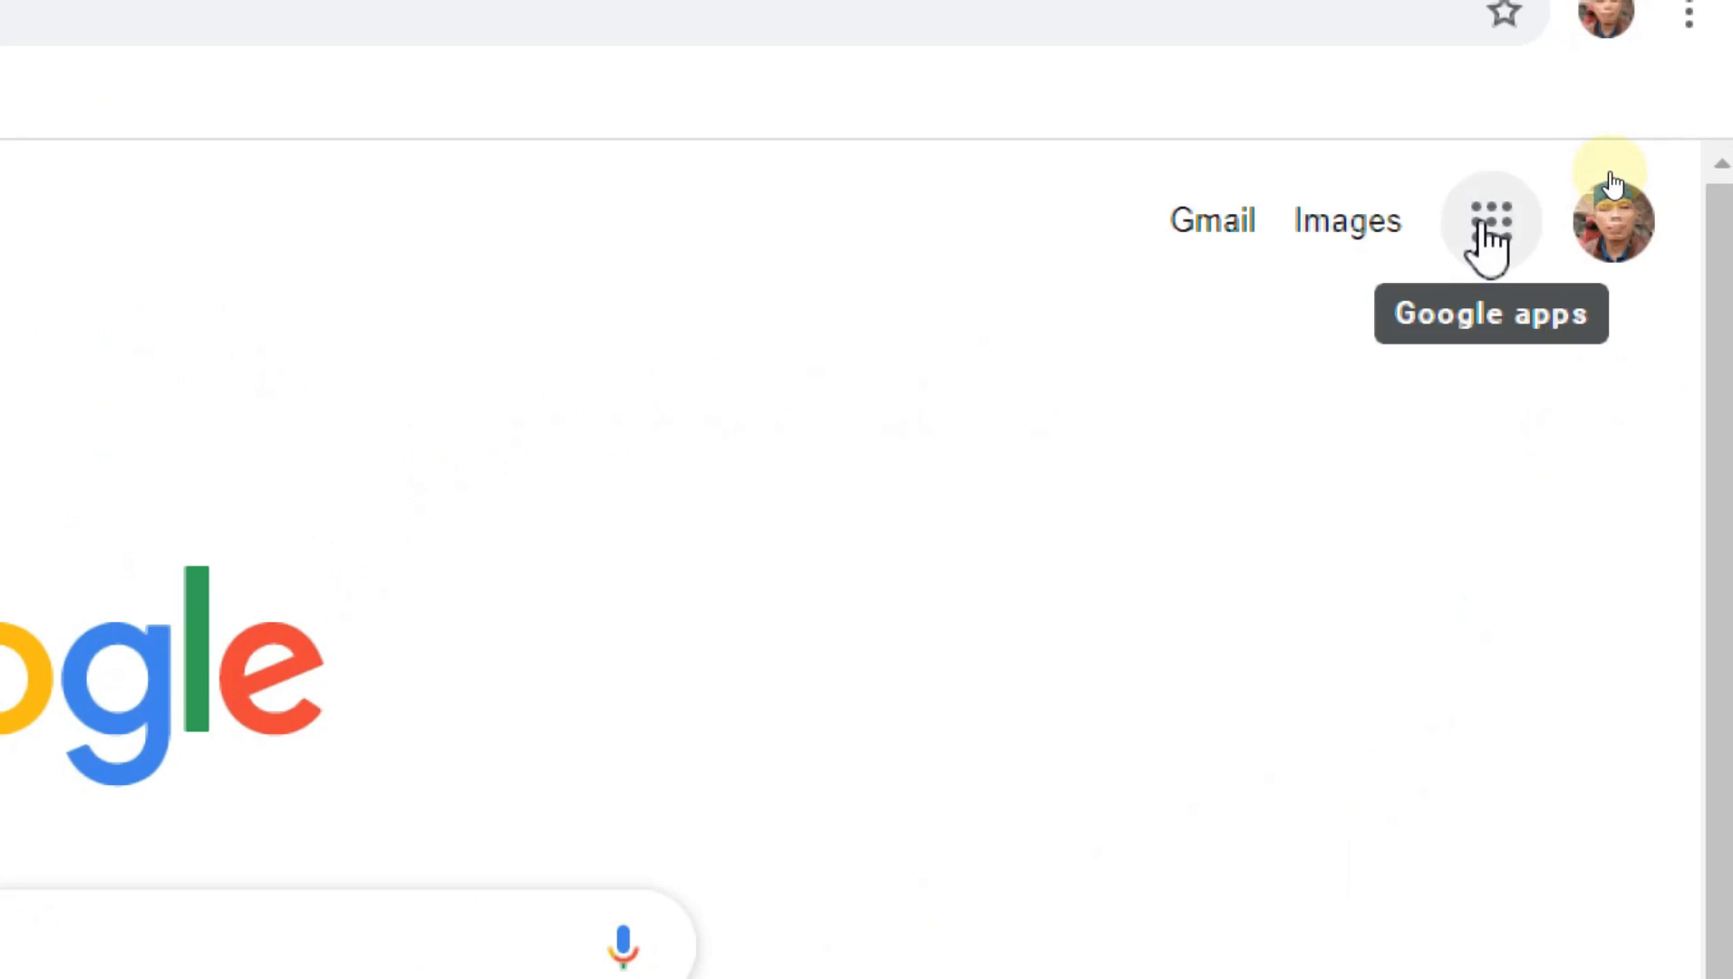
Open Google Drive from the Google apps list on the Google home page
{"action": "left_click", "coordinate": [1489, 243]}
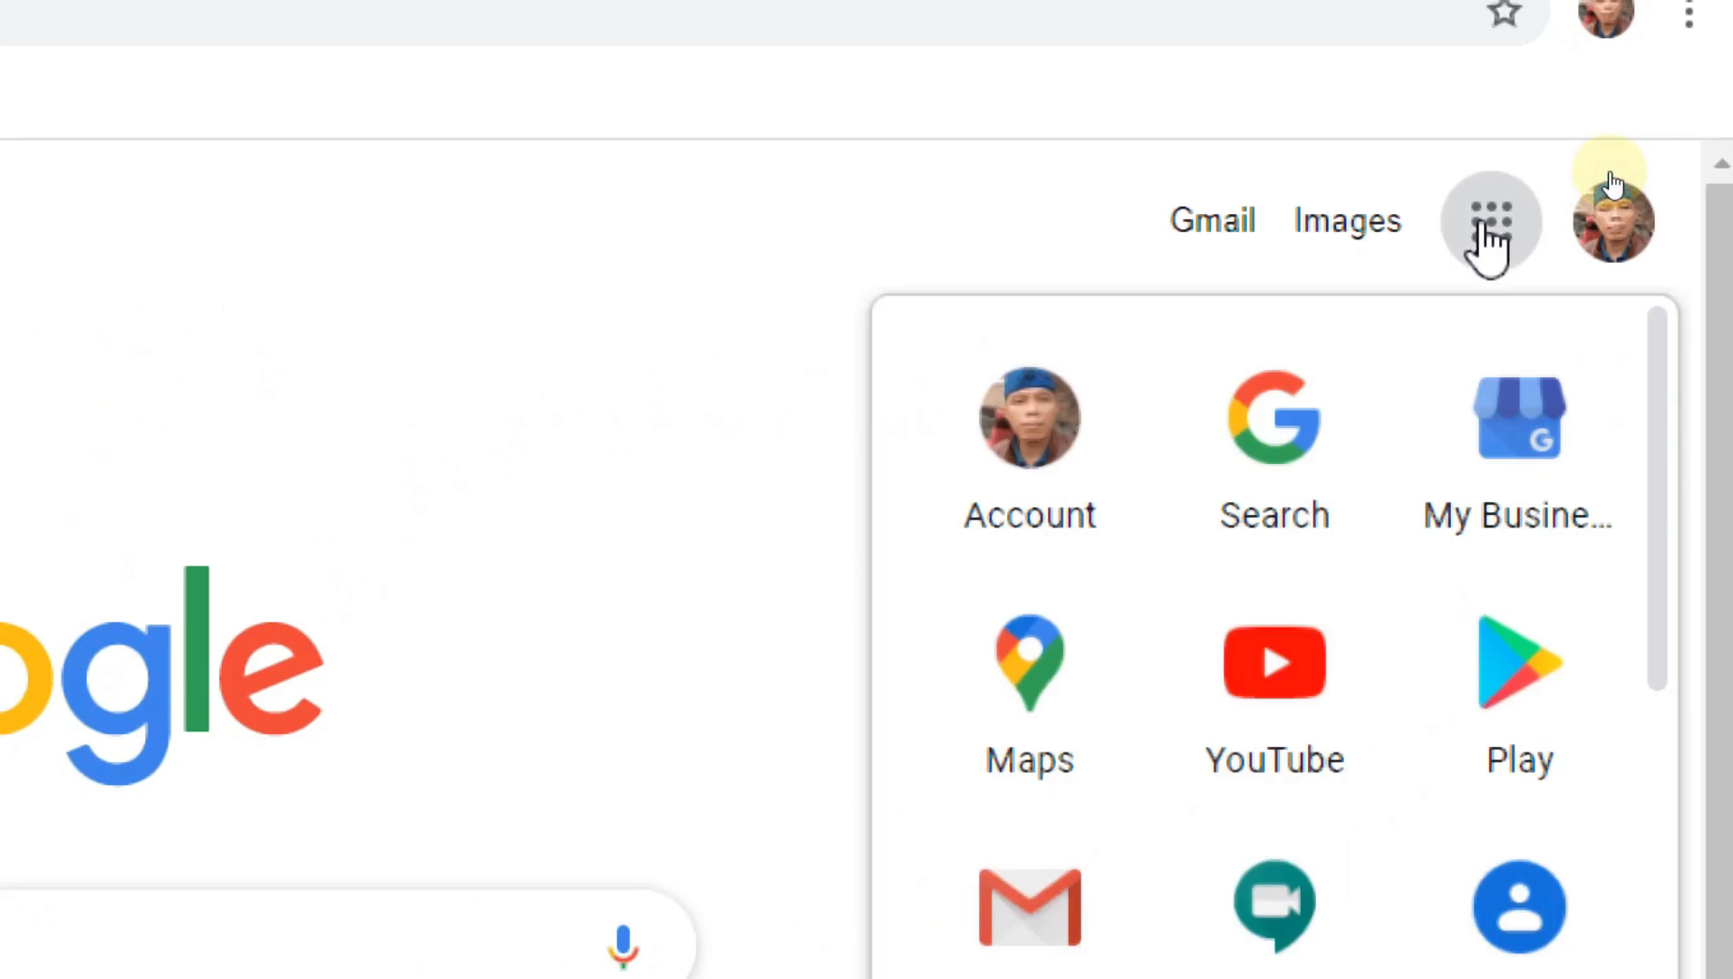
{"action": "scroll", "coordinate": [1269, 843], "scroll_direction": "down", "scroll_amount": 1}
{"action": "scroll", "coordinate": [1245, 897], "scroll_direction": "down", "scroll_amount": 1}
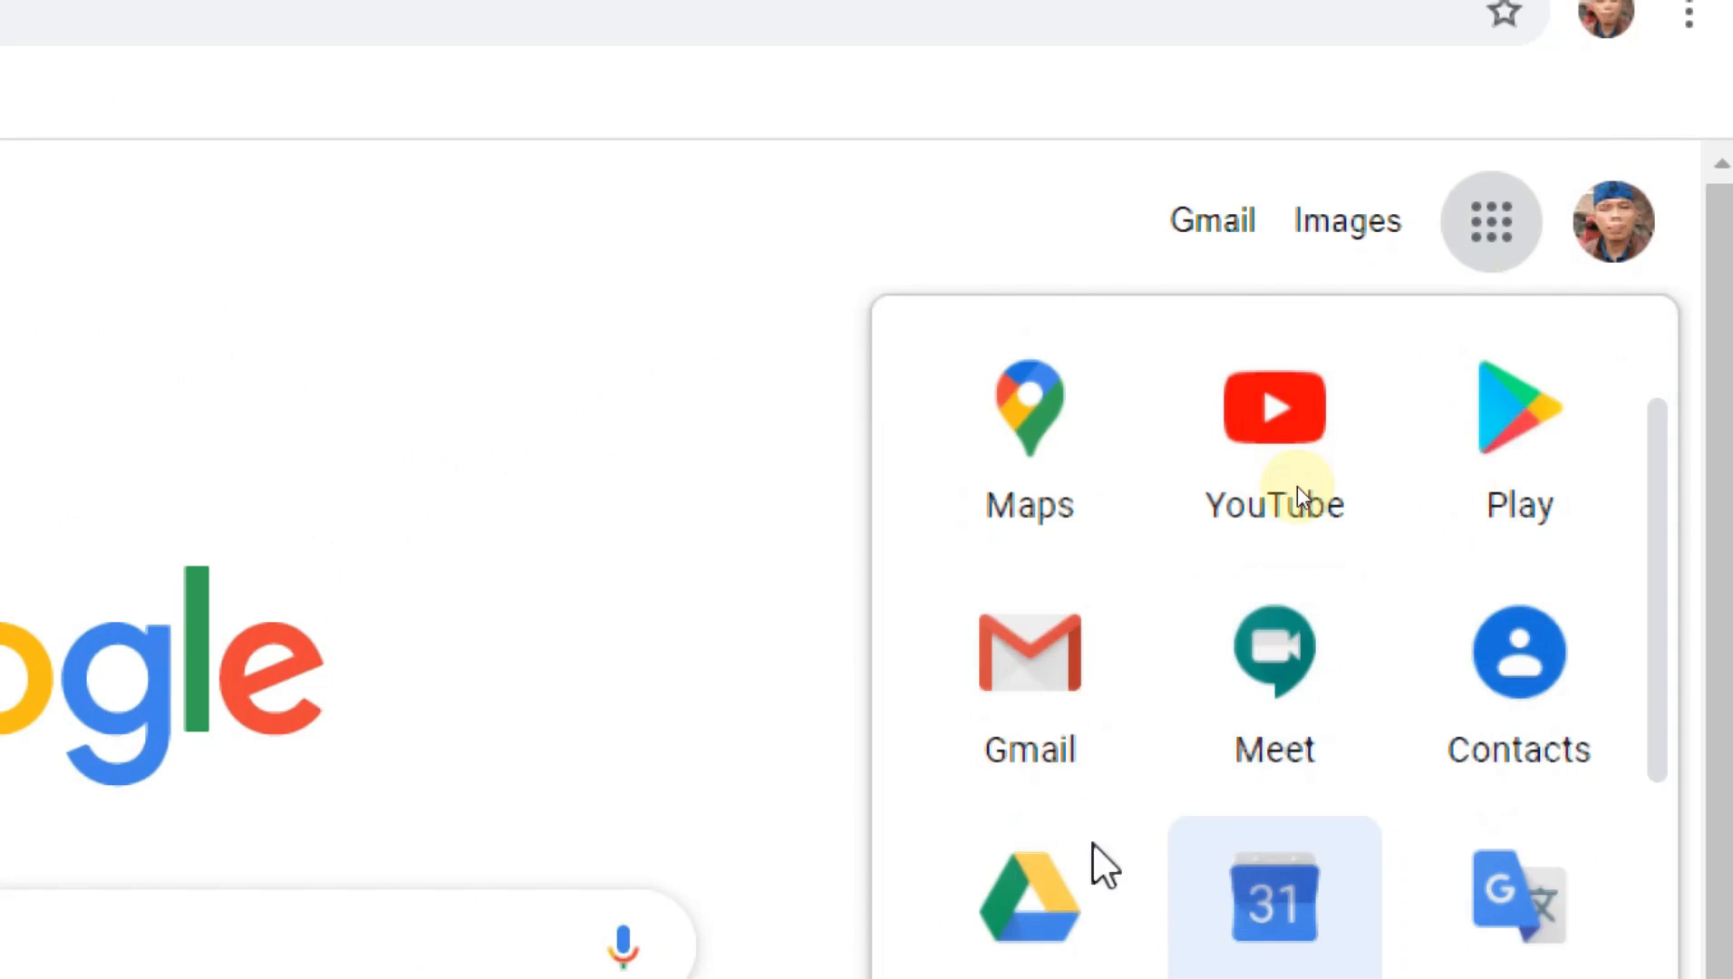
{"action": "left_click", "coordinate": [1051, 902]}
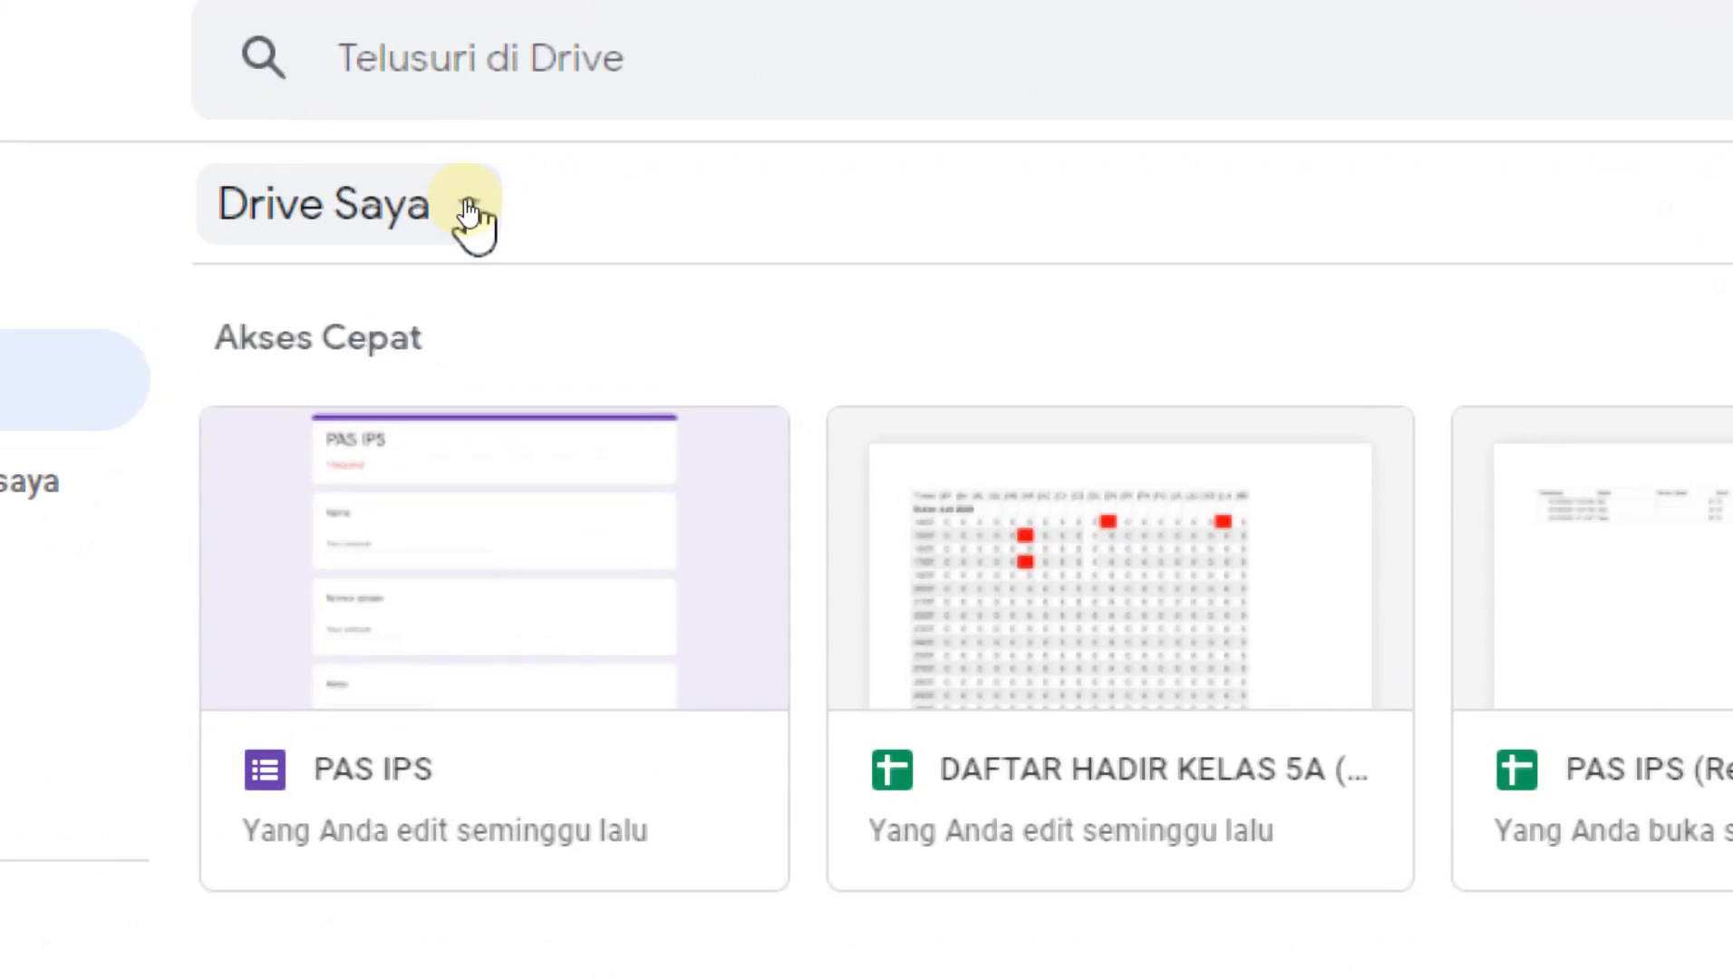
Create a new folder named "PTS kelas 5" in Drive Saya
{"action": "left_click", "coordinate": [469, 204]}
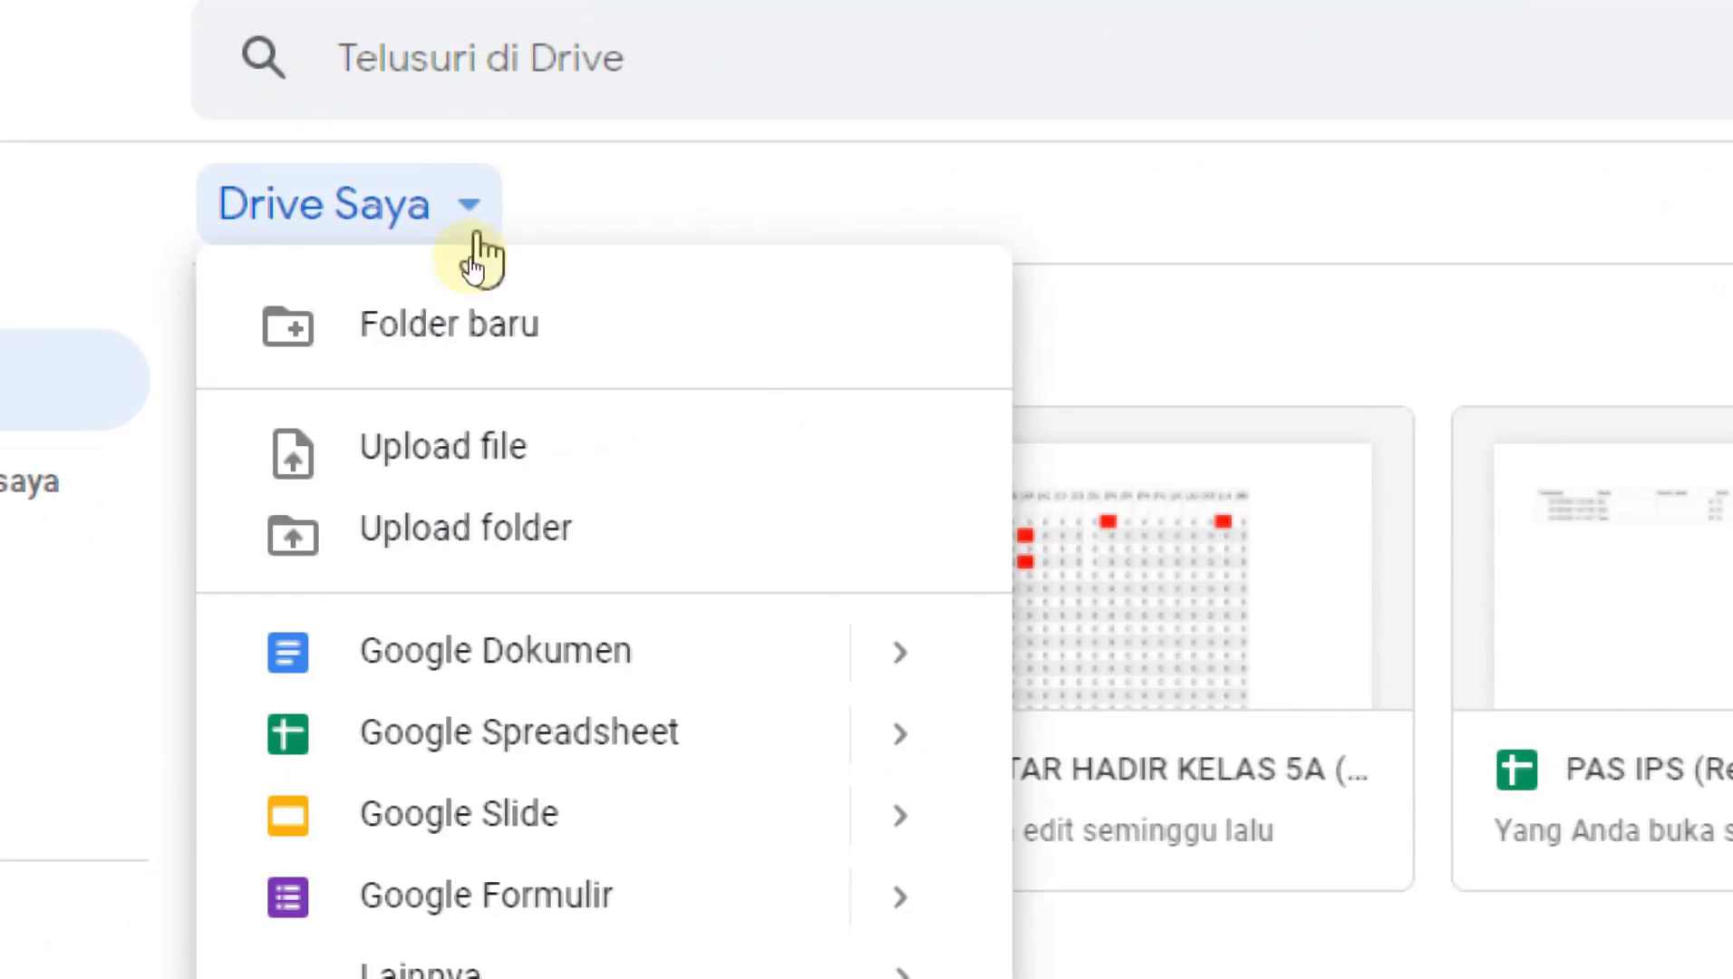
{"action": "left_click", "coordinate": [484, 329]}
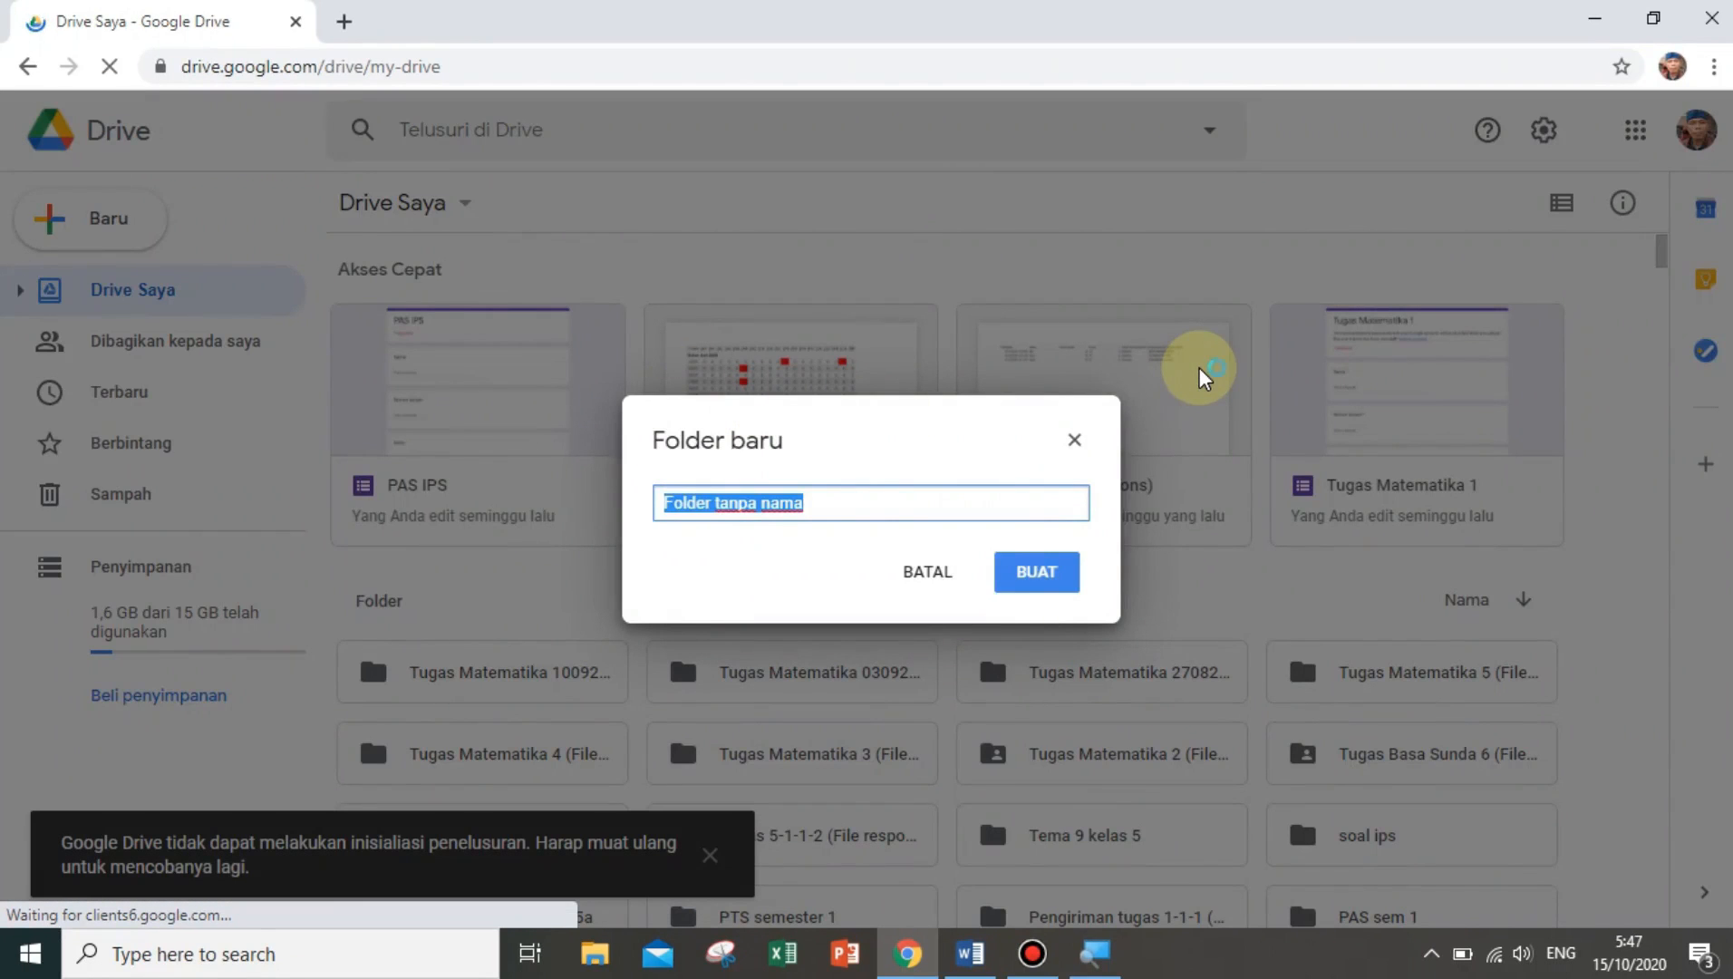
{"action": "type", "text": "PTS"}
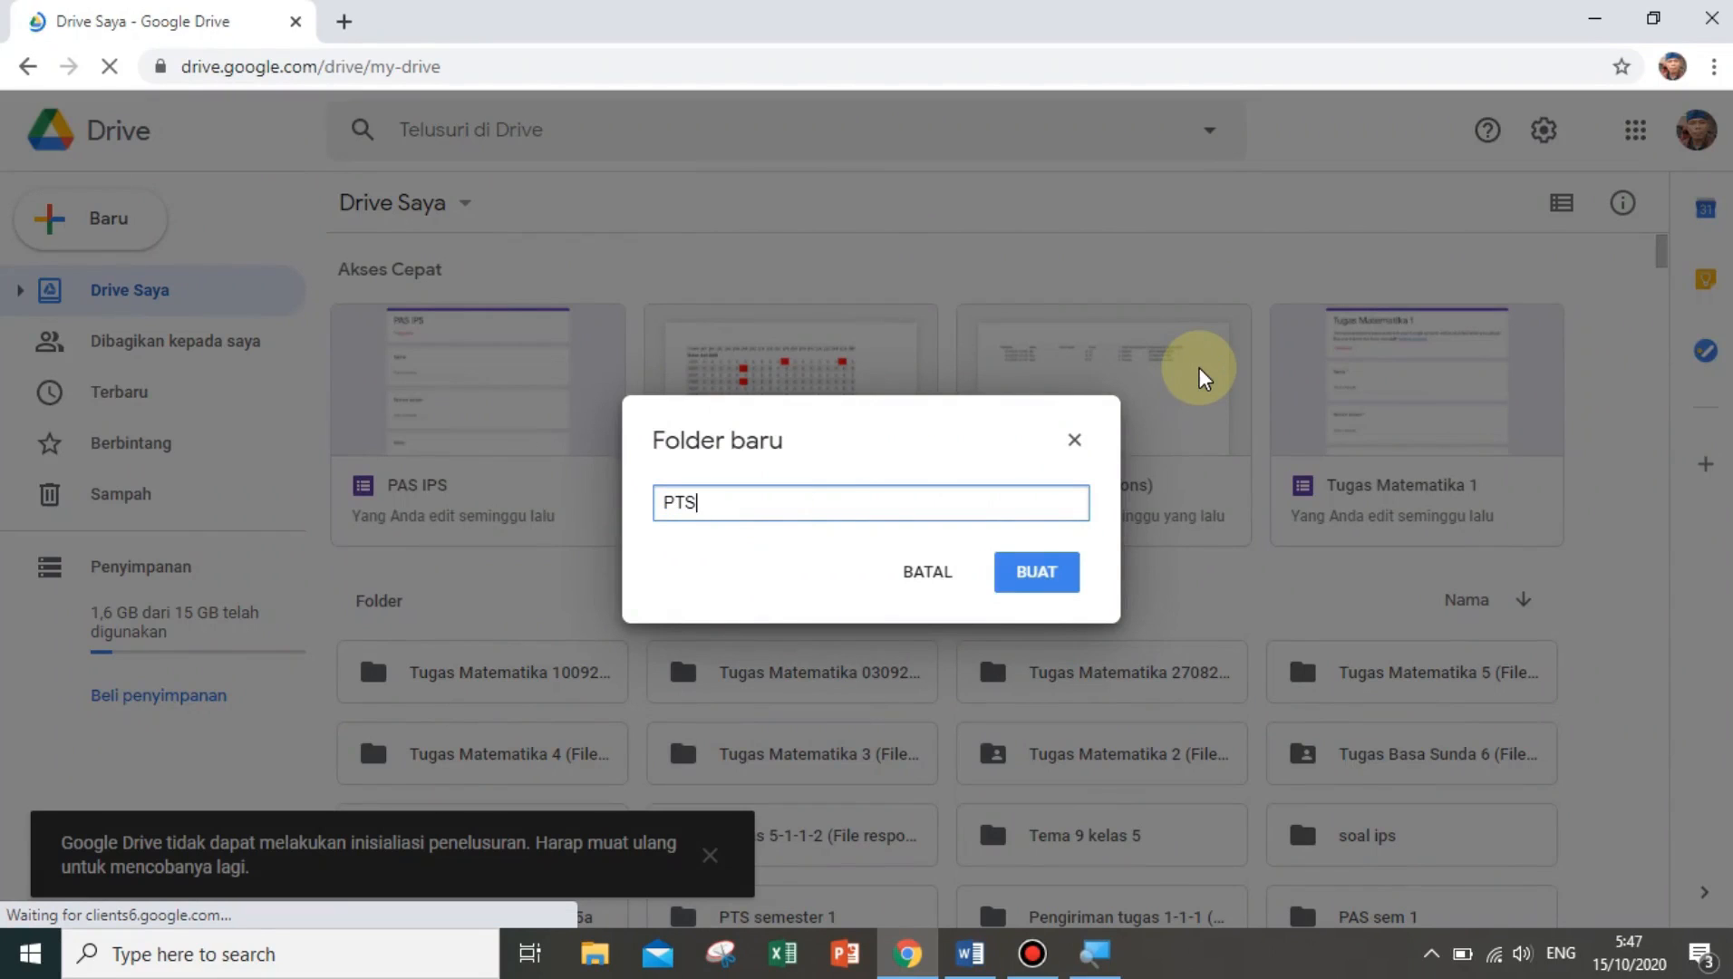
{"action": "type", "text": " kelas 5"}
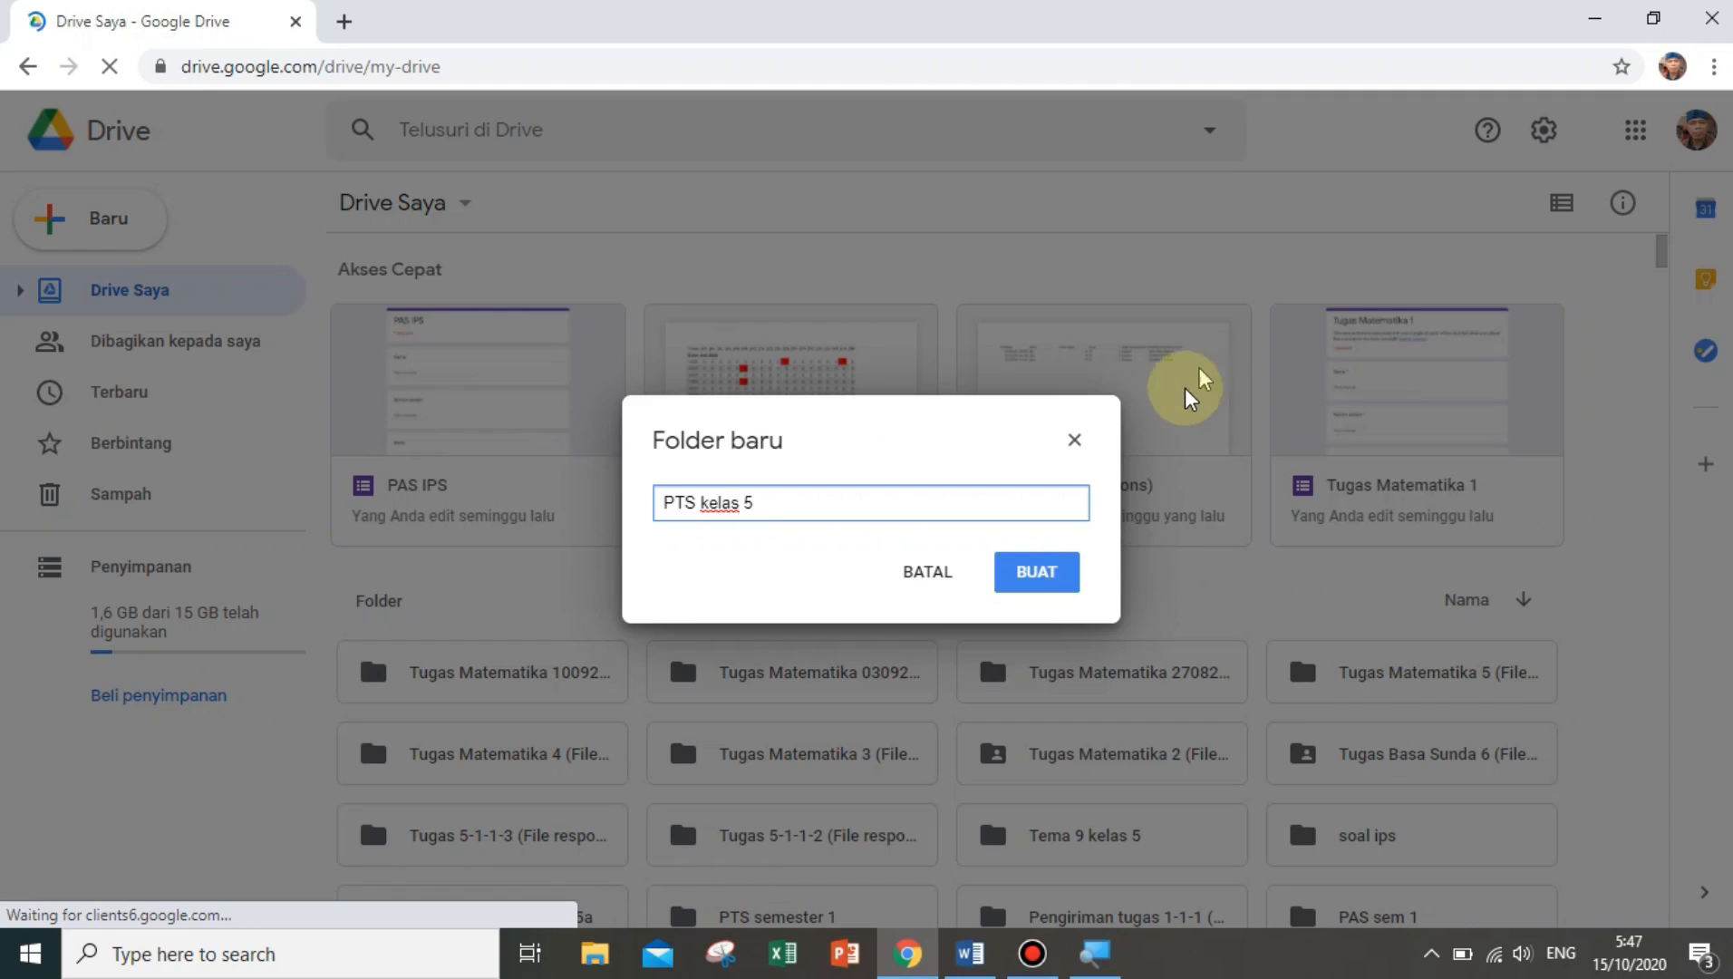
{"action": "left_click", "coordinate": [1024, 588]}
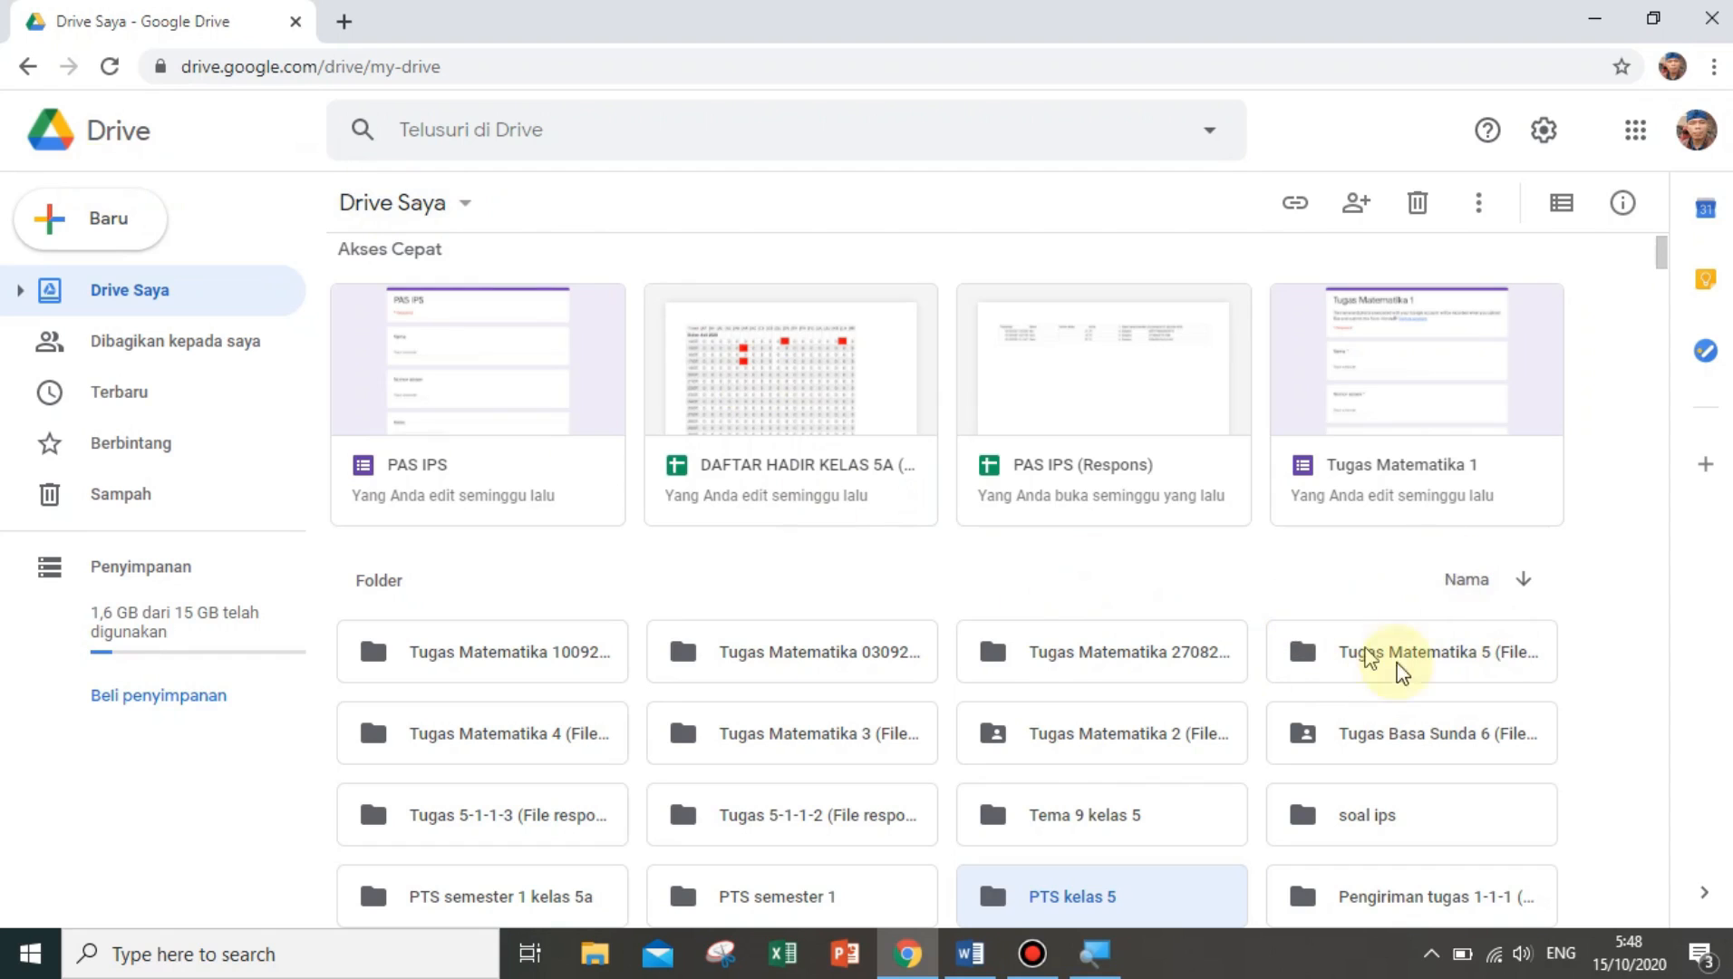
Open the "PTS kelas 5" folder and create a blank Google Form inside it
{"action": "scroll", "coordinate": [1374, 682], "scroll_direction": "down", "scroll_amount": 1}
{"action": "scroll", "coordinate": [1378, 691], "scroll_direction": "down", "scroll_amount": 5}
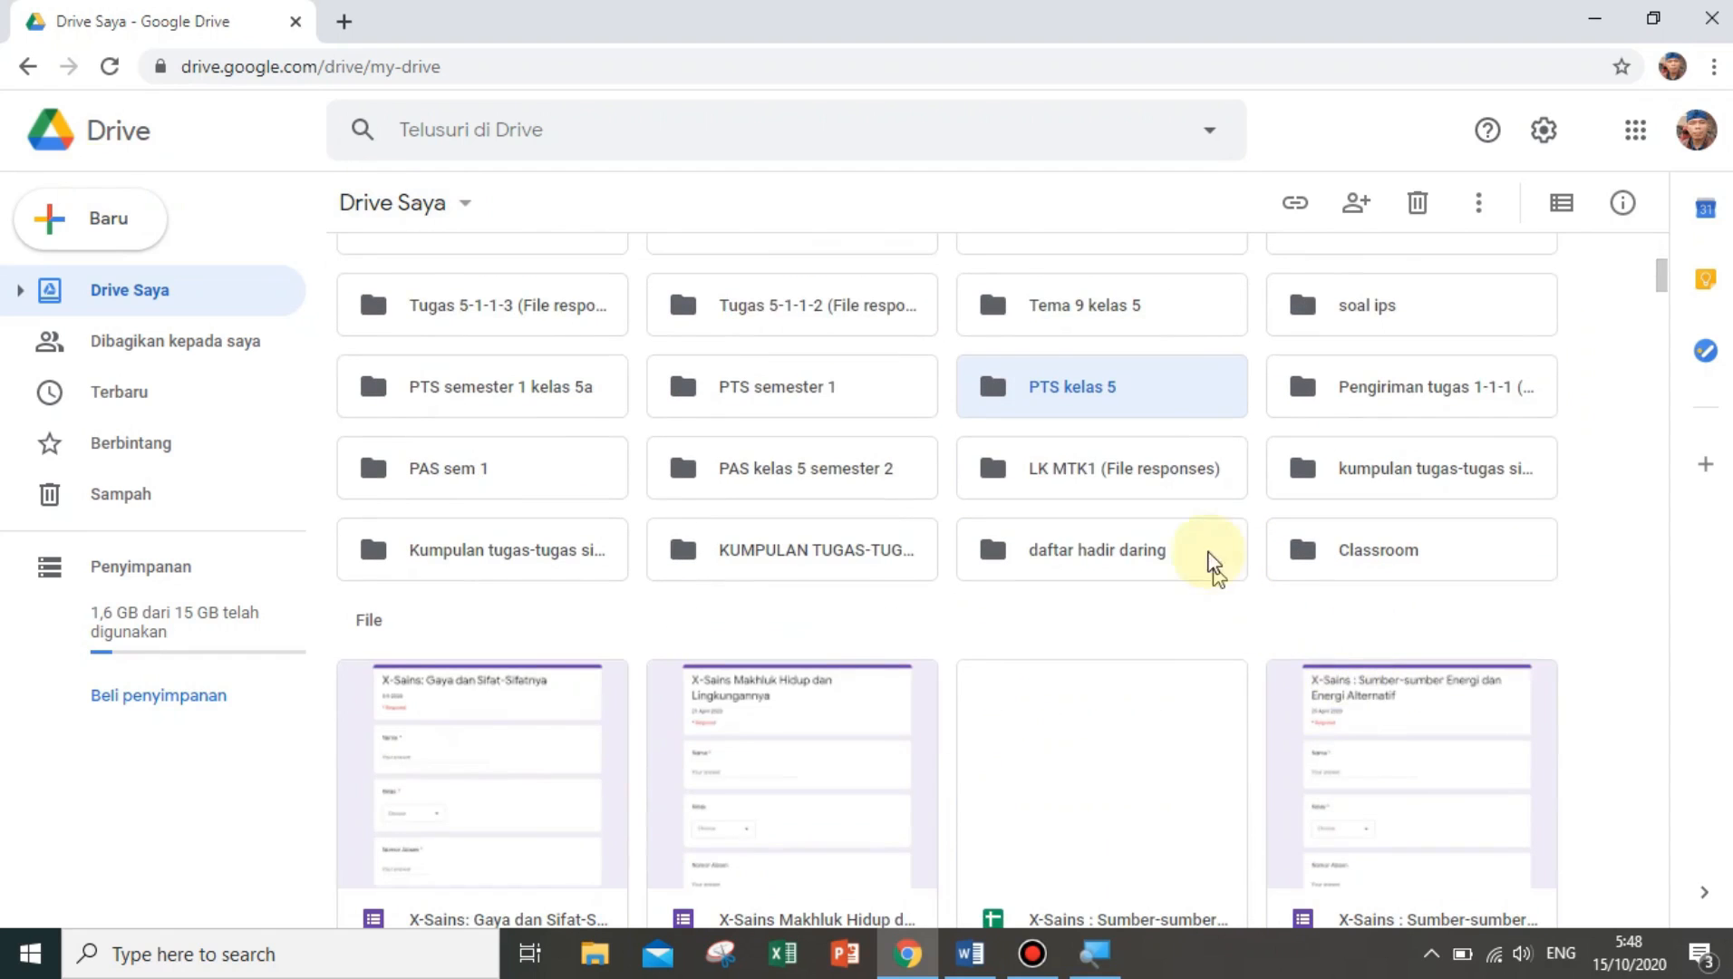
{"action": "scroll", "coordinate": [1080, 409], "scroll_direction": "up", "scroll_amount": 1}
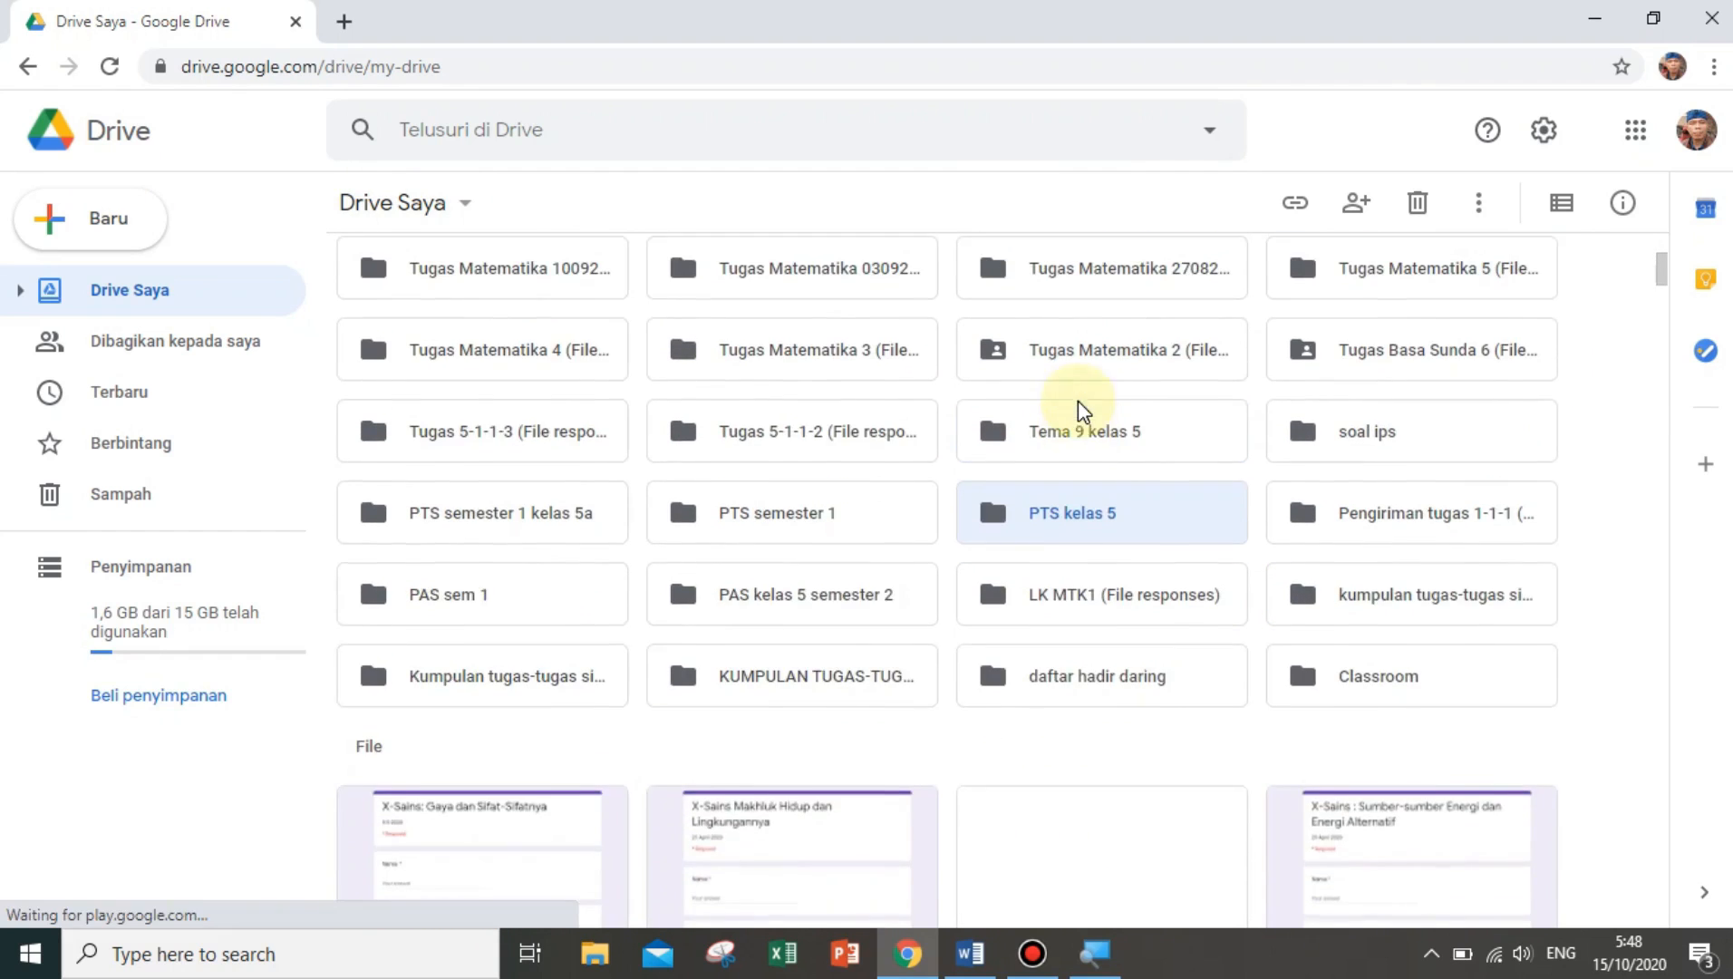
{"action": "left_click", "coordinate": [1075, 523]}
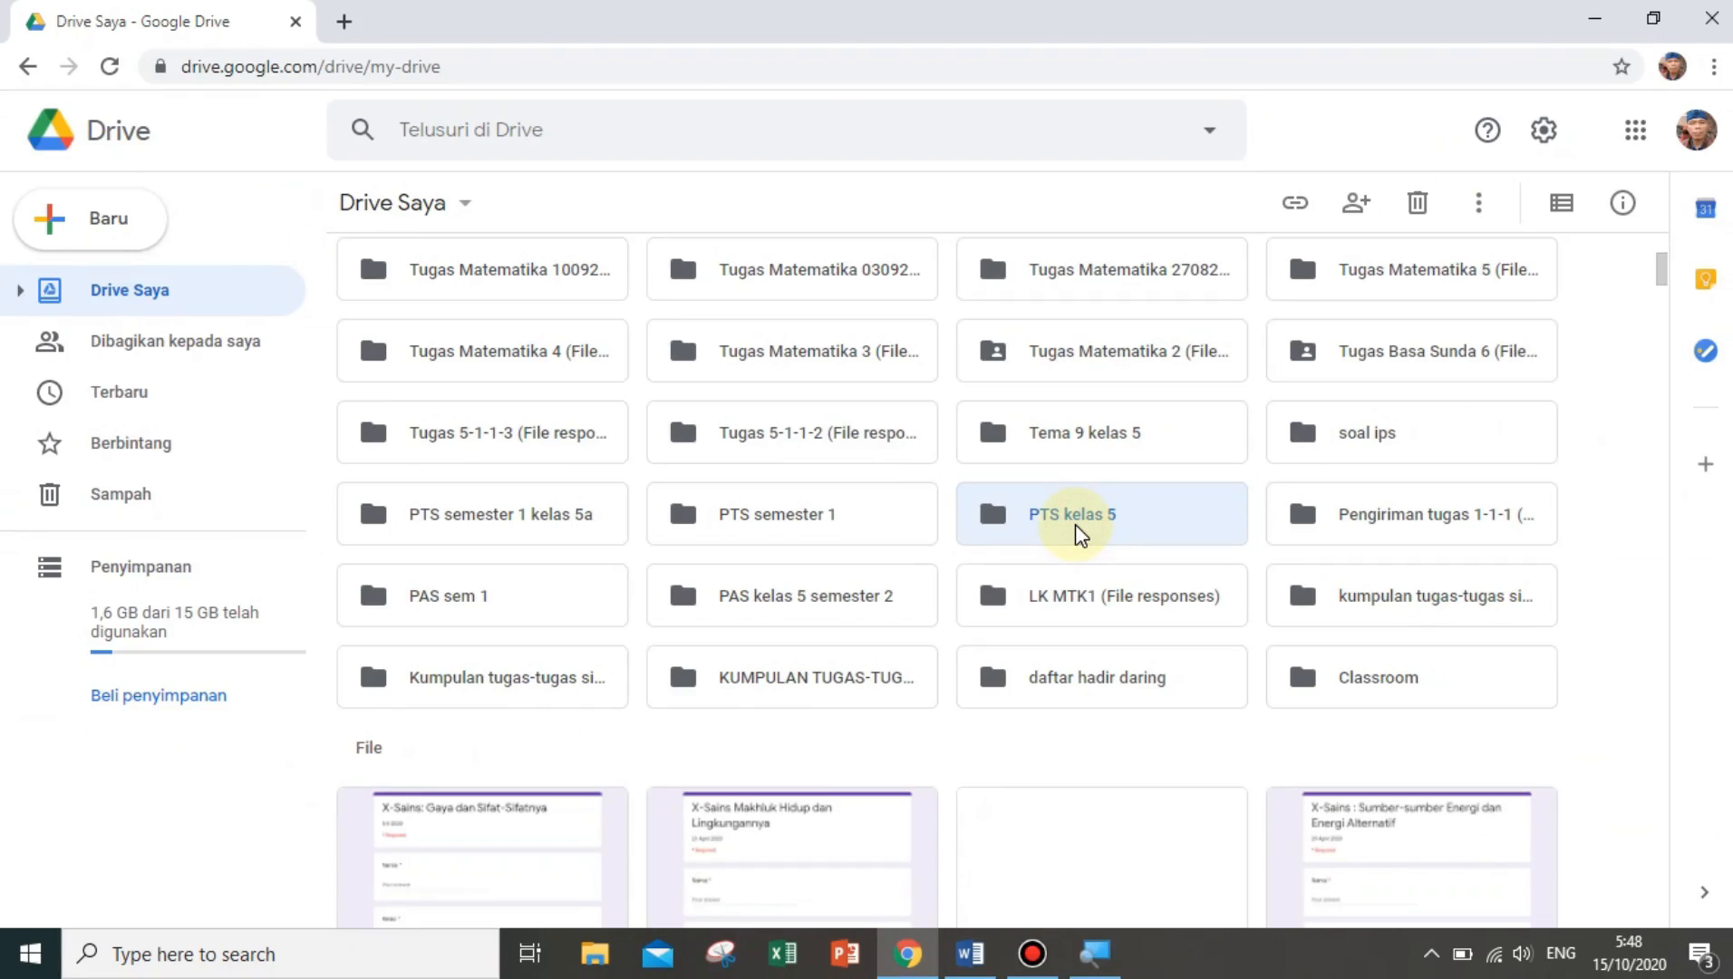
{"action": "double_click", "coordinate": [1075, 524]}
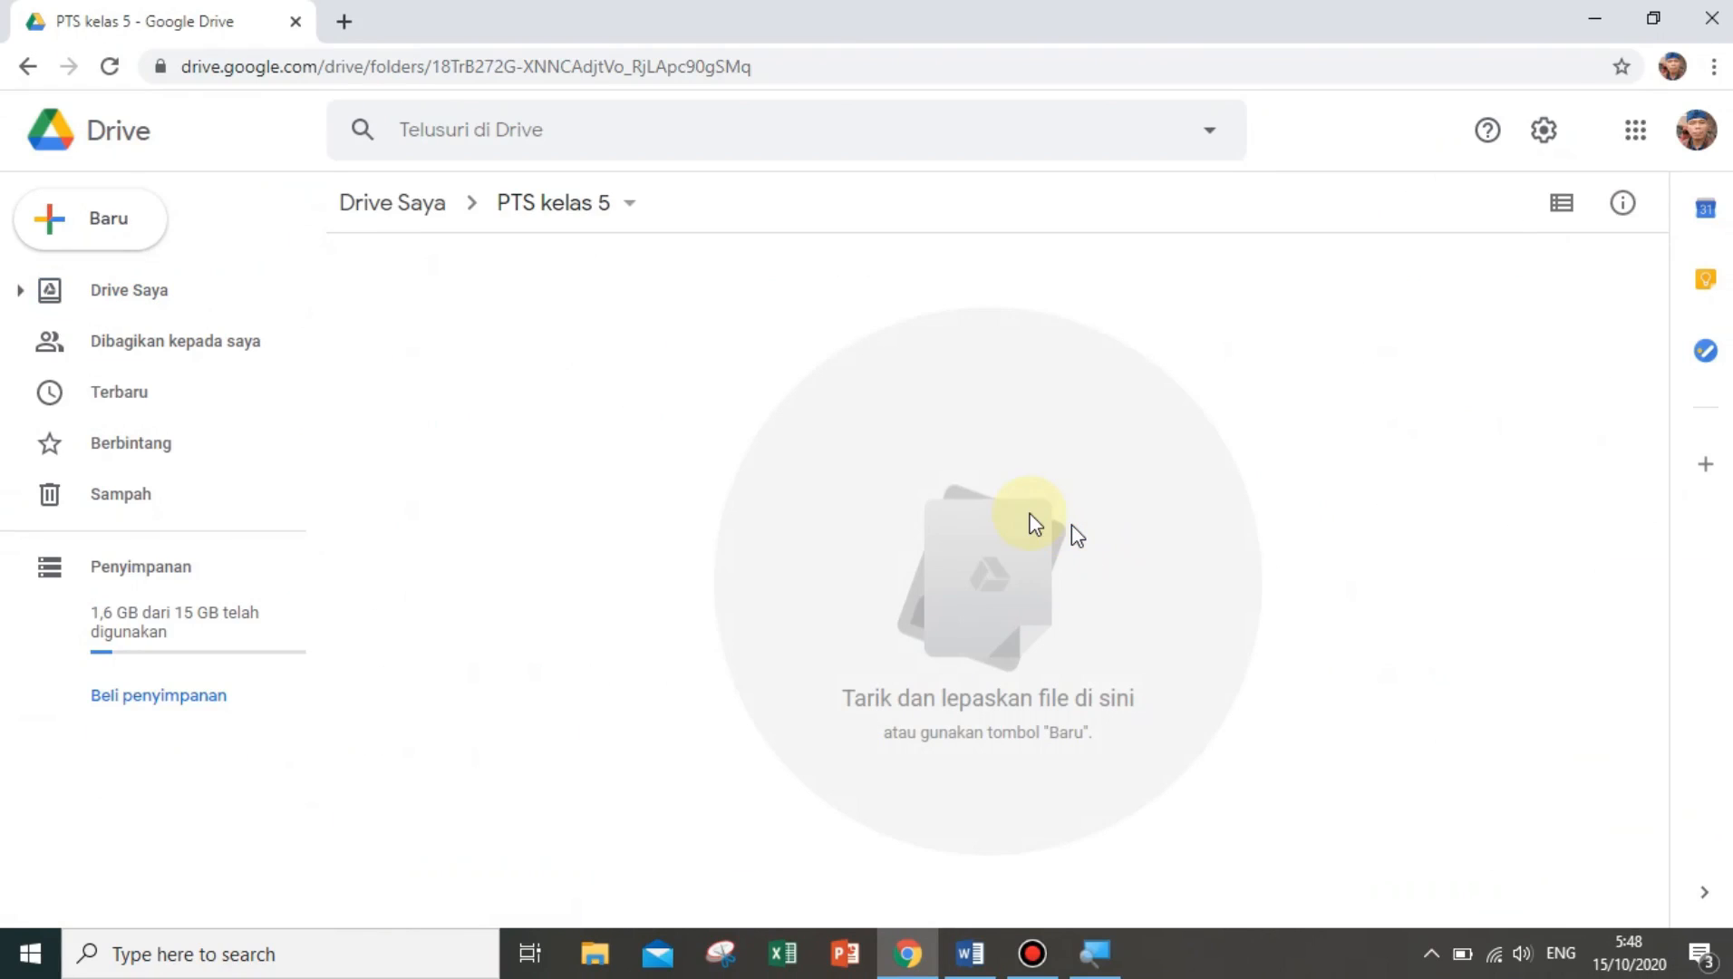
{"action": "right_click", "coordinate": [677, 353]}
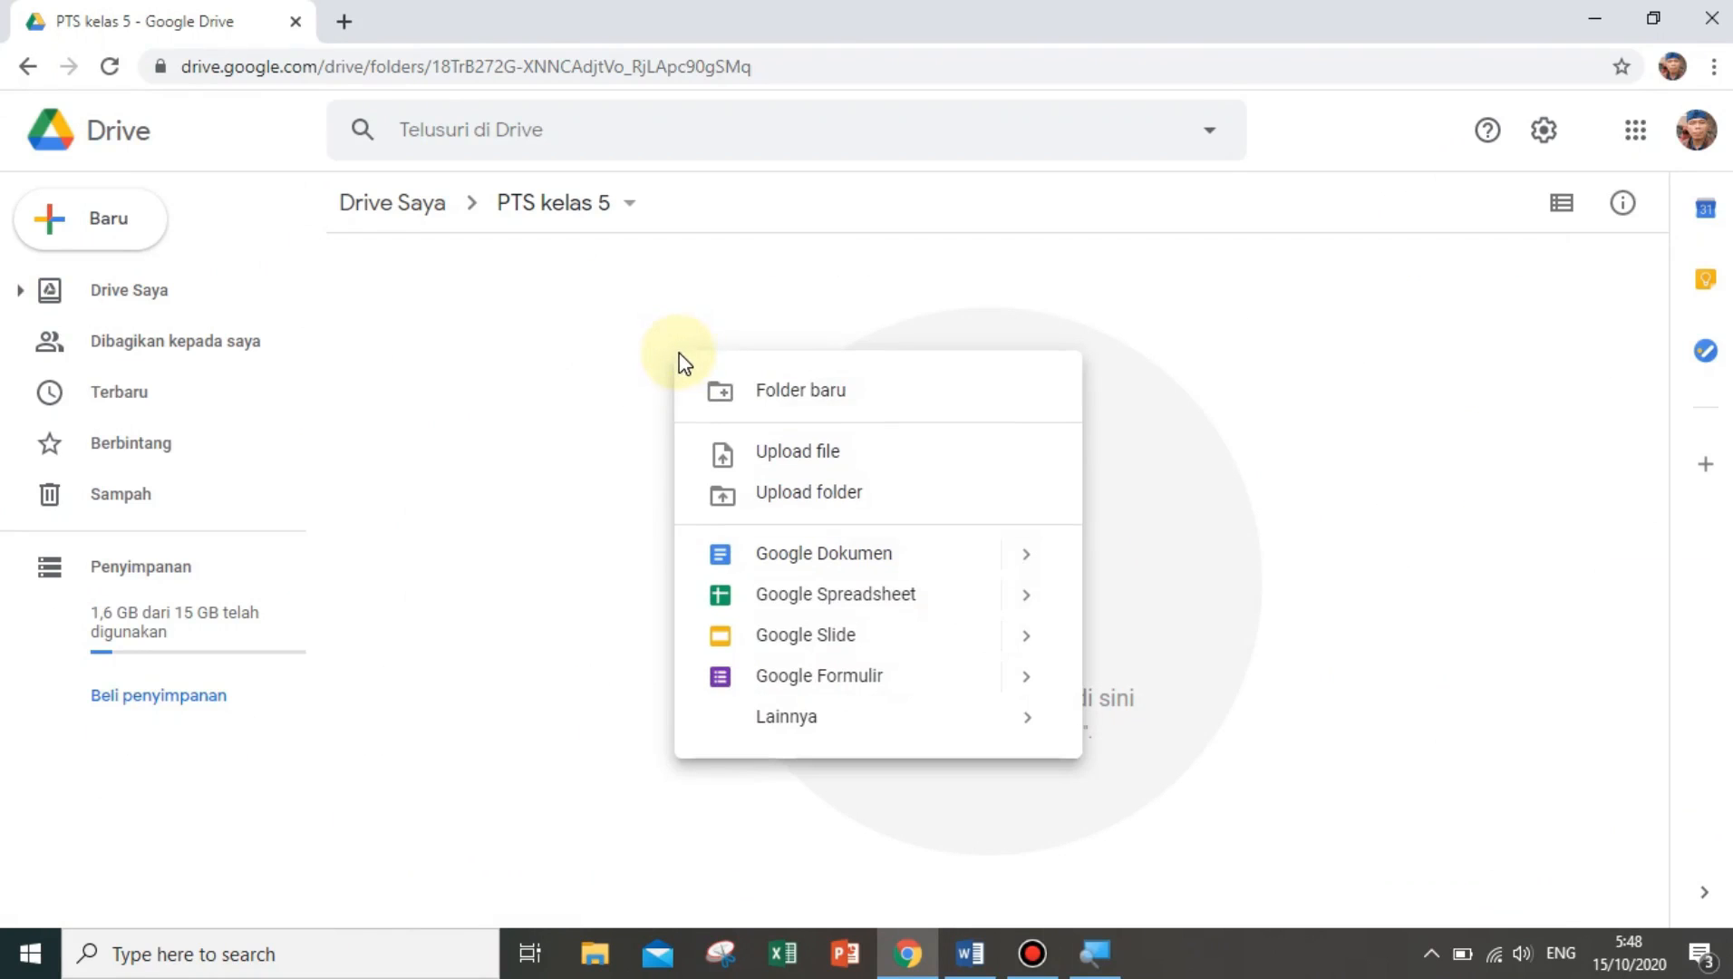
{"action": "left_click", "coordinate": [784, 691]}
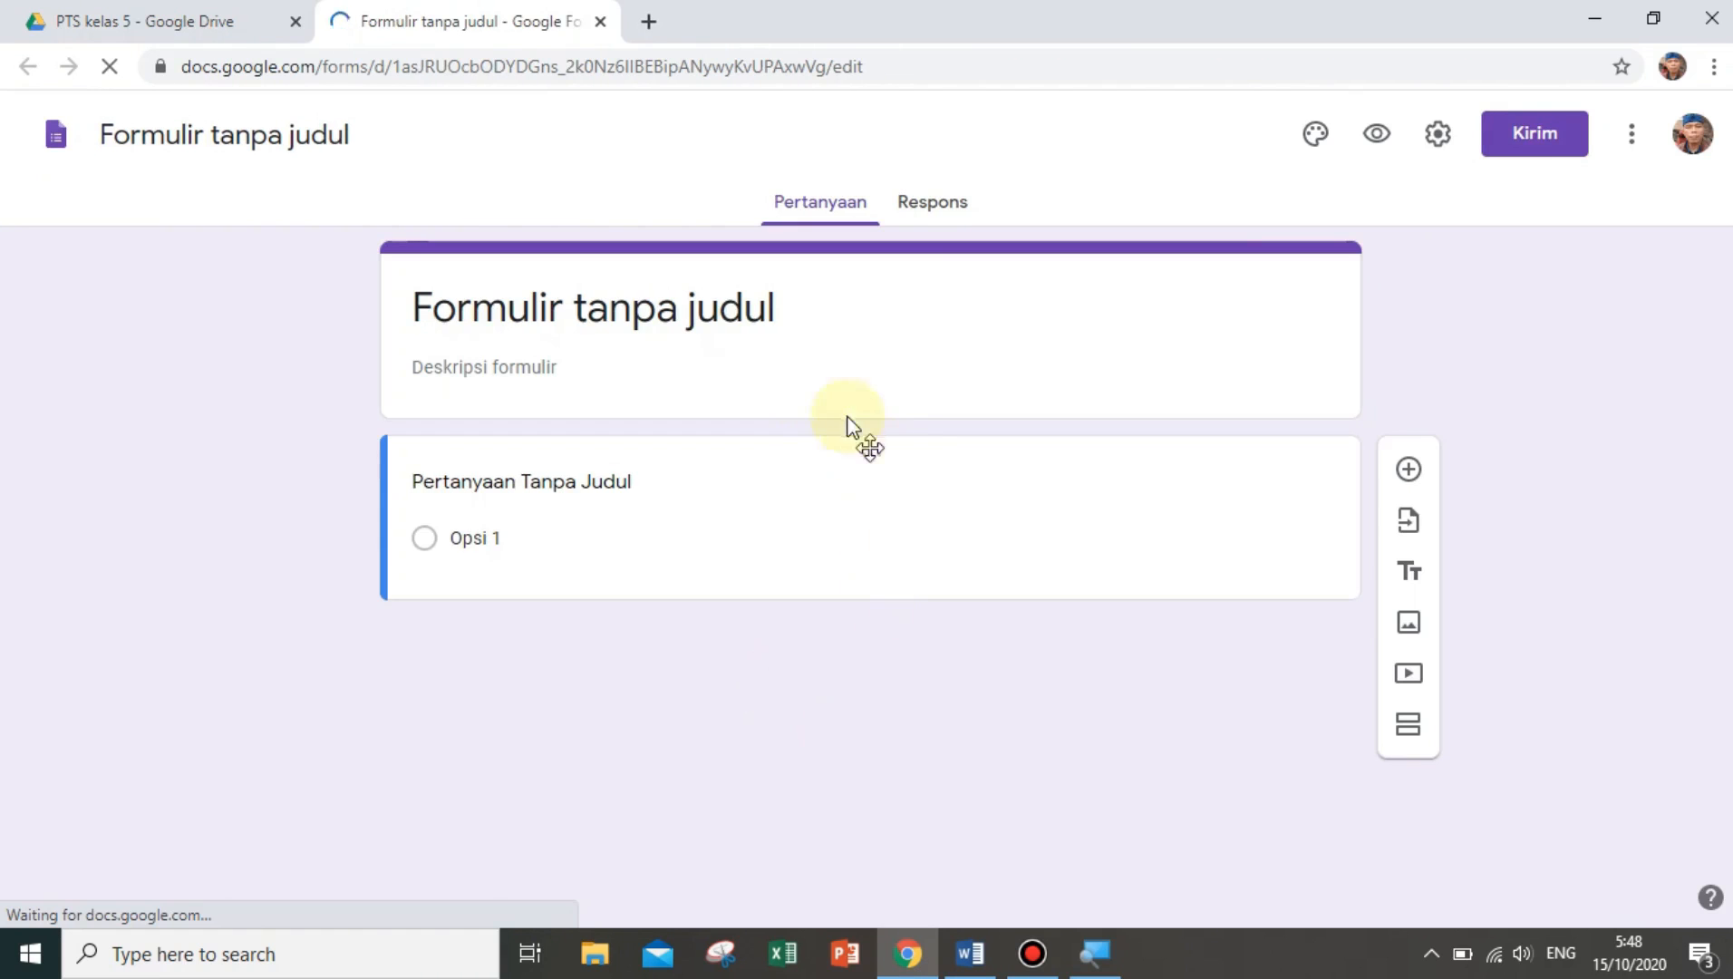
Title the form "PTS PPKn" and give the form file the same name
{"action": "left_click", "coordinate": [655, 307]}
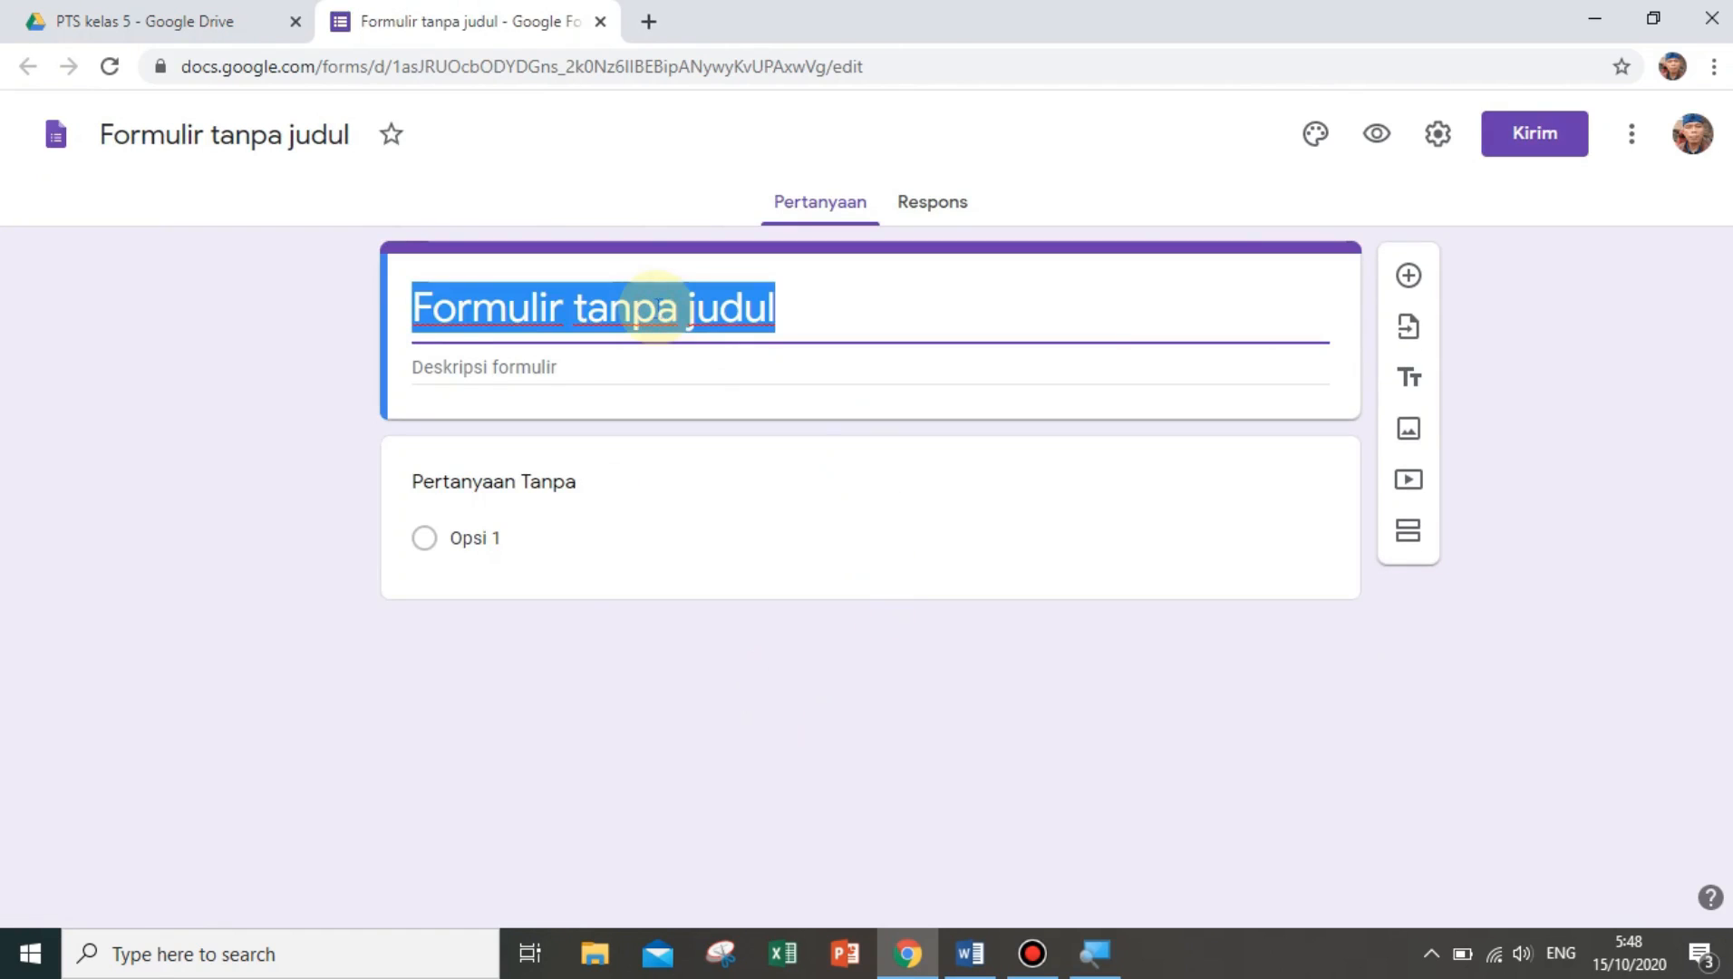
{"action": "key", "text": "Caps_Lock"}
{"action": "type", "text": "PTS"}
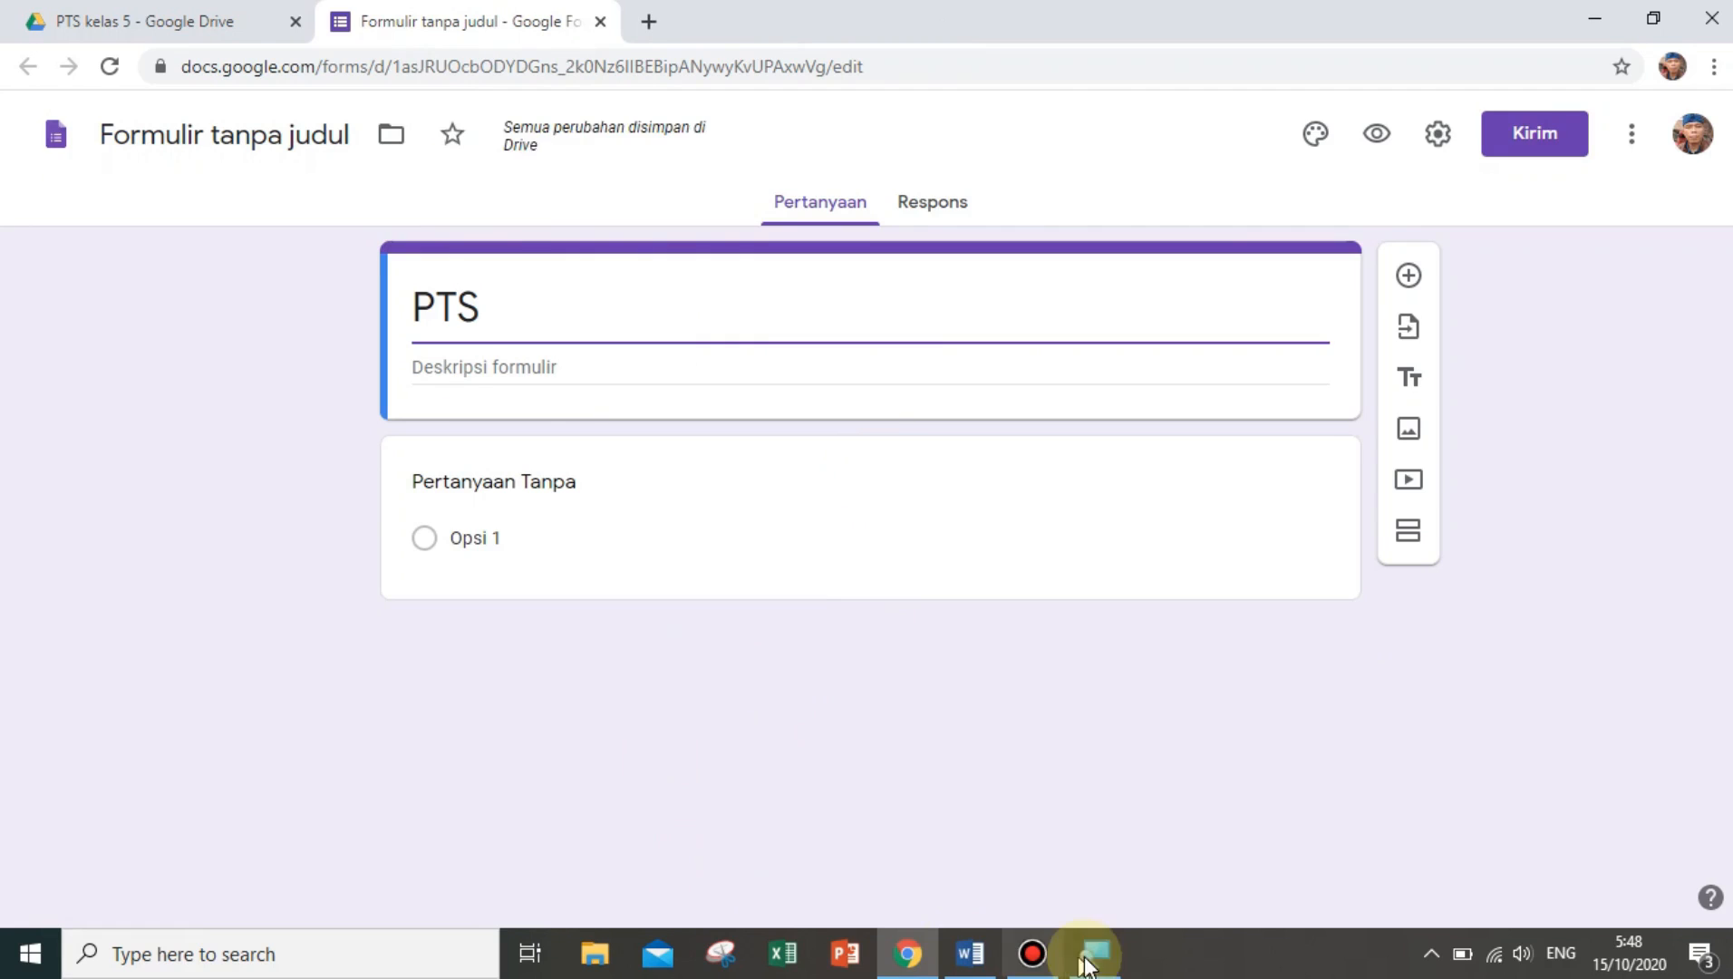
{"action": "type", "text": "PK"}
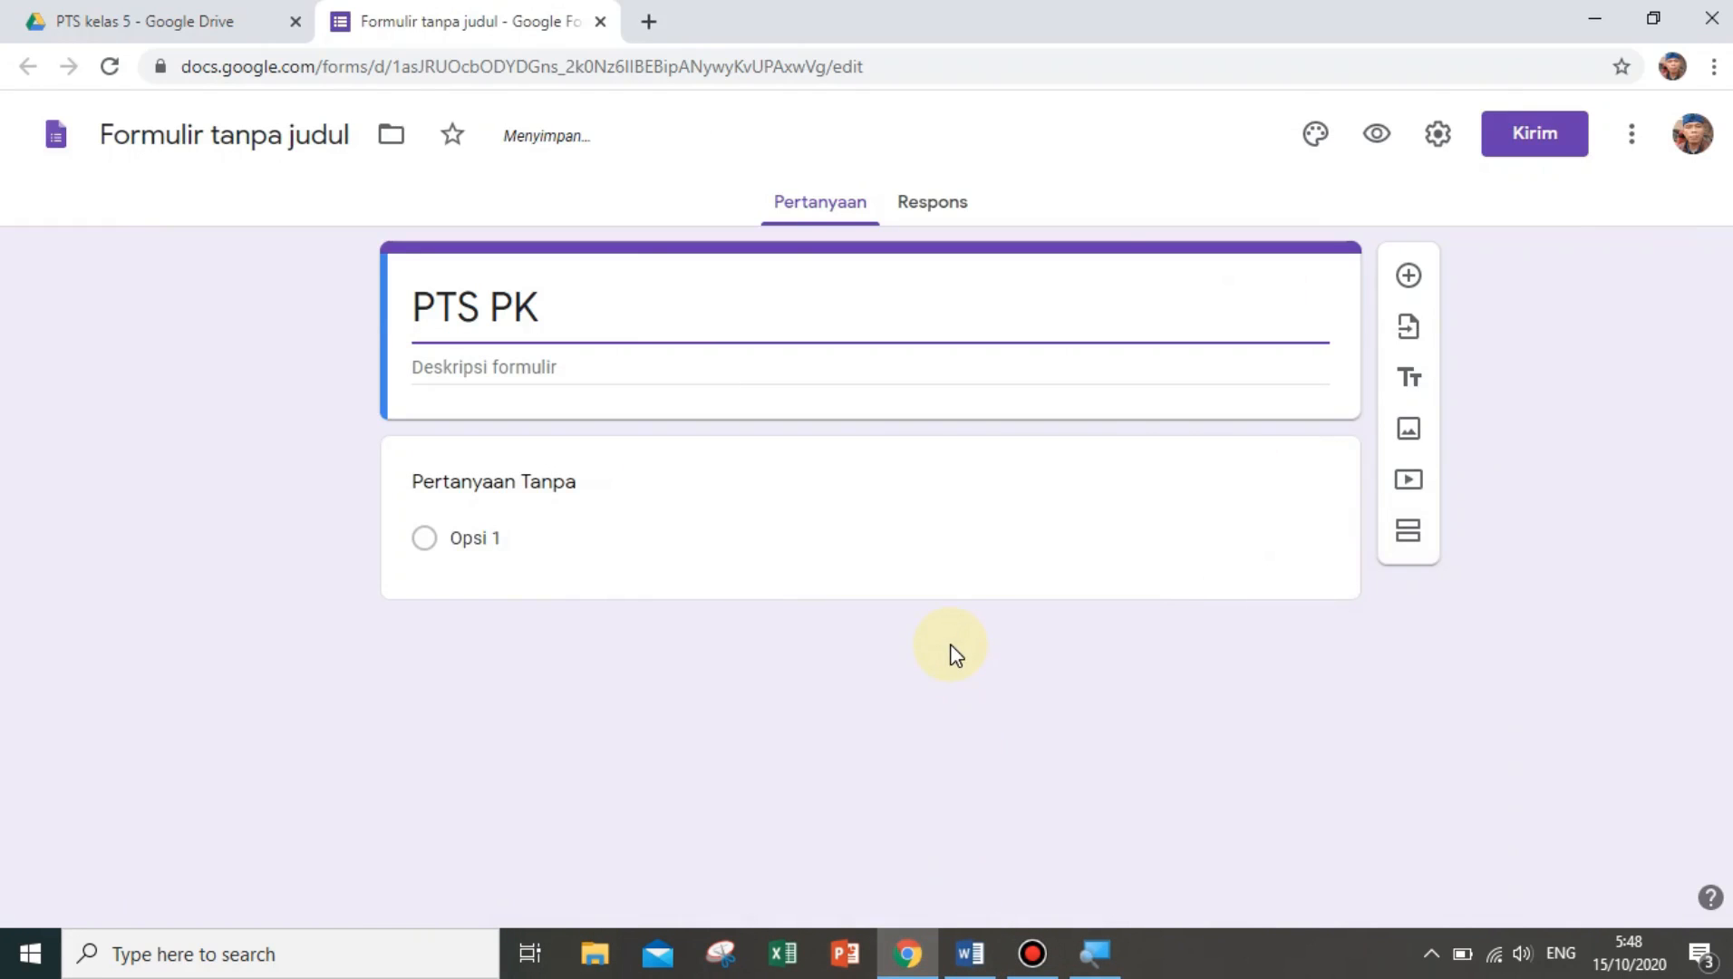
{"action": "type", "text": "n"}
{"action": "key", "text": "BackSpace"}
{"action": "key", "text": "BackSpace"}
{"action": "type", "text": "p"}
{"action": "key", "text": "BackSpace"}
{"action": "type", "text": "PKN"}
{"action": "key", "text": "BackSpace"}
{"action": "type", "text": "n"}
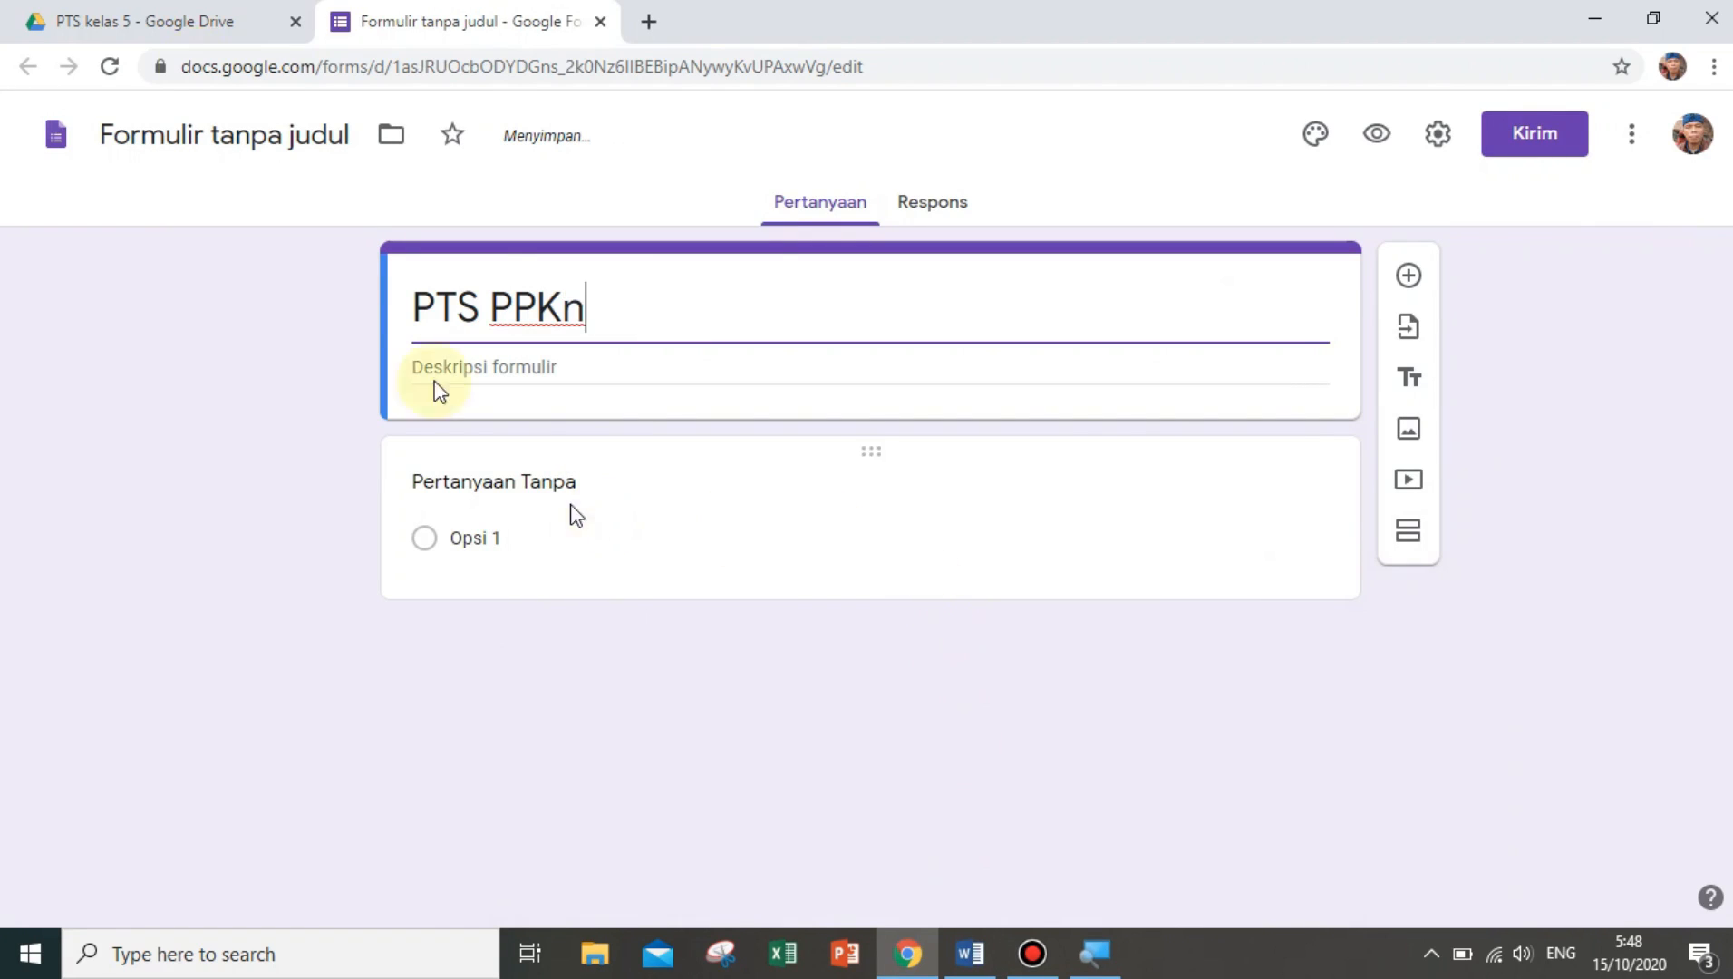
{"action": "left_click", "coordinate": [267, 138]}
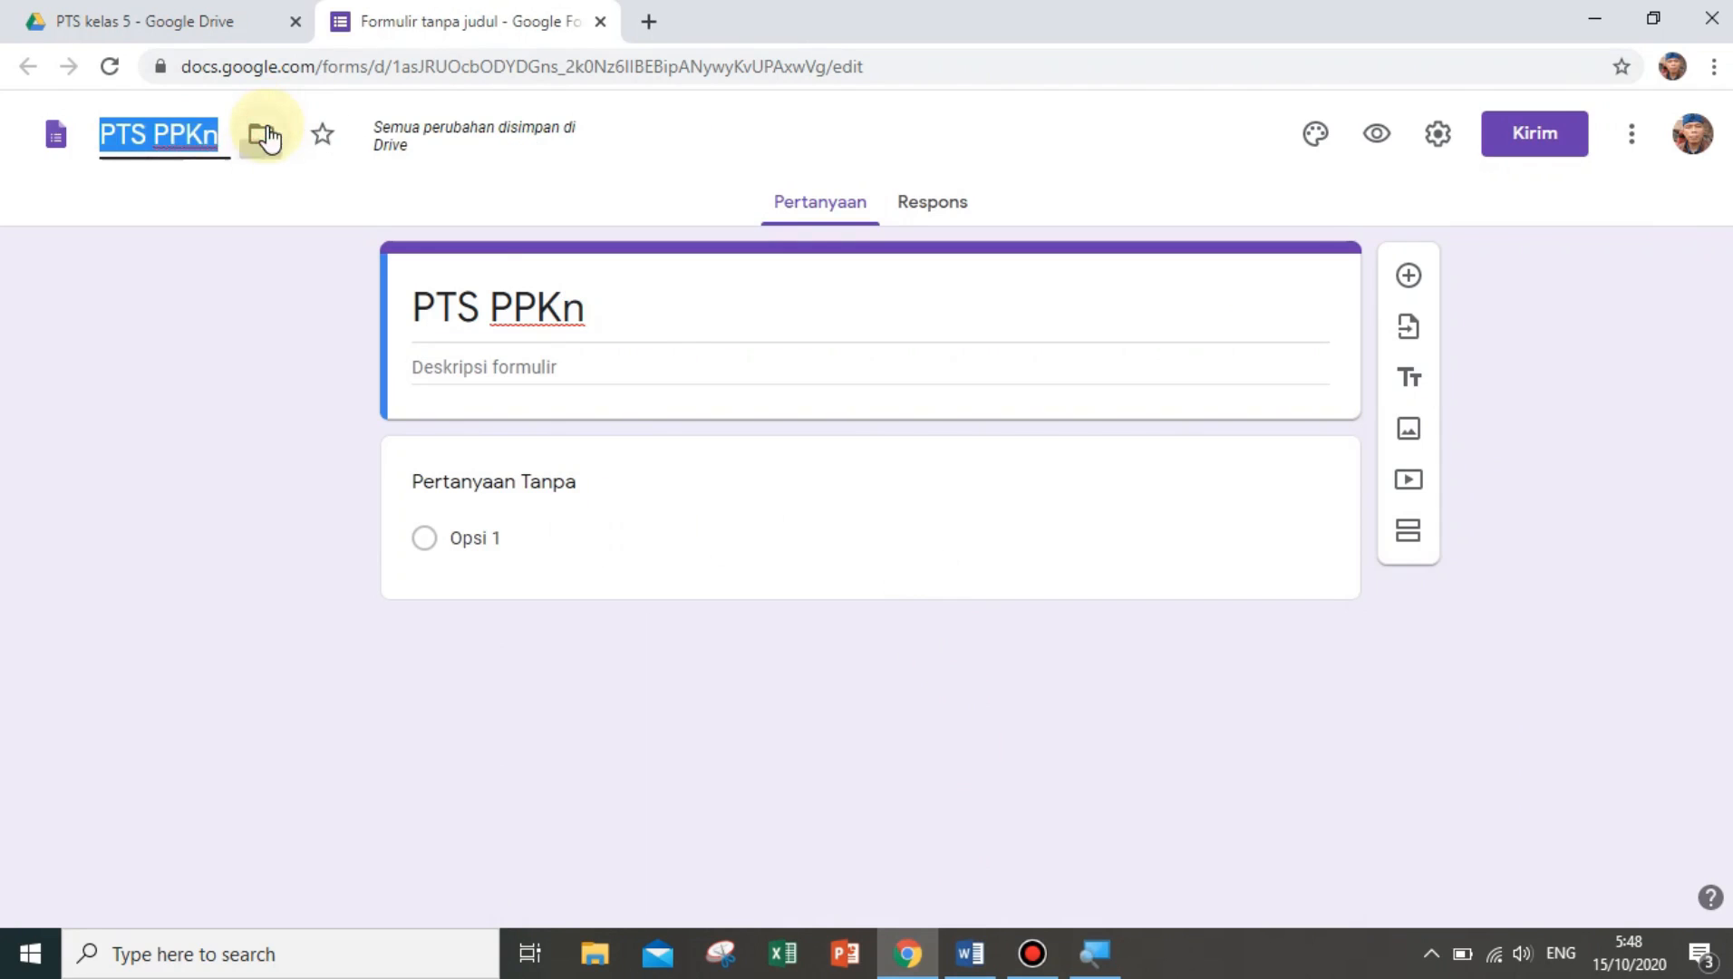
{"action": "left_click", "coordinate": [642, 324]}
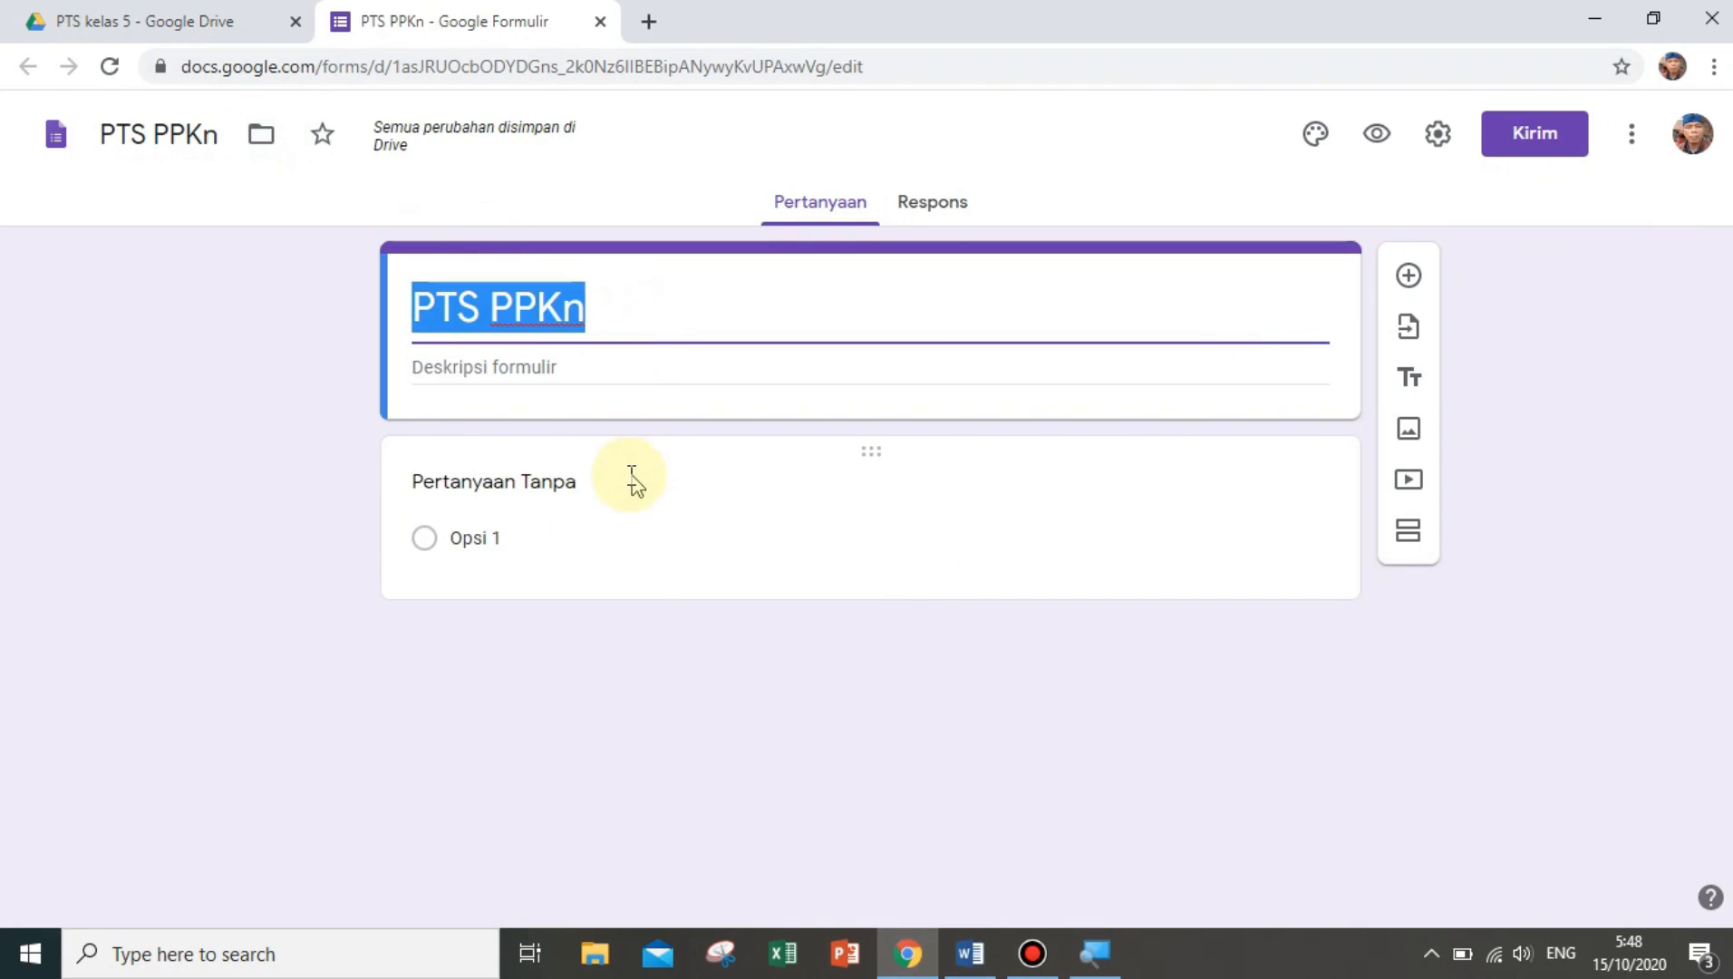
Title the first question "Nama" and add a second question titled "Nomor Absen"
{"action": "left_click", "coordinate": [603, 492]}
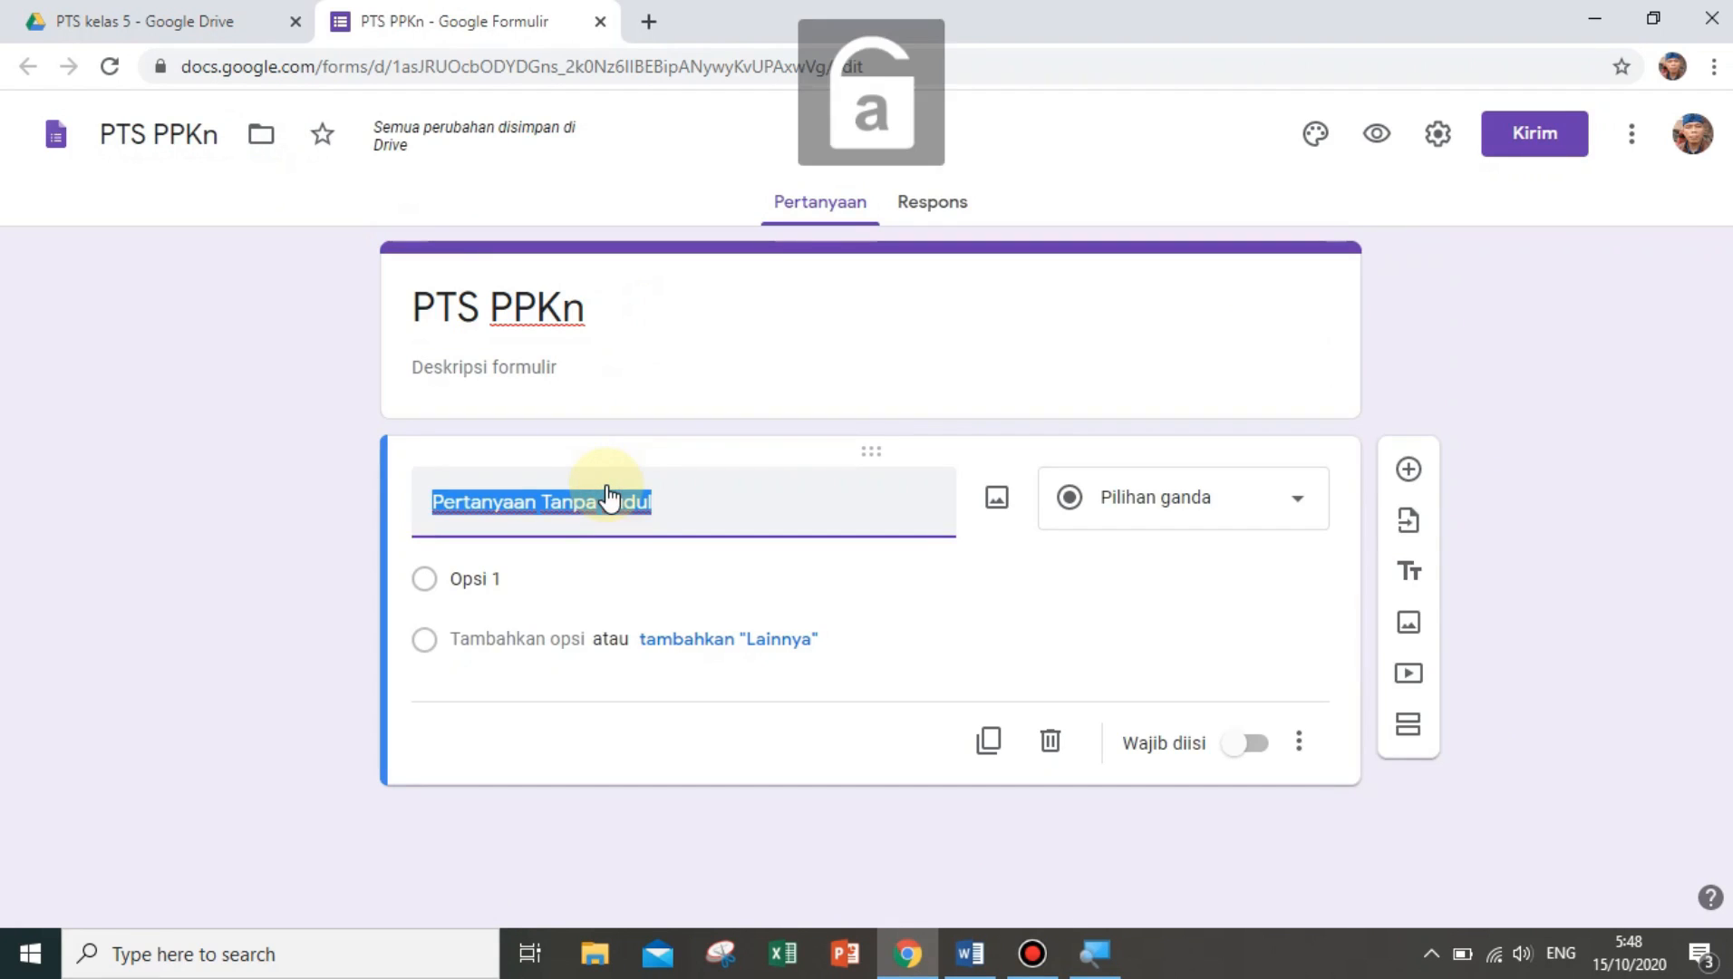
{"action": "type", "text": "Nama"}
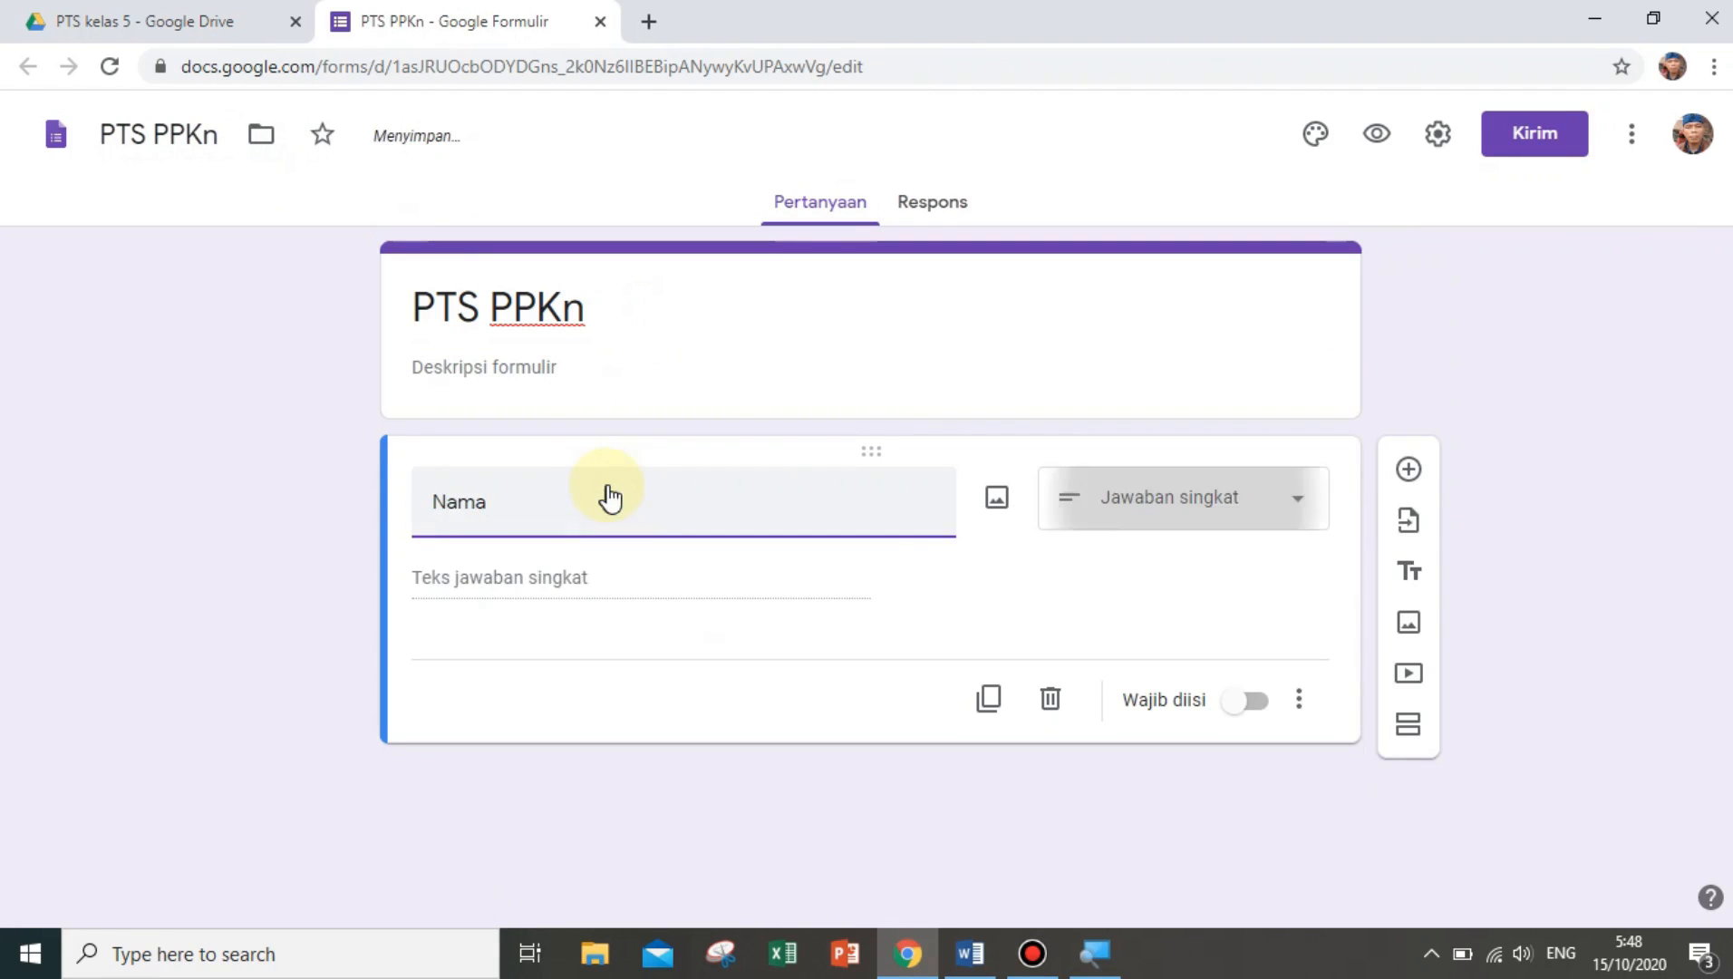
{"action": "left_click", "coordinate": [1409, 470]}
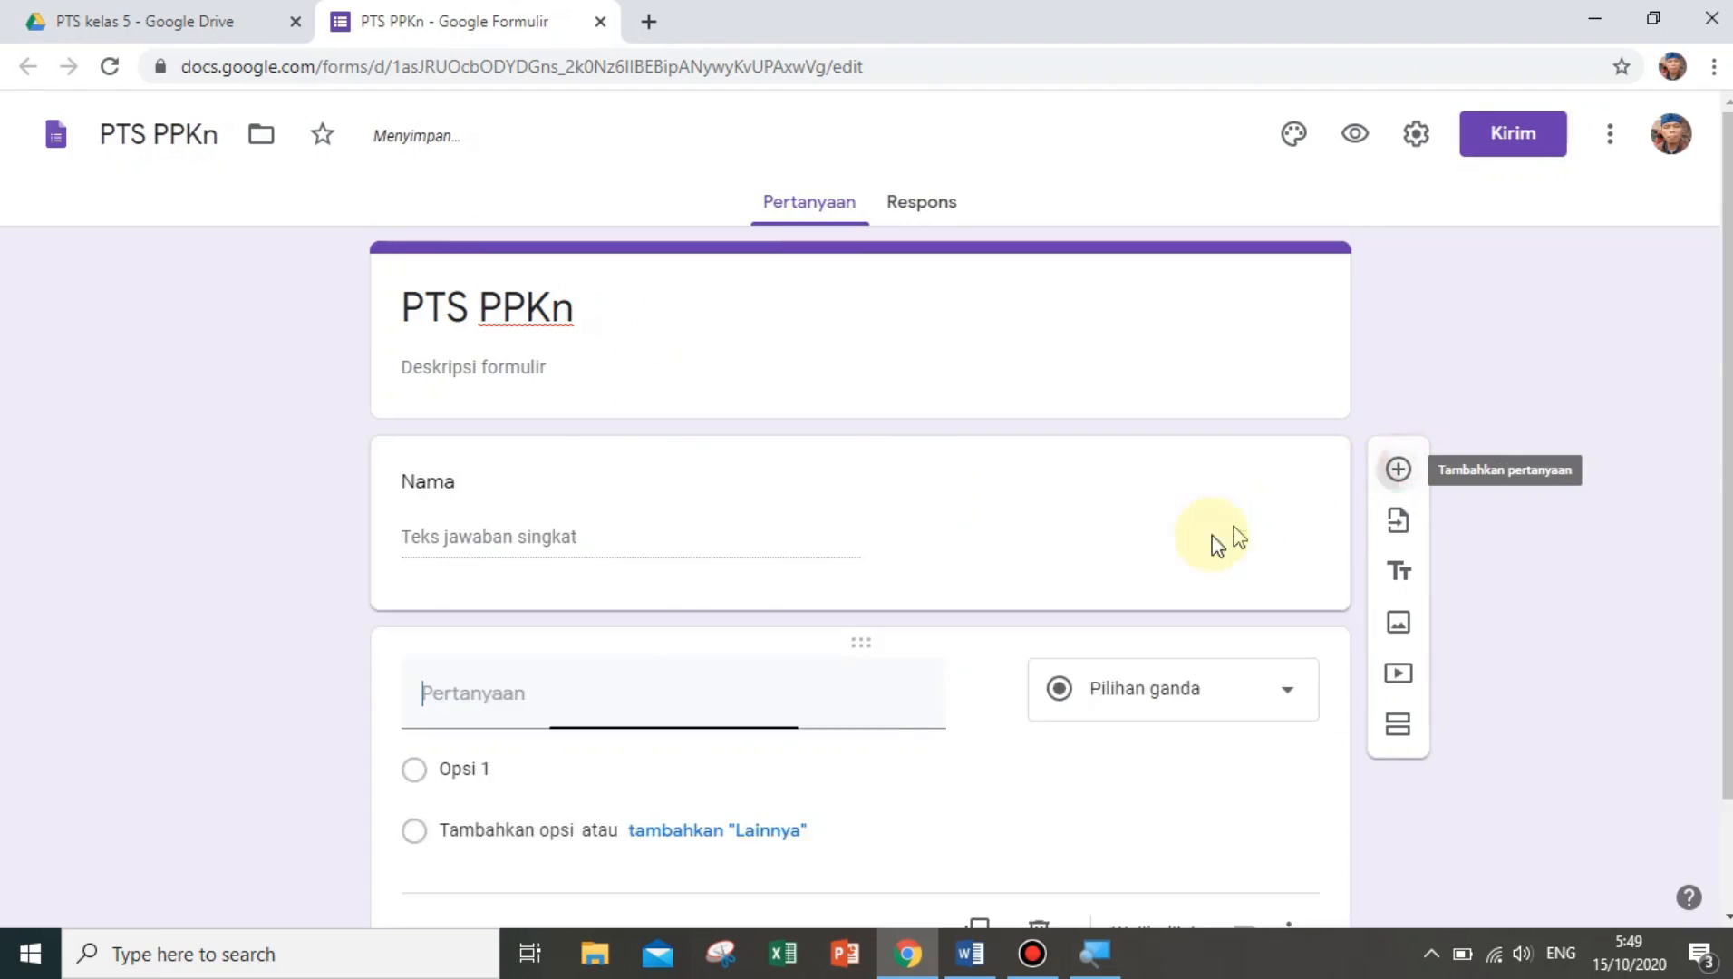
{"action": "type", "text": "Kelas"}
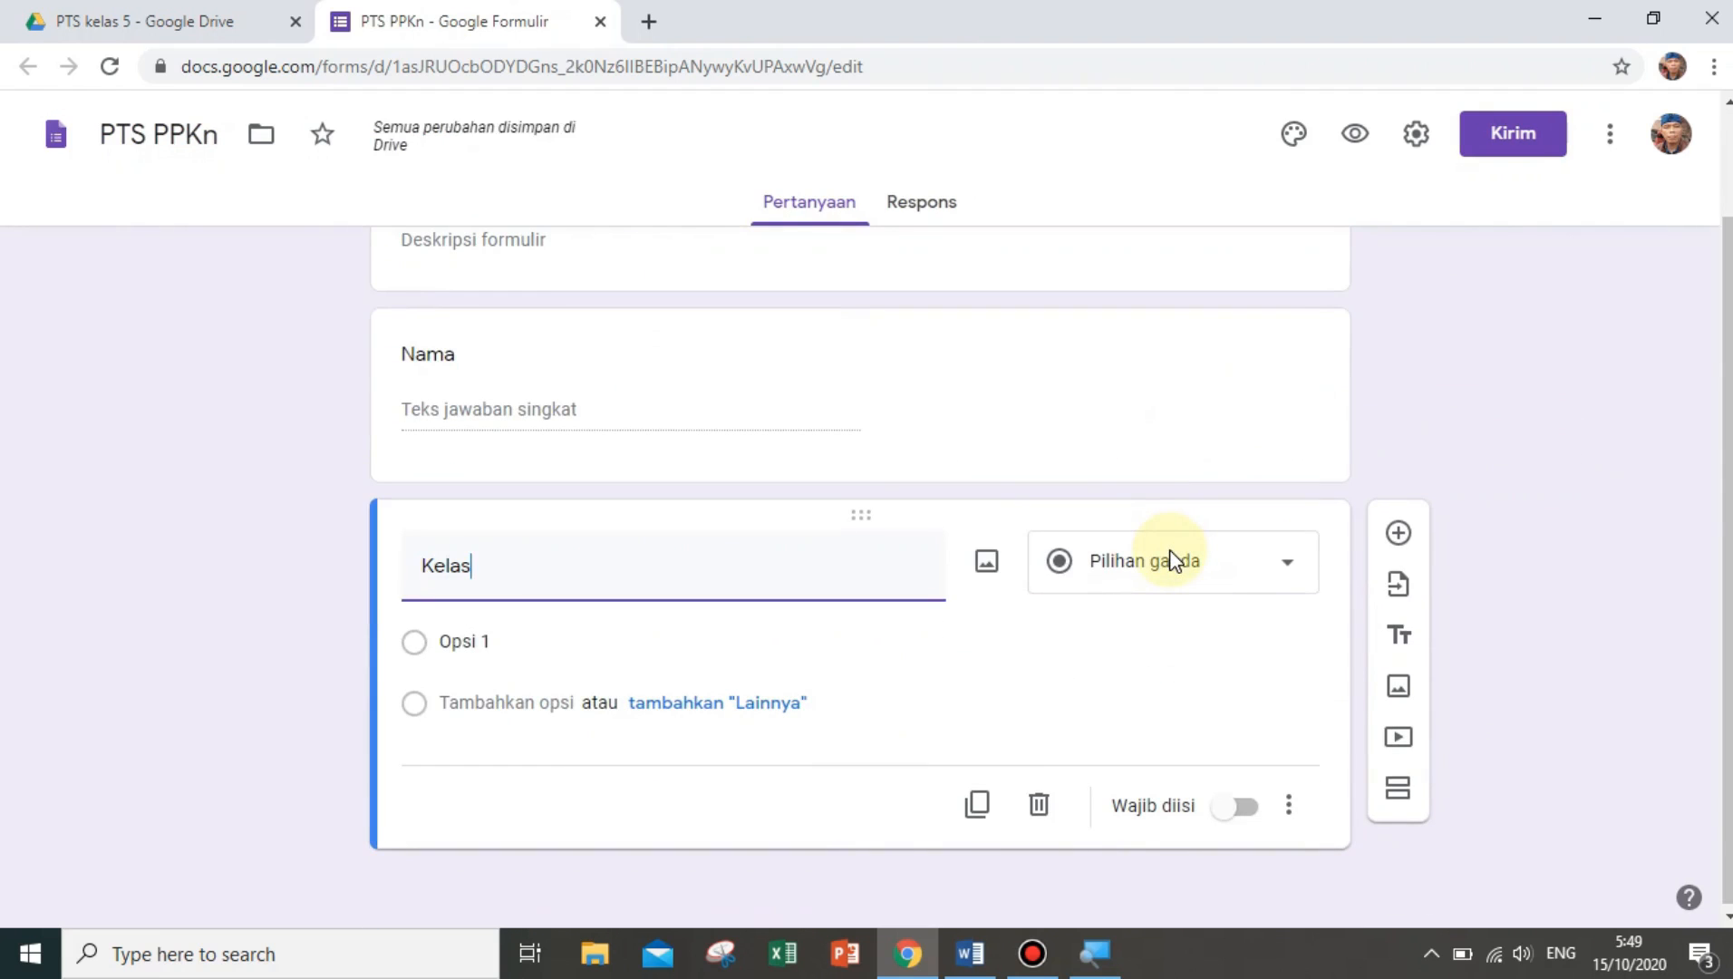
{"action": "key", "text": "BackSpace"}
{"action": "key", "text": "BackSpace"}
{"action": "key", "text": "BackSpace"}
{"action": "key", "text": "BackSpace"}
{"action": "key", "text": "BackSpace"}
{"action": "type", "text": "Nomor Absen"}
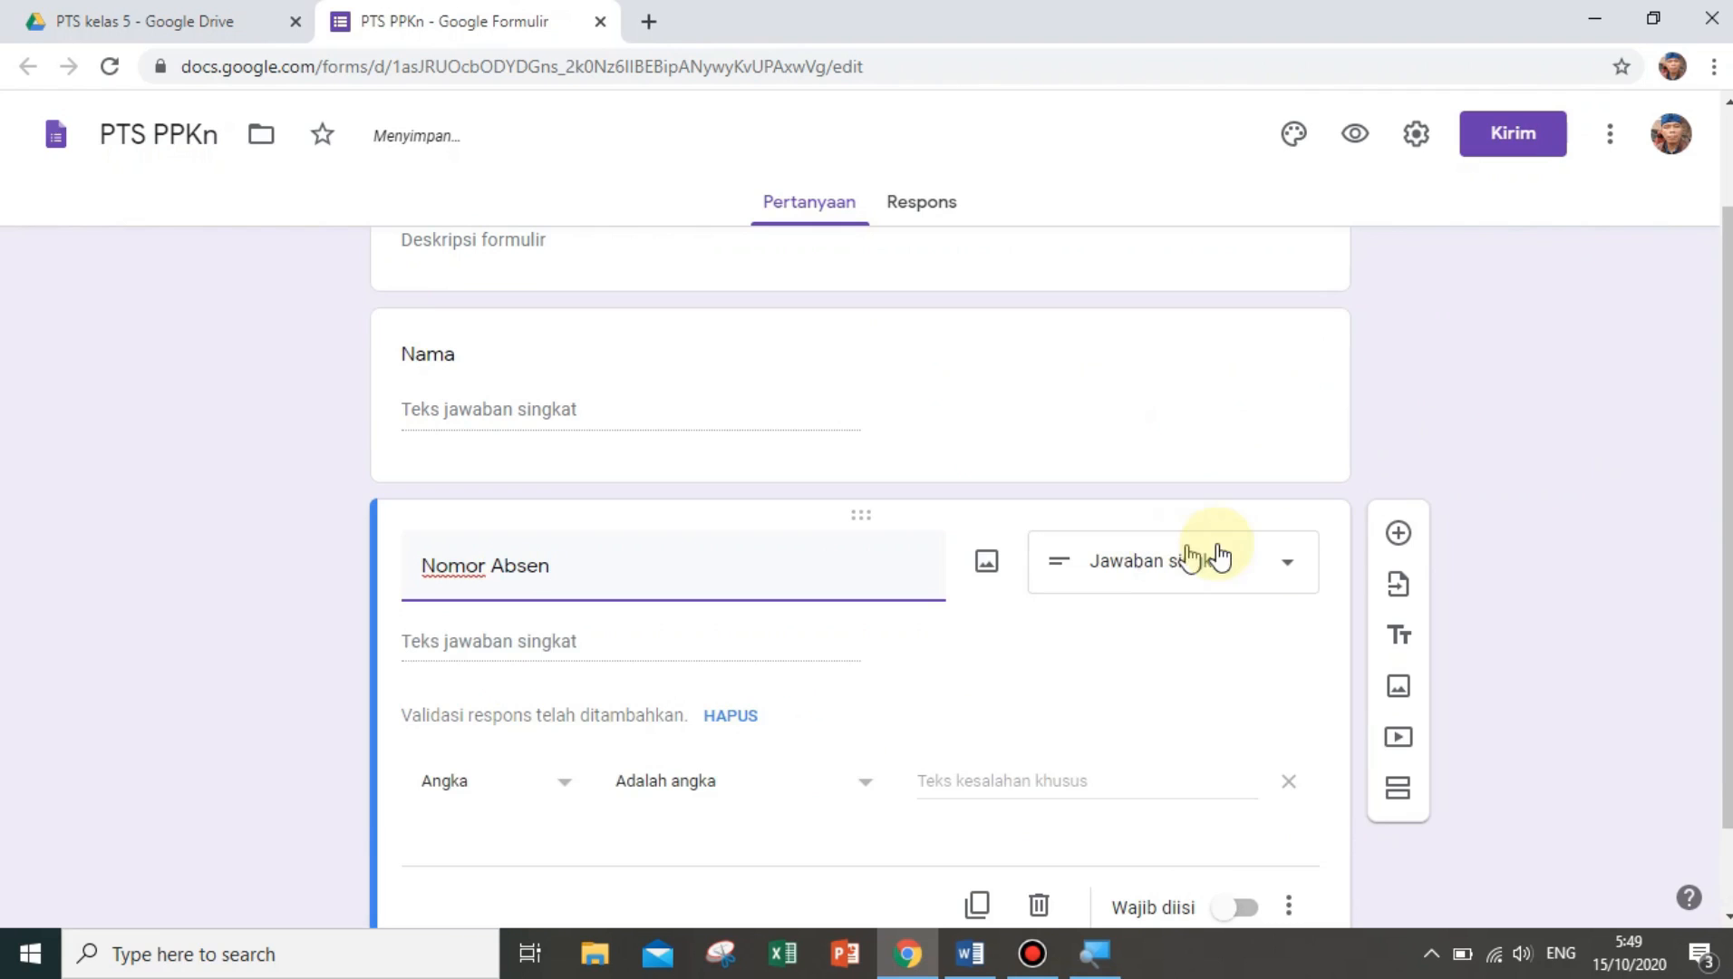
Add a third question titled "Kelas" and set its answer type to Drop-down
{"action": "left_click", "coordinate": [1399, 532]}
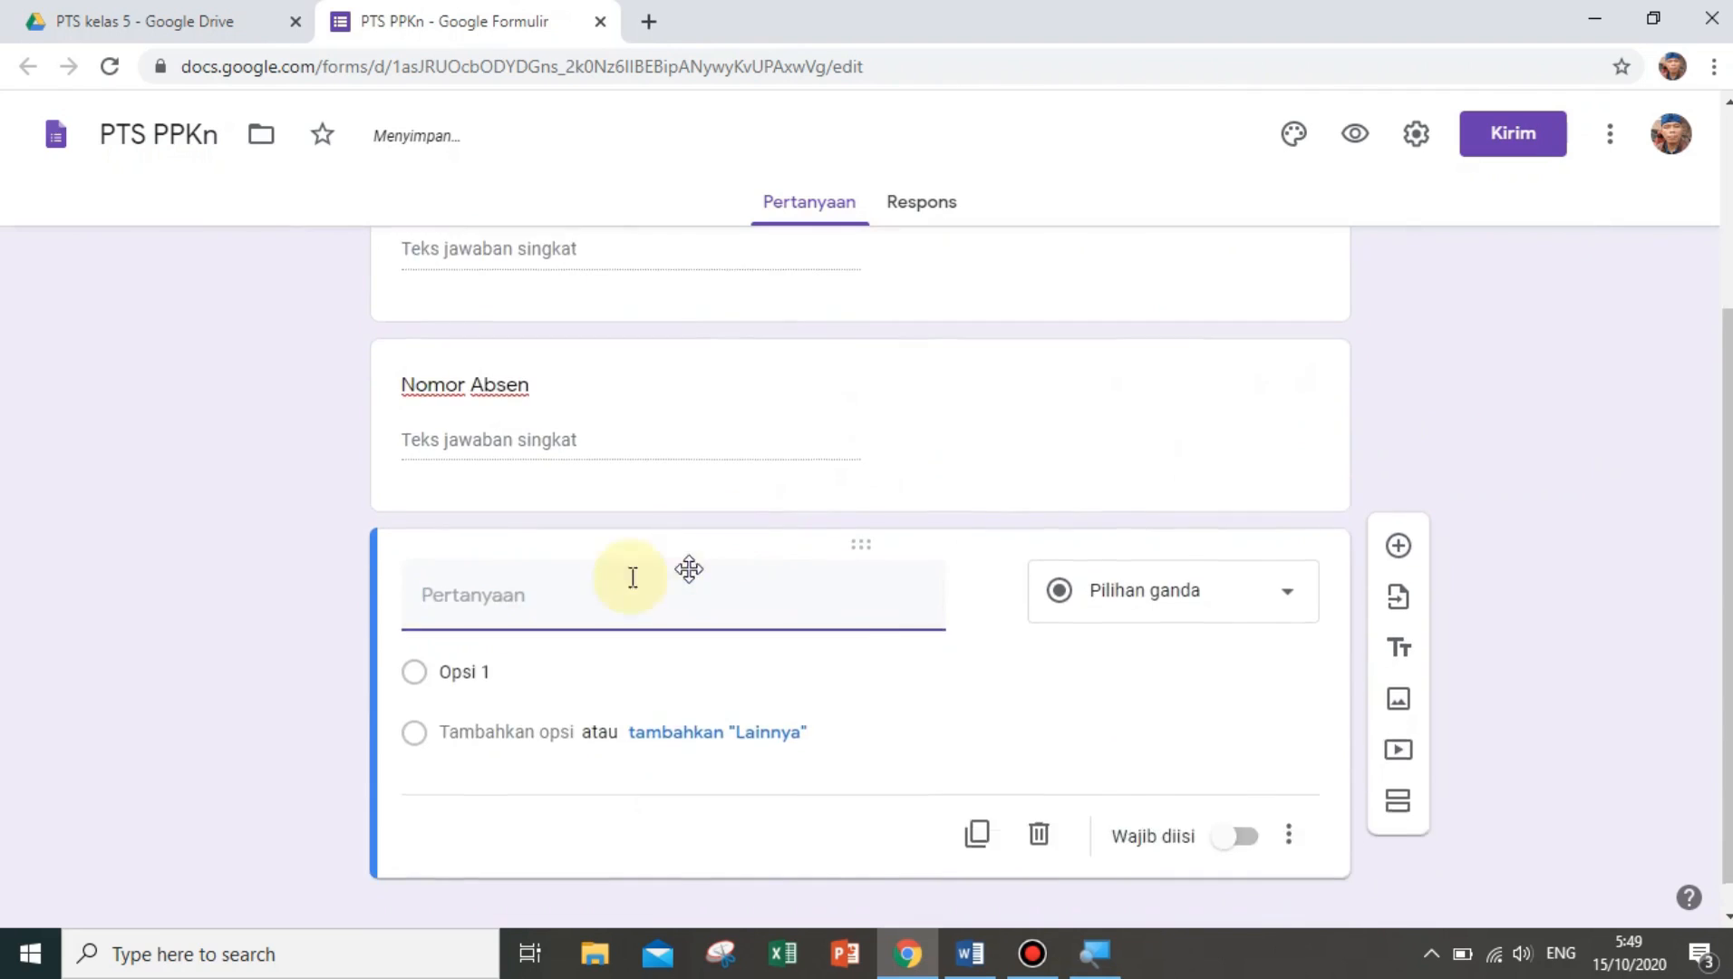
{"action": "type", "text": "Kelas"}
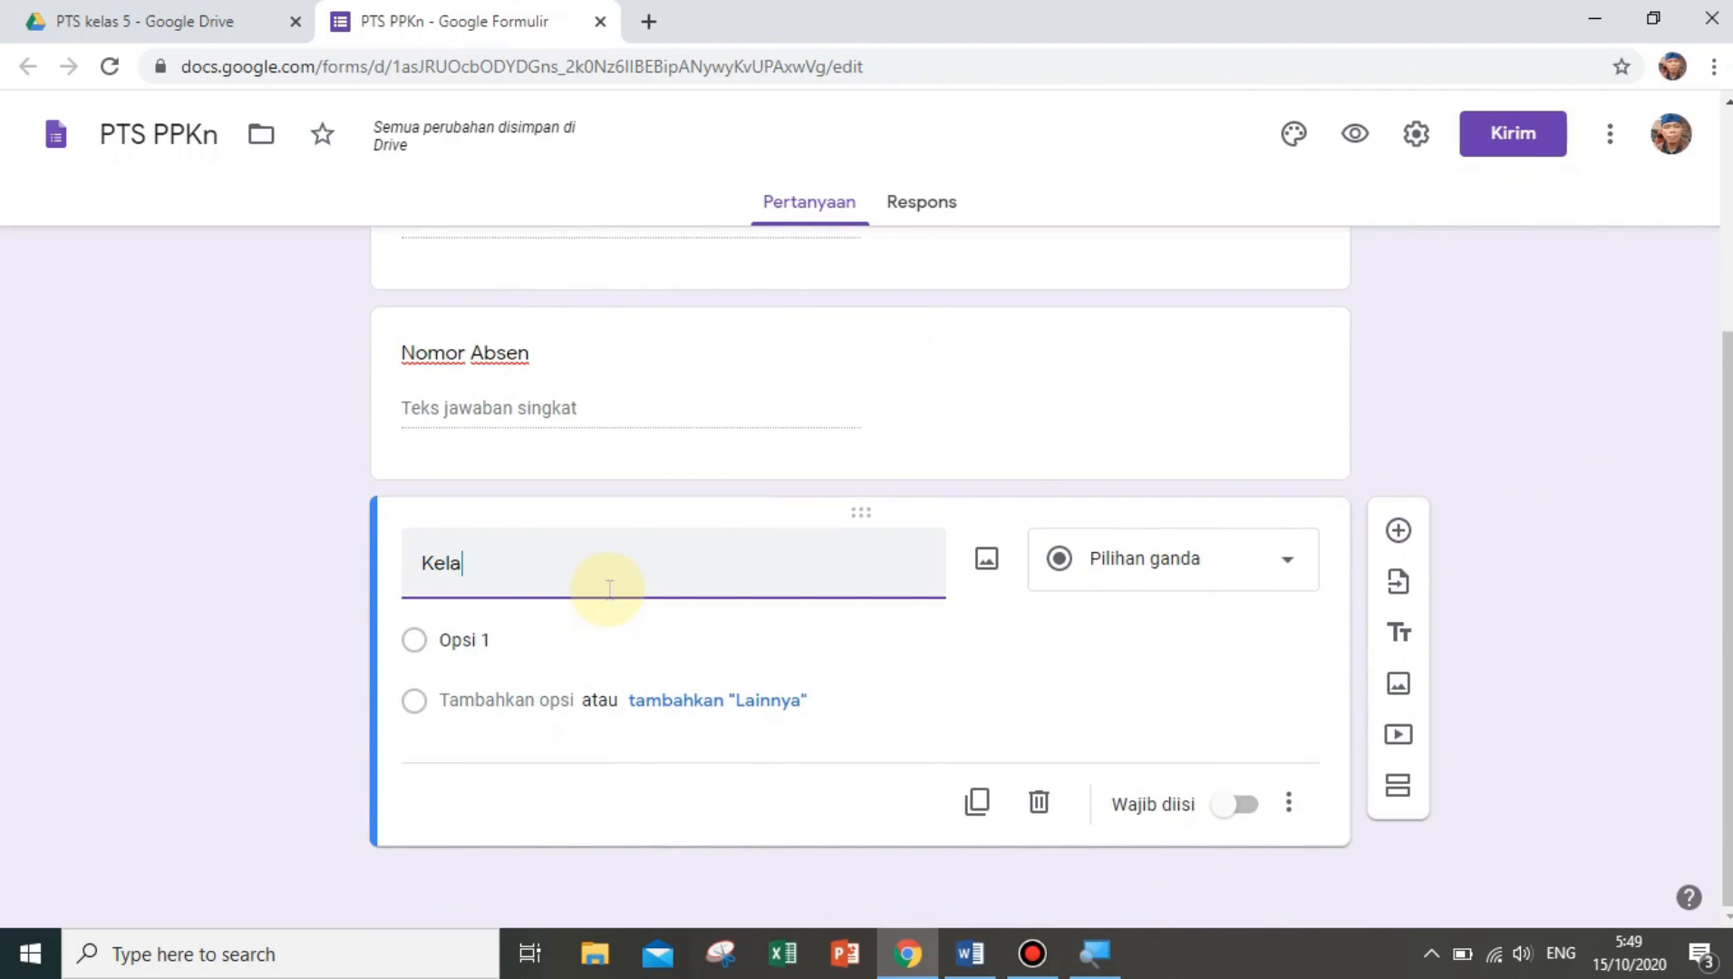
{"action": "left_click", "coordinate": [1280, 579]}
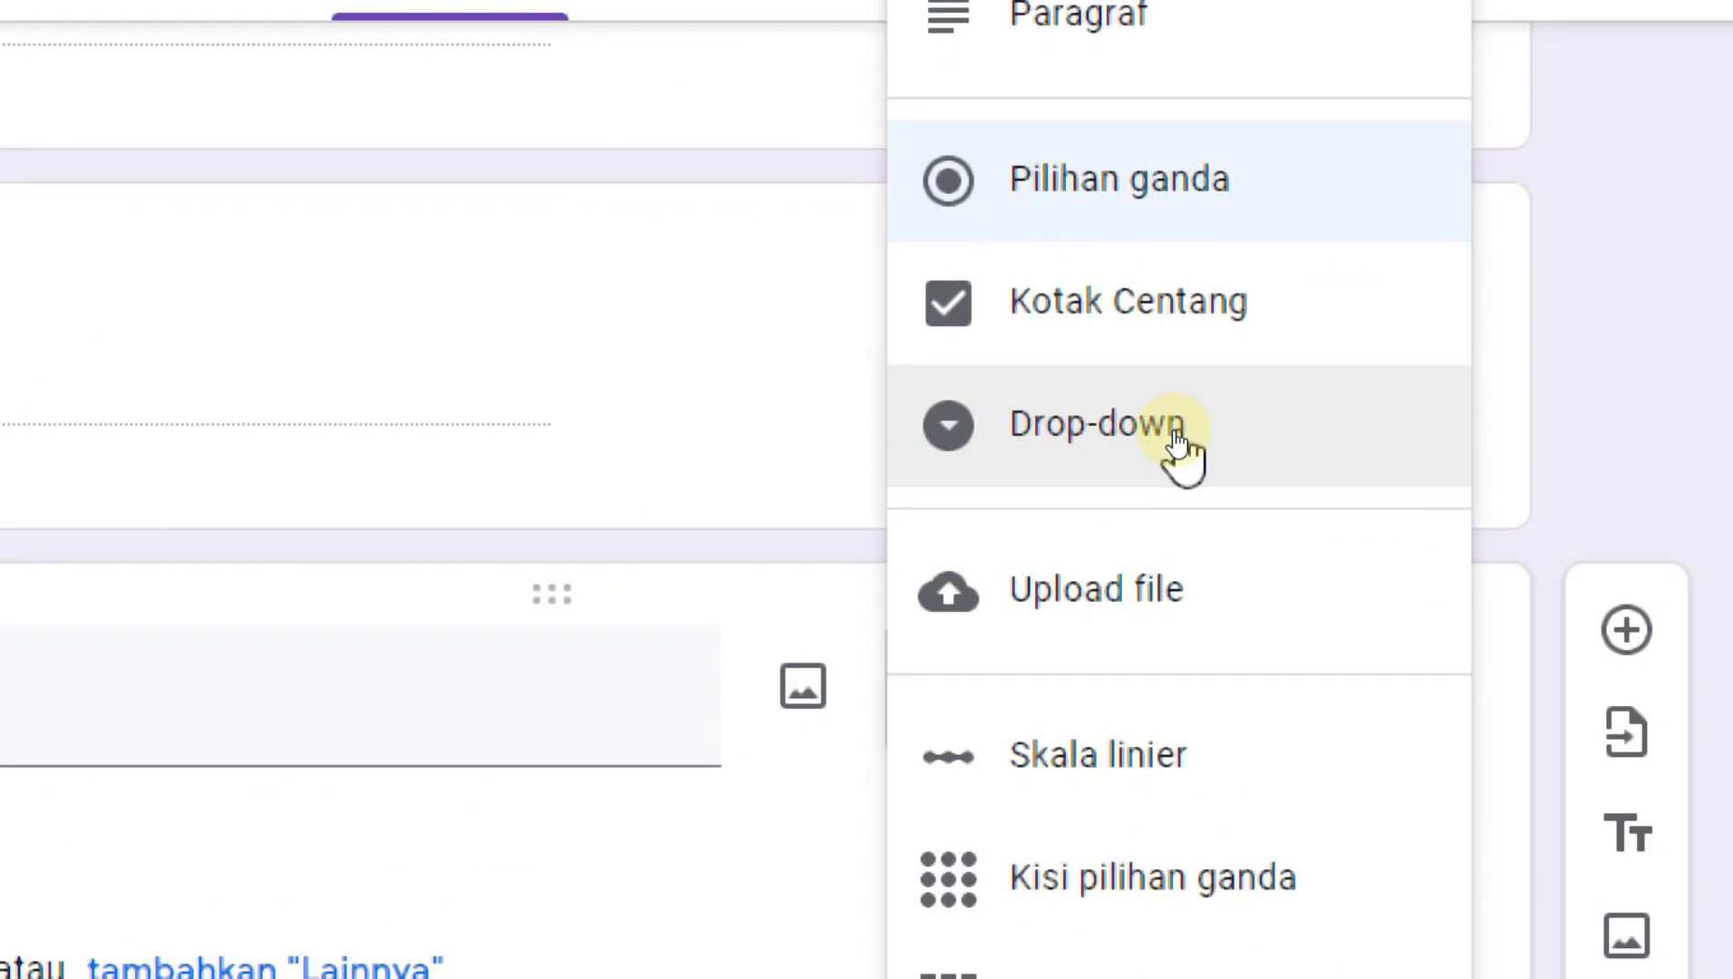
{"action": "left_click", "coordinate": [1114, 464]}
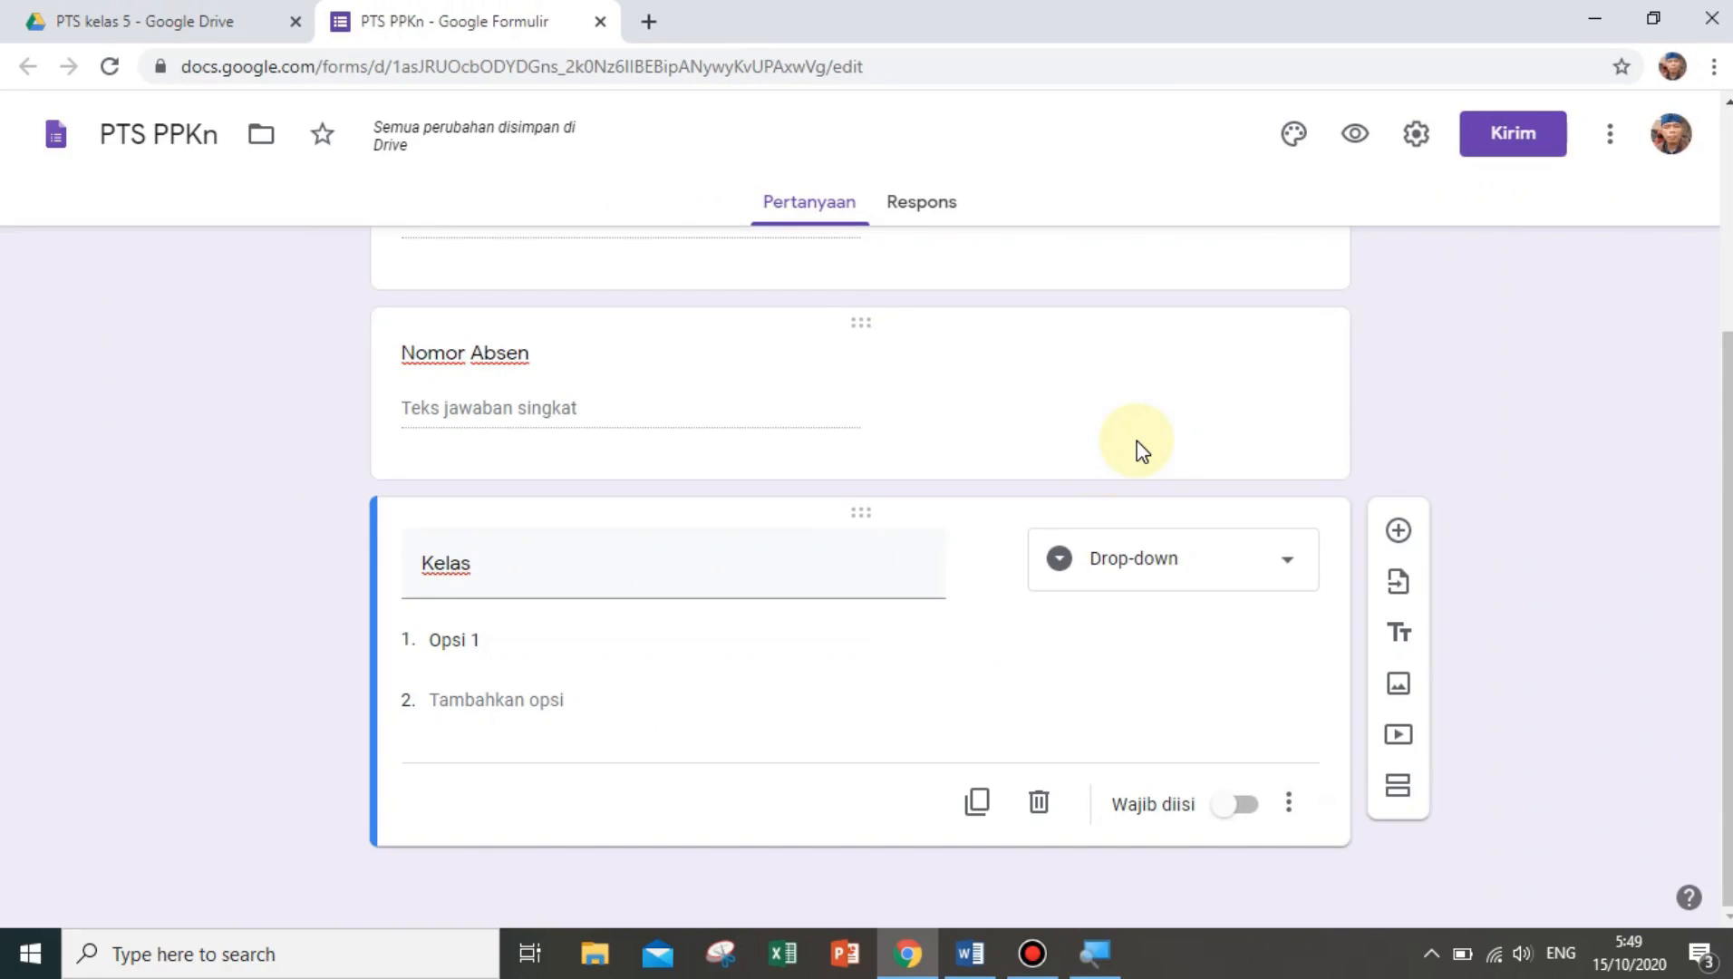
Enter the answer options 5a, 5b, 5c and 5d for the Kelas question
{"action": "left_click", "coordinate": [562, 635]}
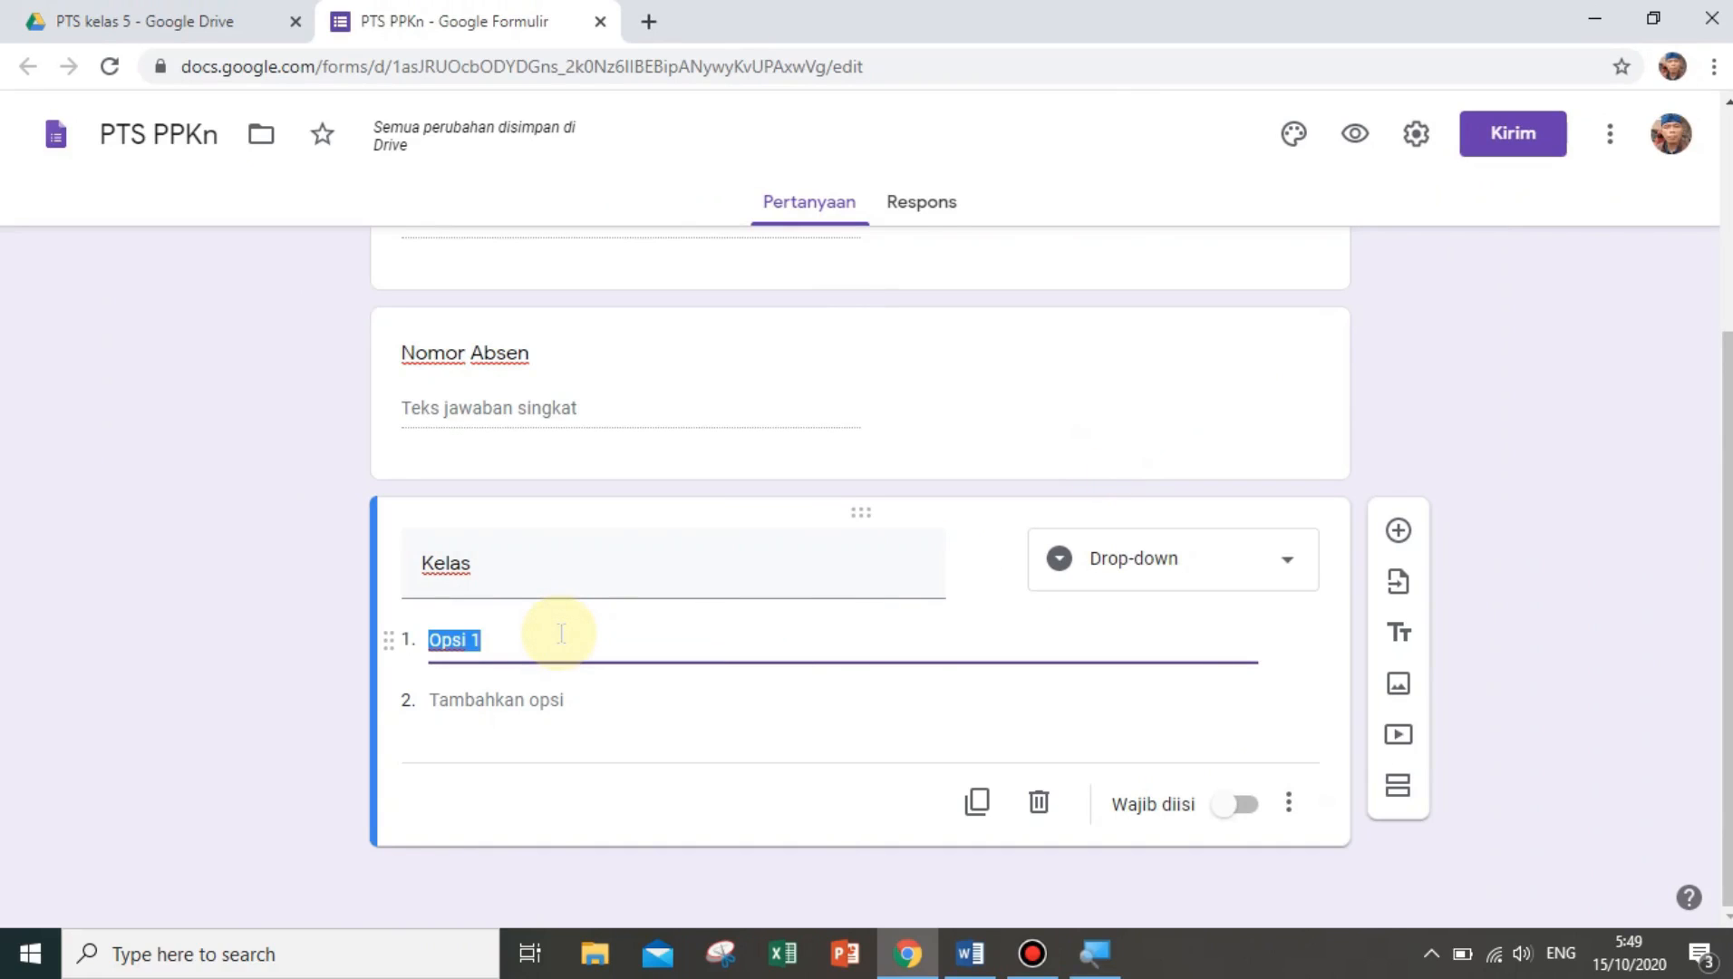
{"action": "key", "text": "Return"}
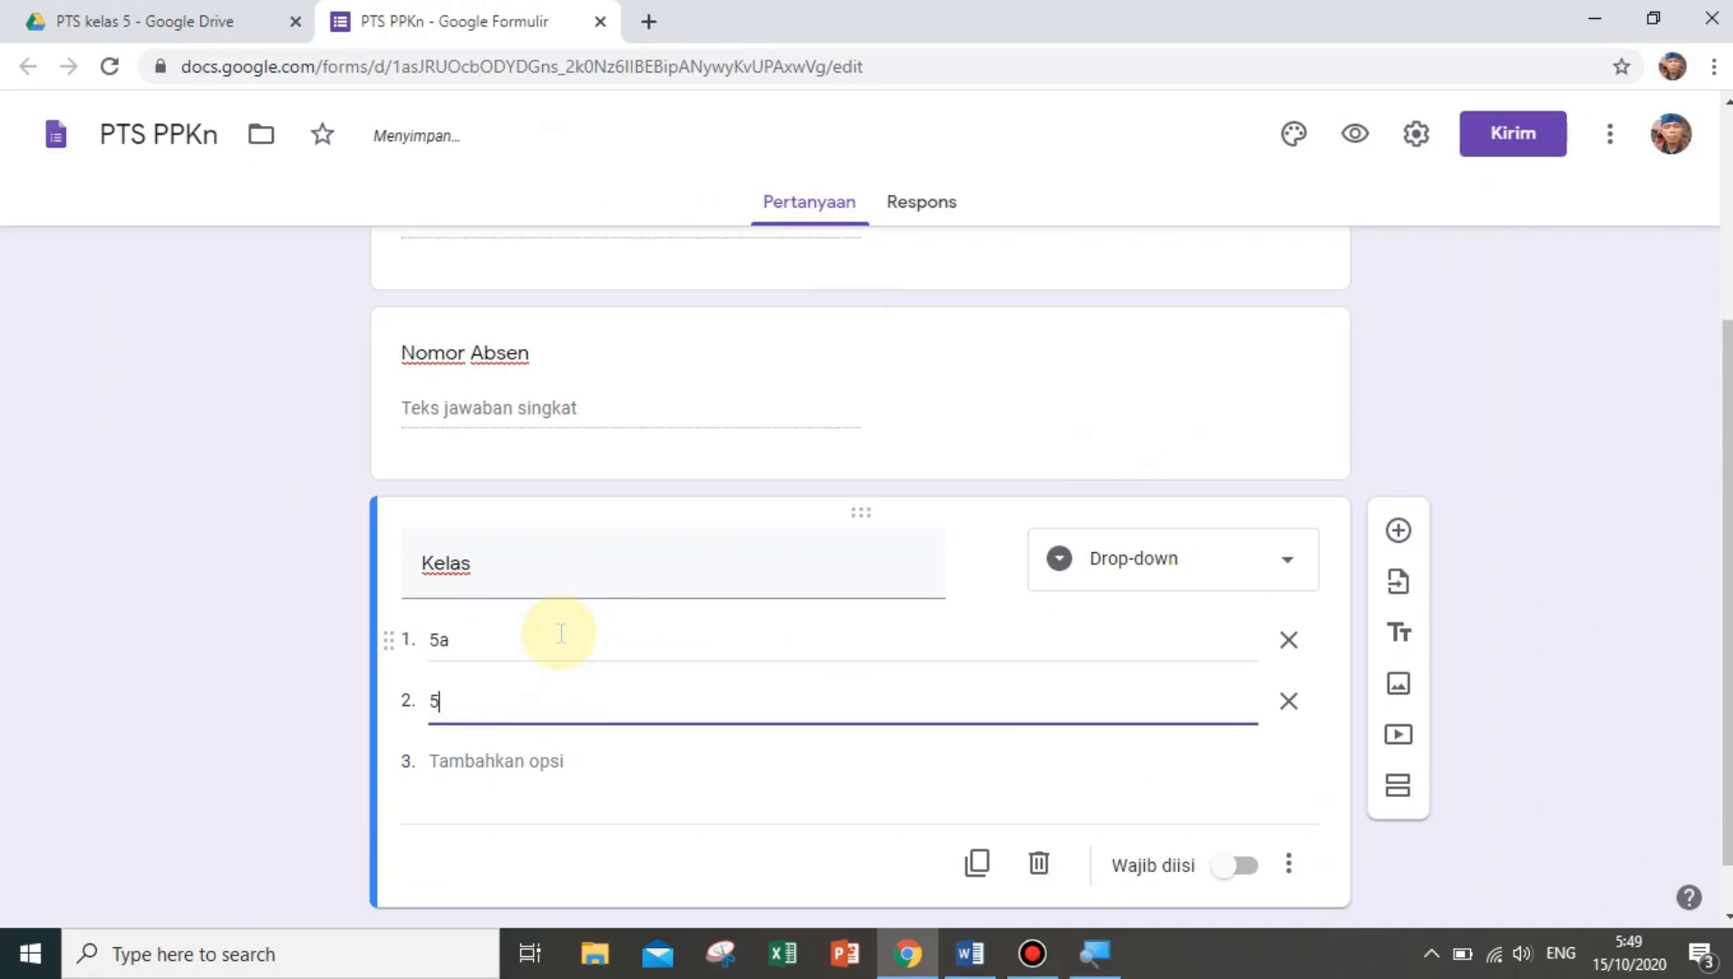
{"action": "key", "text": "Return"}
{"action": "type", "text": "5c"}
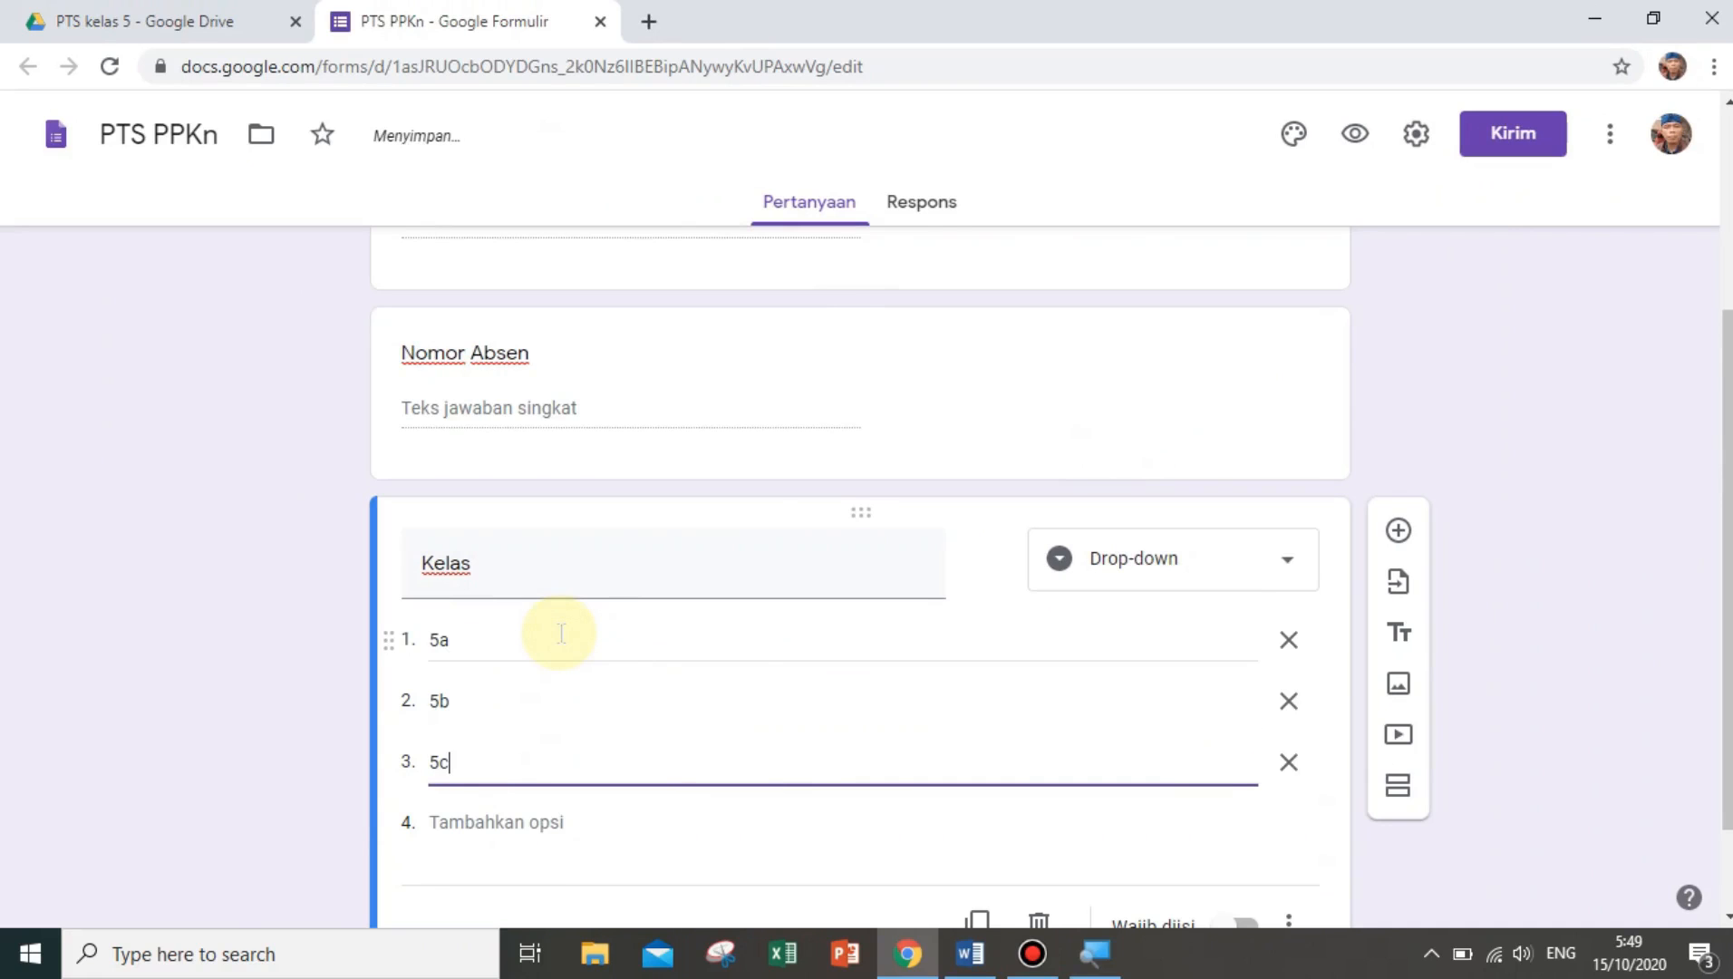
{"action": "key", "text": "Return"}
{"action": "type", "text": "5d"}
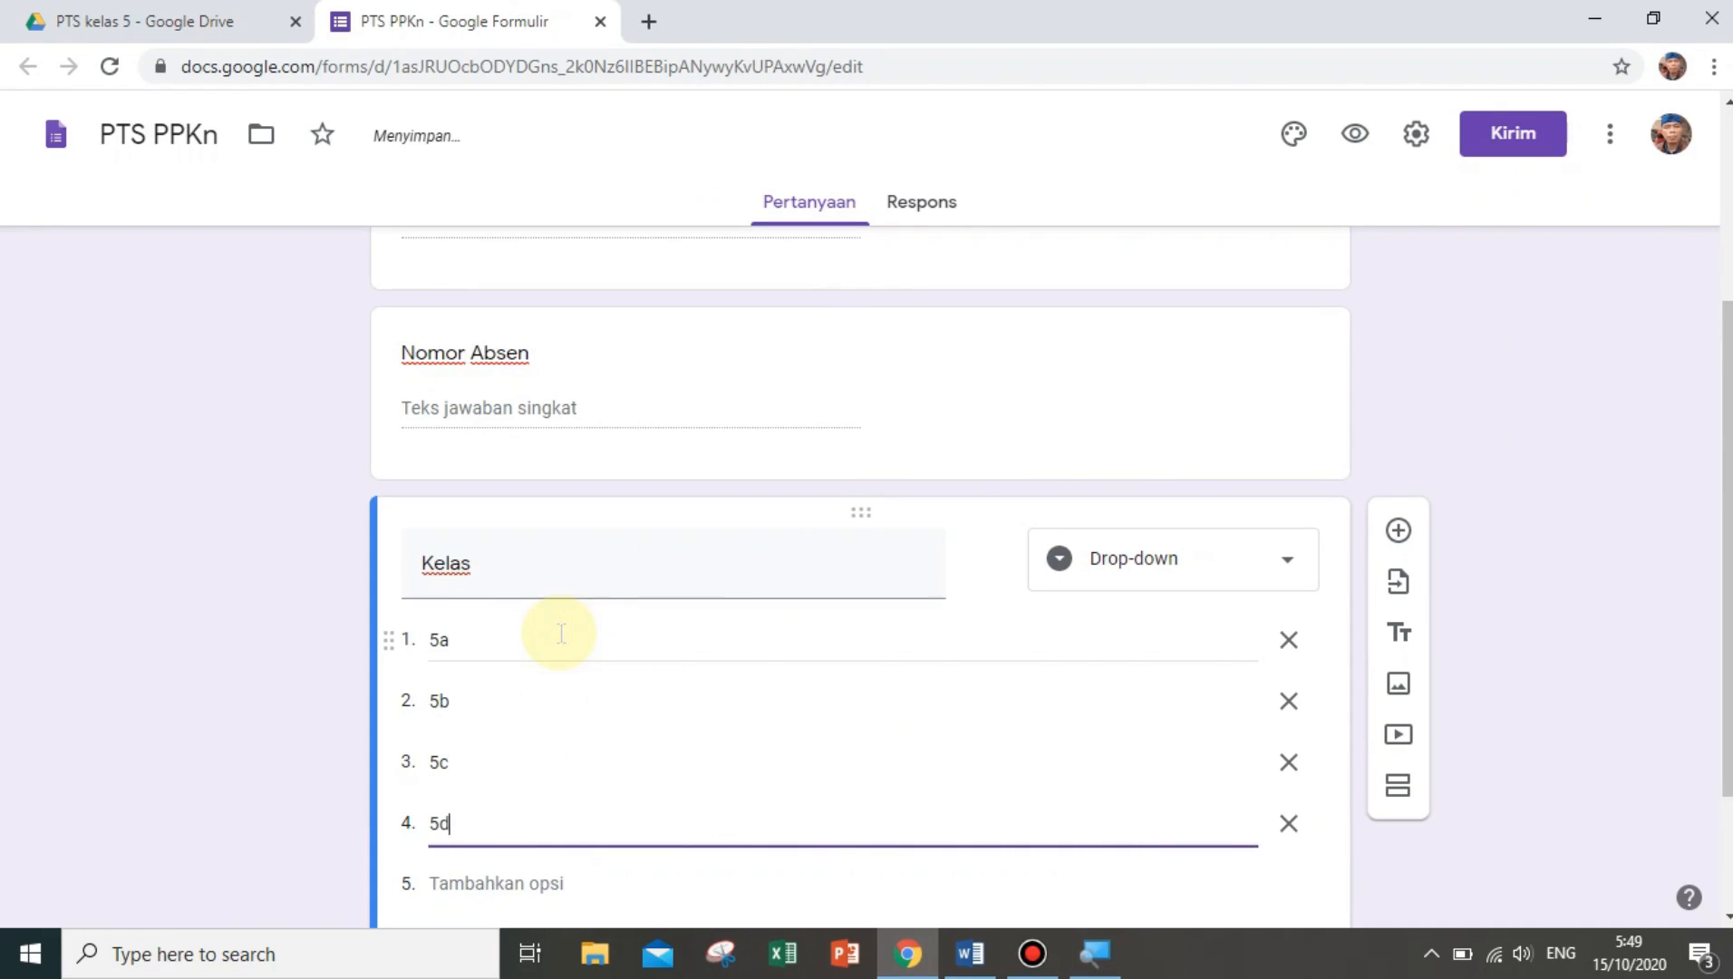
Make the Nama question required
{"action": "scroll", "coordinate": [1026, 600], "scroll_direction": "up", "scroll_amount": 3}
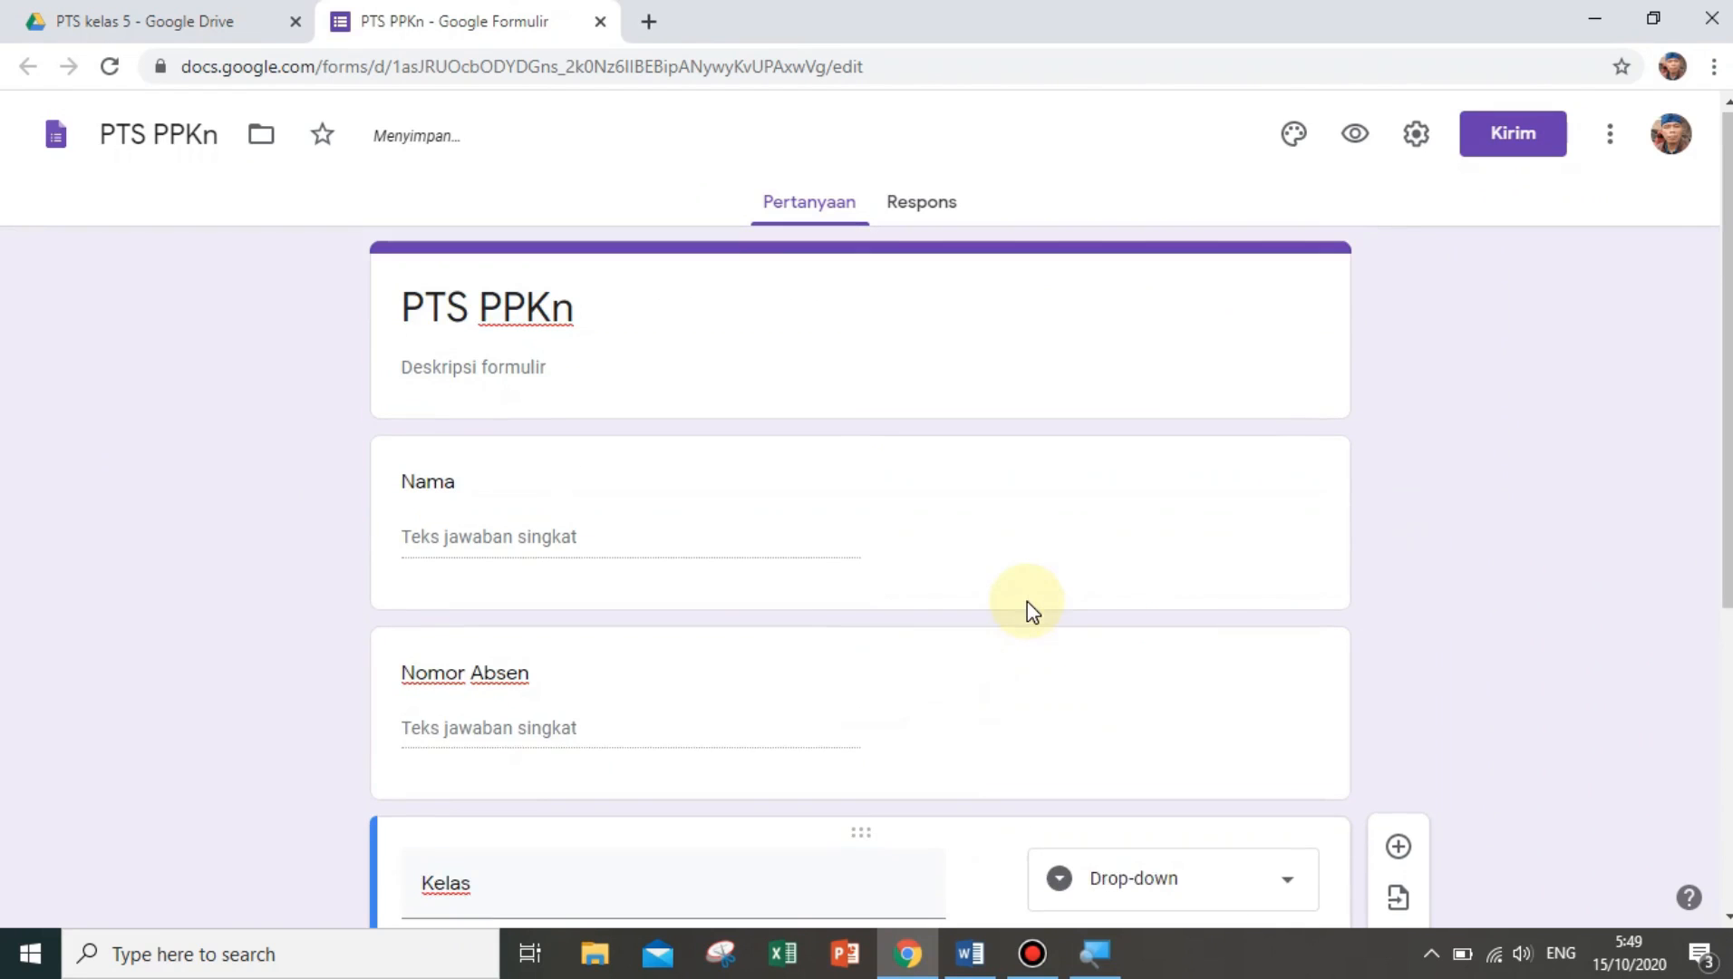
{"action": "left_click", "coordinate": [735, 534]}
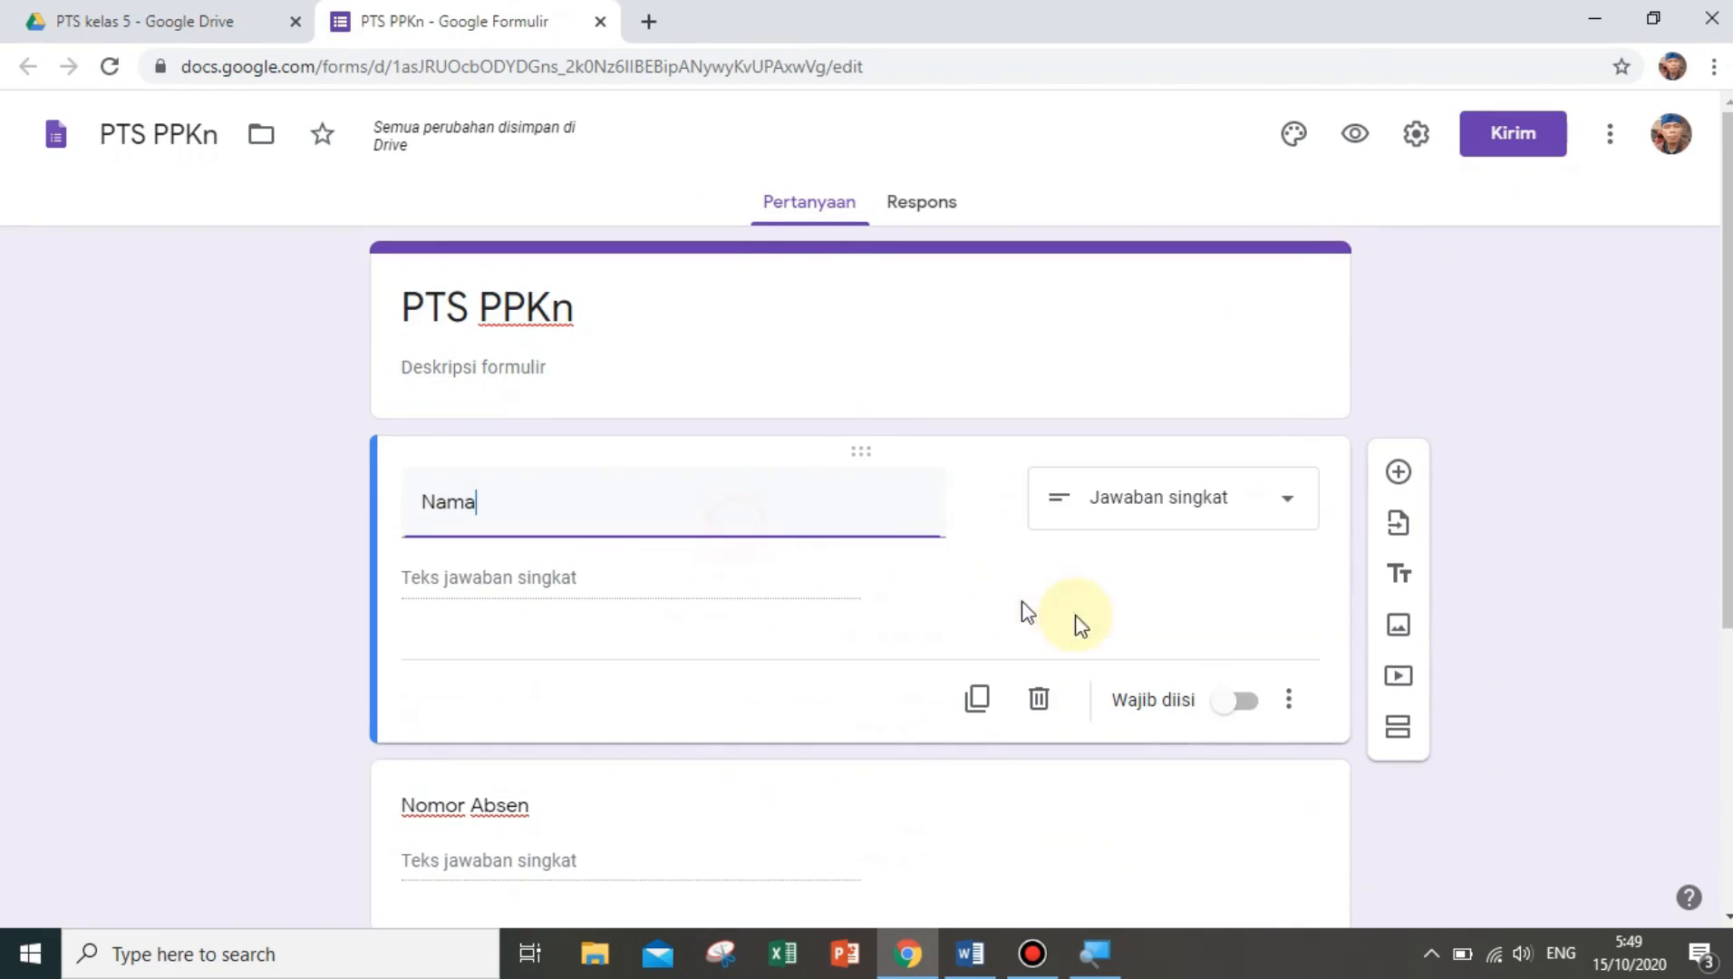
{"action": "left_click", "coordinate": [1241, 704]}
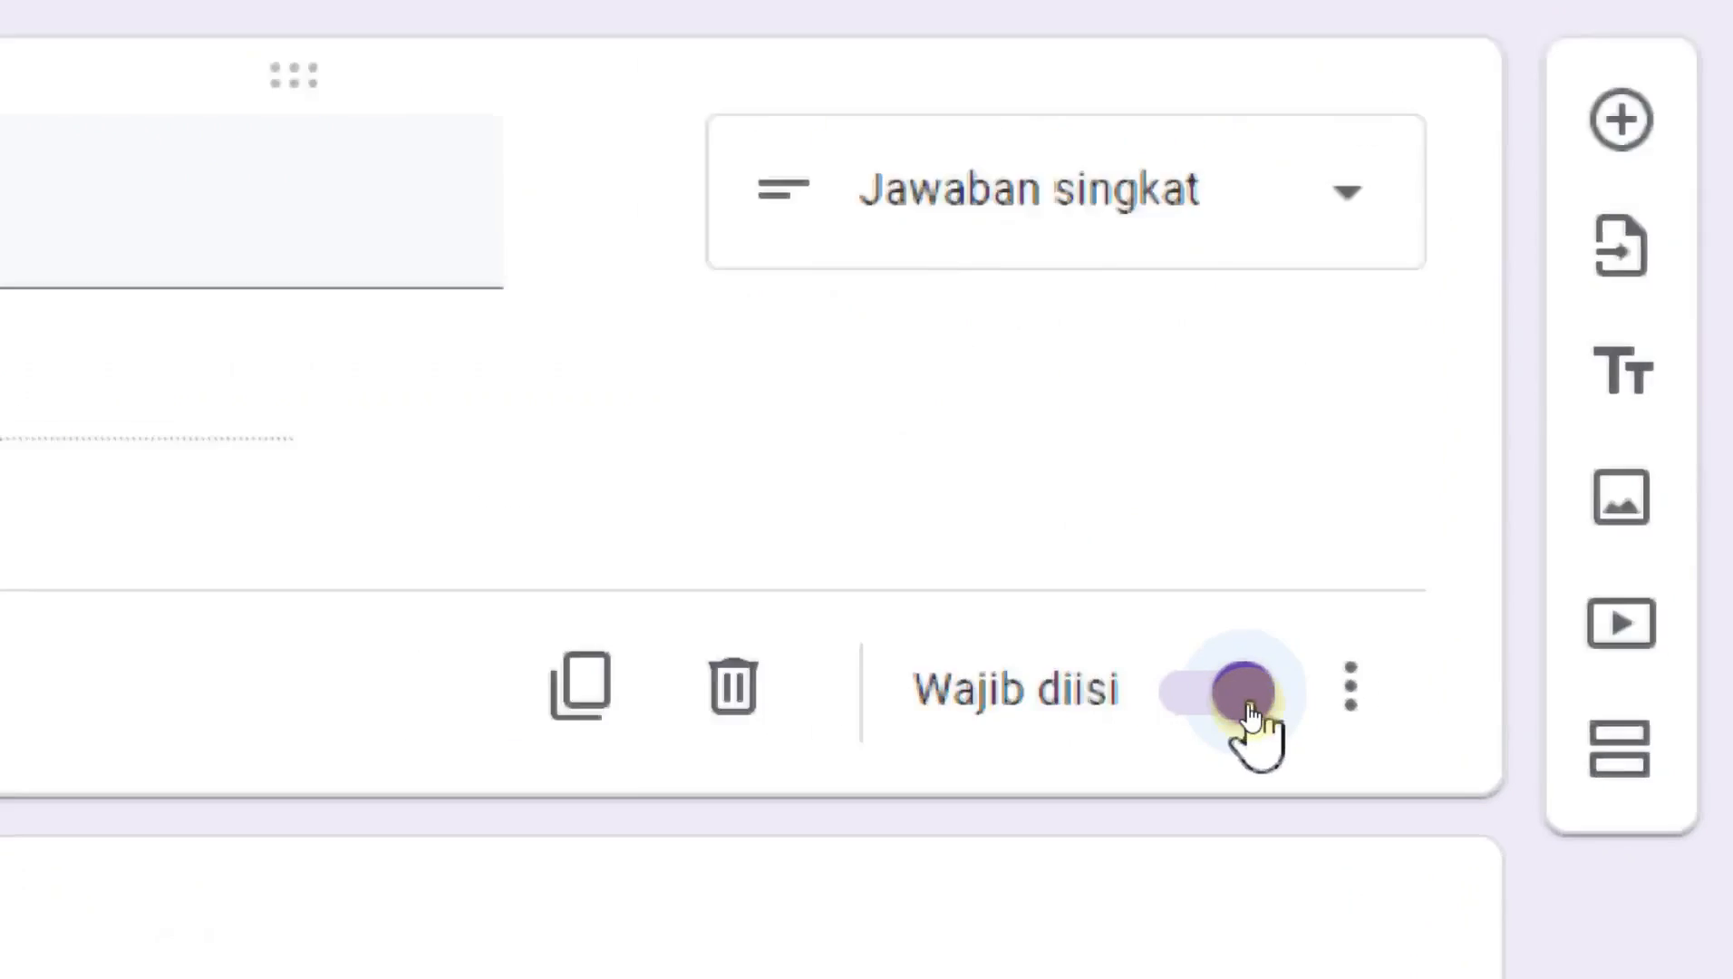
{"action": "left_click", "coordinate": [1244, 705]}
{"action": "left_click", "coordinate": [1251, 708]}
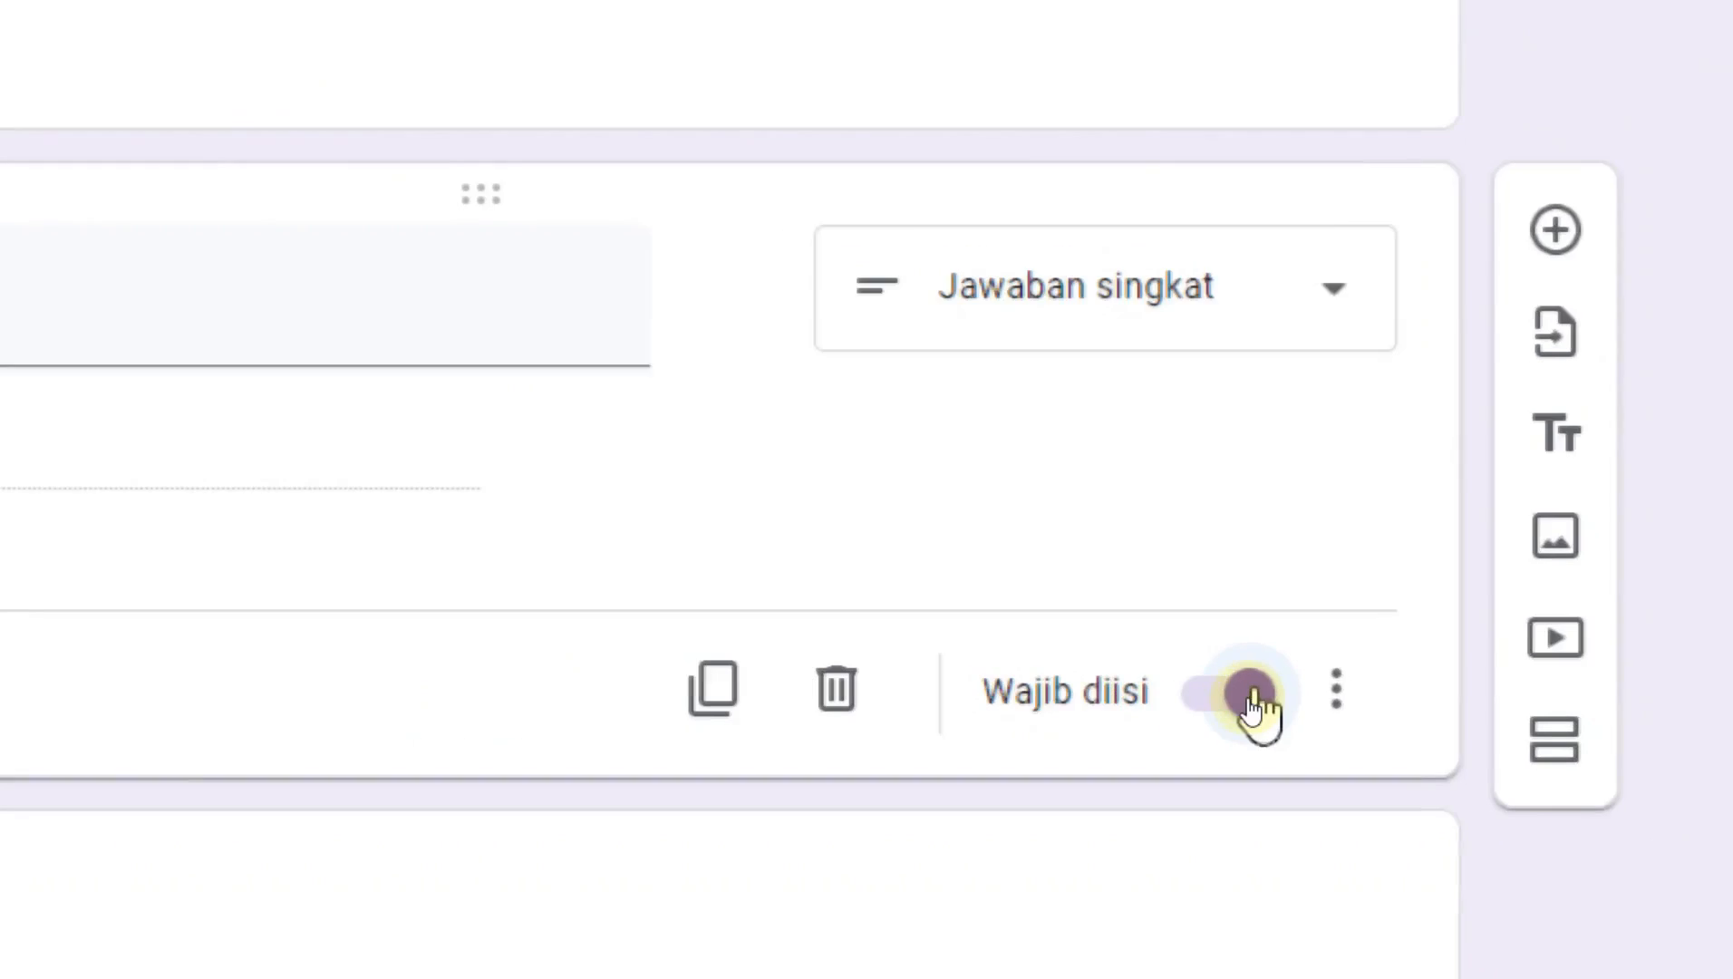
{"action": "scroll", "coordinate": [1258, 696], "scroll_direction": "down", "scroll_amount": 1}
{"action": "scroll", "coordinate": [1001, 446], "scroll_direction": "up", "scroll_amount": 1}
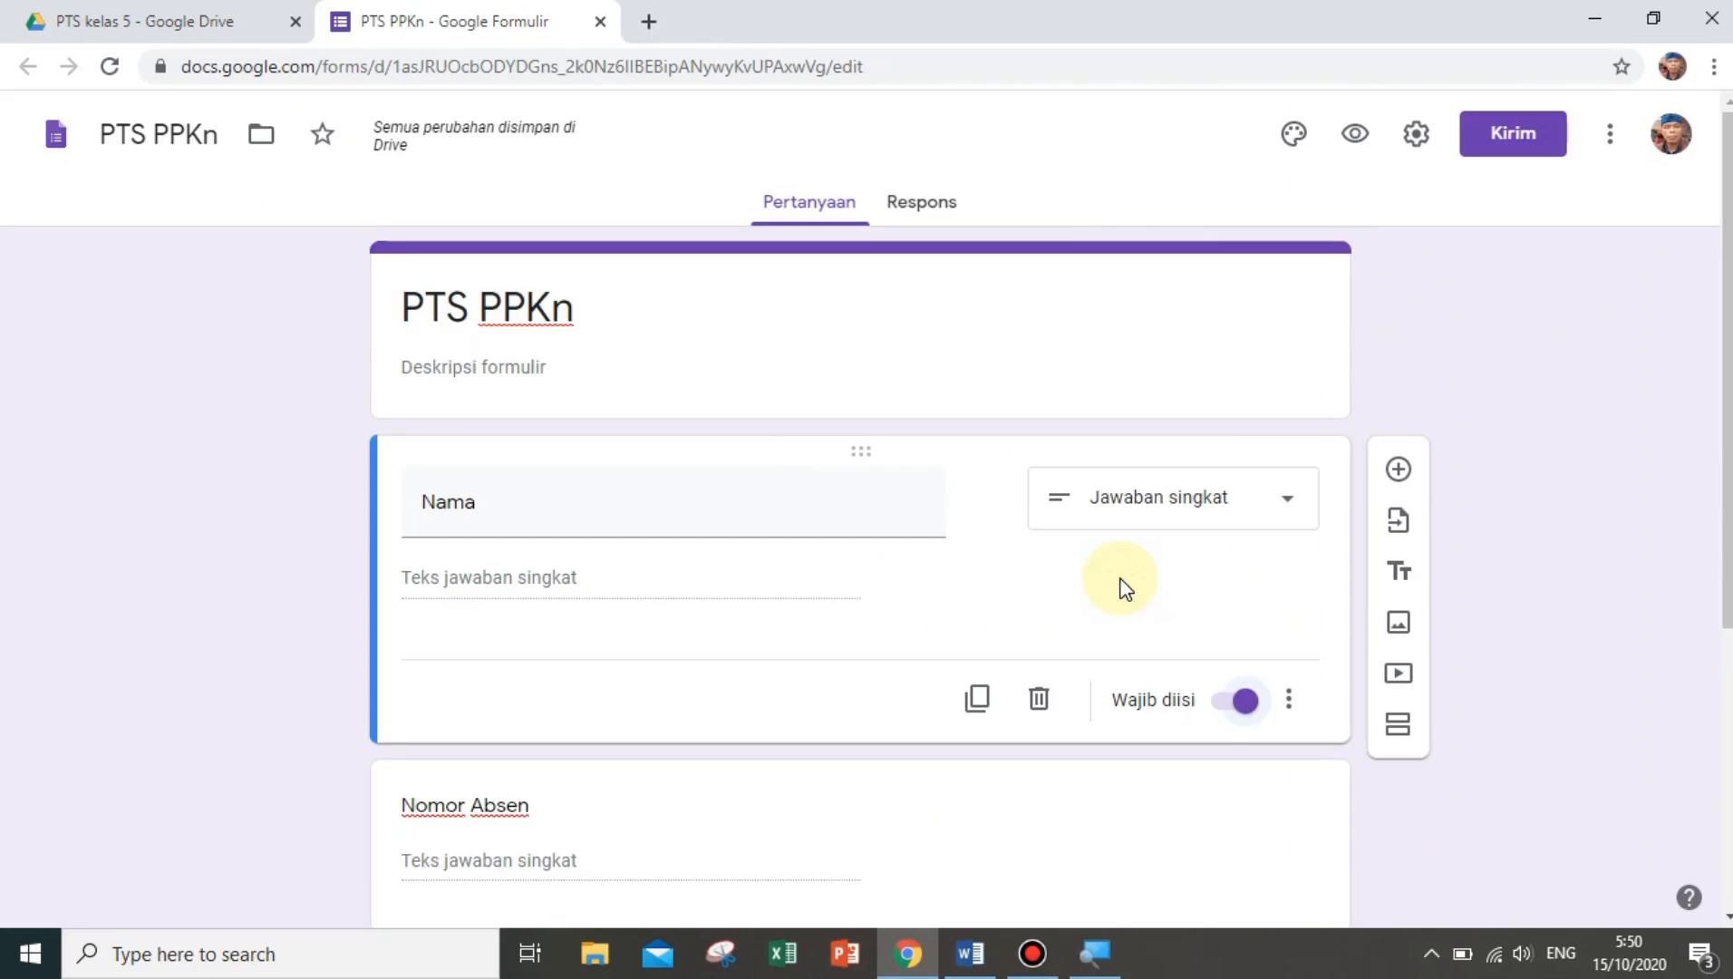
Make the Nomor Absen question required
{"action": "scroll", "coordinate": [1122, 585], "scroll_direction": "down", "scroll_amount": 4}
{"action": "left_click", "coordinate": [1055, 533]}
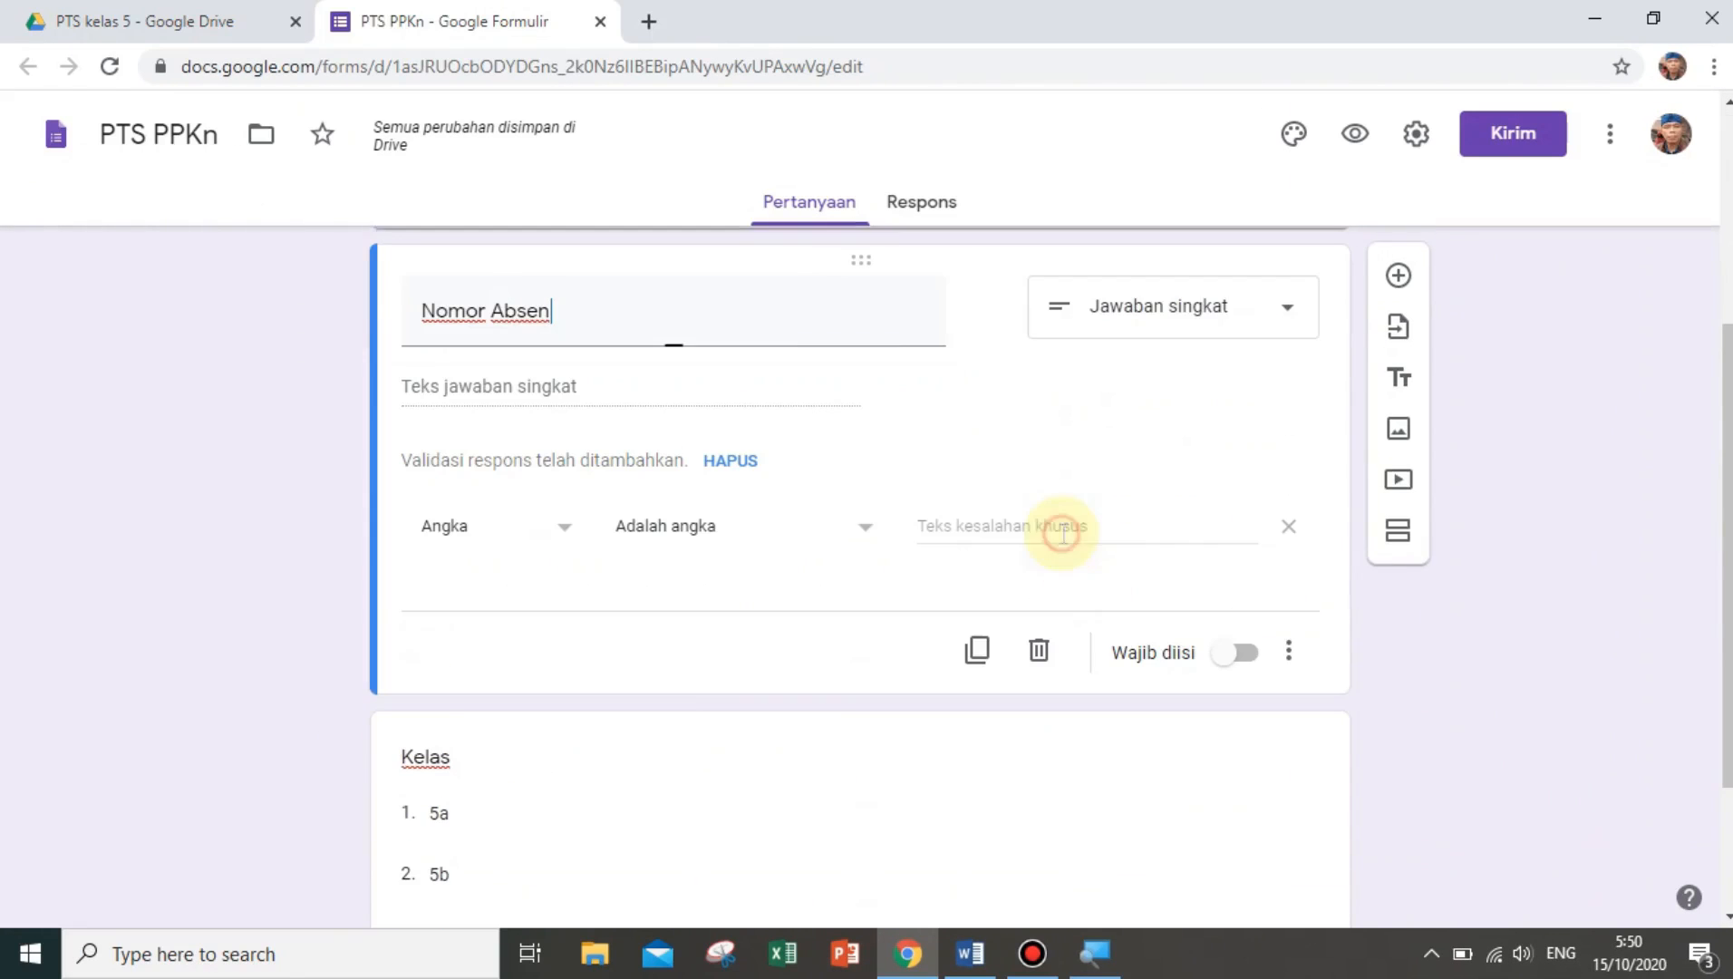
{"action": "scroll", "coordinate": [997, 689], "scroll_direction": "down", "scroll_amount": 1}
{"action": "scroll", "coordinate": [883, 670], "scroll_direction": "up", "scroll_amount": 1}
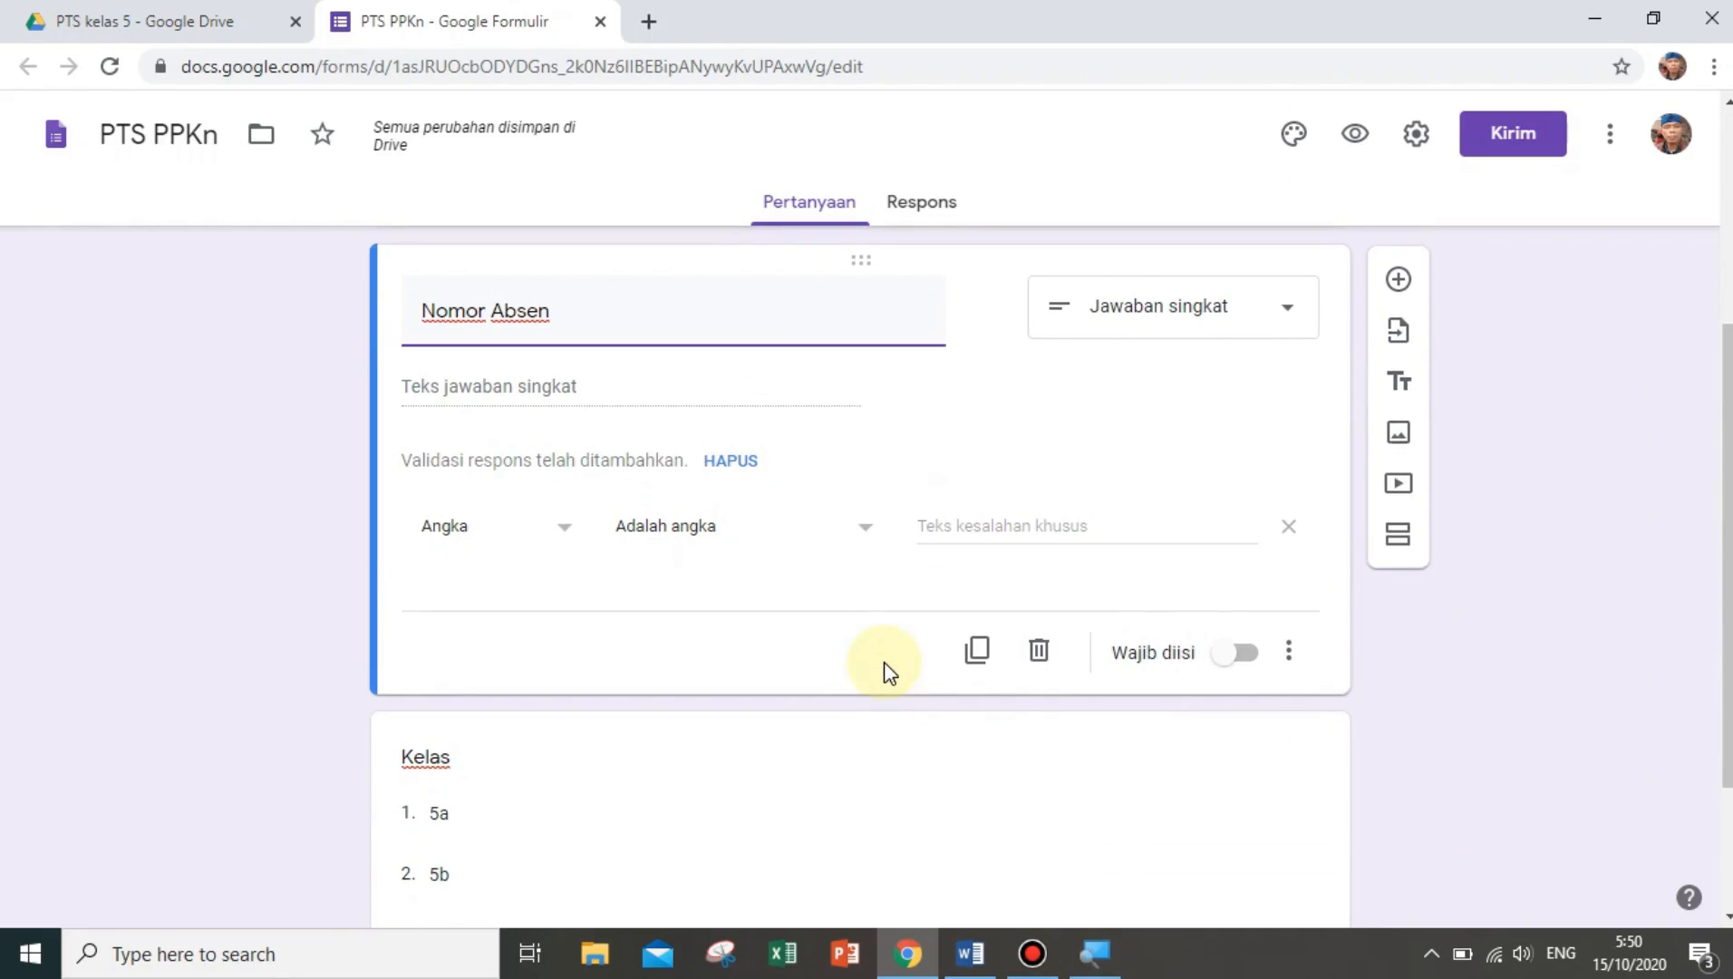
{"action": "left_click", "coordinate": [1243, 653]}
Make the Kelas drop-down question required
{"action": "scroll", "coordinate": [1033, 754], "scroll_direction": "down", "scroll_amount": 1}
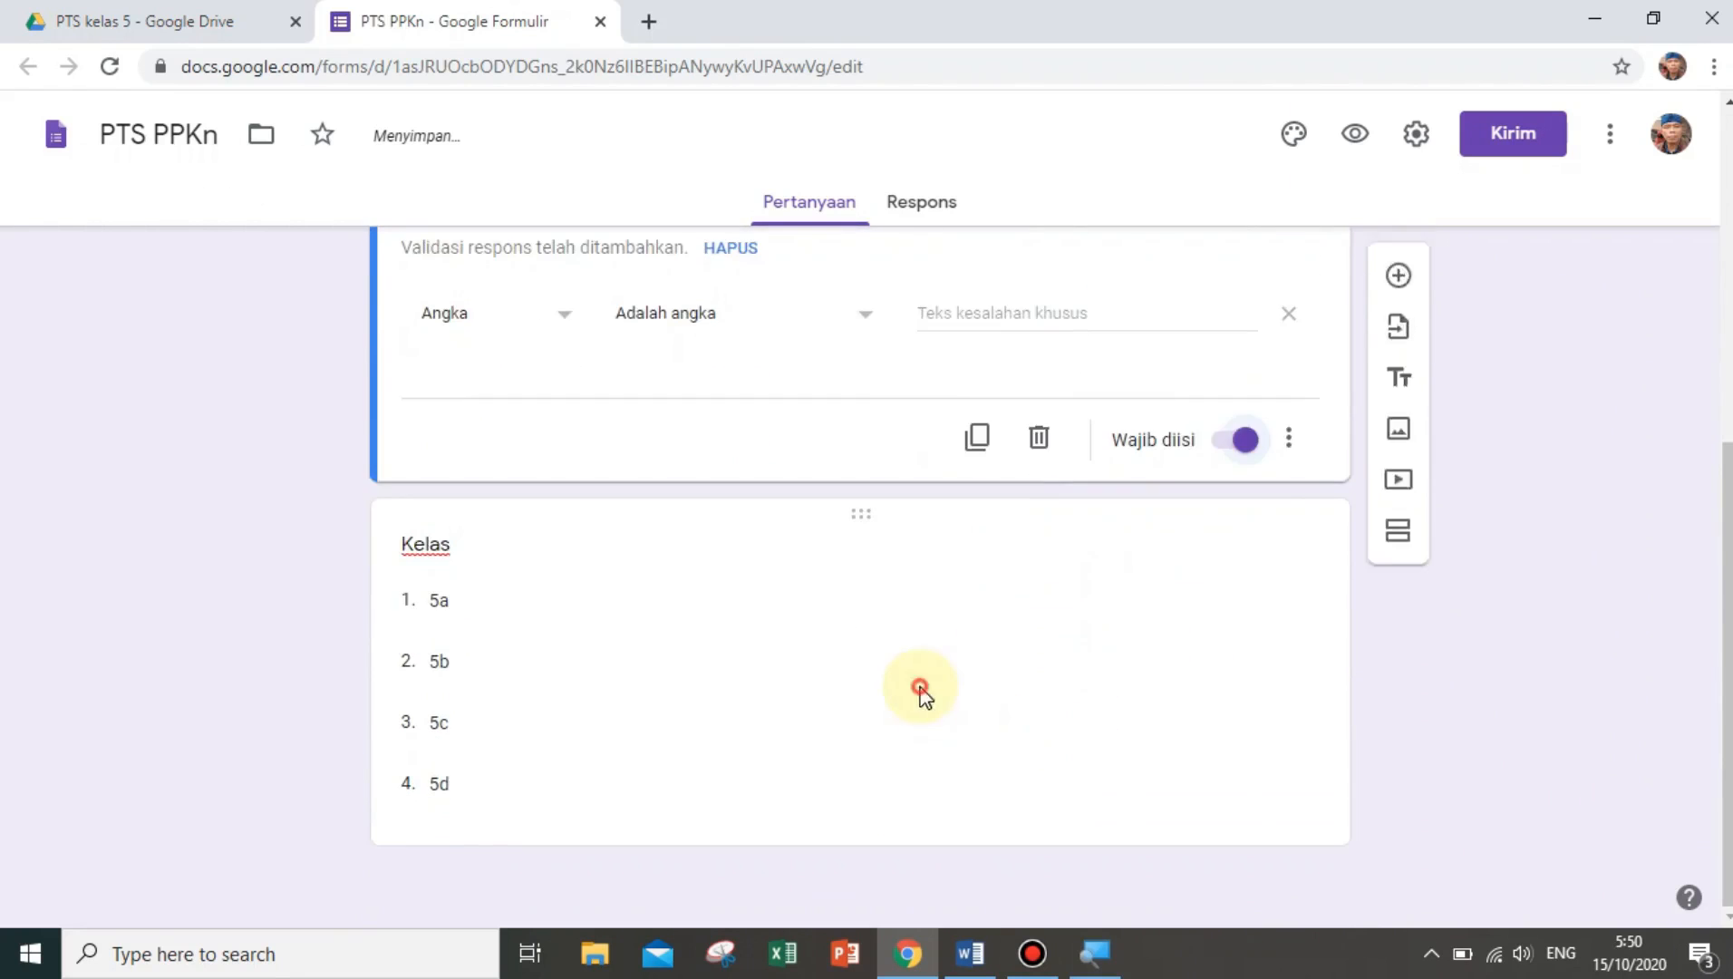
{"action": "left_click", "coordinate": [921, 692]}
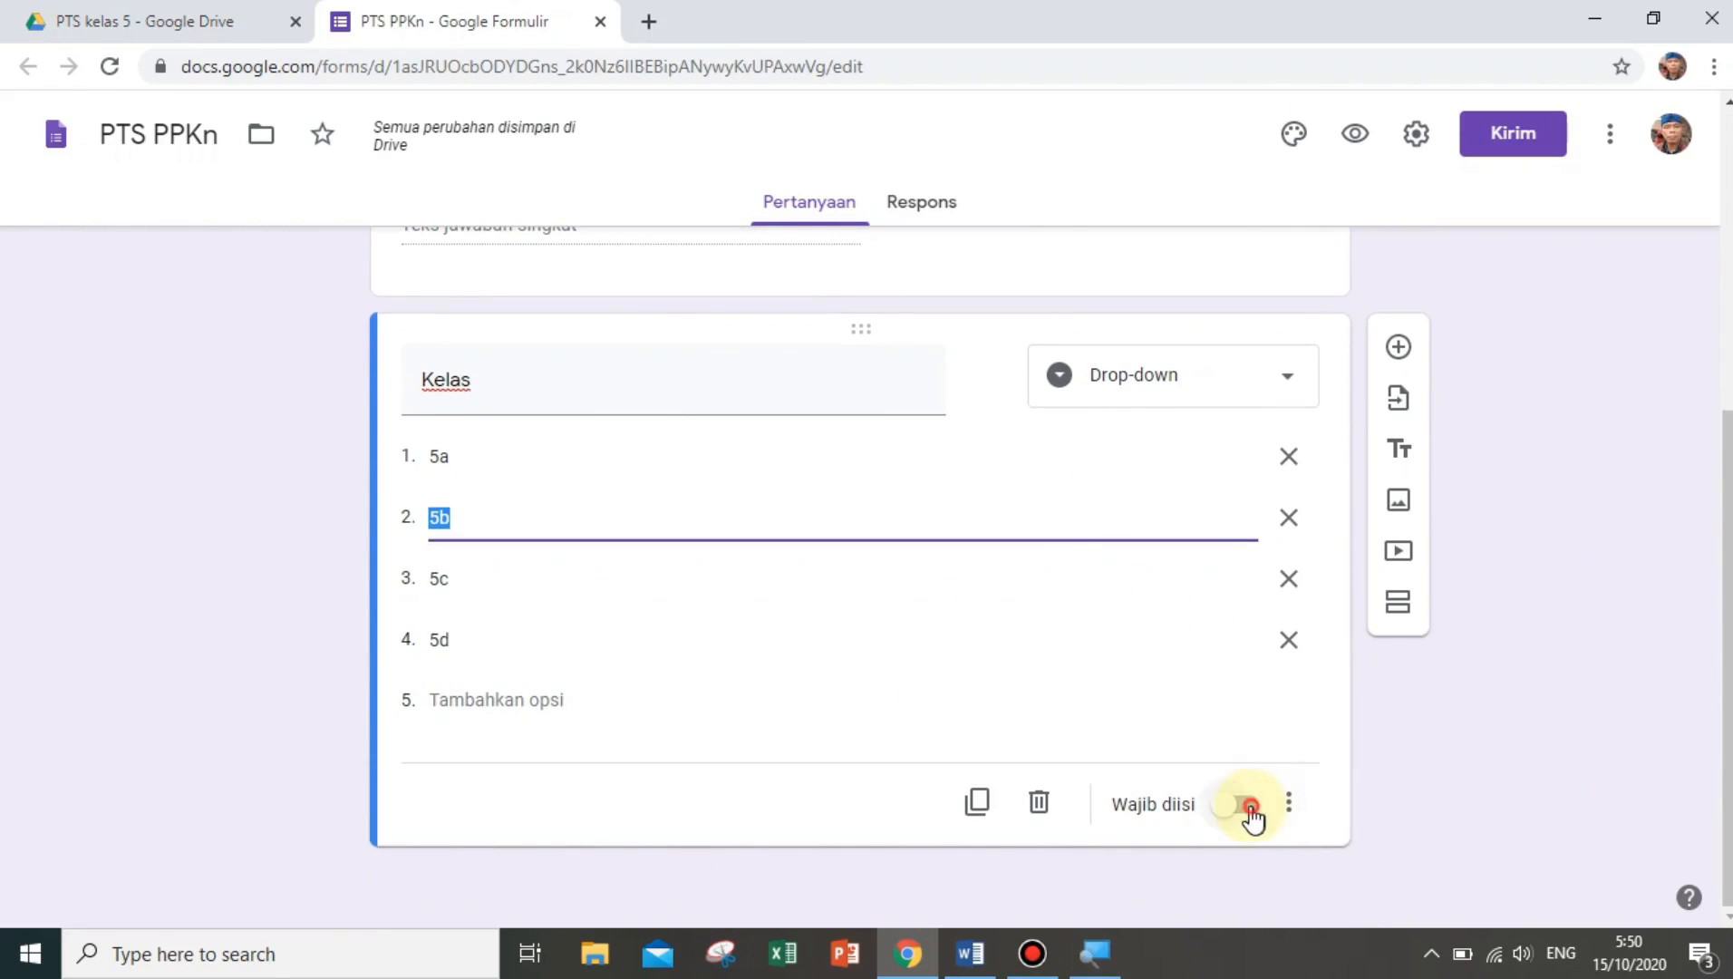
{"action": "left_click", "coordinate": [1249, 810]}
{"action": "scroll", "coordinate": [1009, 722], "scroll_direction": "up", "scroll_amount": 2}
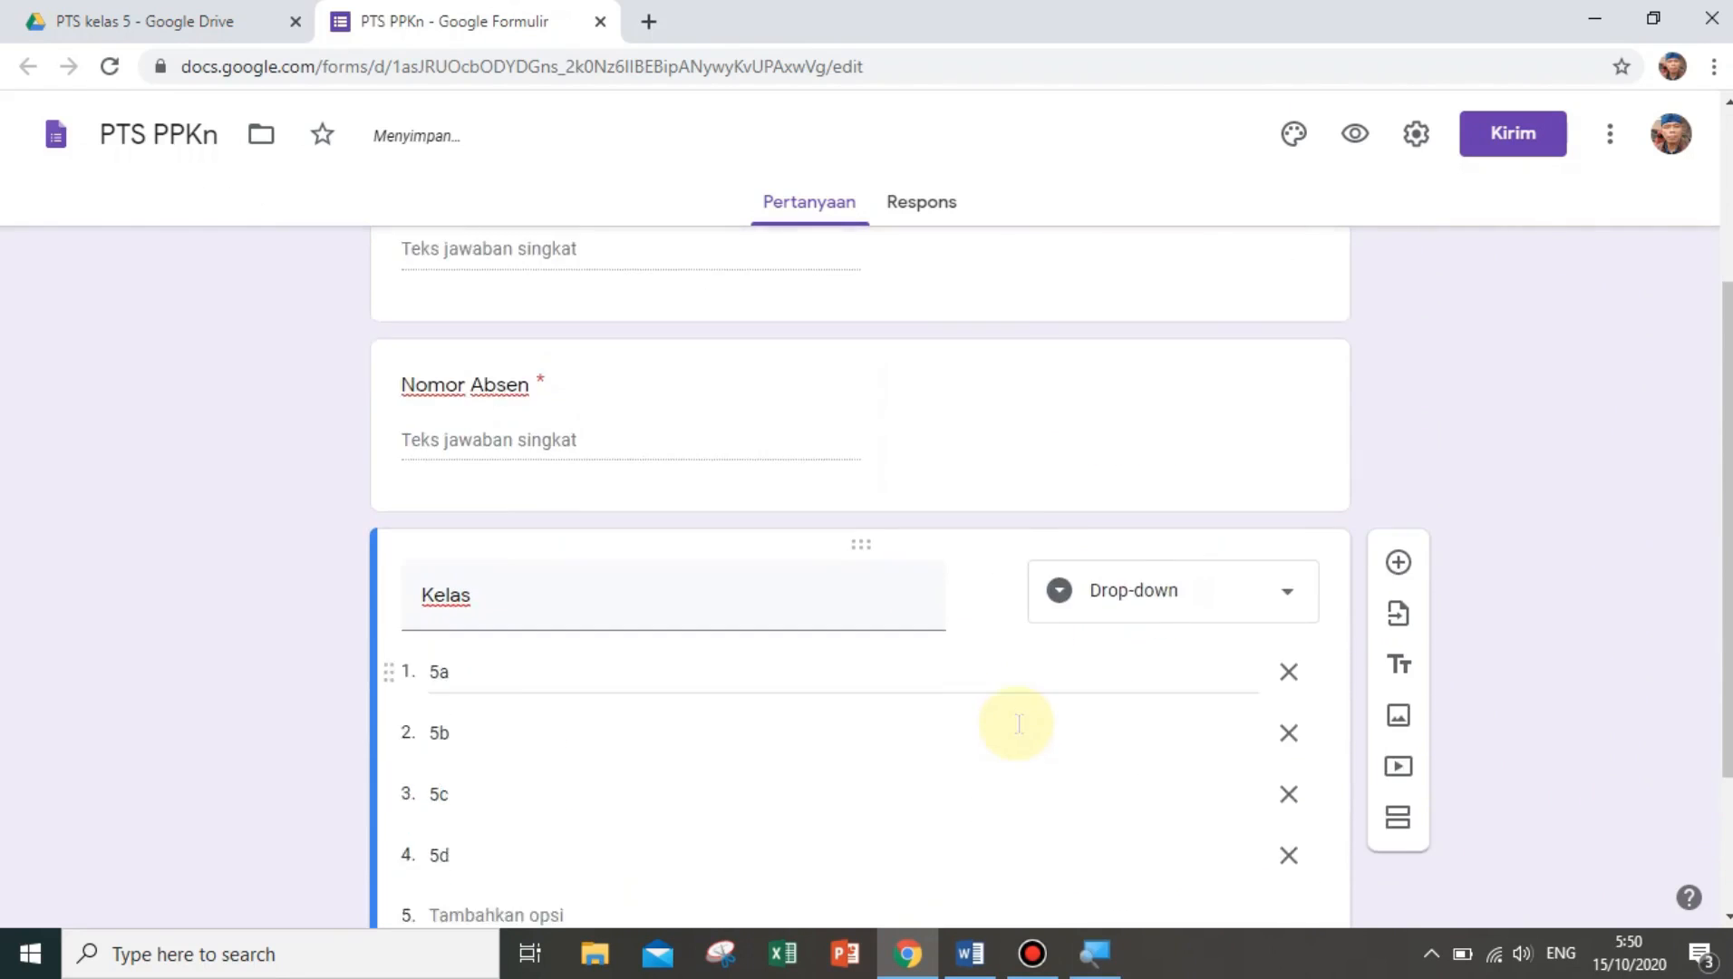
{"action": "scroll", "coordinate": [1019, 724], "scroll_direction": "down", "scroll_amount": 2}
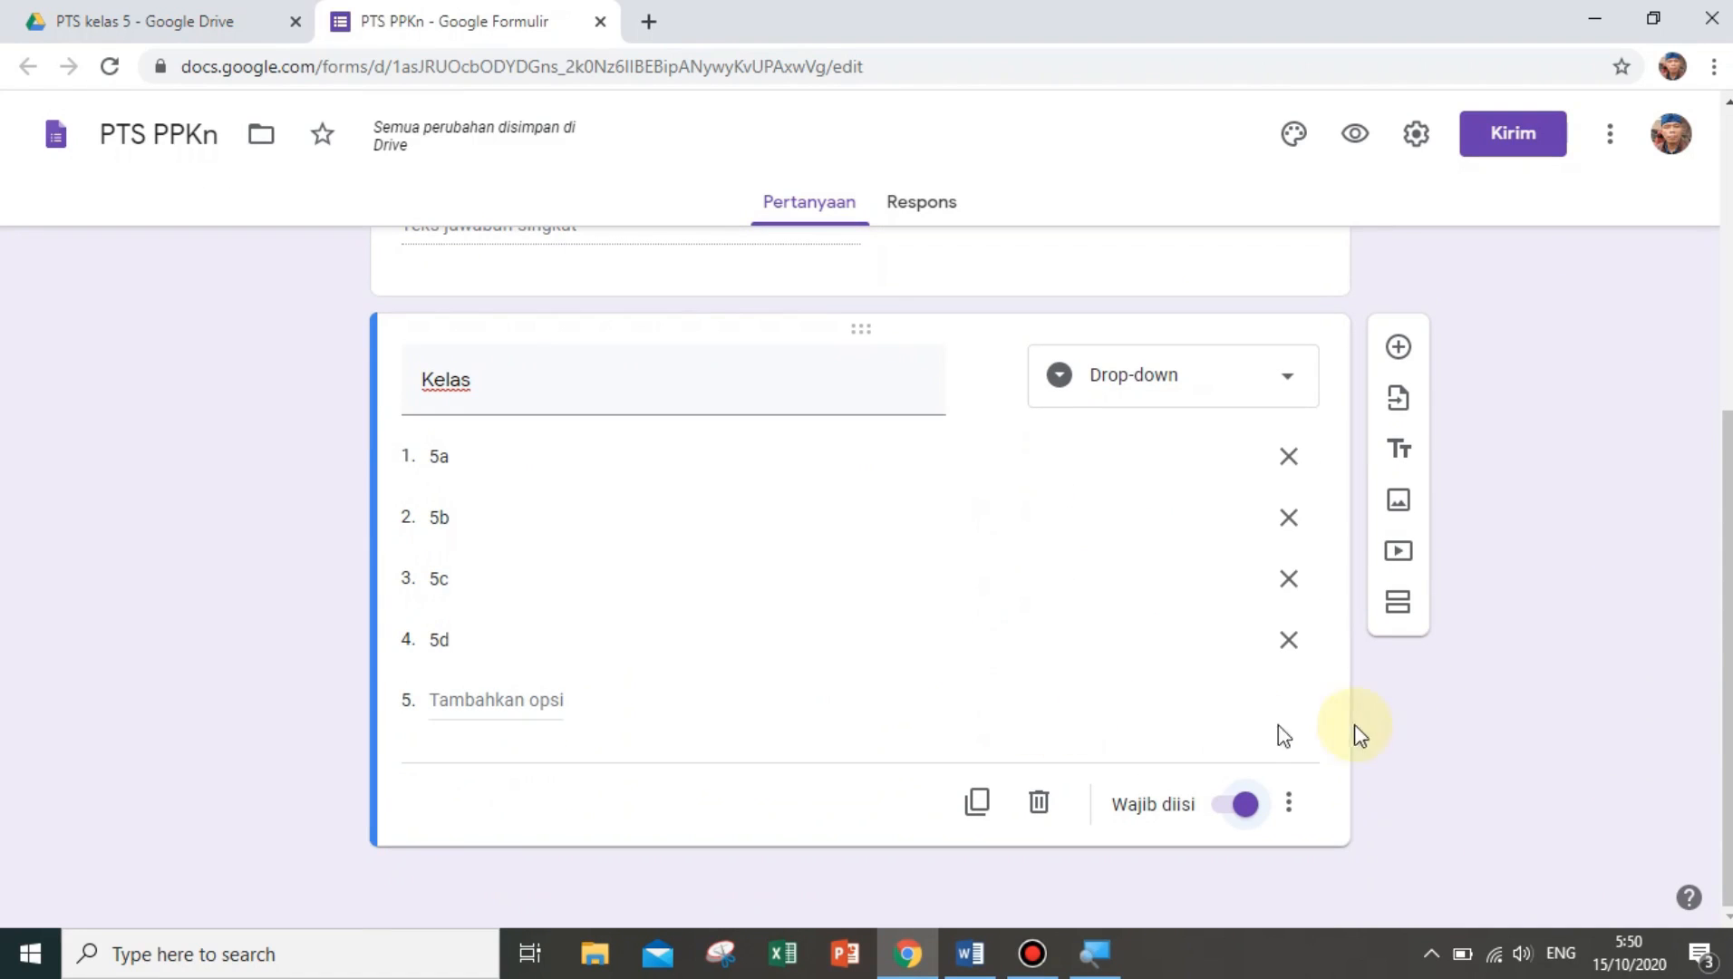
Add a new question after Kelas and fill its title with the text of question 1 copied from the Word exam document
{"action": "left_click", "coordinate": [1399, 348]}
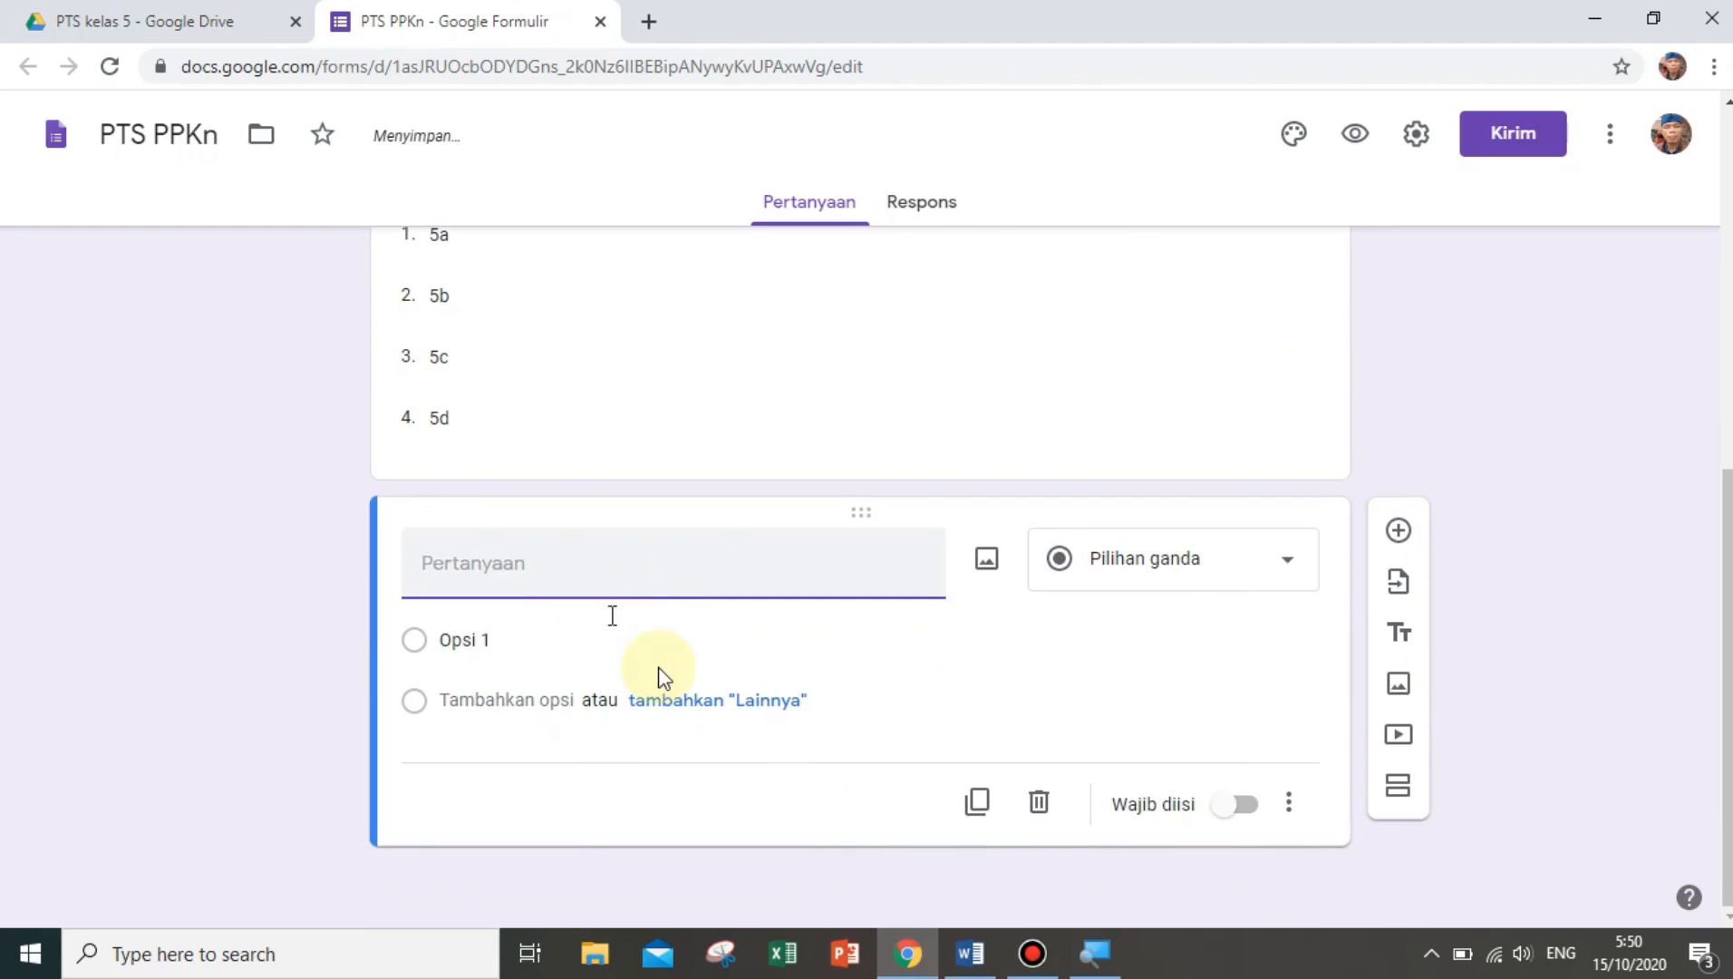
{"action": "left_click", "coordinate": [969, 953]}
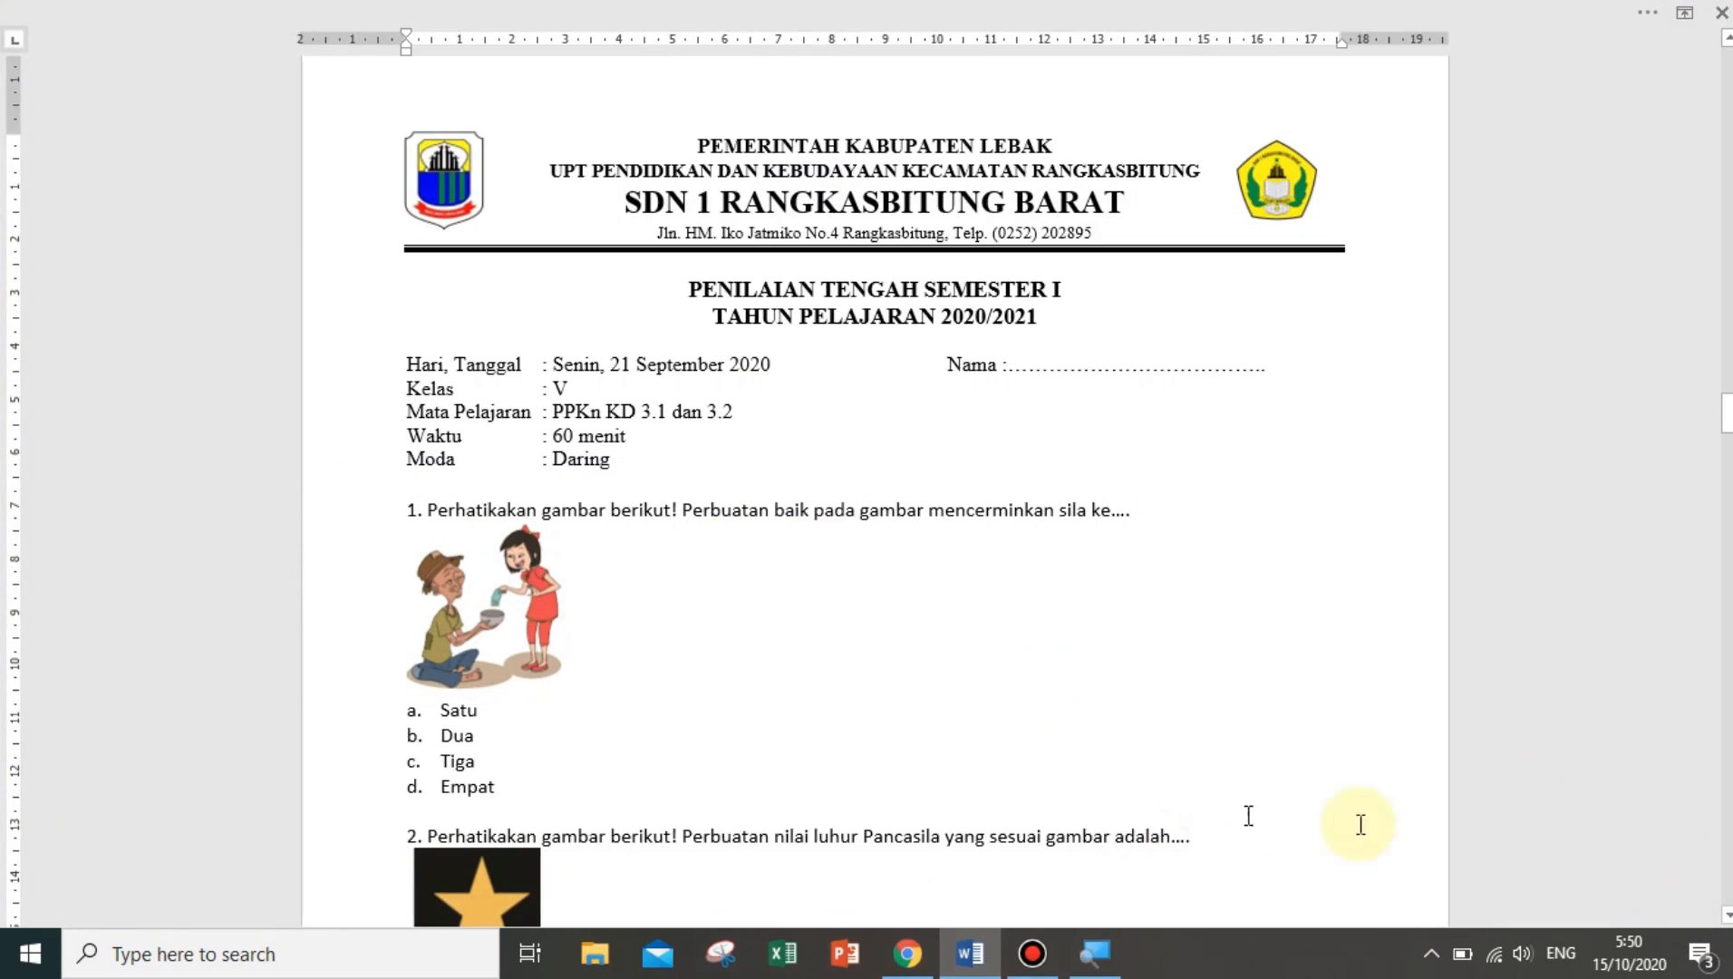
{"action": "left_click", "coordinate": [333, 512]}
{"action": "key", "text": "ctrl+c"}
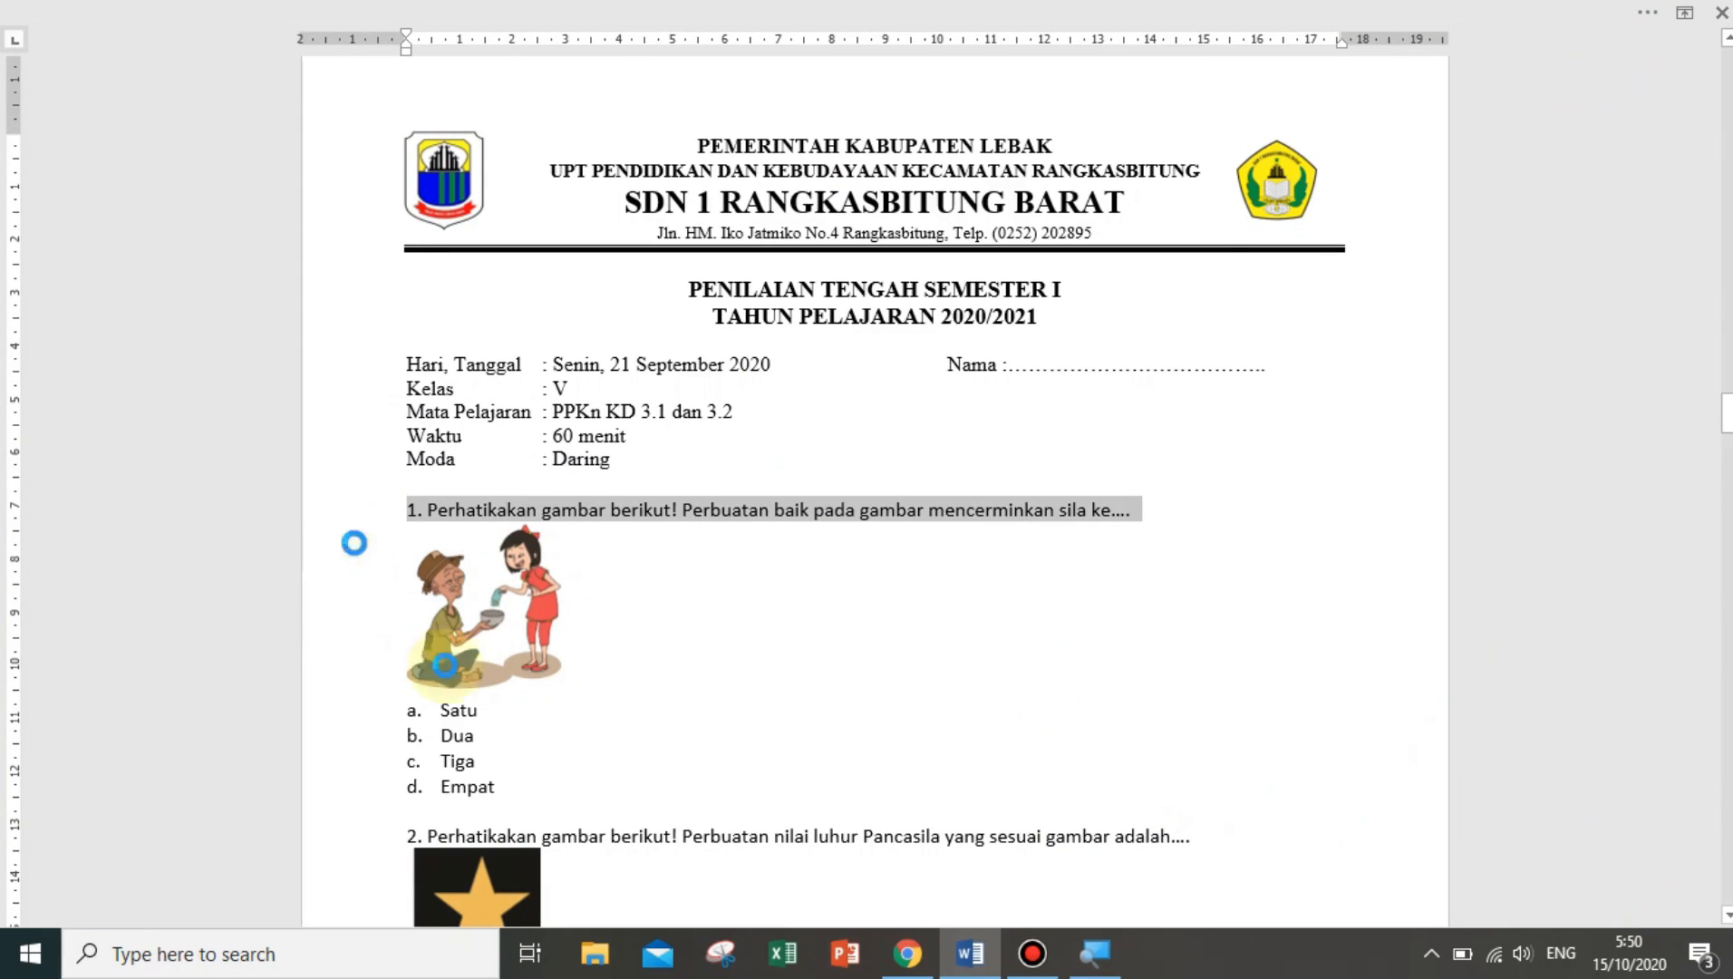
{"action": "left_click", "coordinate": [907, 952]}
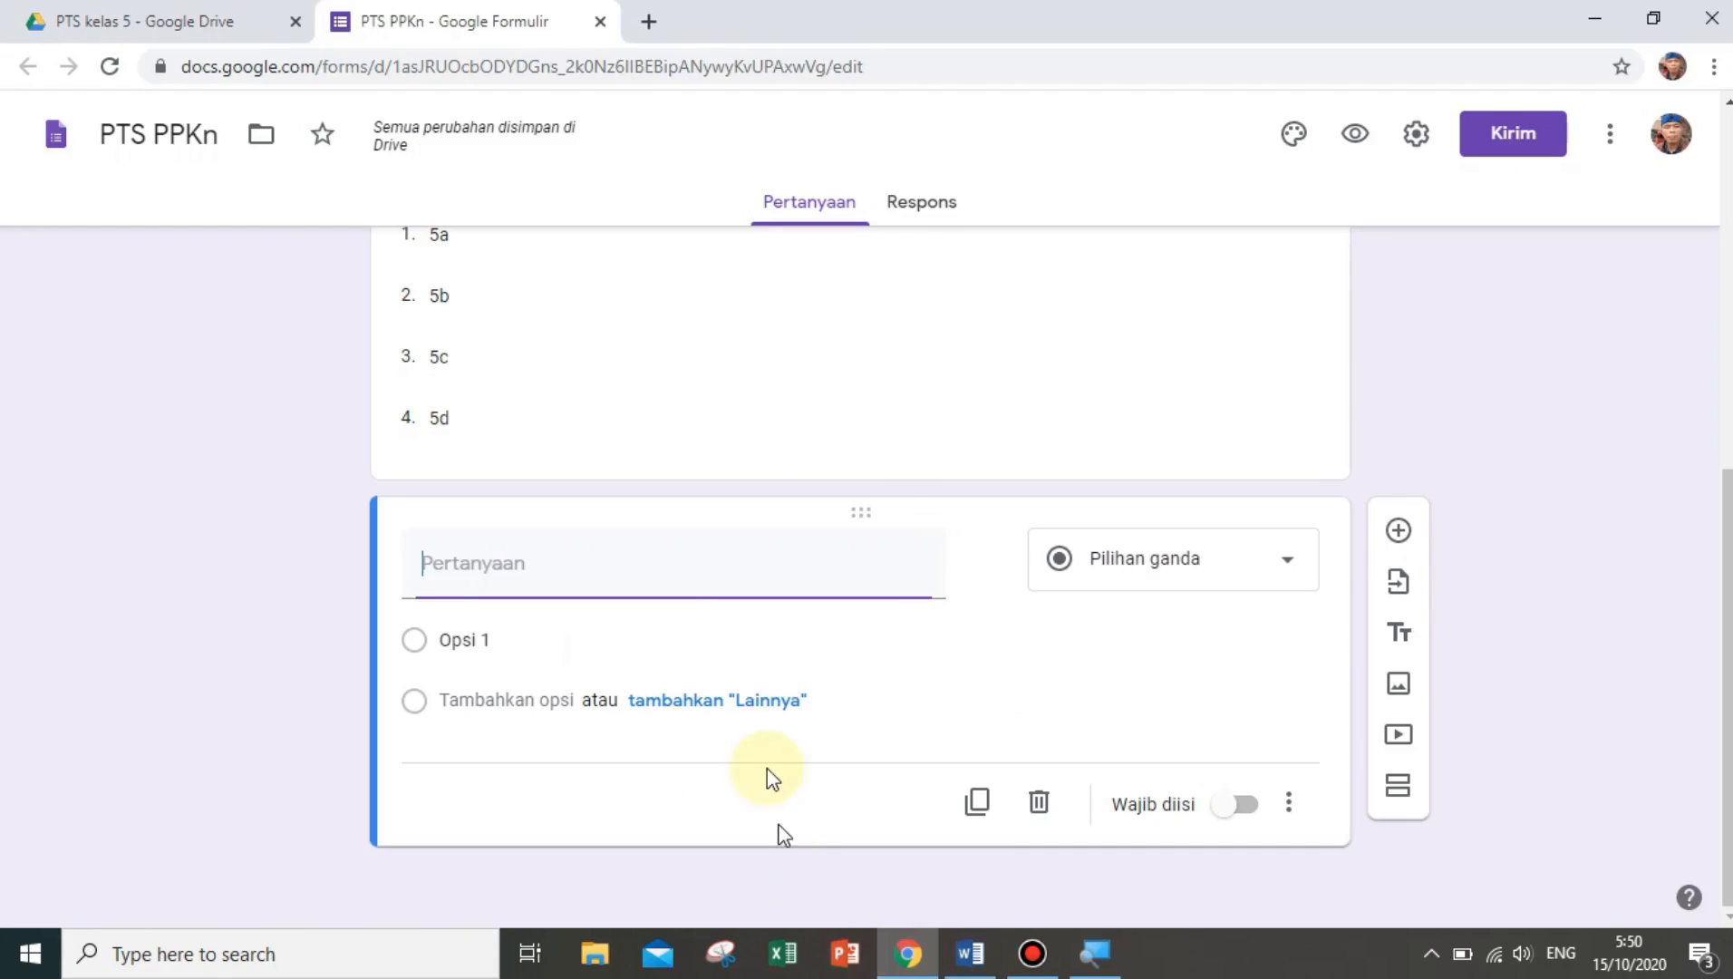
{"action": "left_click", "coordinate": [635, 568]}
{"action": "key", "text": "ctrl+v"}
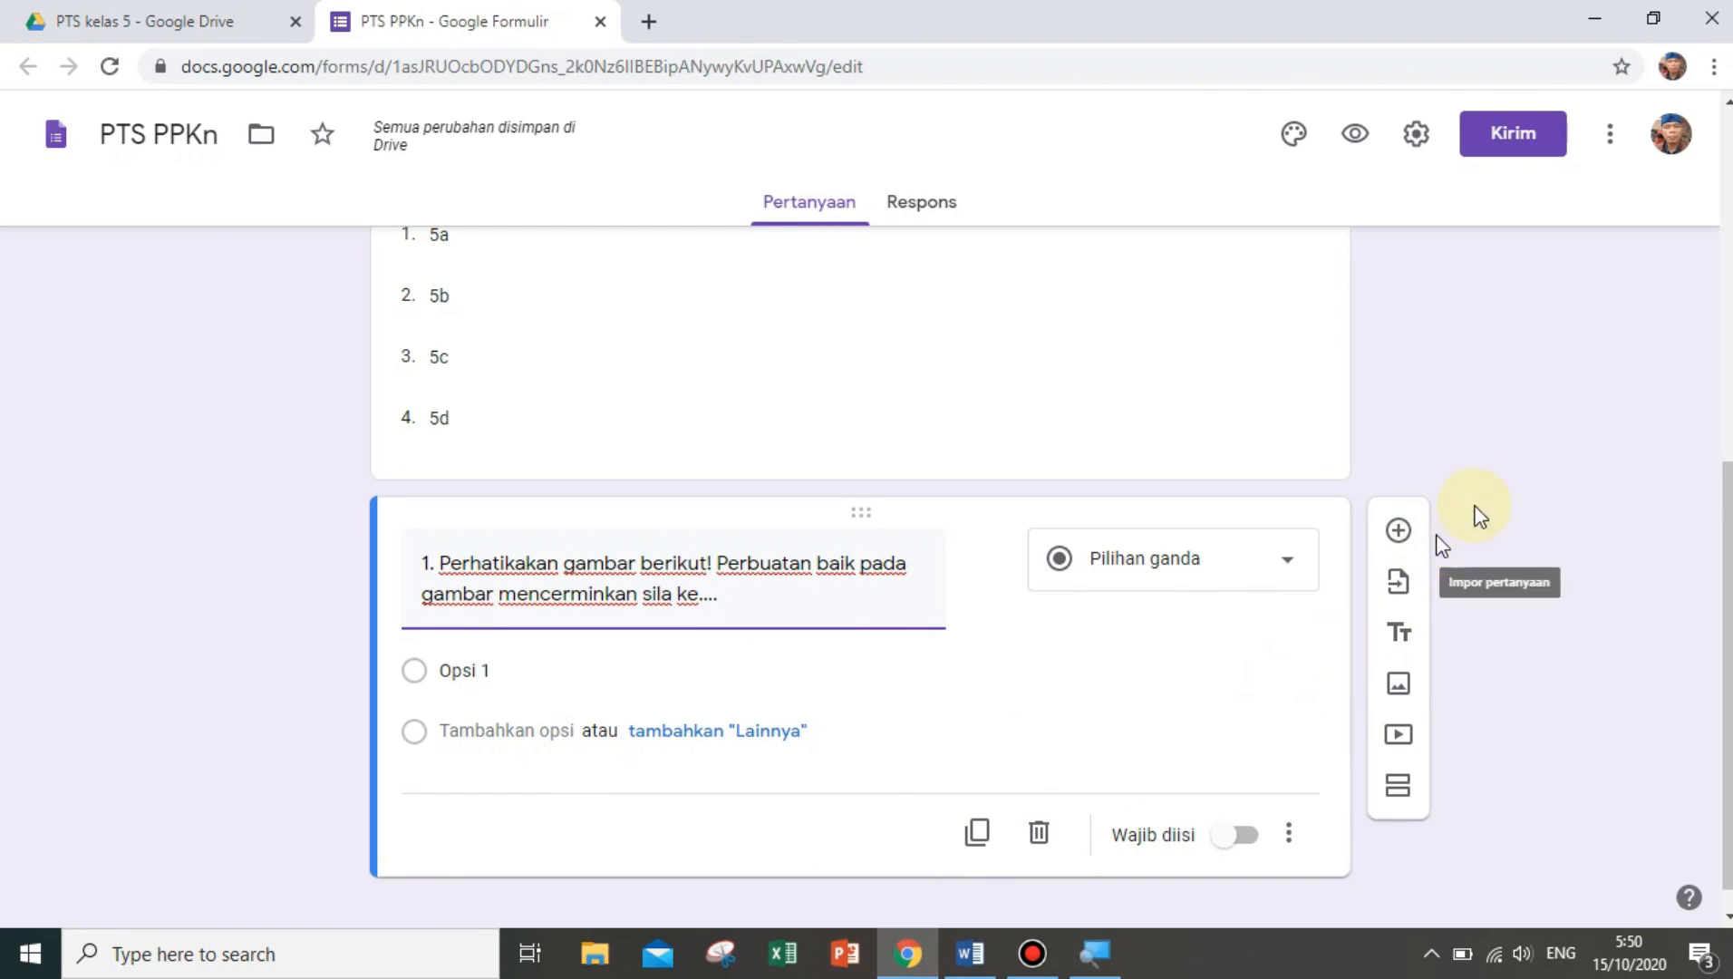
Switch back to the Word exam document and enlarge the page around the picture of question 1
{"action": "left_click", "coordinate": [908, 954]}
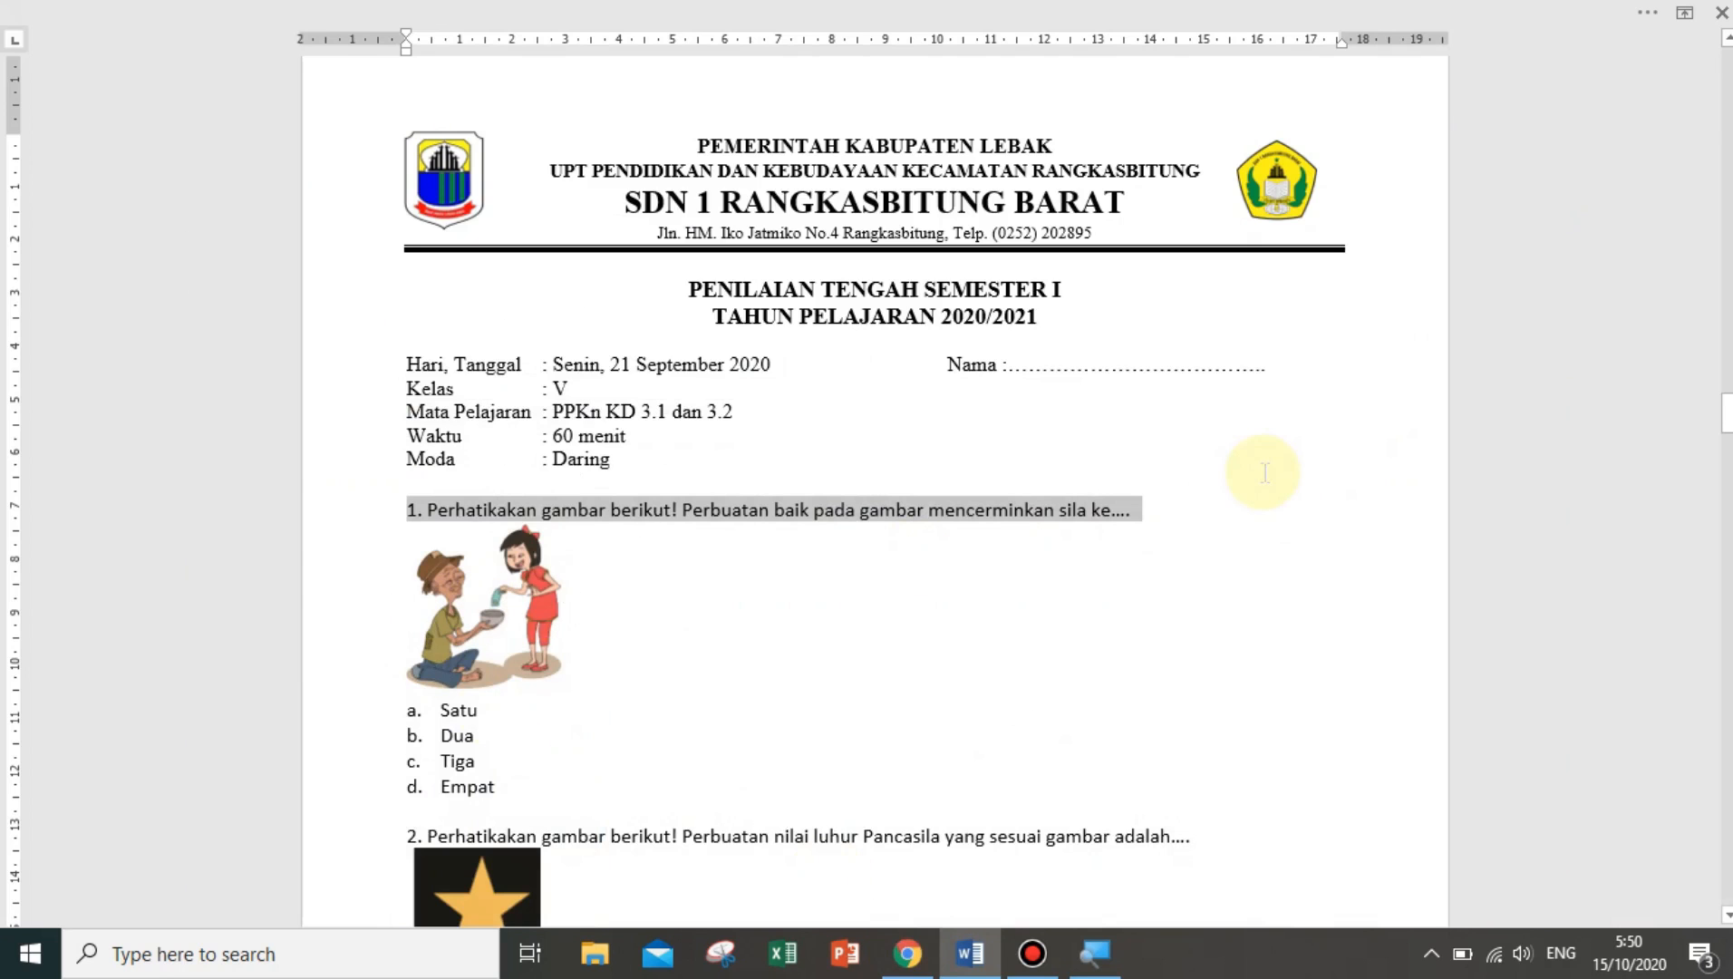
{"action": "scroll", "coordinate": [748, 609], "scroll_direction": "up", "scroll_amount": 3}
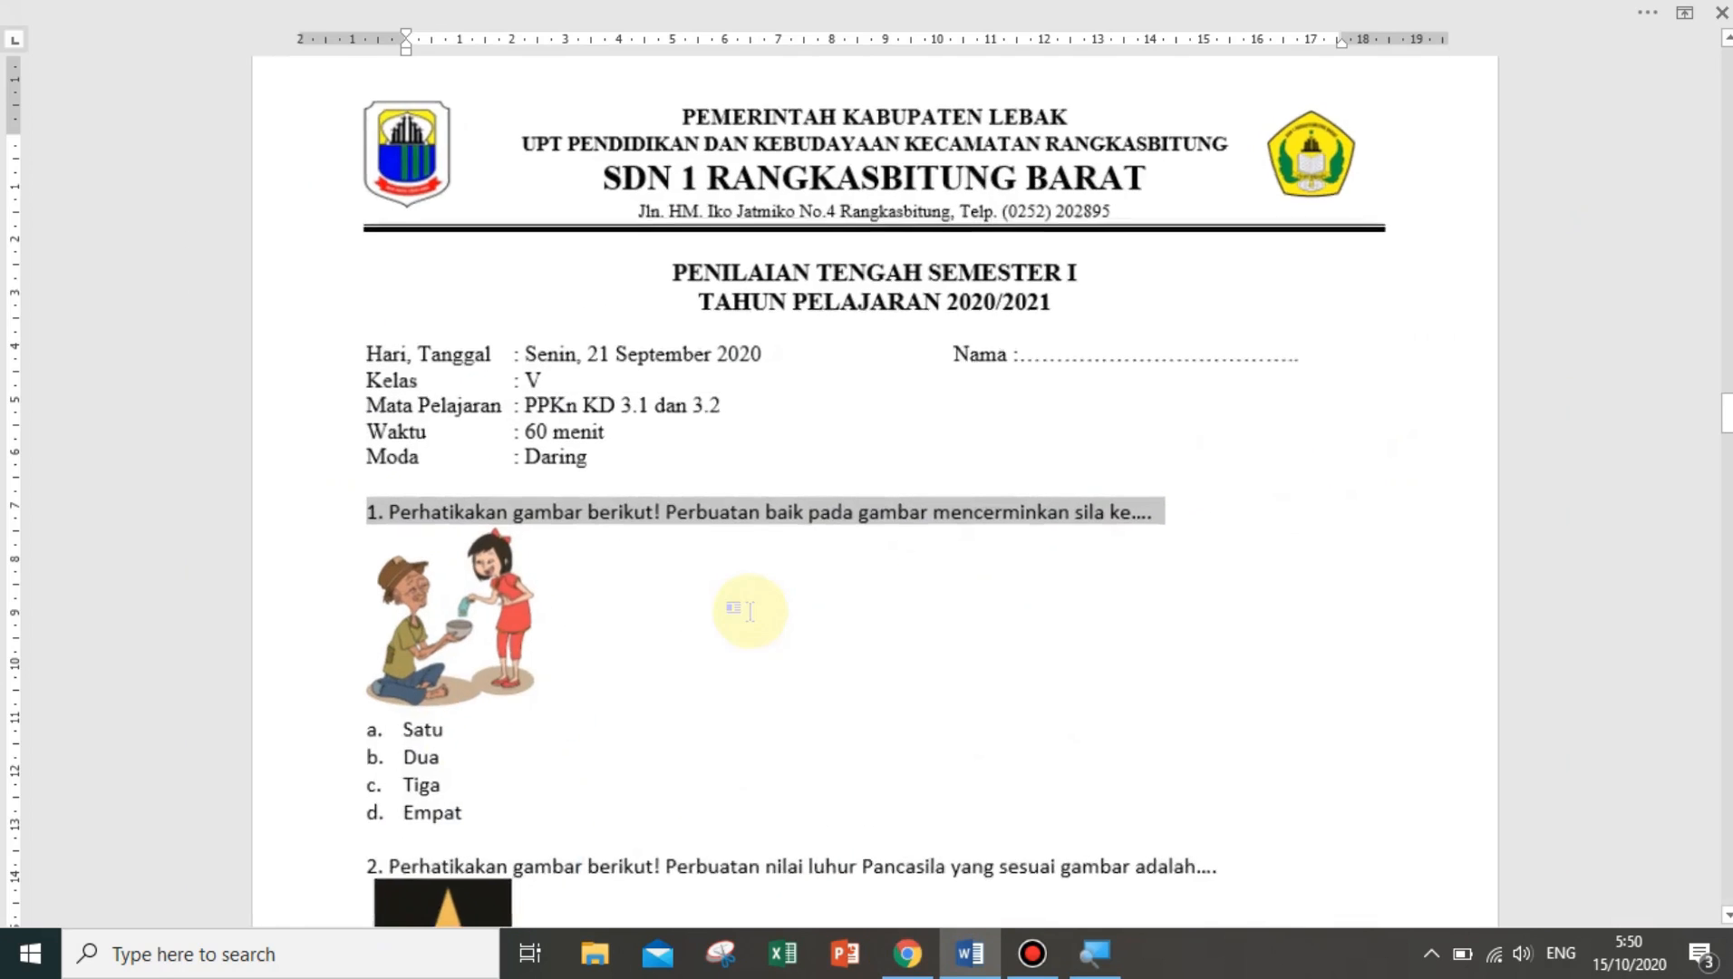
{"action": "scroll", "coordinate": [749, 610], "scroll_direction": "up", "scroll_amount": 2}
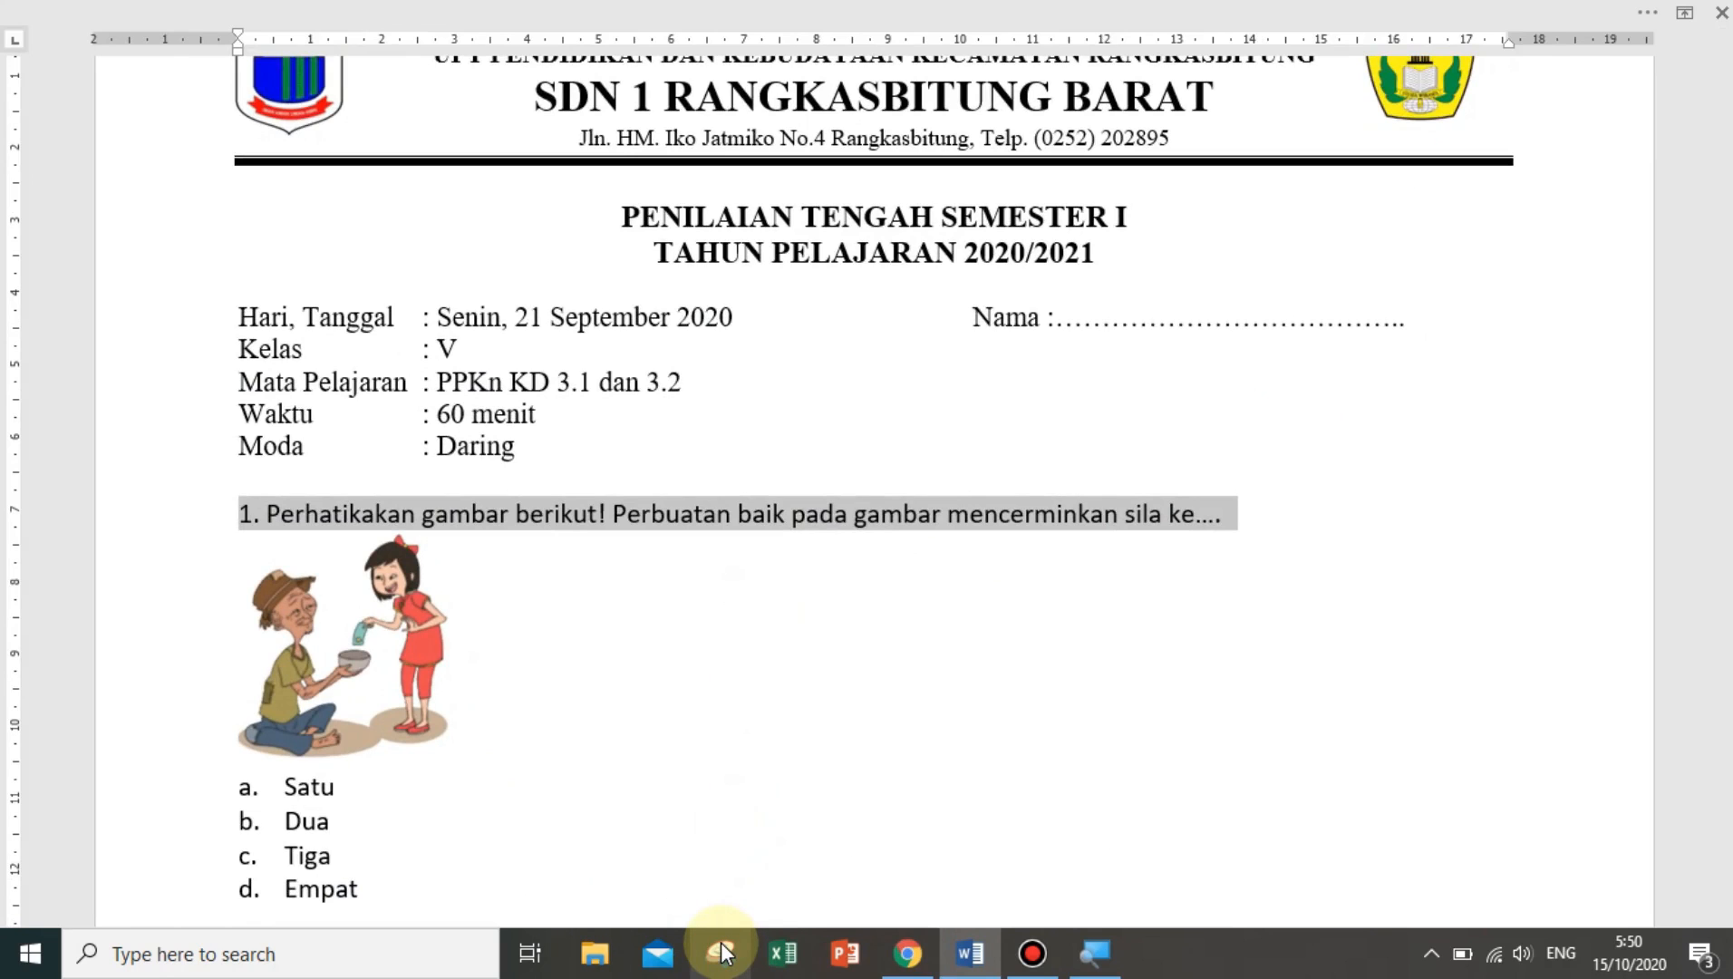
Search Windows for the Snipping Tool, then close the search
{"action": "left_click", "coordinate": [298, 960]}
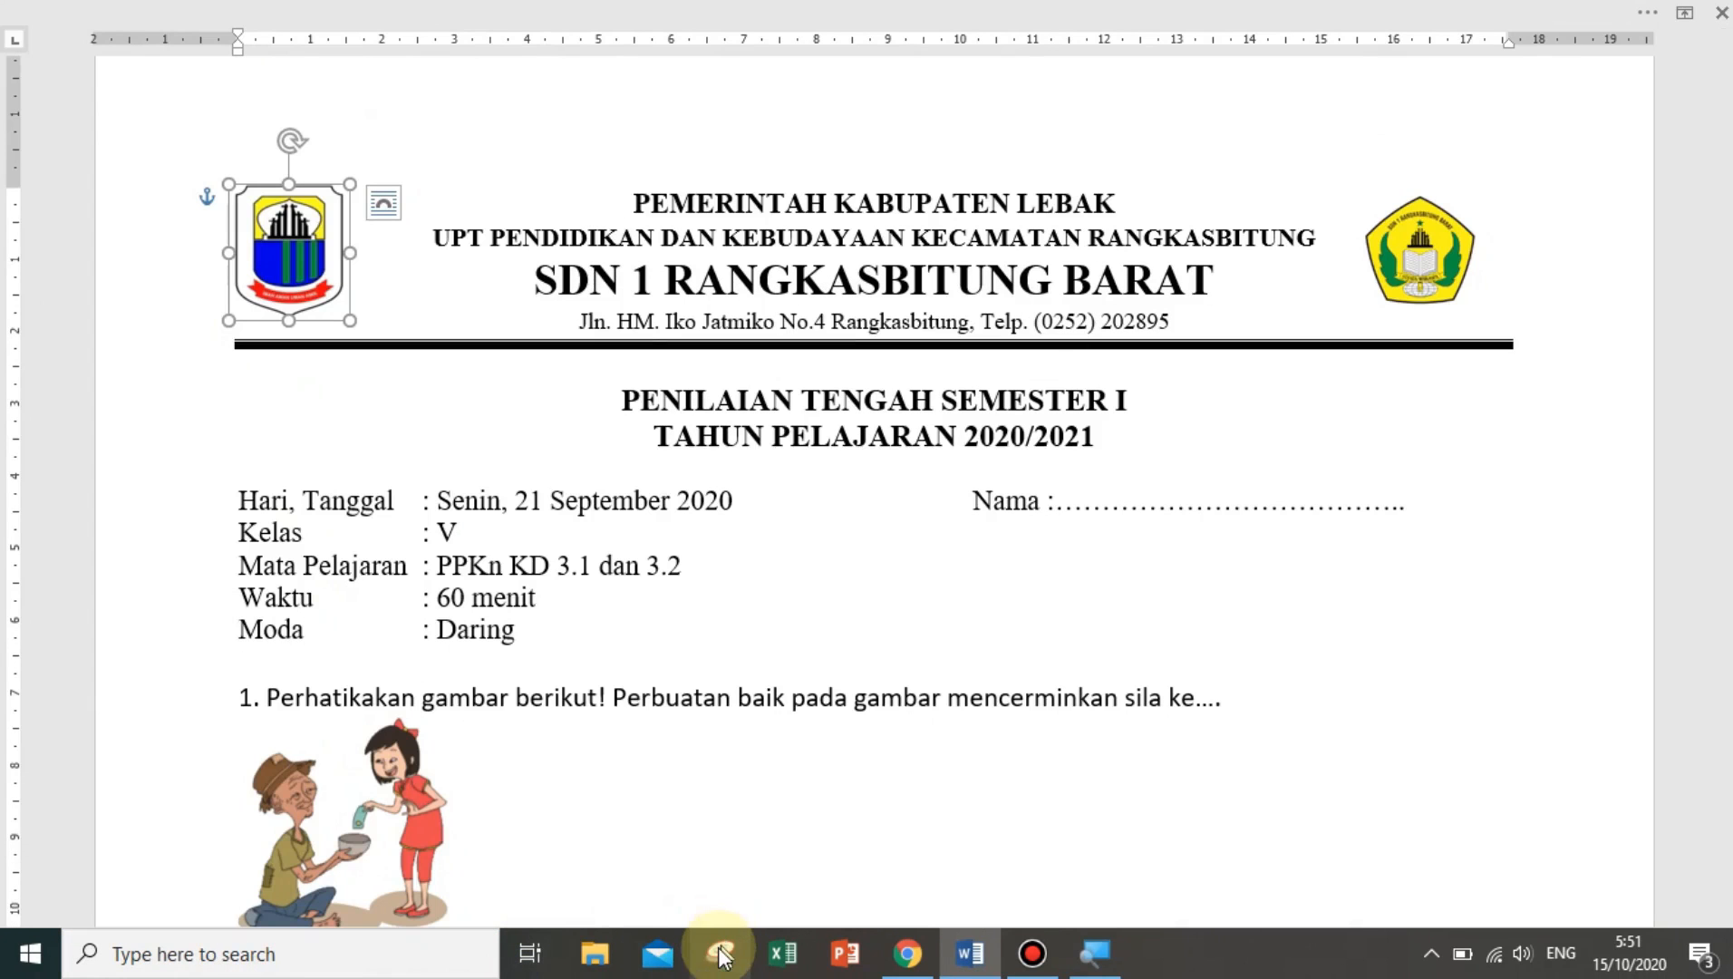
{"action": "left_click", "coordinate": [447, 953]}
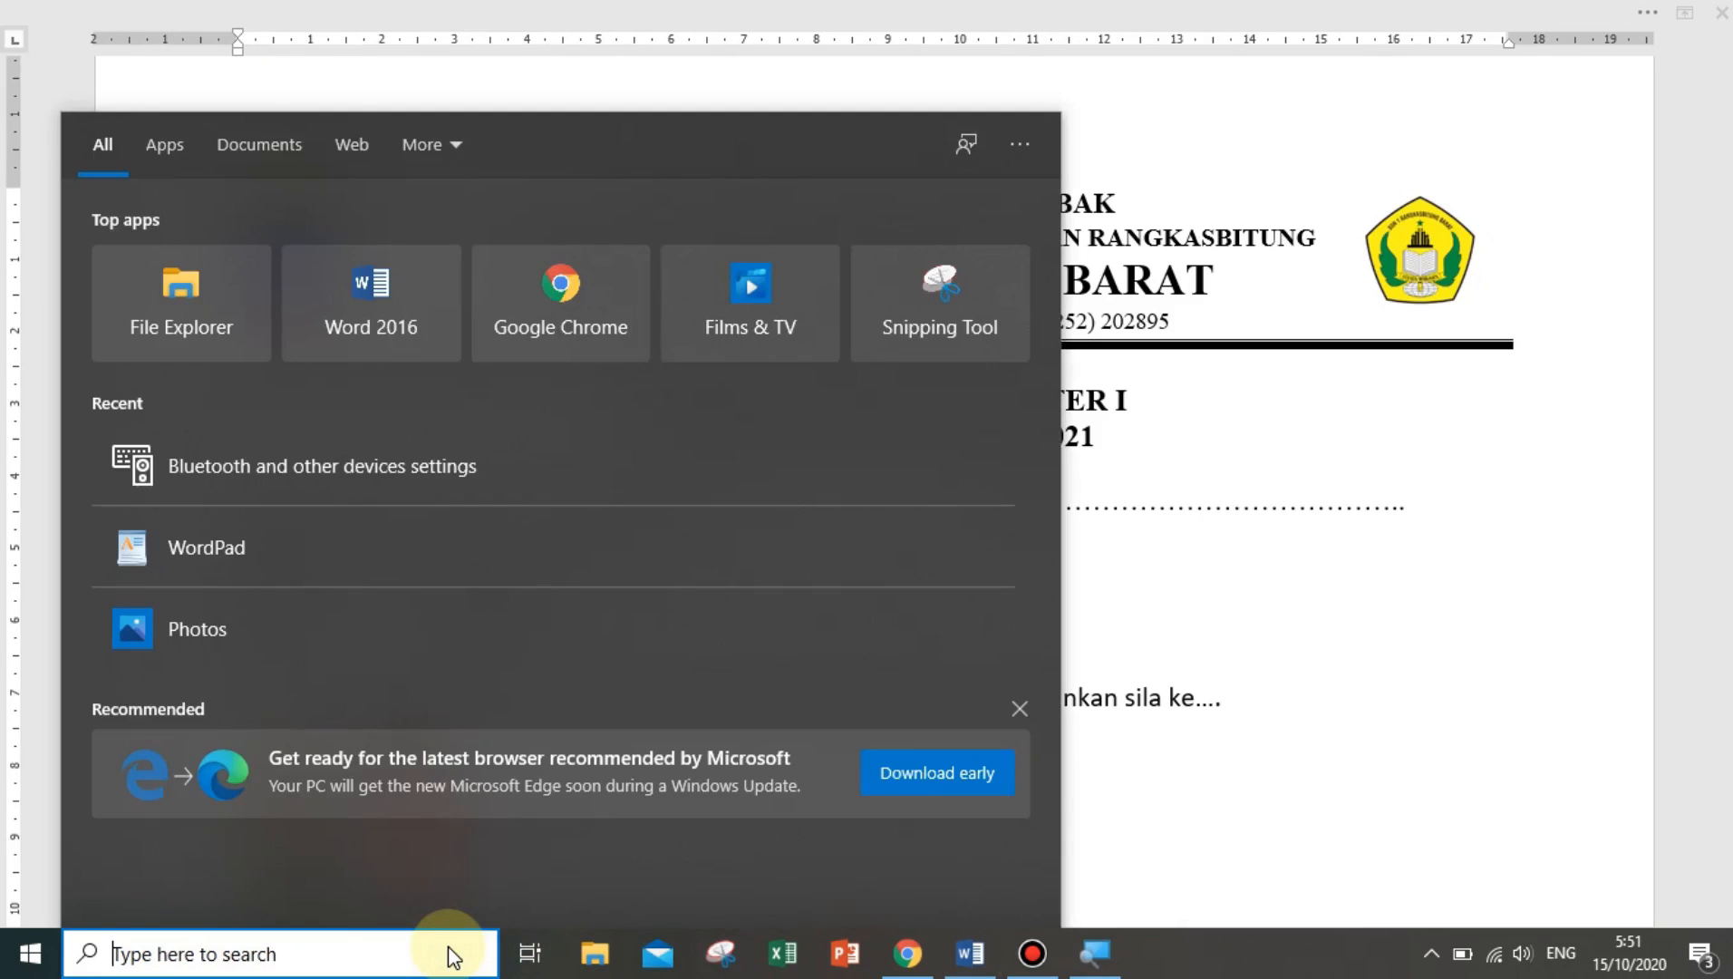
{"action": "type", "text": "snii"}
{"action": "type", "text": "po"}
{"action": "key", "text": "BackSpace"}
{"action": "type", "text": "ping tool"}
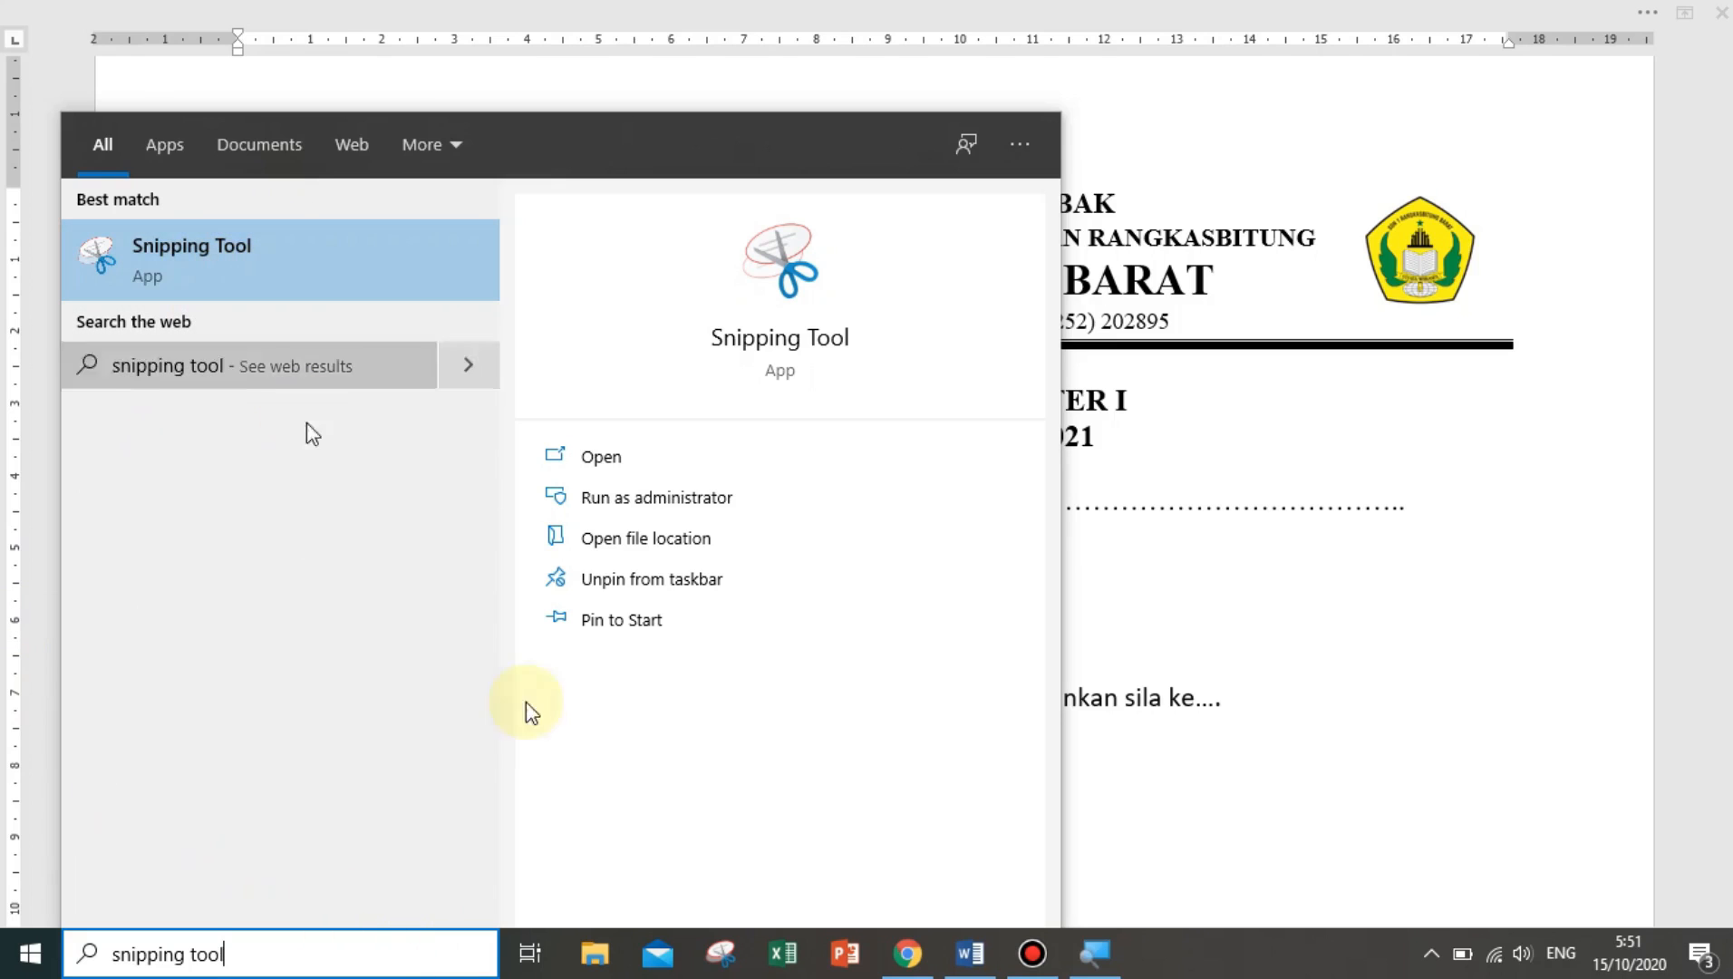
{"action": "left_click", "coordinate": [1431, 810]}
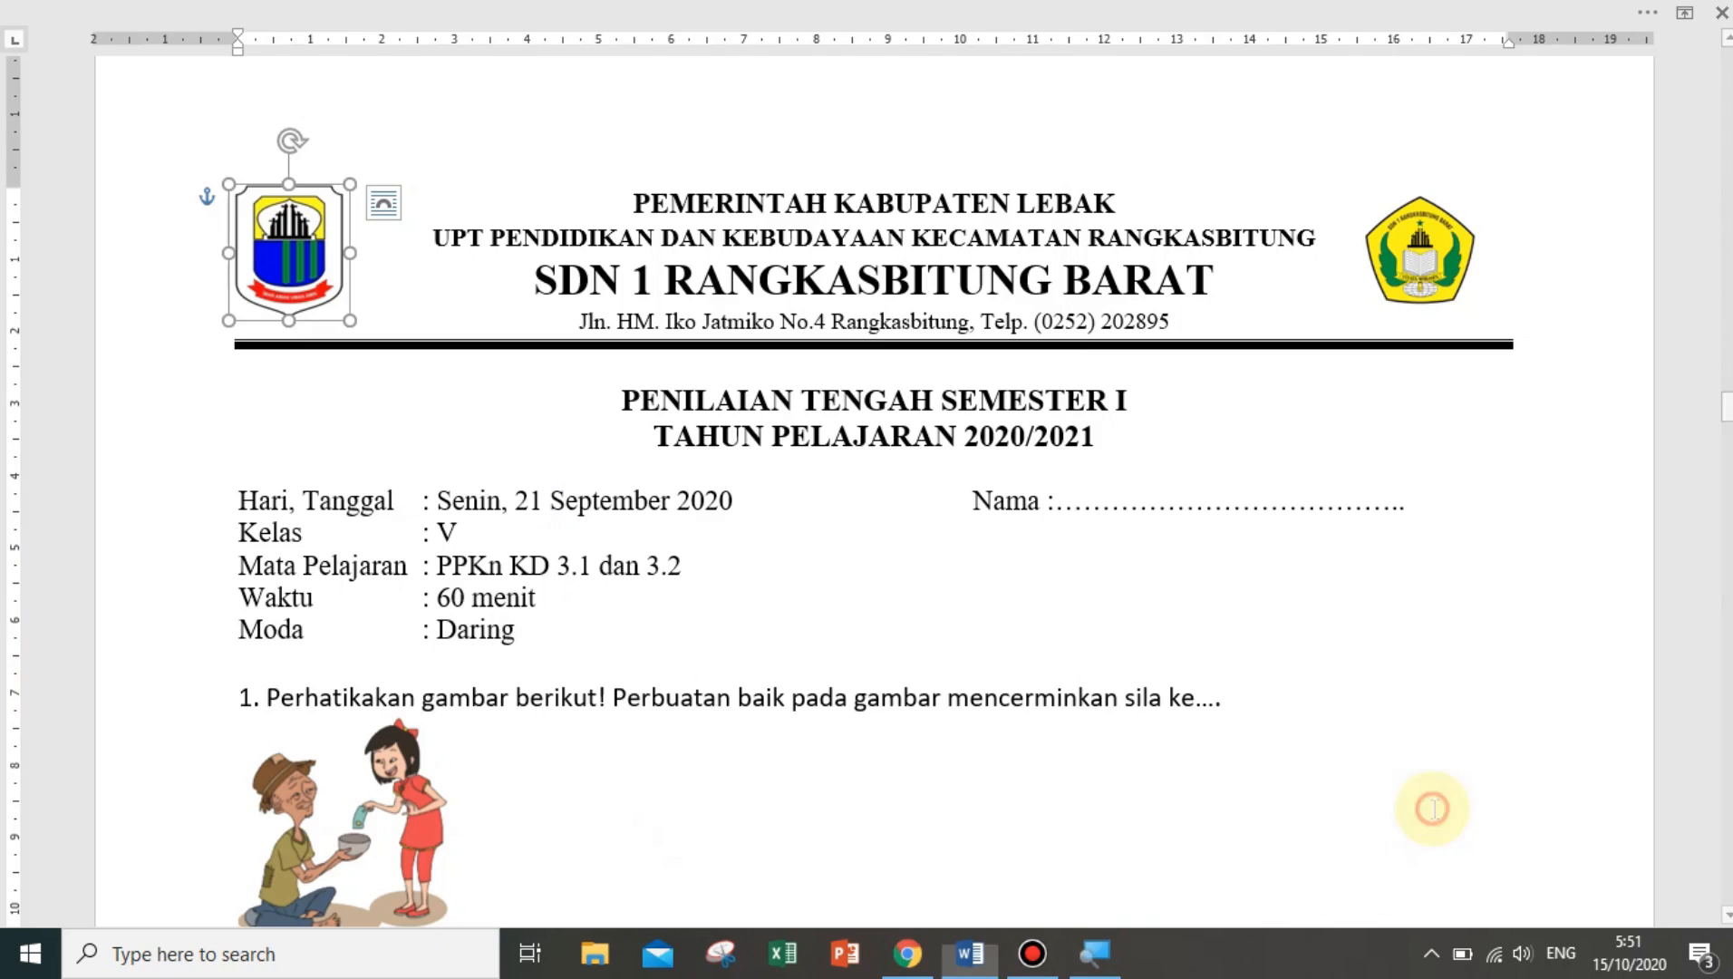
{"action": "key", "text": "super"}
{"action": "key", "text": "super"}
{"action": "key", "text": "super"}
{"action": "key", "text": "super"}
Open the Snipping Tool and capture the picture below question 1 as a new snip
{"action": "scroll", "coordinate": [742, 891], "scroll_direction": "down", "scroll_amount": 1}
{"action": "left_click", "coordinate": [717, 961]}
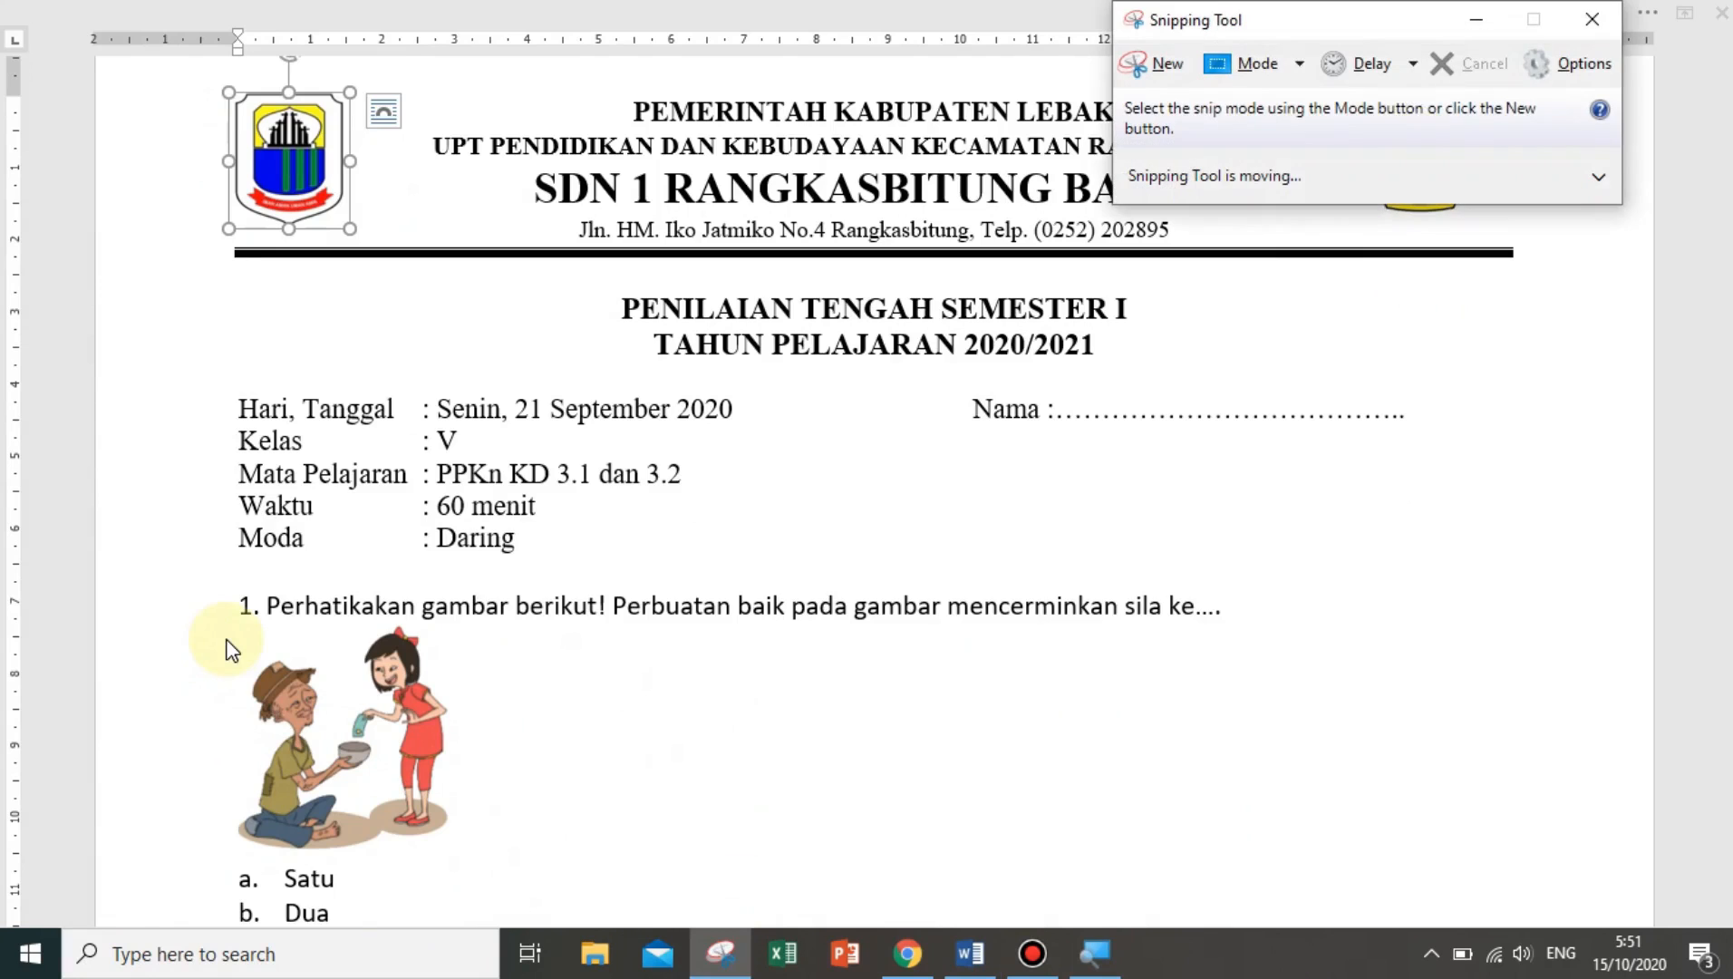
{"action": "left_click", "coordinate": [1143, 67]}
{"action": "left_click_drag", "start_coordinate": [235, 627], "coordinate": [494, 858]}
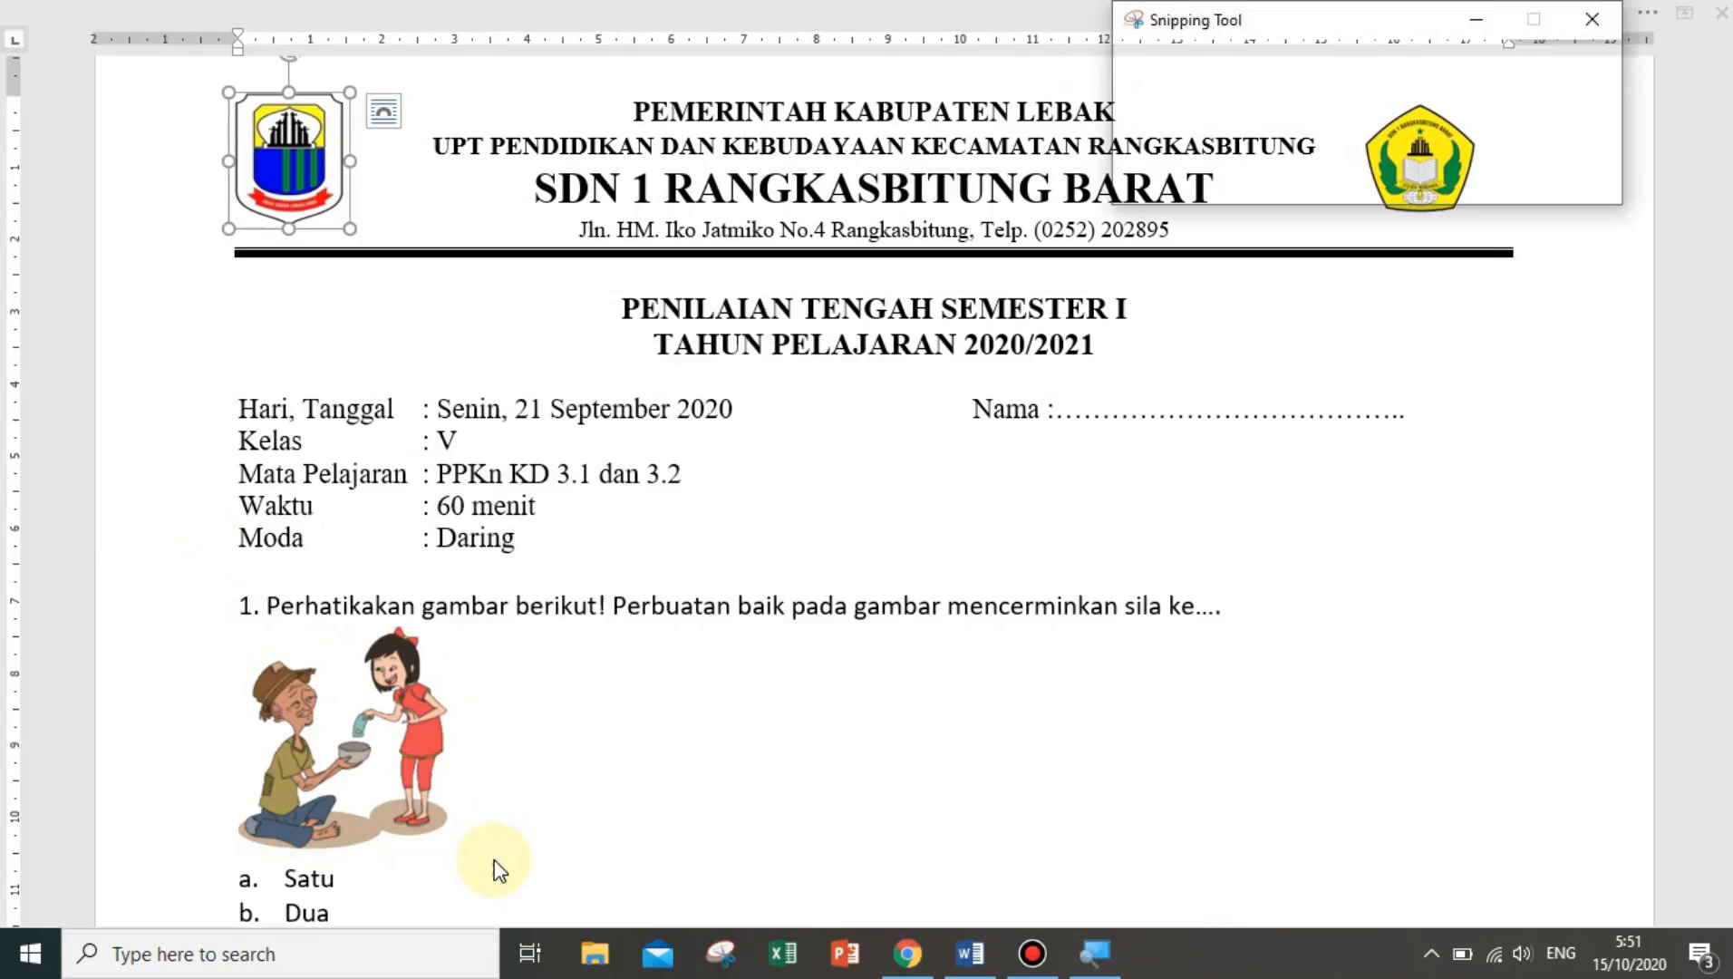
Save the snip to the Desktop as a PNG file named 1 and close the Snipping Tool
{"action": "left_click", "coordinate": [449, 415]}
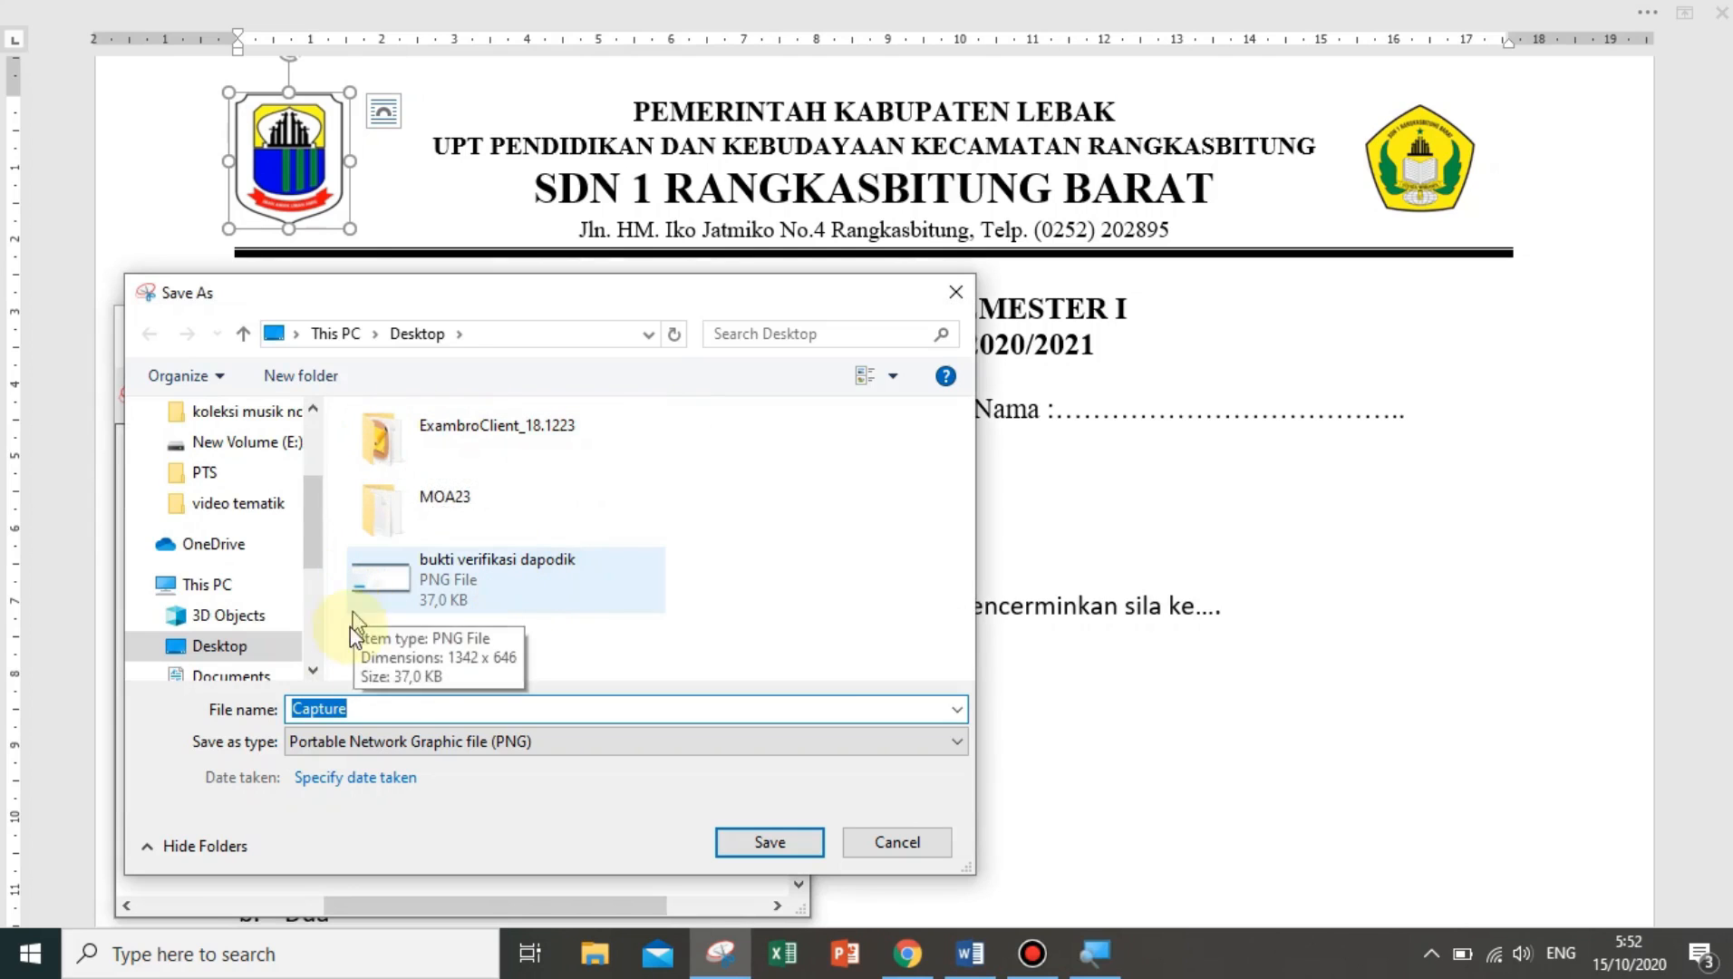
{"action": "type", "text": "1"}
{"action": "left_click", "coordinate": [790, 843]}
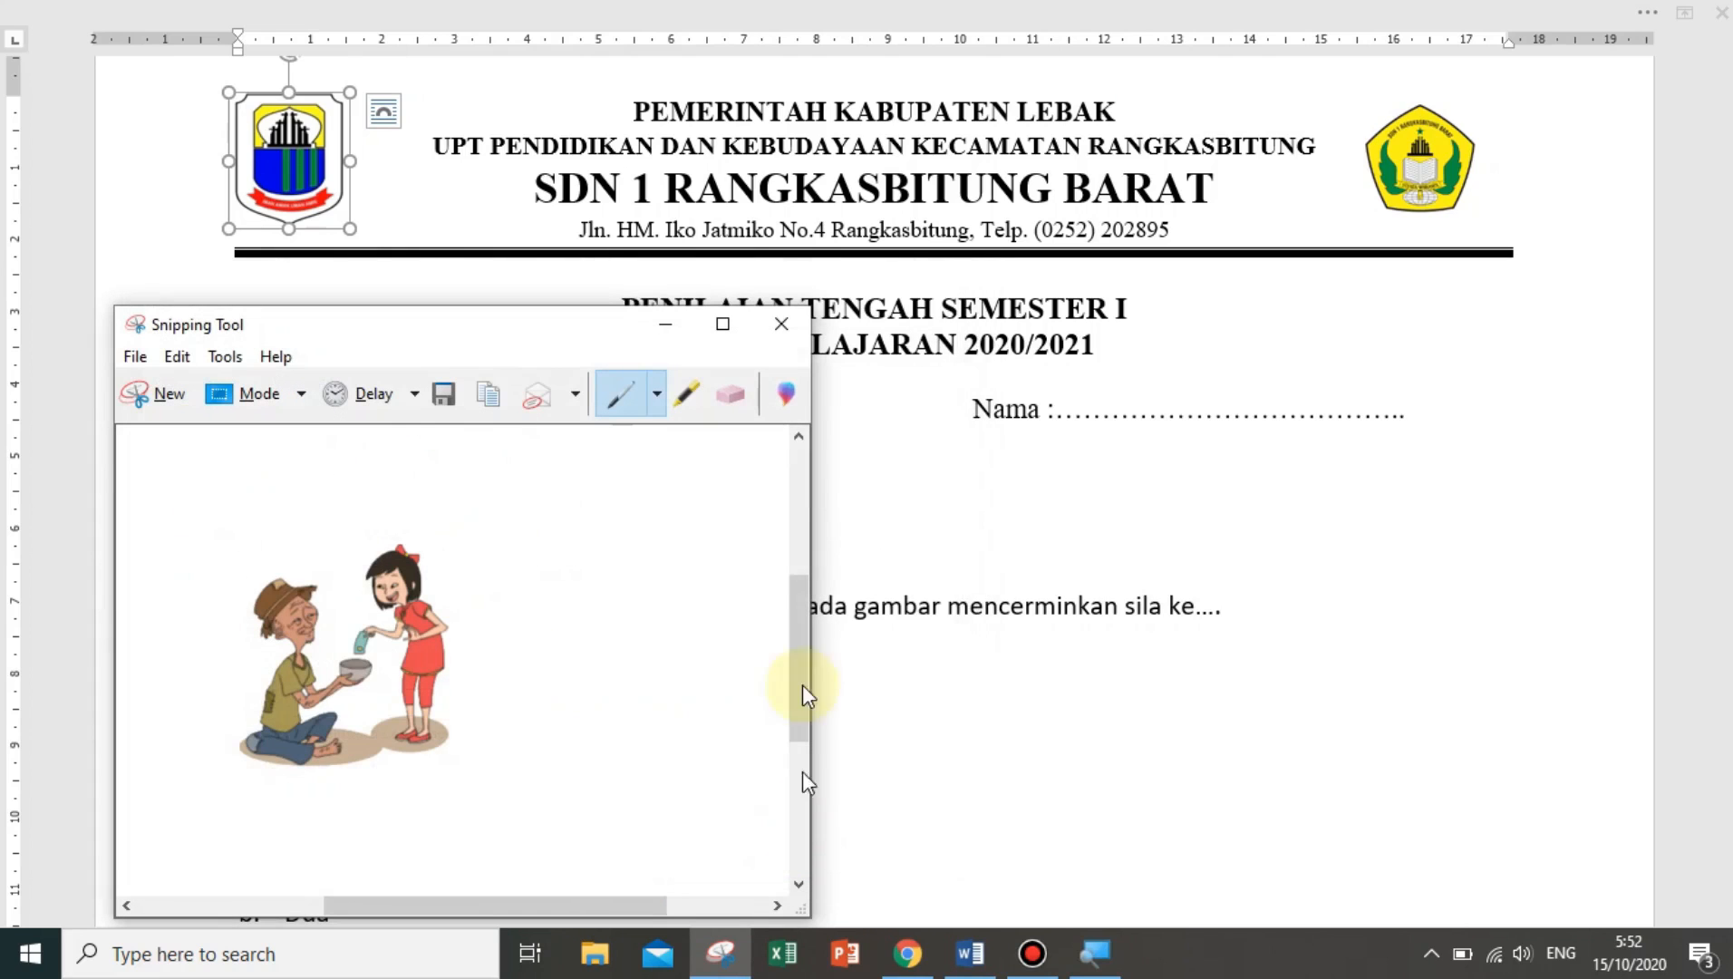
{"action": "left_click", "coordinate": [790, 335]}
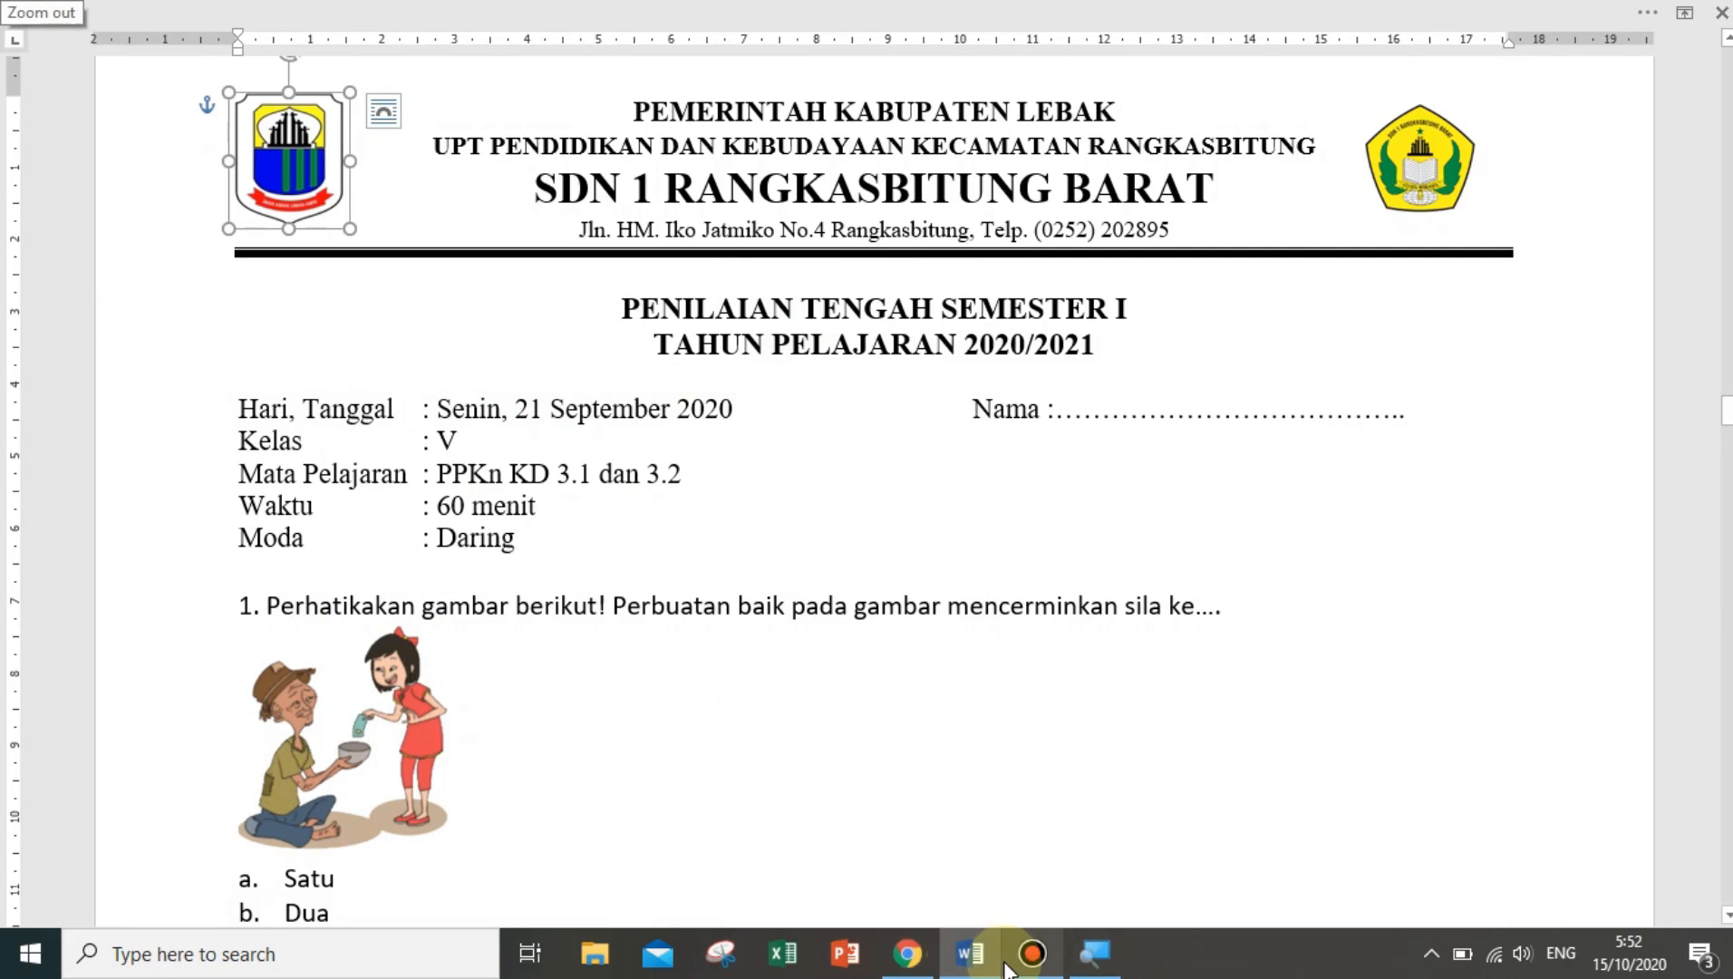
Return to the form in Chrome and insert the PNG image 1 from the Desktop into question 1
{"action": "left_click", "coordinate": [843, 857]}
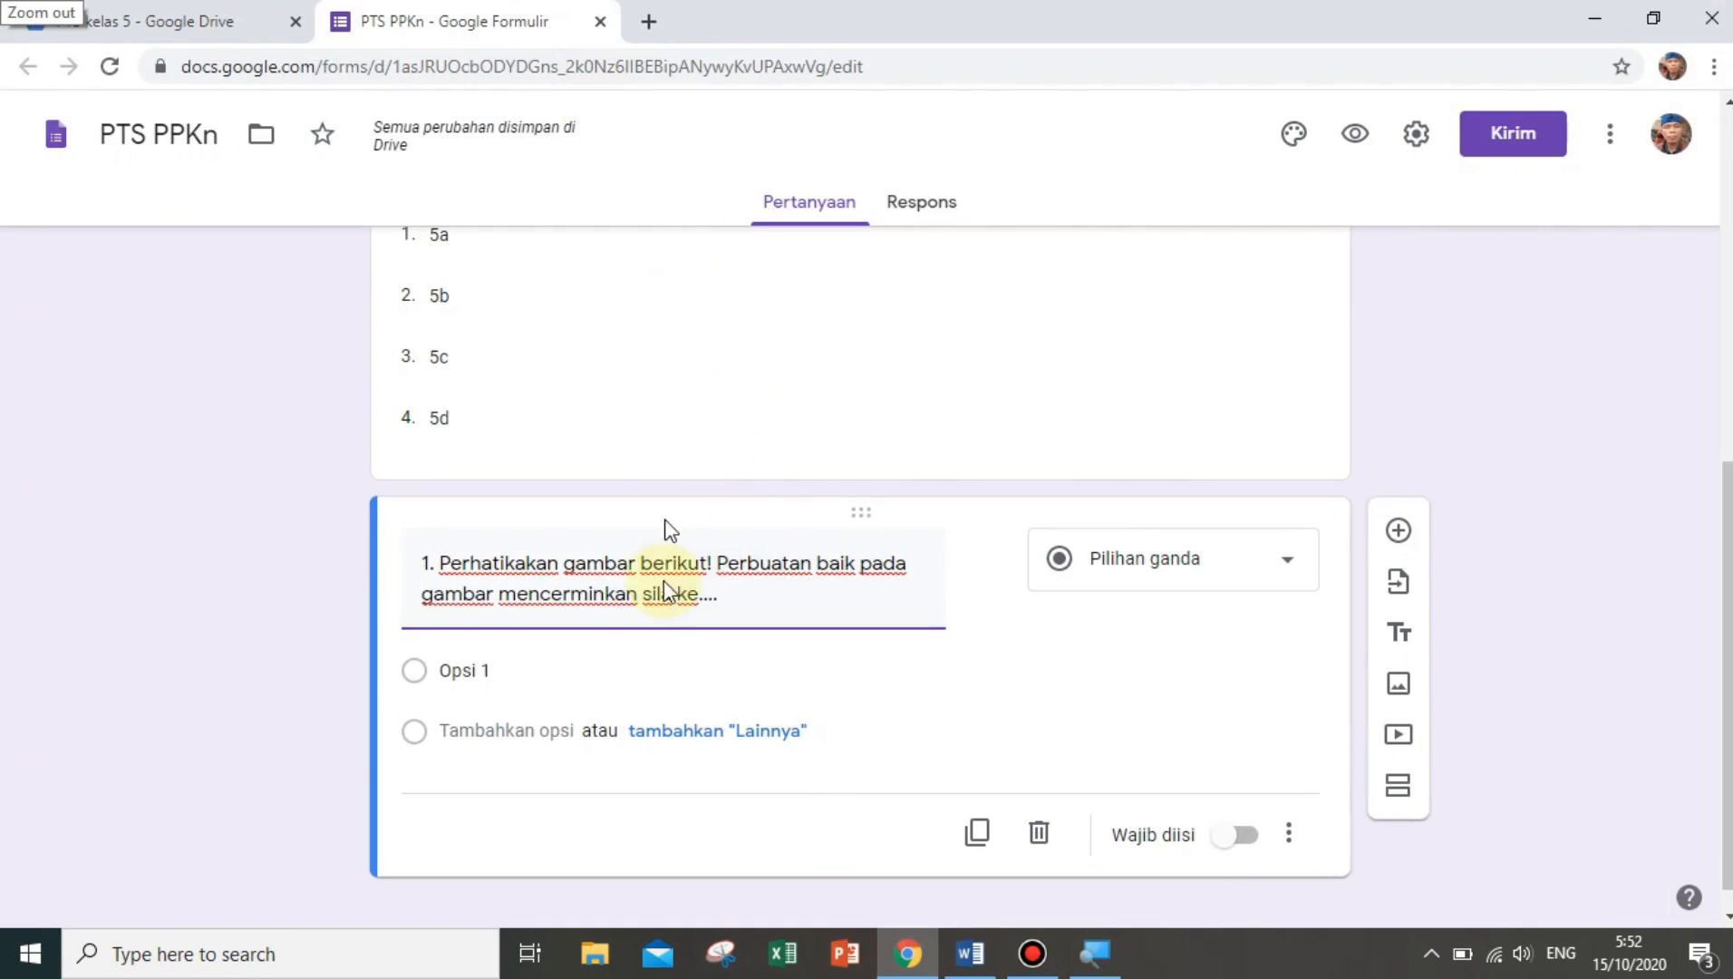
{"action": "mouse_move", "coordinate": [971, 591]}
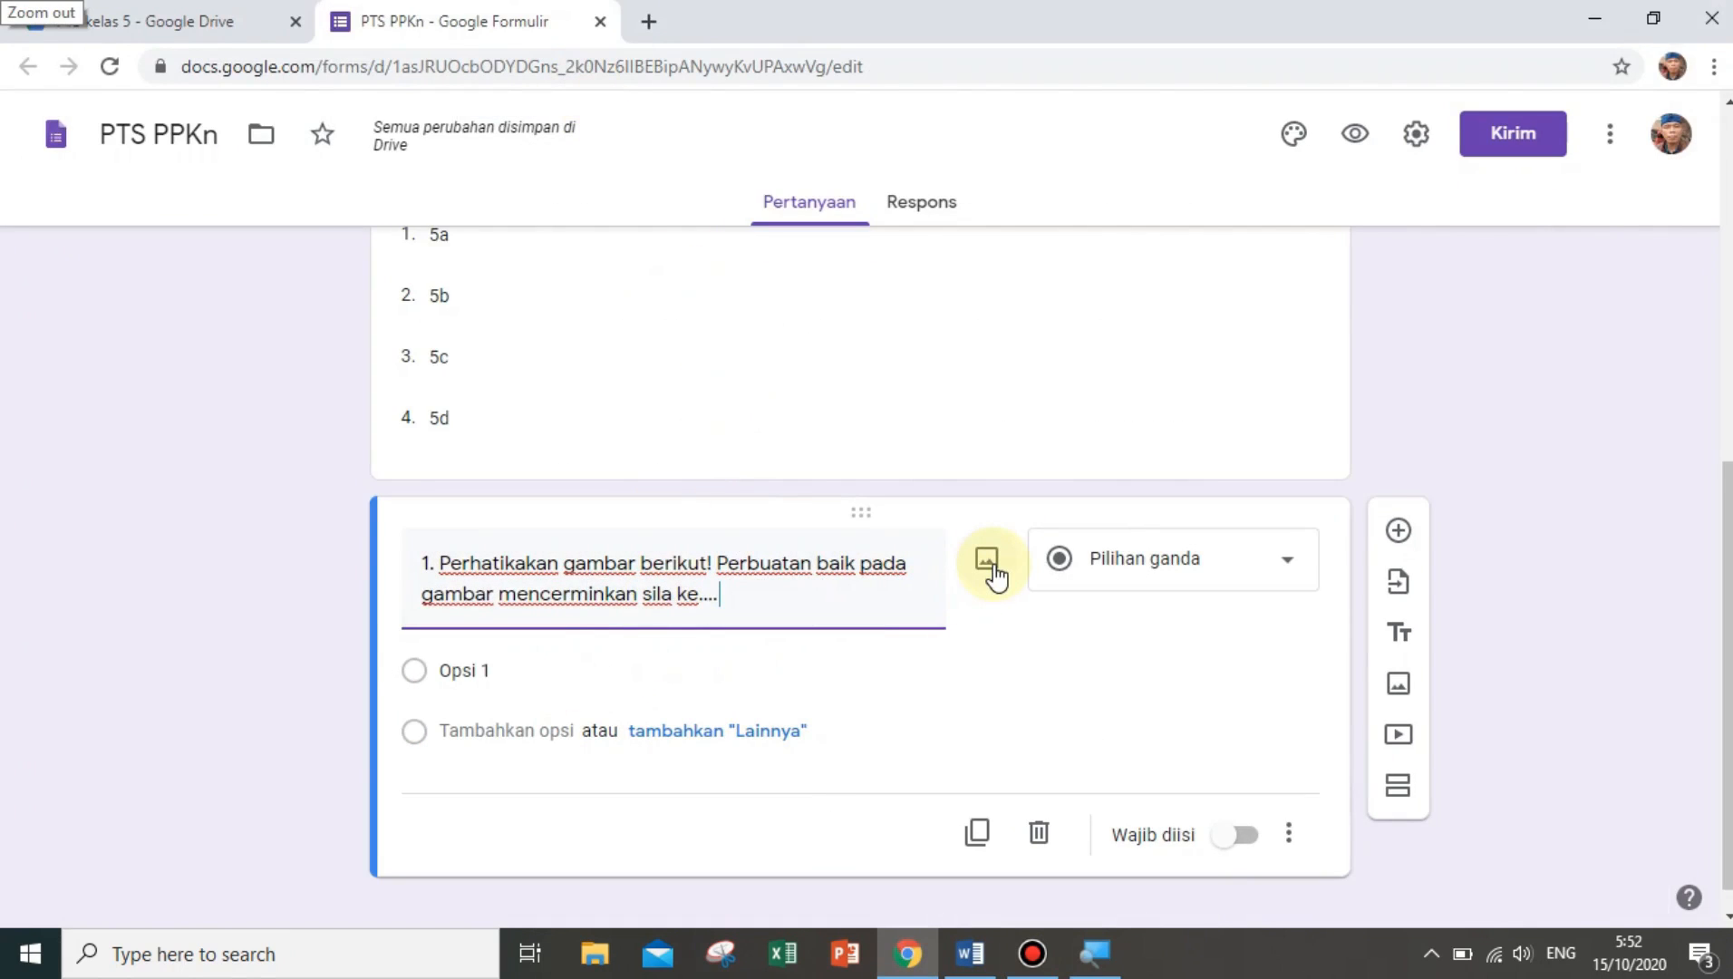
{"action": "left_click", "coordinate": [987, 567]}
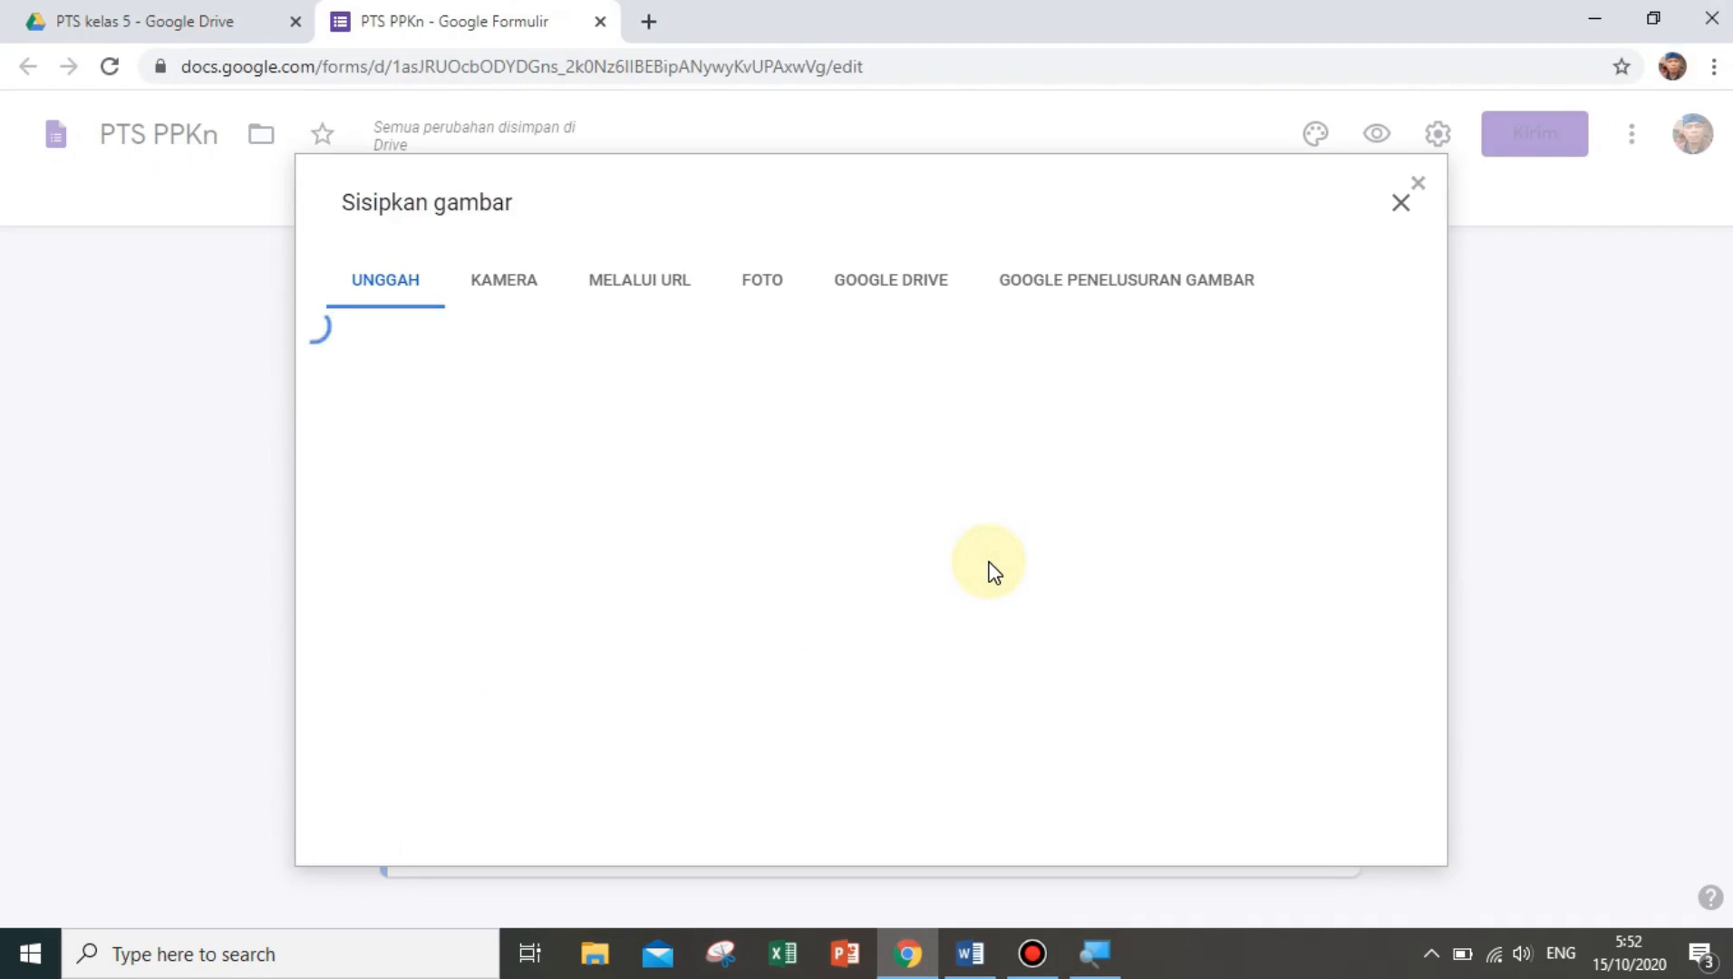
{"action": "left_click", "coordinate": [832, 672]}
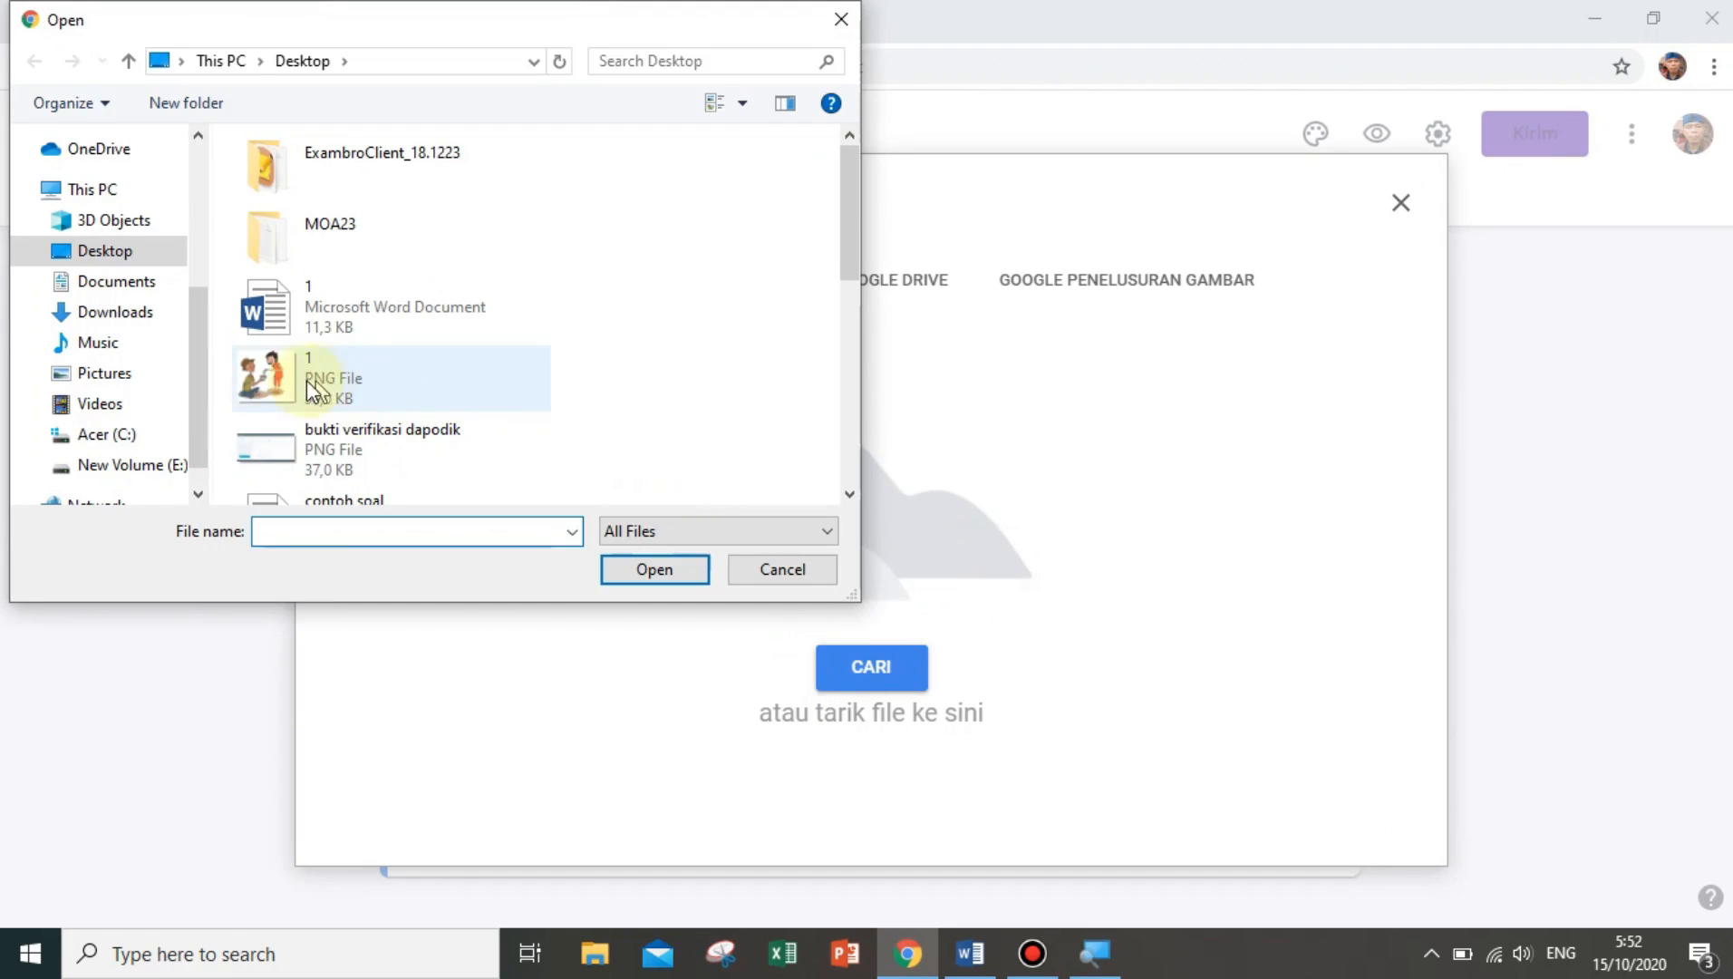
{"action": "double_click", "coordinate": [313, 388]}
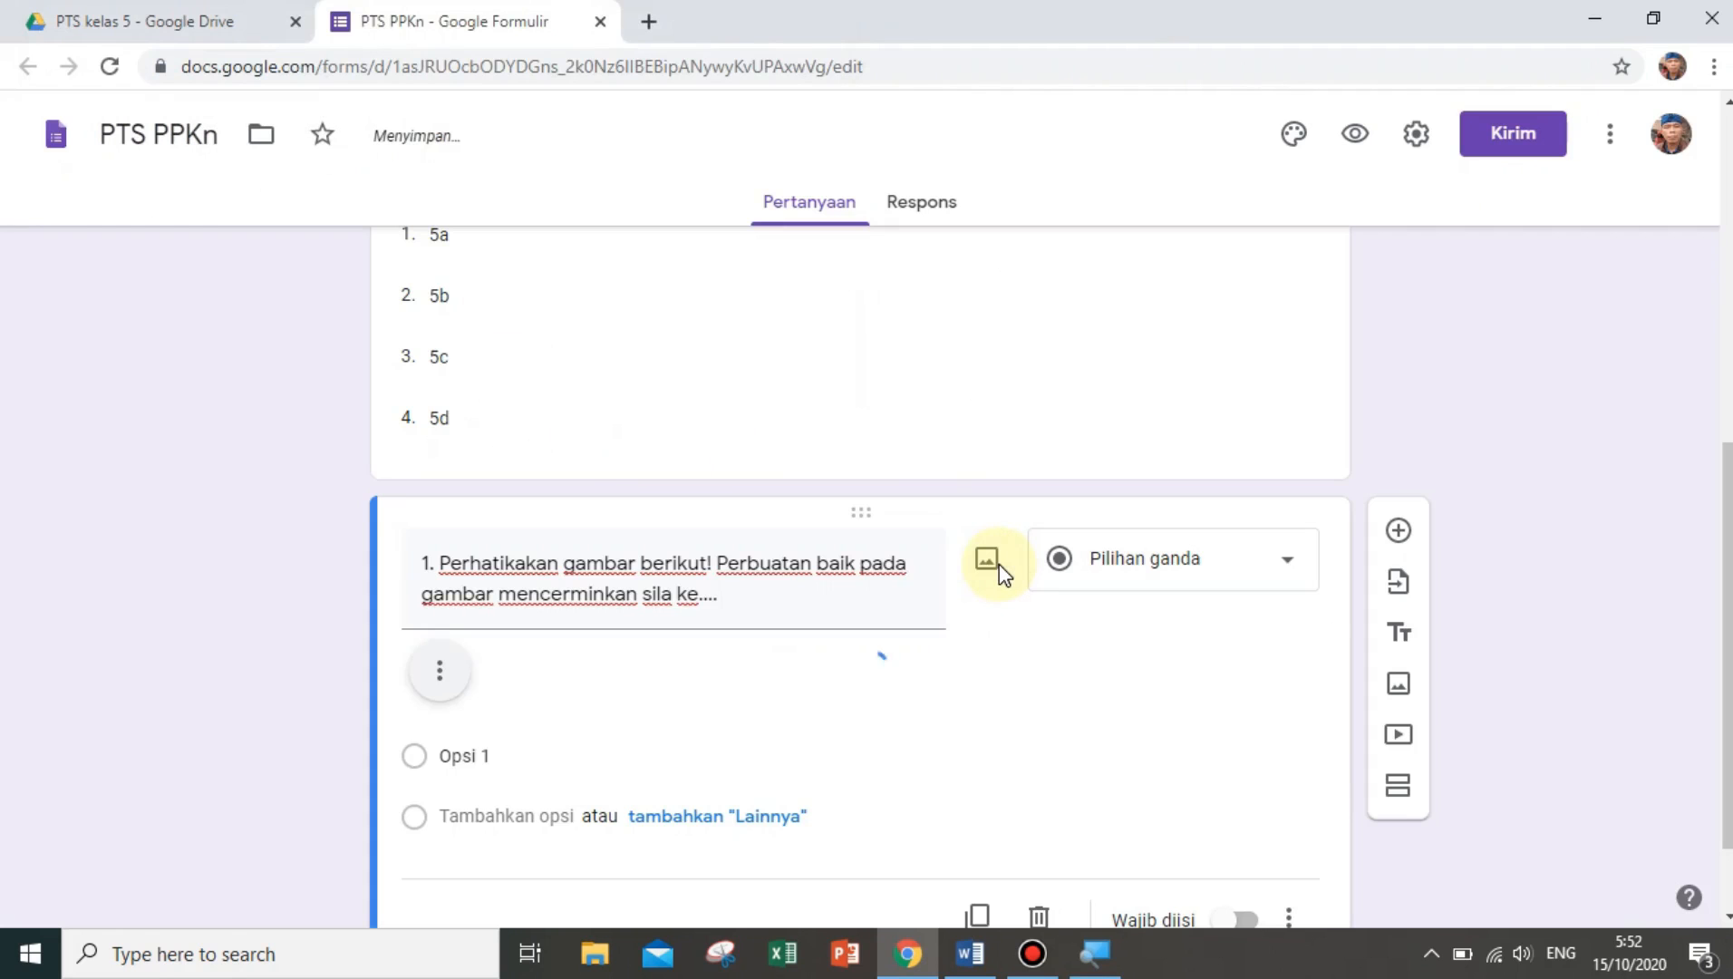
{"action": "scroll", "coordinate": [937, 714], "scroll_direction": "down", "scroll_amount": 2}
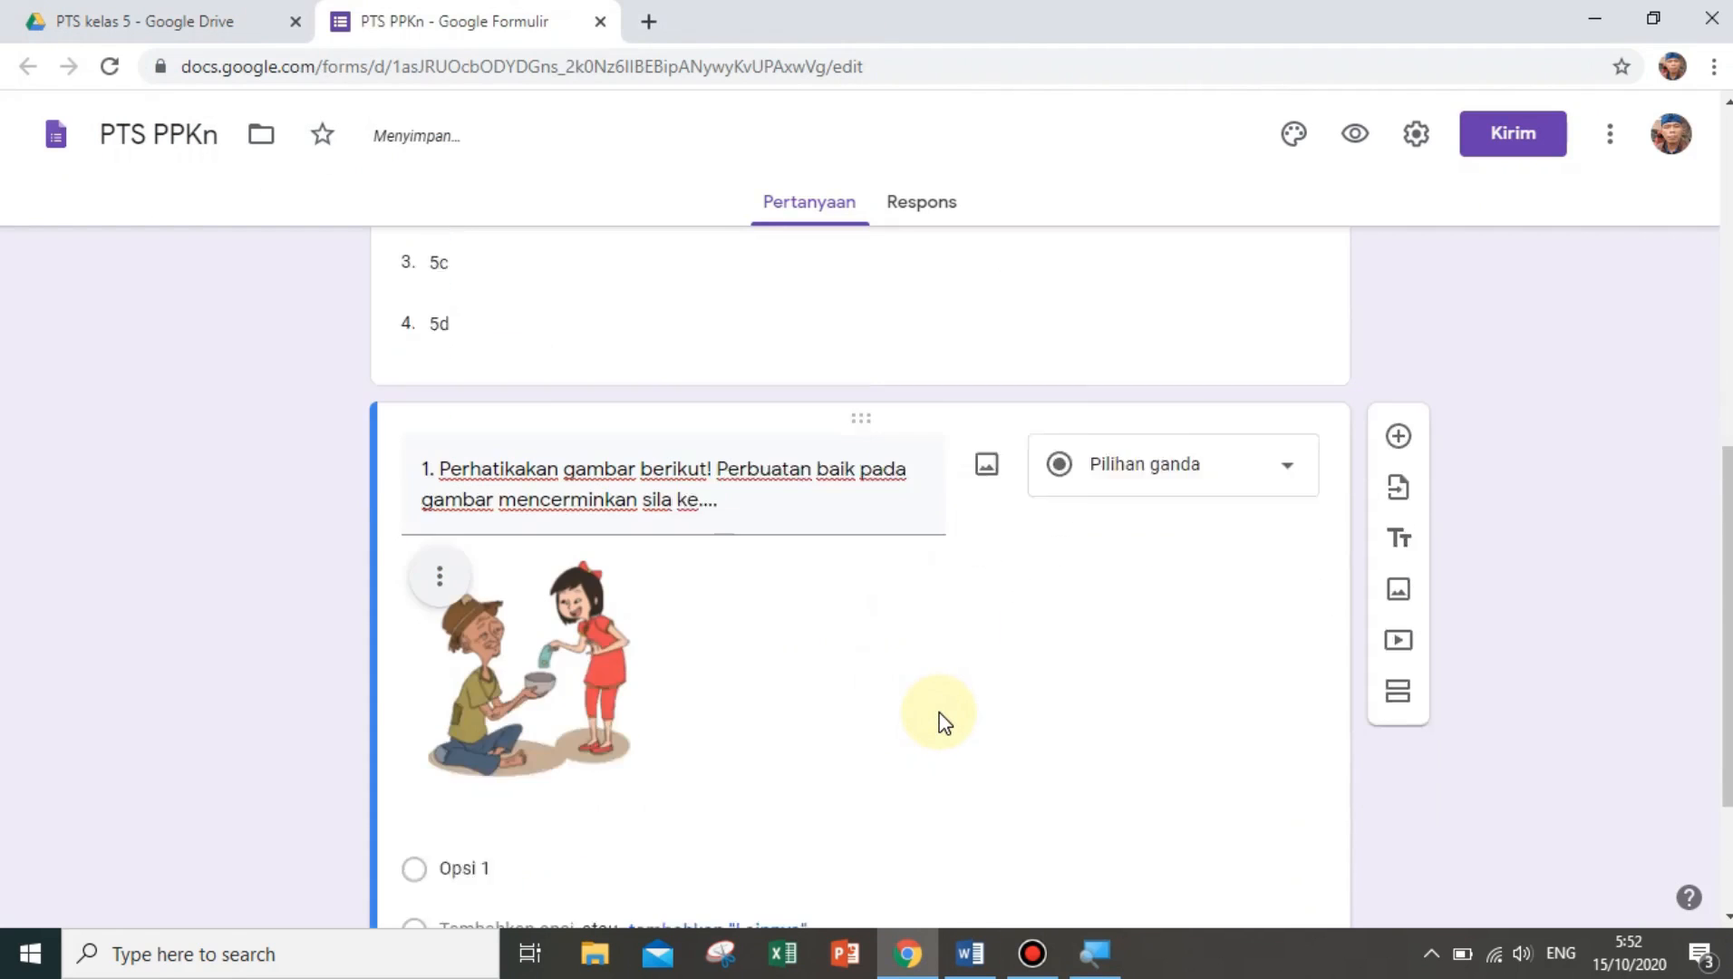
Switch to the Word document and copy answer options a to d of question 1
{"action": "left_click", "coordinate": [907, 942]}
{"action": "scroll", "coordinate": [568, 731], "scroll_direction": "down", "scroll_amount": 3}
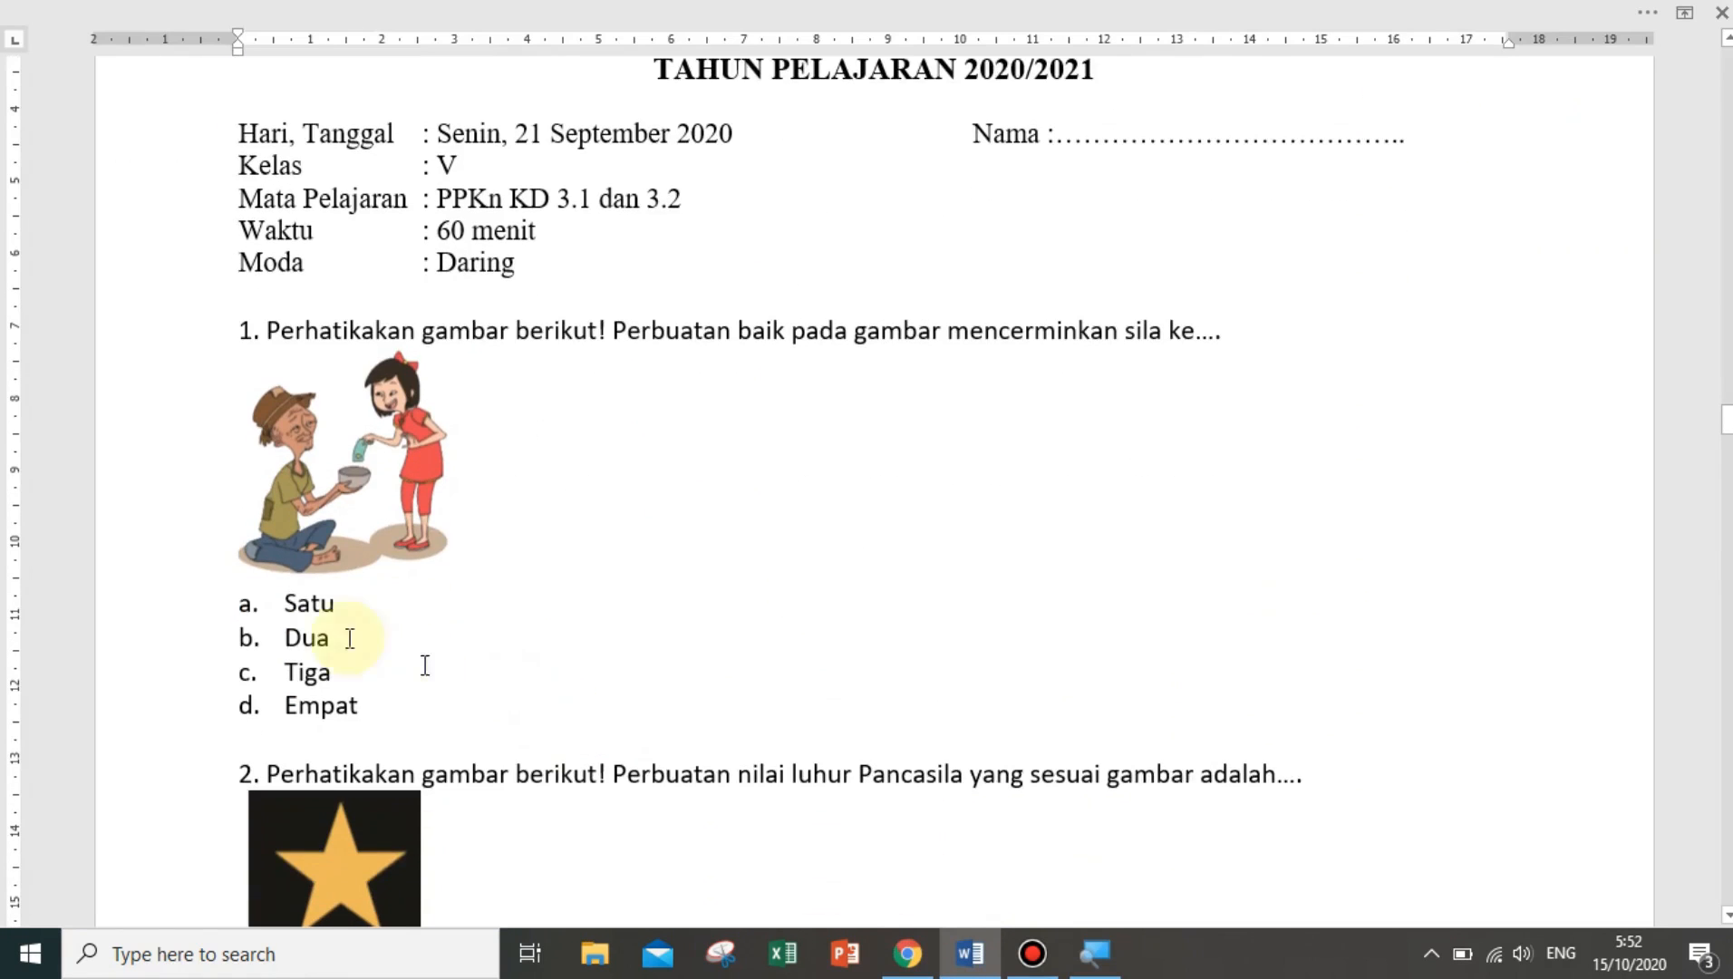
{"action": "left_click_drag", "start_coordinate": [156, 602], "coordinate": [146, 716]}
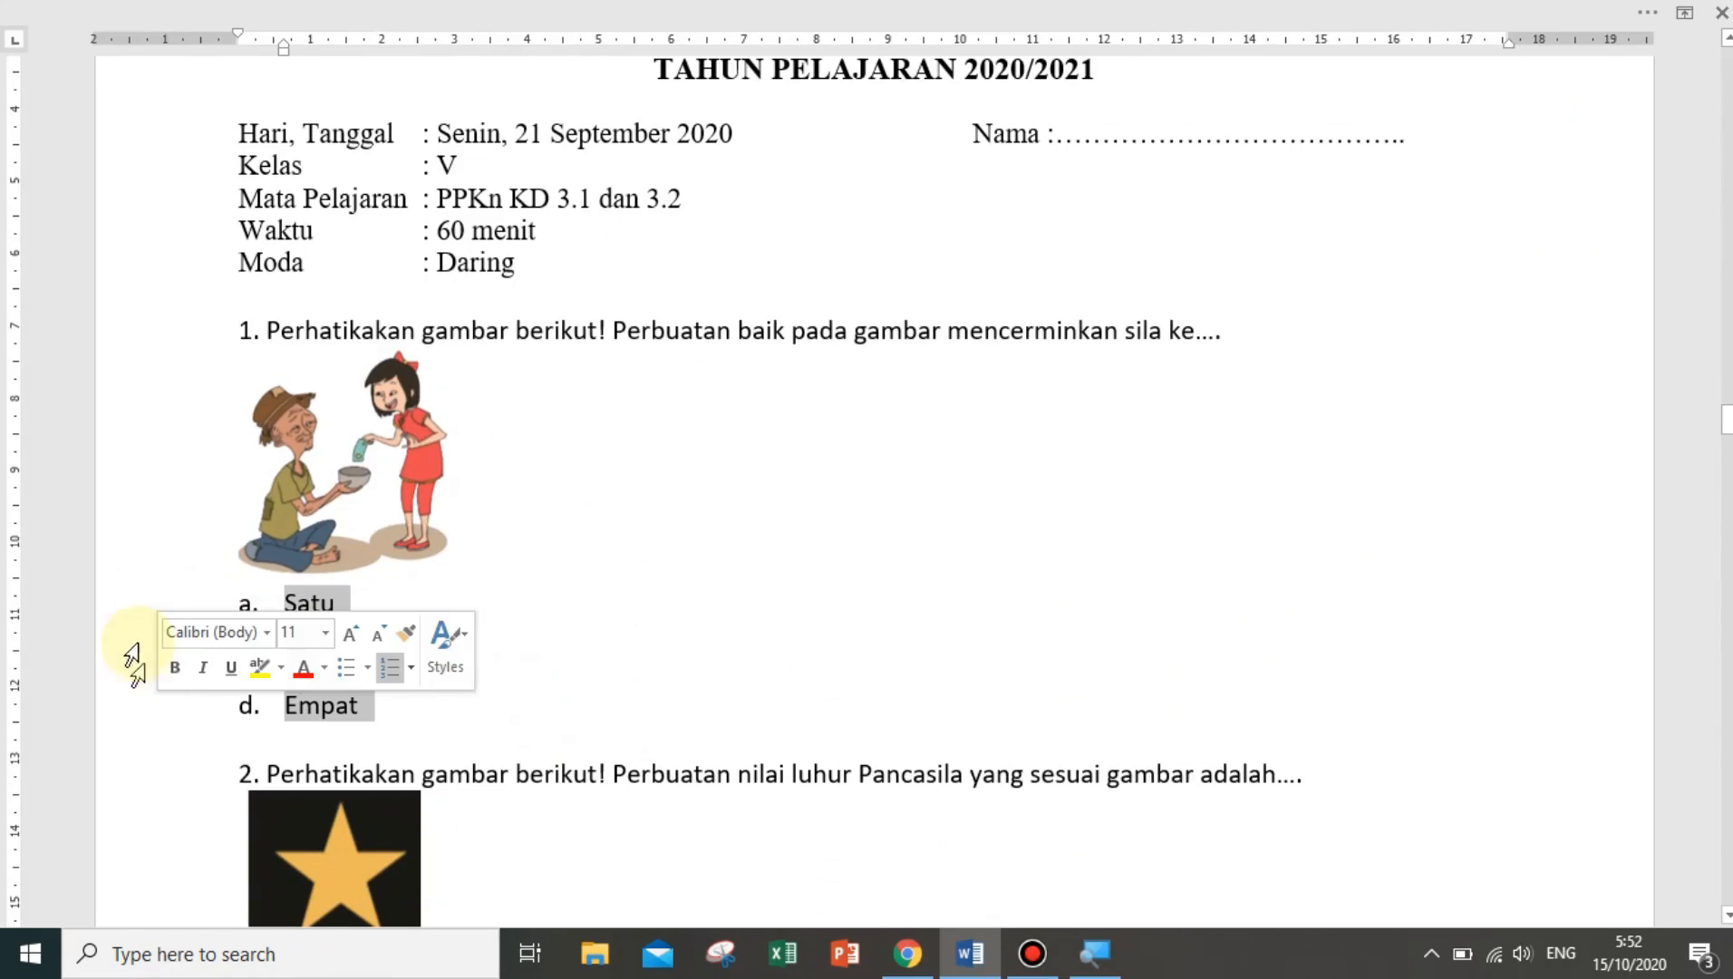
{"action": "left_click", "coordinate": [940, 788]}
{"action": "scroll", "coordinate": [816, 730], "scroll_direction": "down", "scroll_amount": 1}
{"action": "left_click_drag", "start_coordinate": [157, 521], "coordinate": [155, 607]}
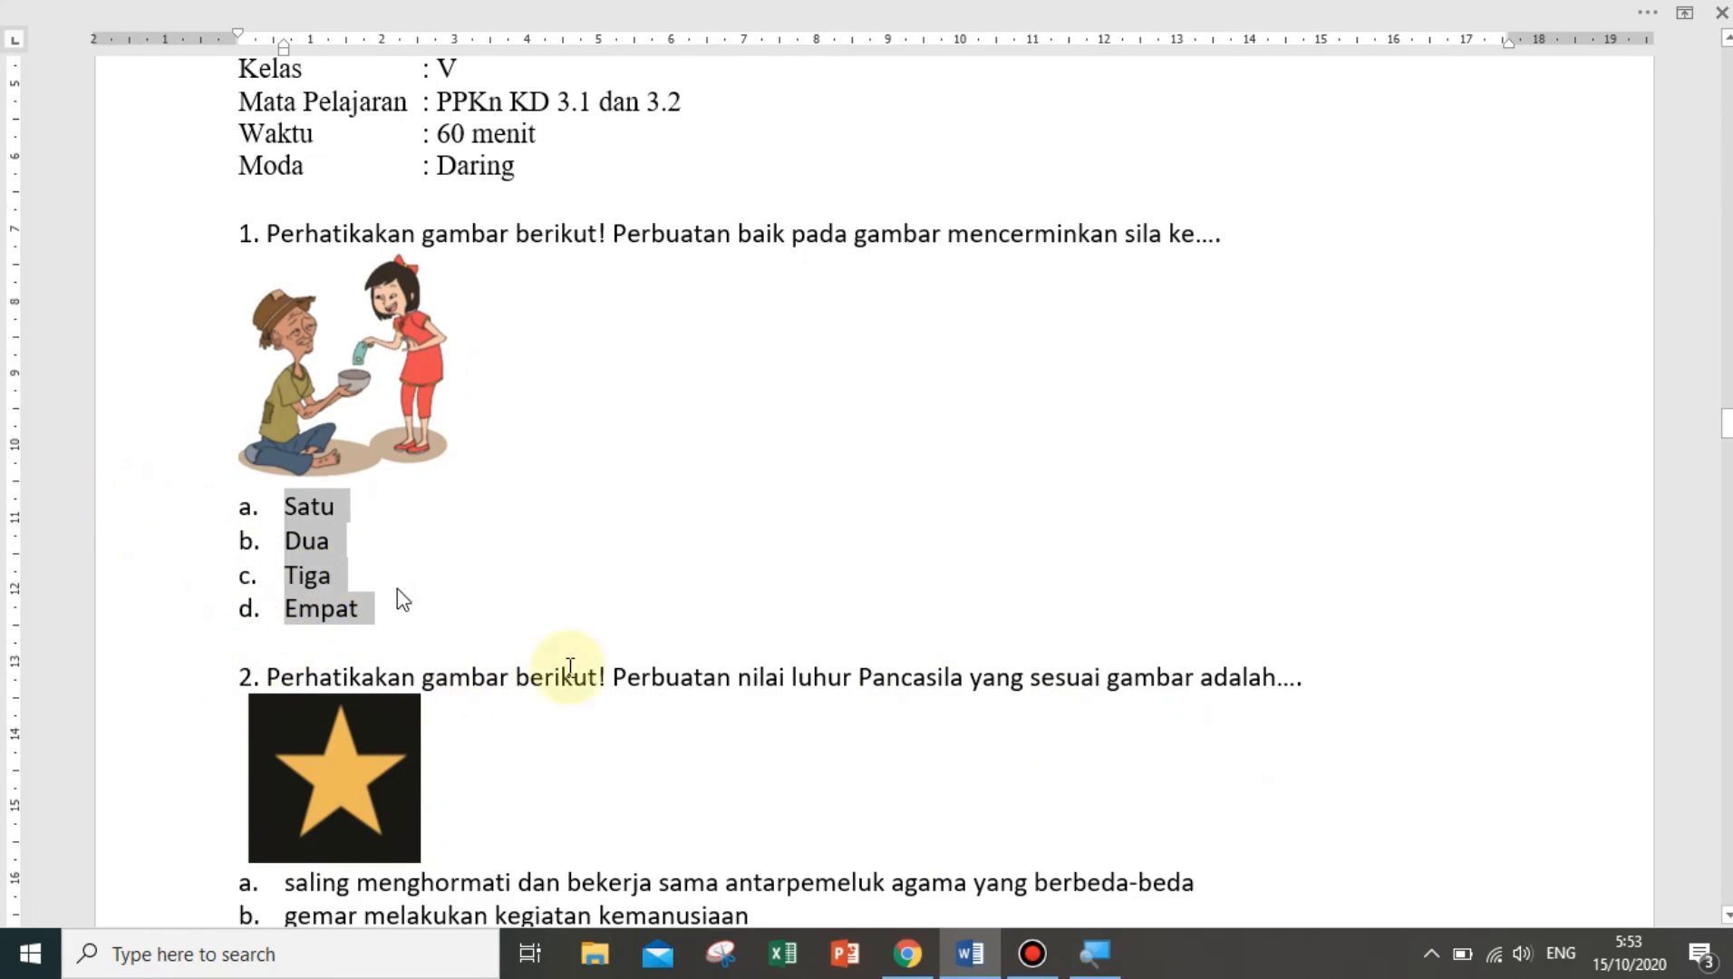
Return to the form in Chrome and paste Satu, Dua, Tiga and Empat as question 1's answer options
{"action": "left_click", "coordinate": [907, 952]}
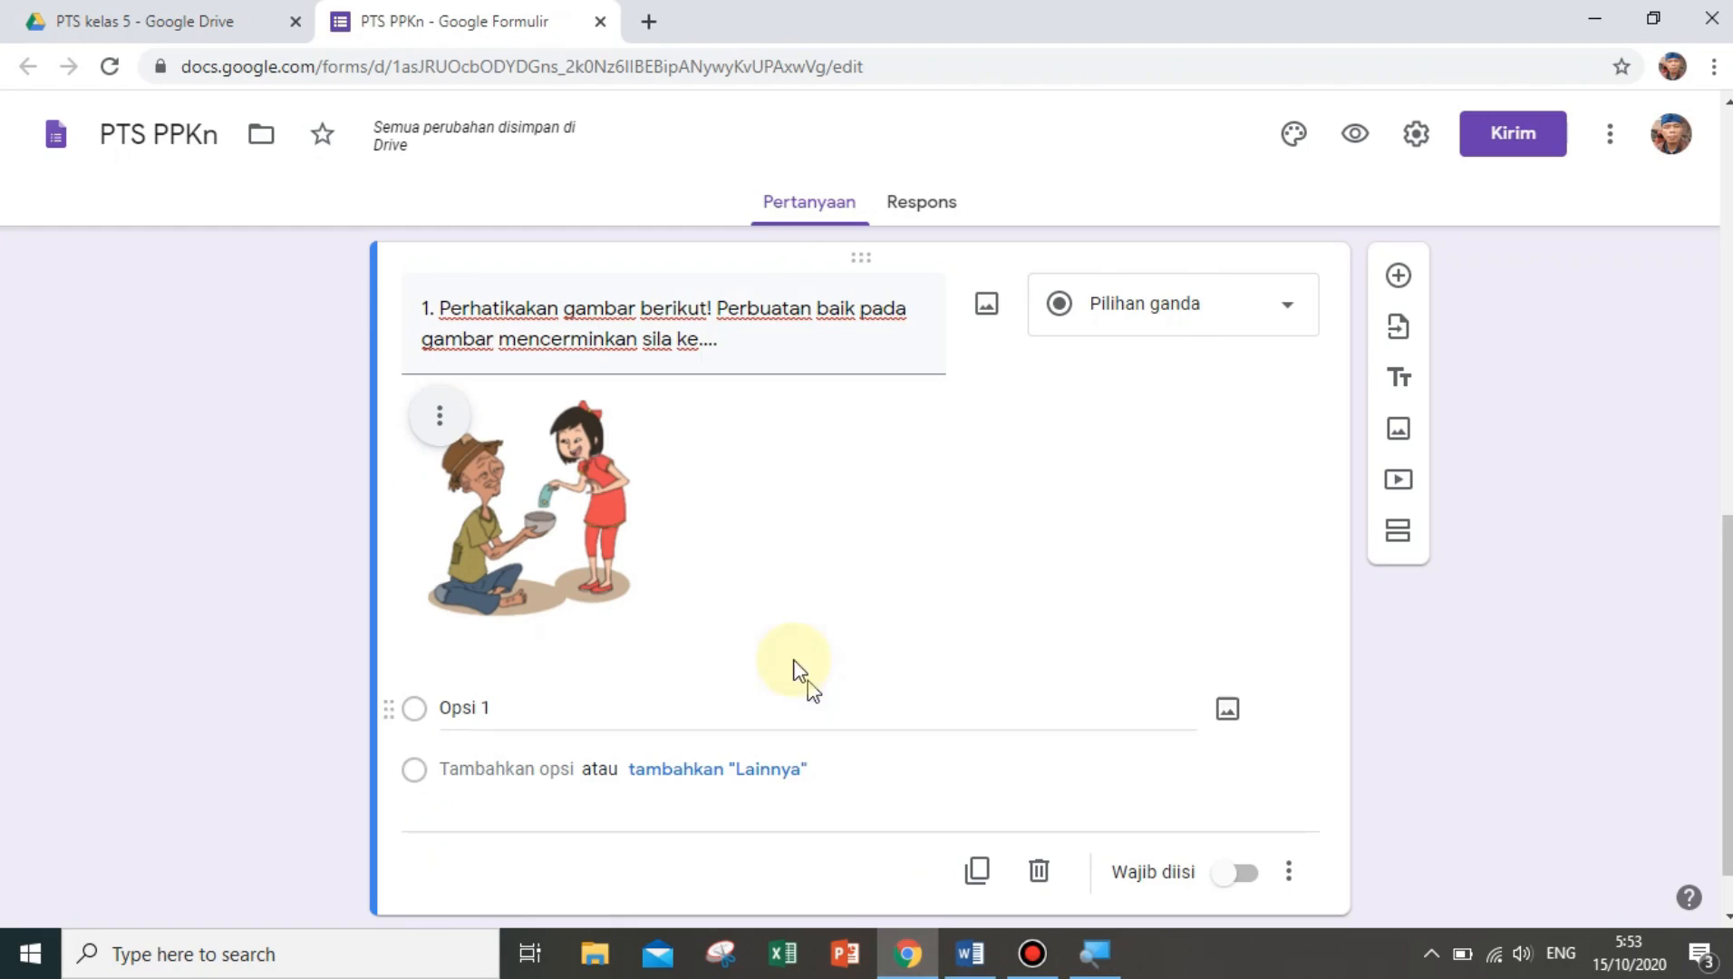
{"action": "left_click", "coordinate": [526, 722]}
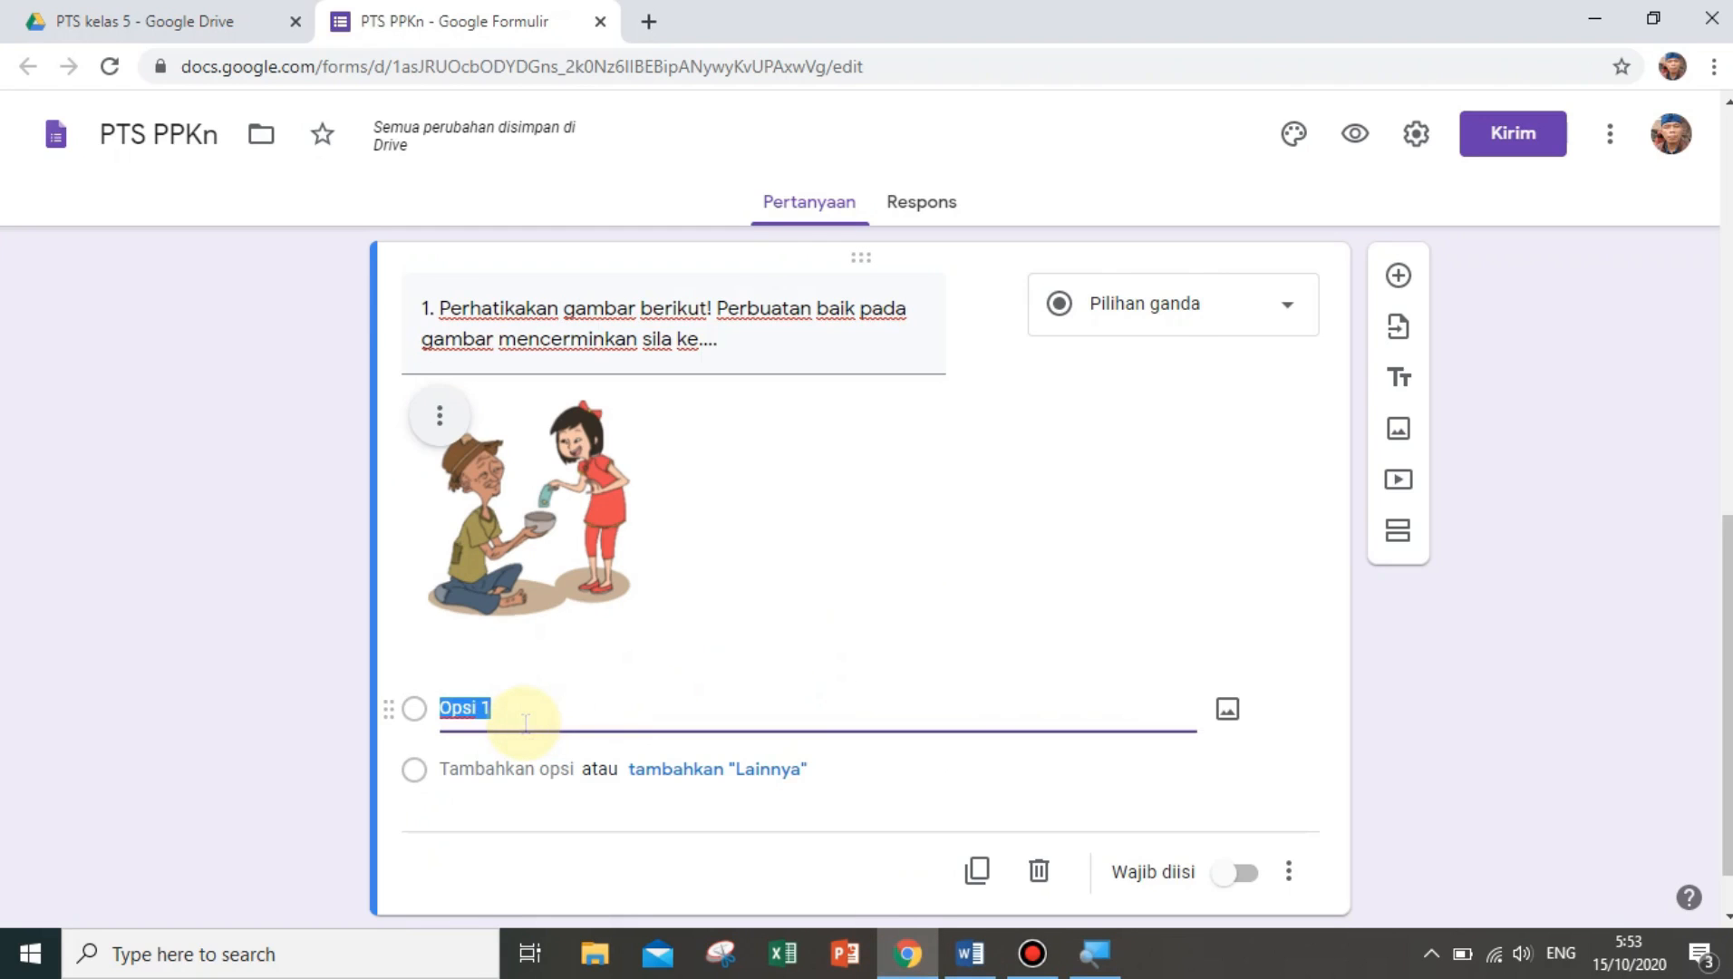
{"action": "type", "text": "a.\tSatu b.\tDua c.\tTiga d.\tEmpat"}
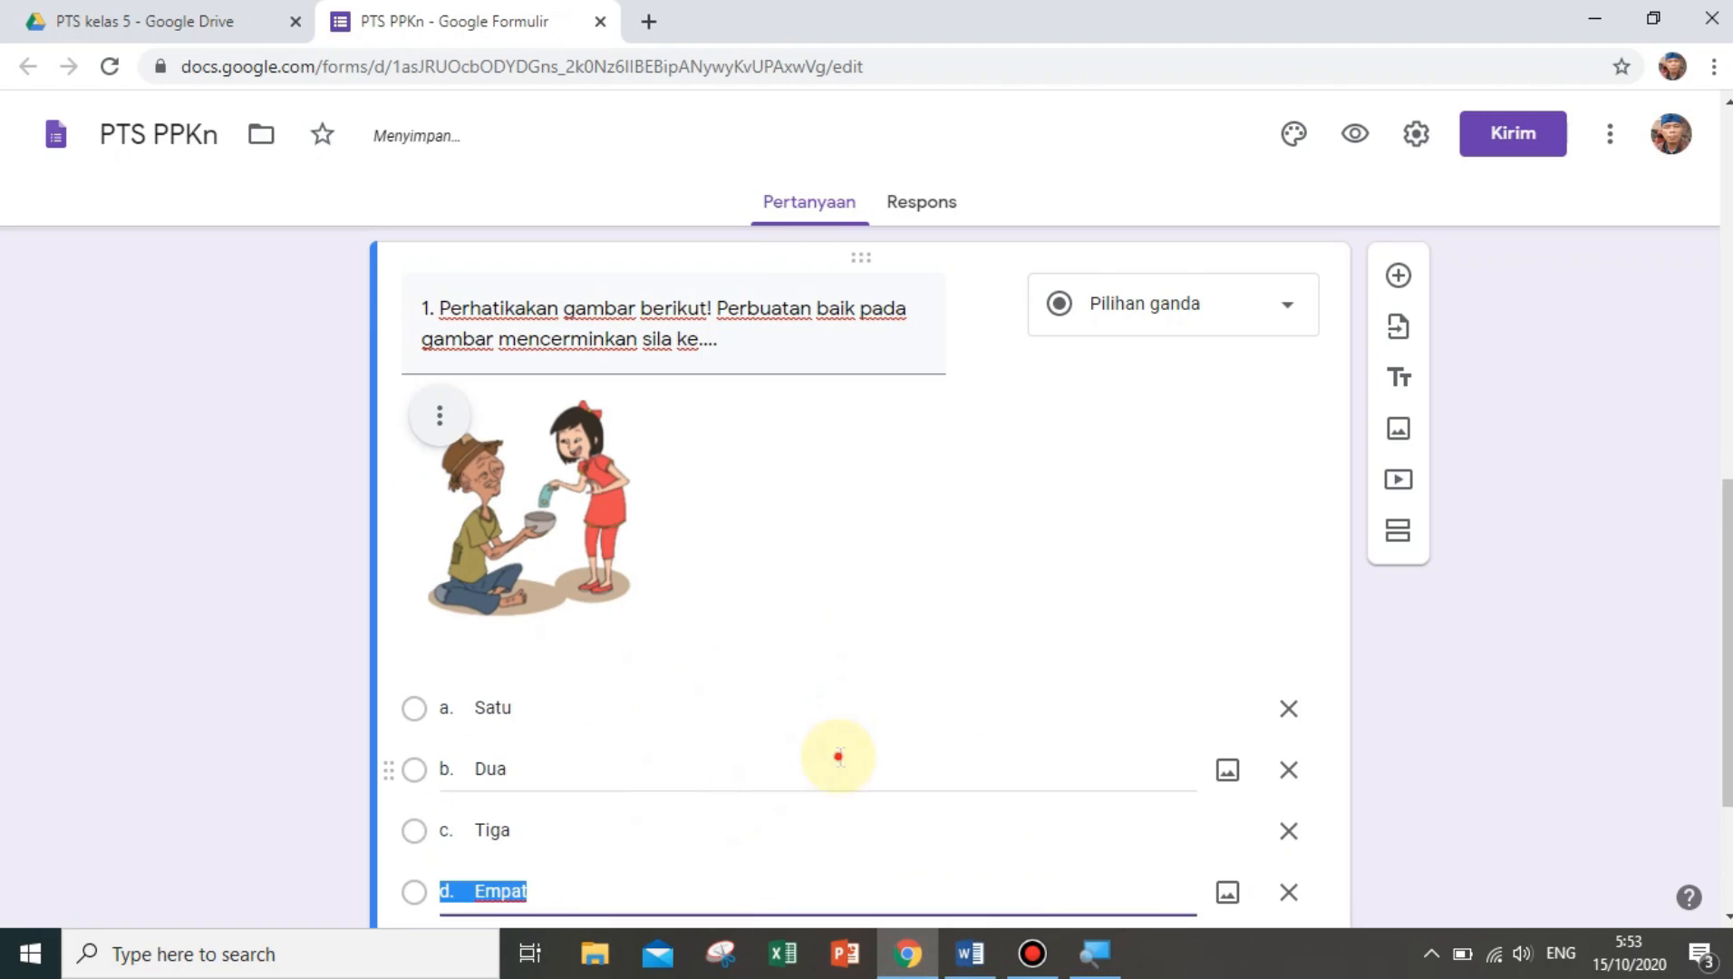
{"action": "left_click", "coordinate": [741, 775]}
{"action": "scroll", "coordinate": [616, 852], "scroll_direction": "down", "scroll_amount": 1}
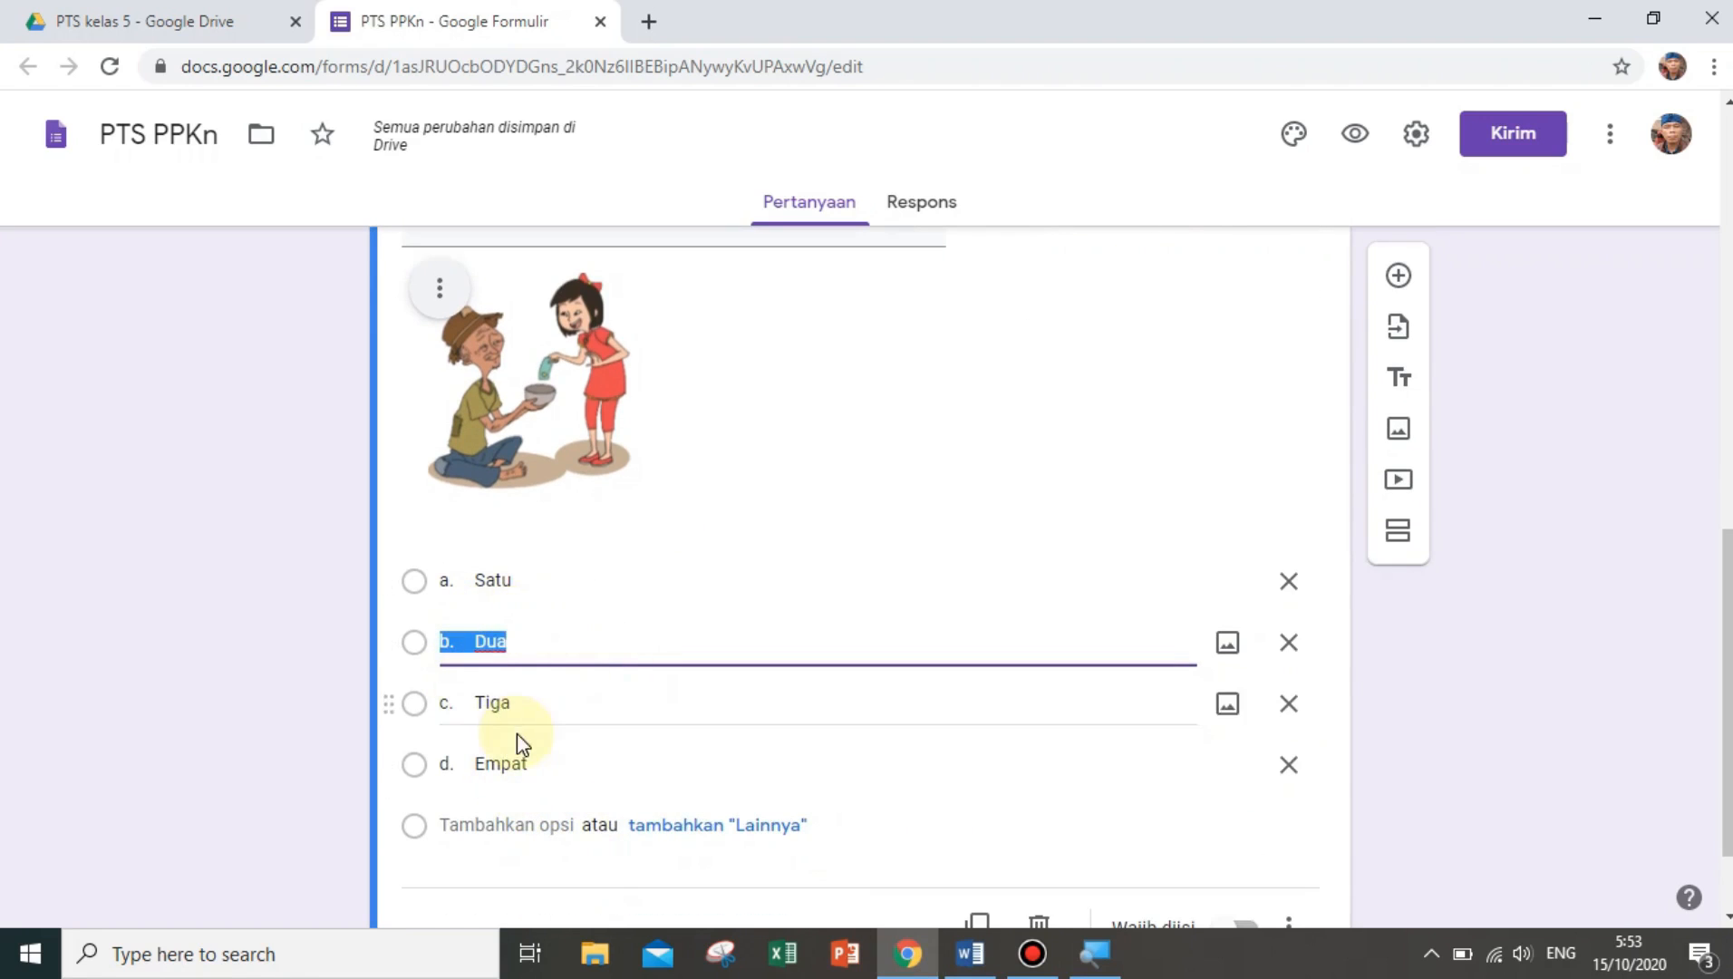
Open the form's add-on marketplace and search it for "limiter"
{"action": "scroll", "coordinate": [661, 740], "scroll_direction": "up", "scroll_amount": 3}
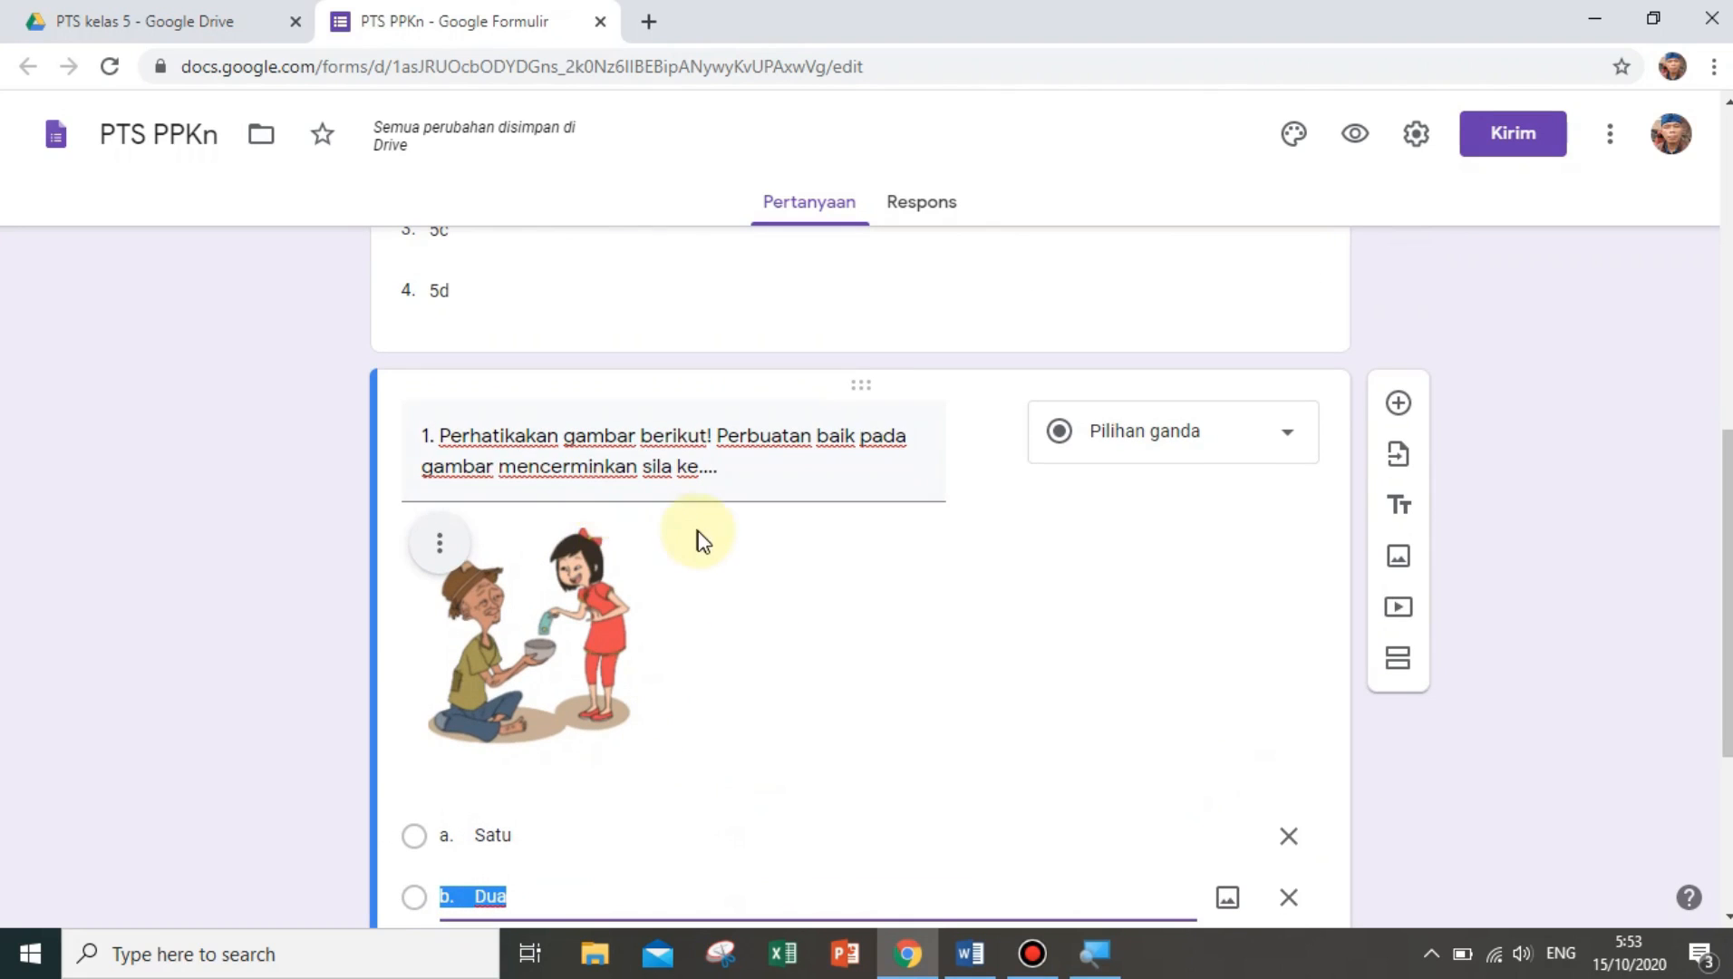
{"action": "scroll", "coordinate": [702, 539], "scroll_direction": "down", "scroll_amount": 4}
{"action": "scroll", "coordinate": [793, 626], "scroll_direction": "up", "scroll_amount": 4}
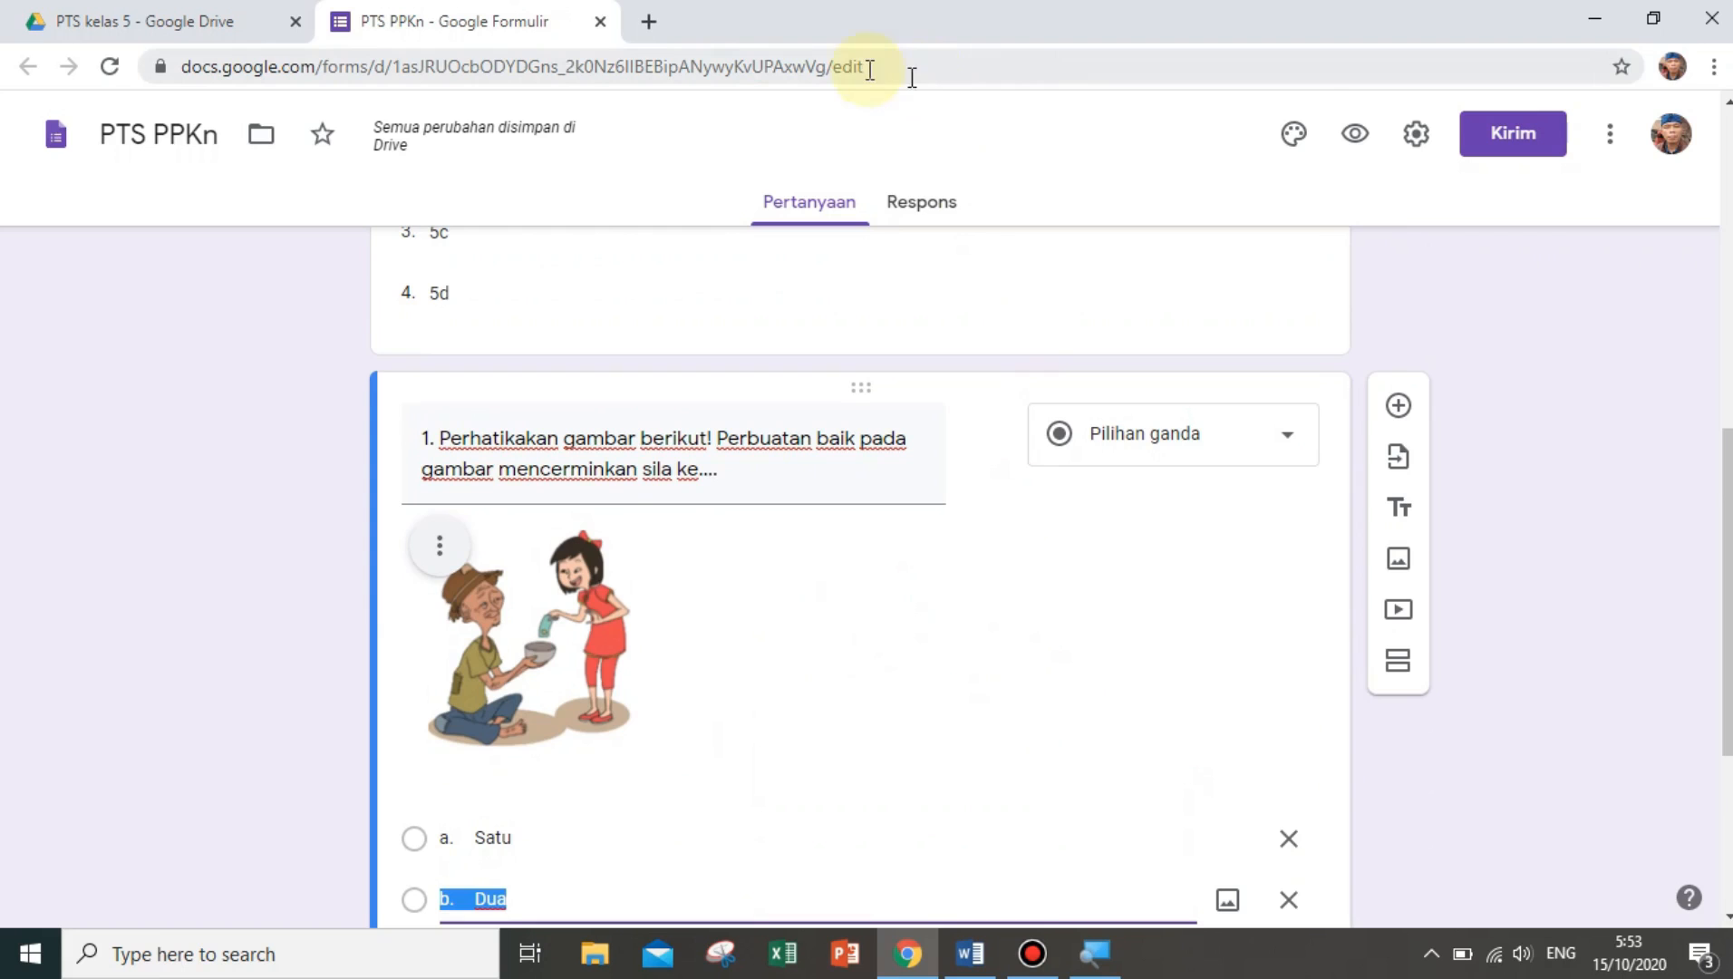
{"action": "scroll", "coordinate": [1018, 698], "scroll_direction": "up", "scroll_amount": 5}
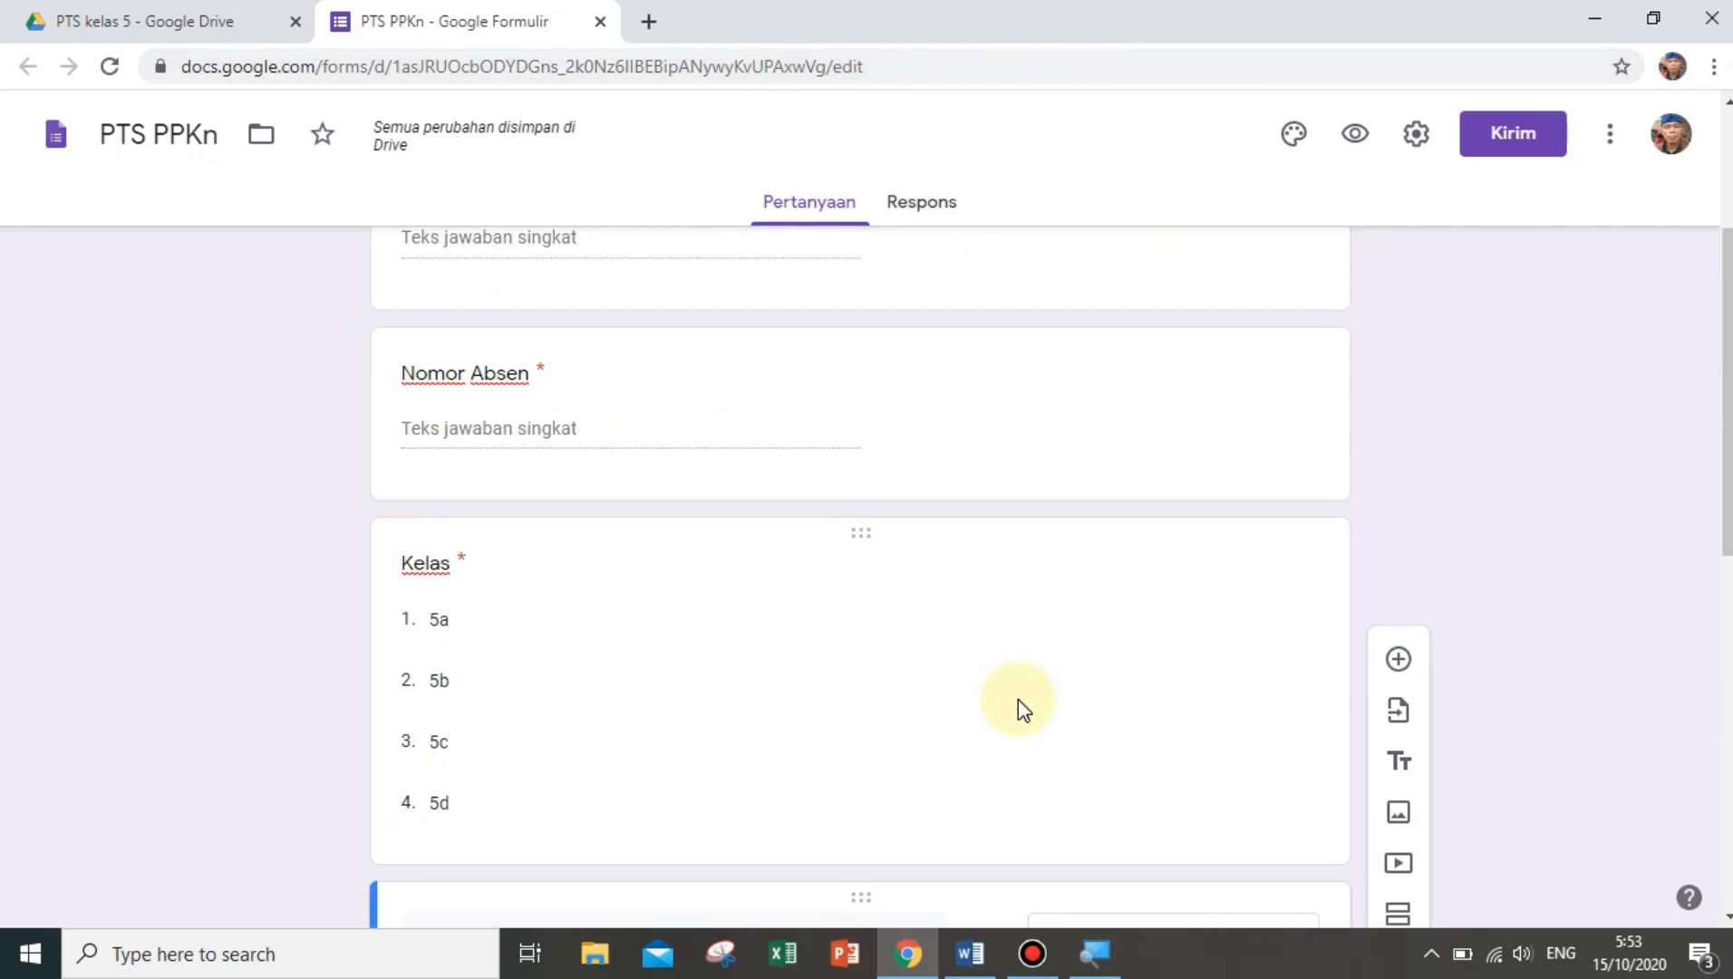
{"action": "scroll", "coordinate": [1018, 698], "scroll_direction": "up", "scroll_amount": 3}
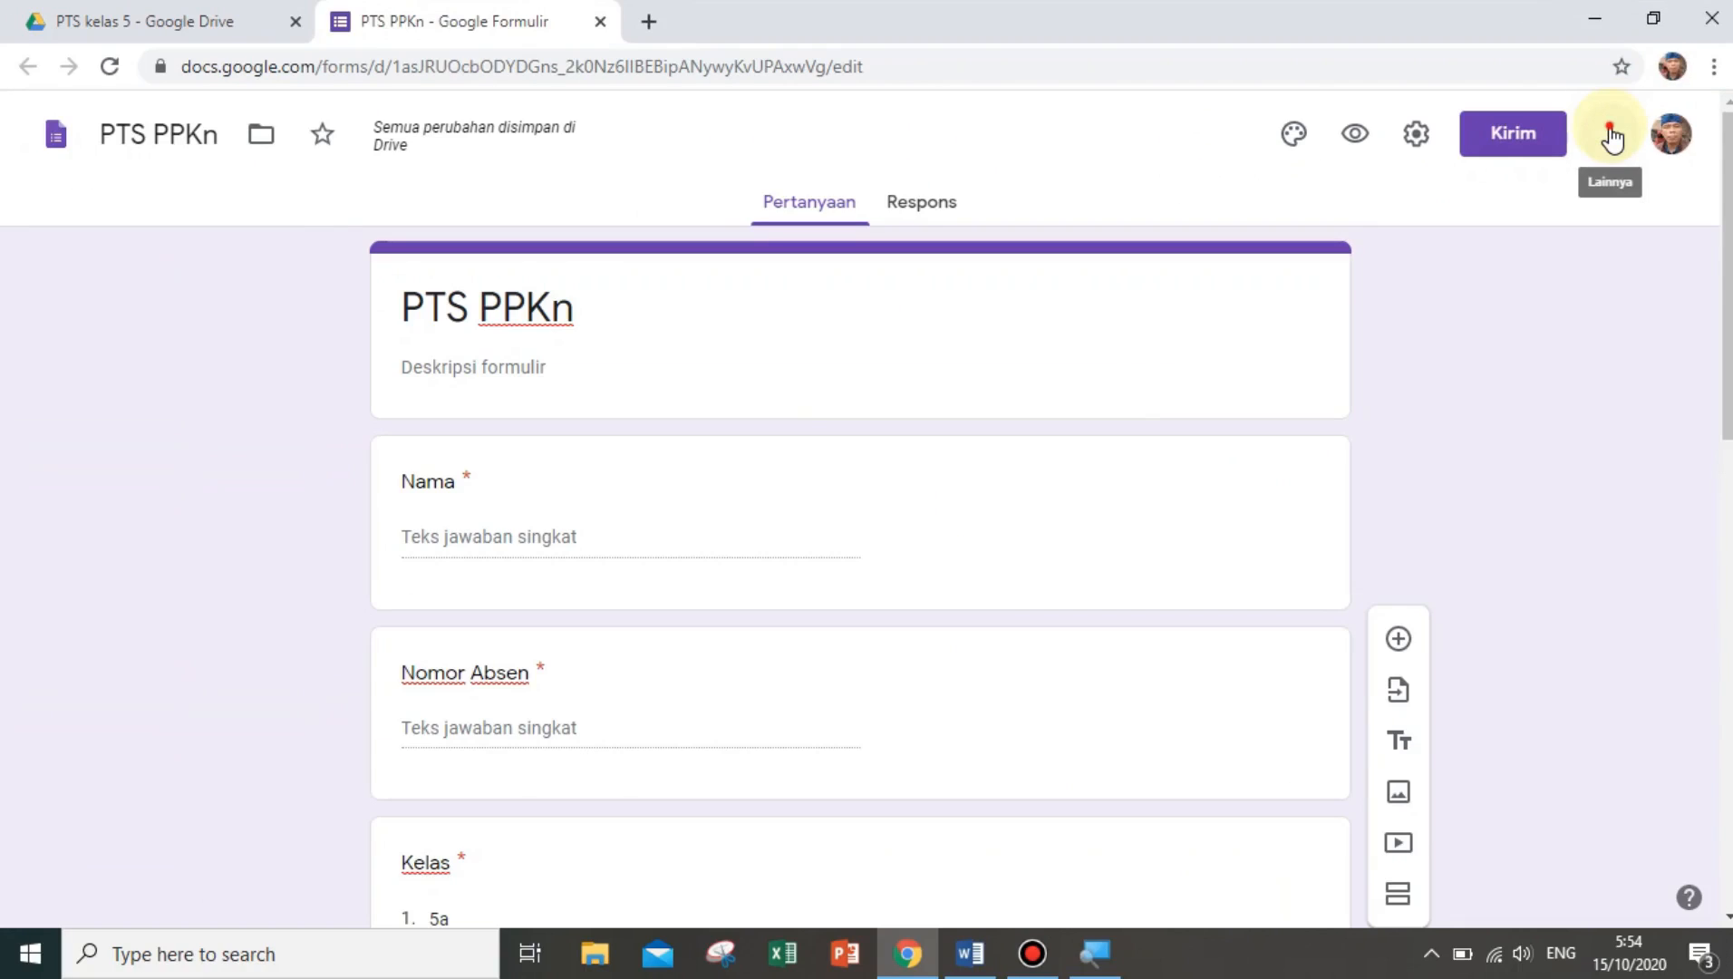
{"action": "left_click", "coordinate": [1481, 264]}
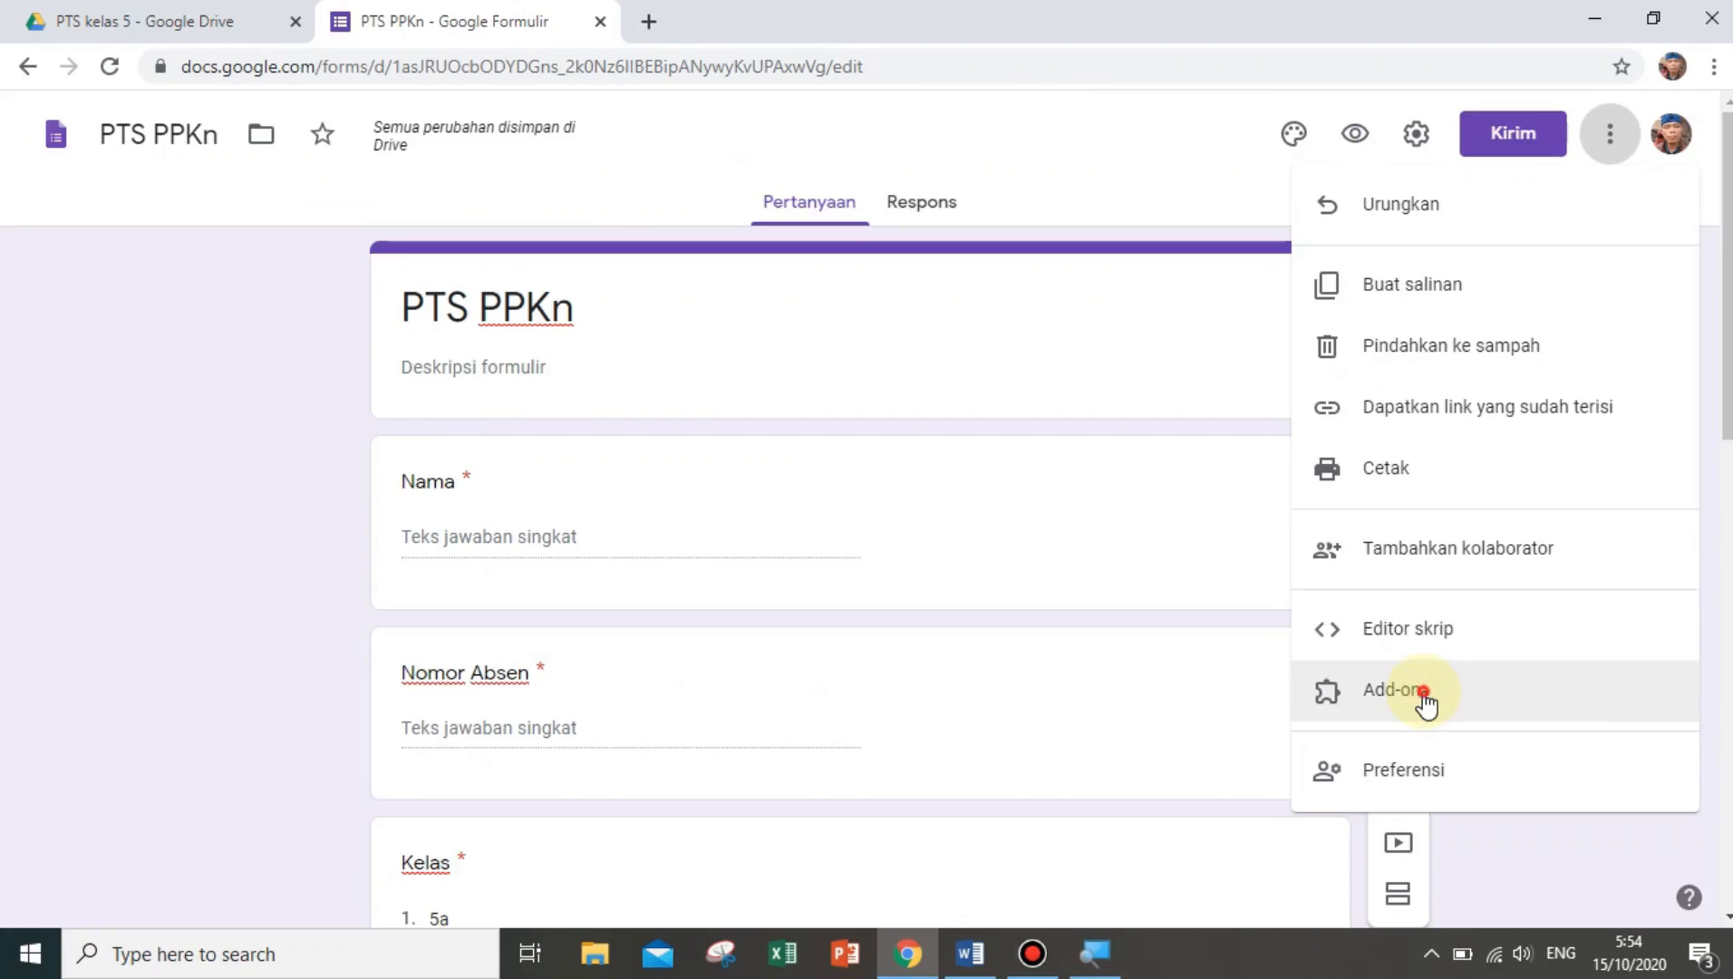
{"action": "left_click", "coordinate": [1428, 702]}
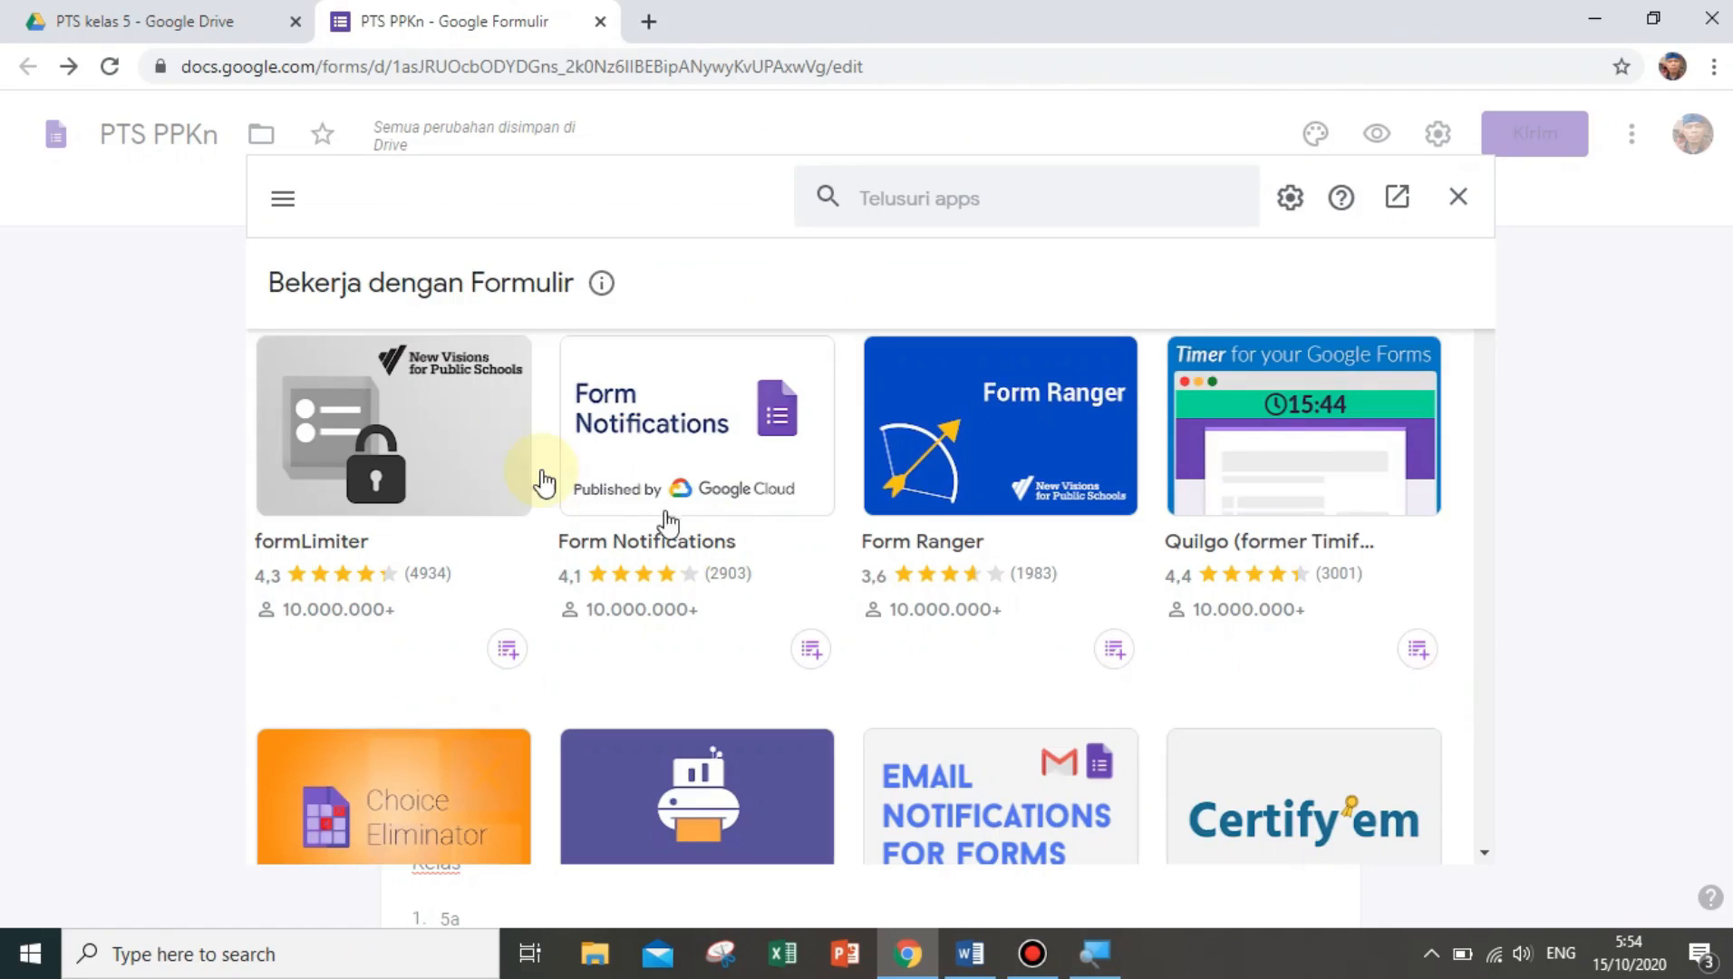
{"action": "left_click", "coordinate": [1012, 200]}
{"action": "type", "text": "lim"}
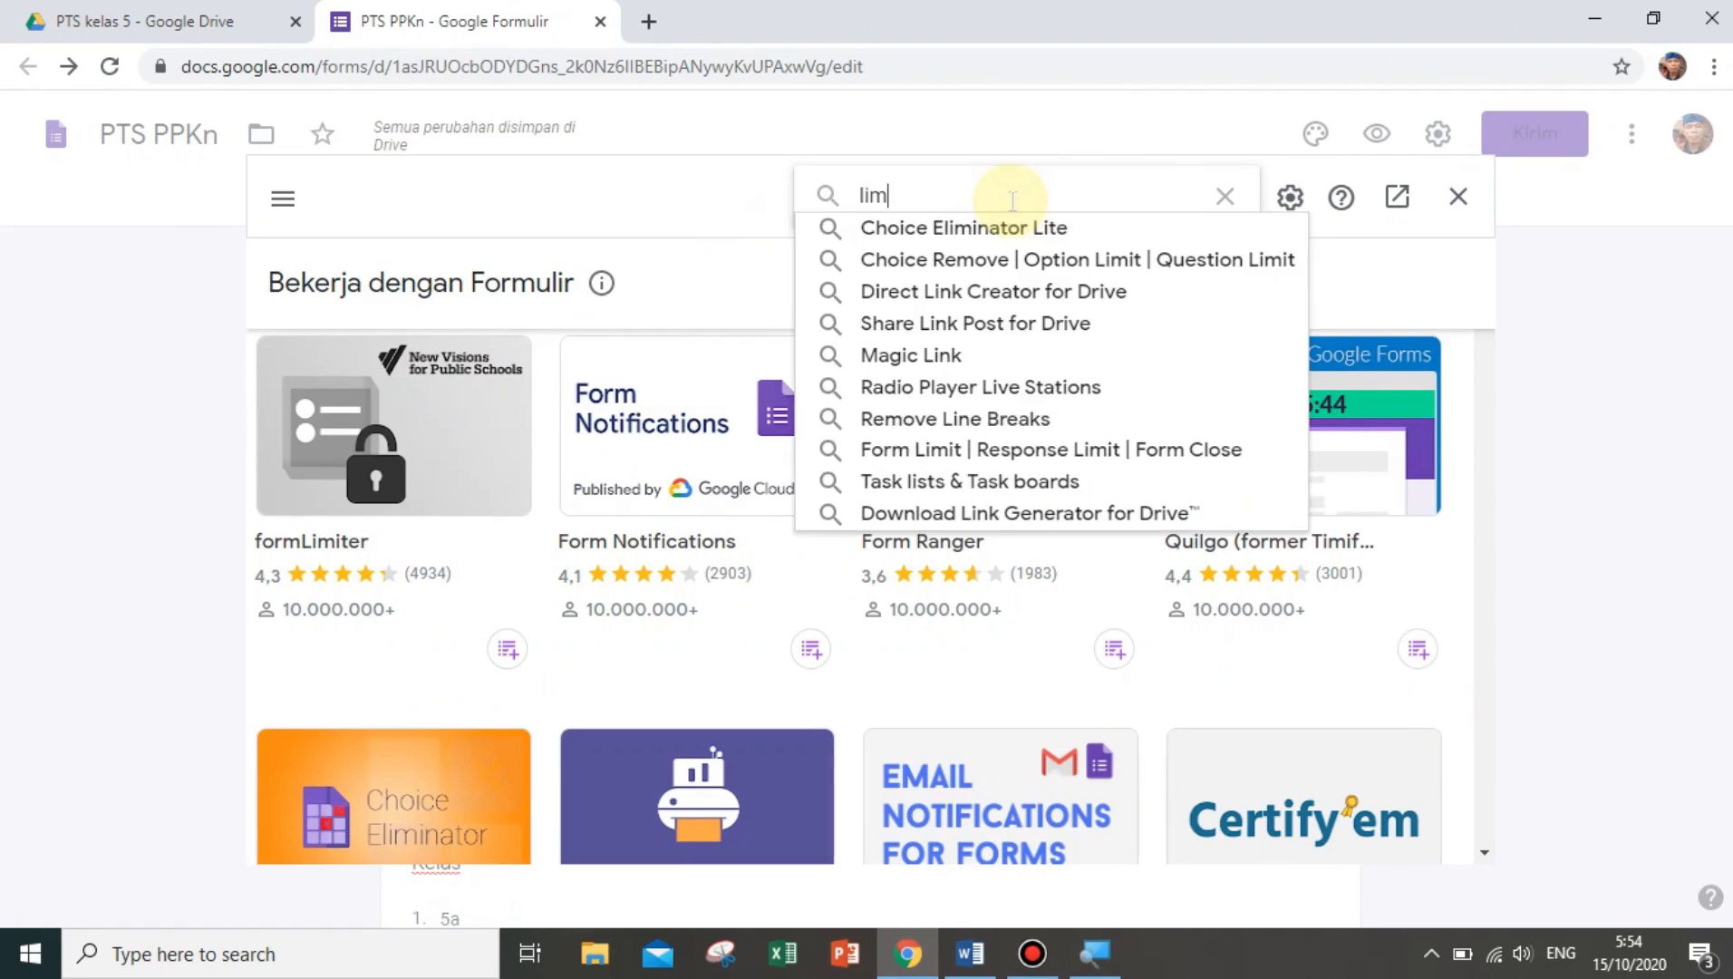
{"action": "type", "text": "iter"}
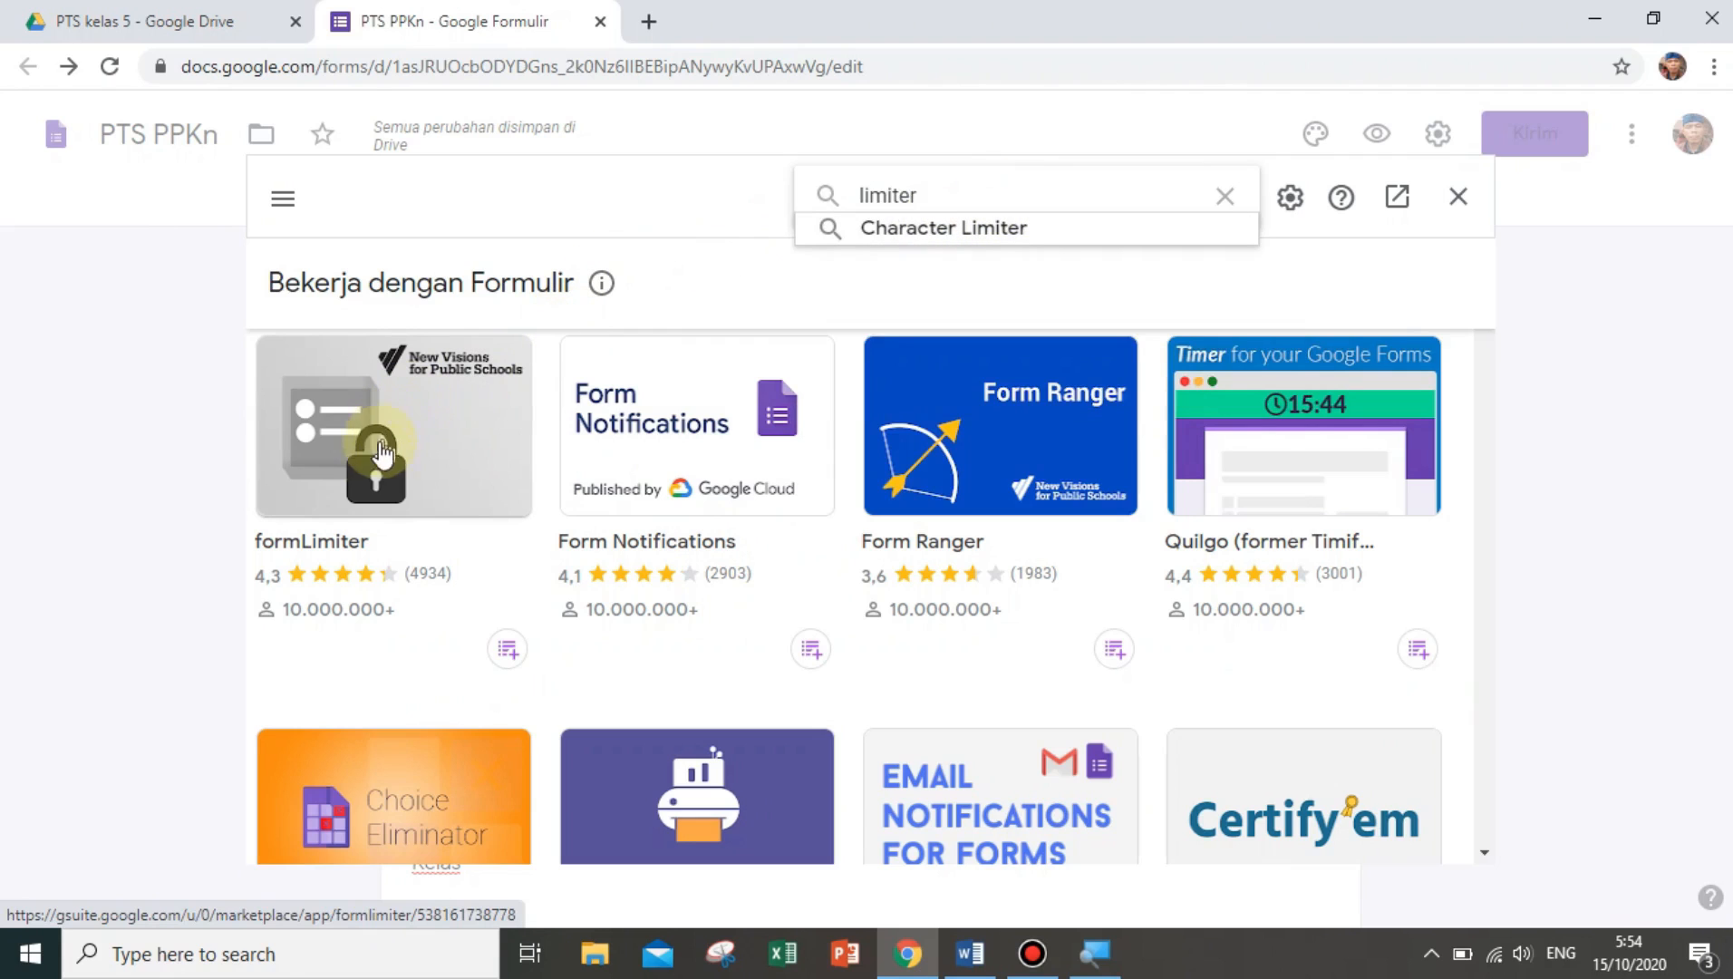
Install the formLimiter add-on, granting it access to the Google account, and close its panel and the marketplace
{"action": "left_click", "coordinate": [450, 428]}
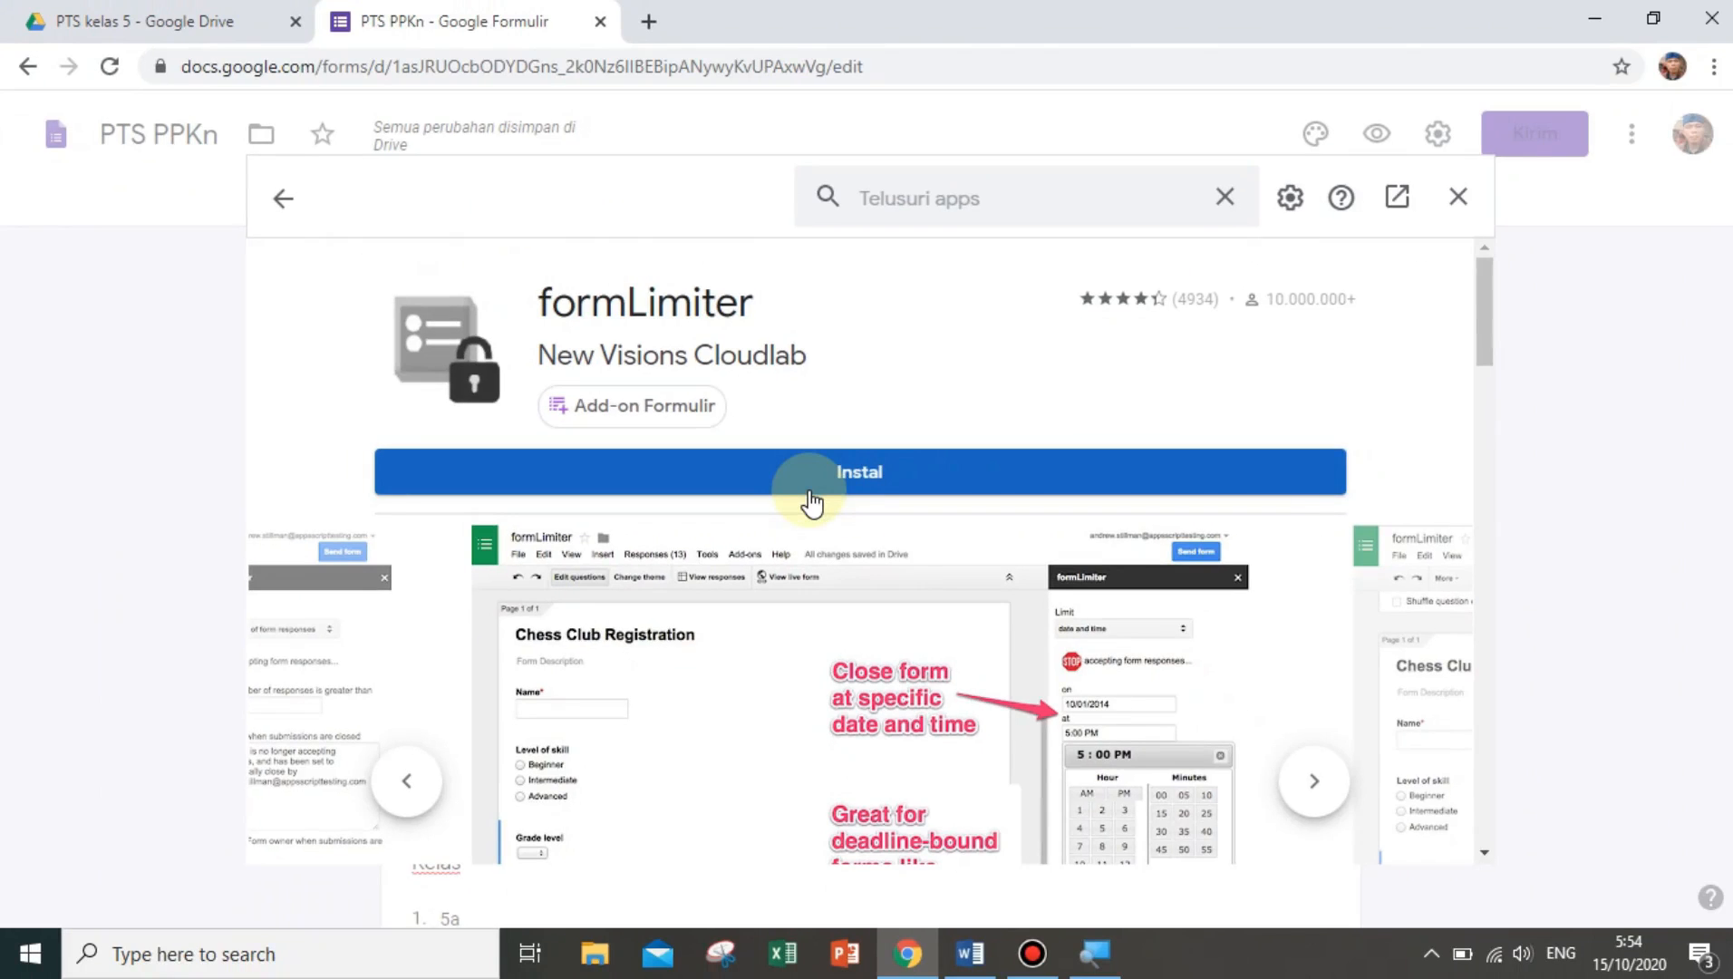
{"action": "left_click", "coordinate": [811, 502]}
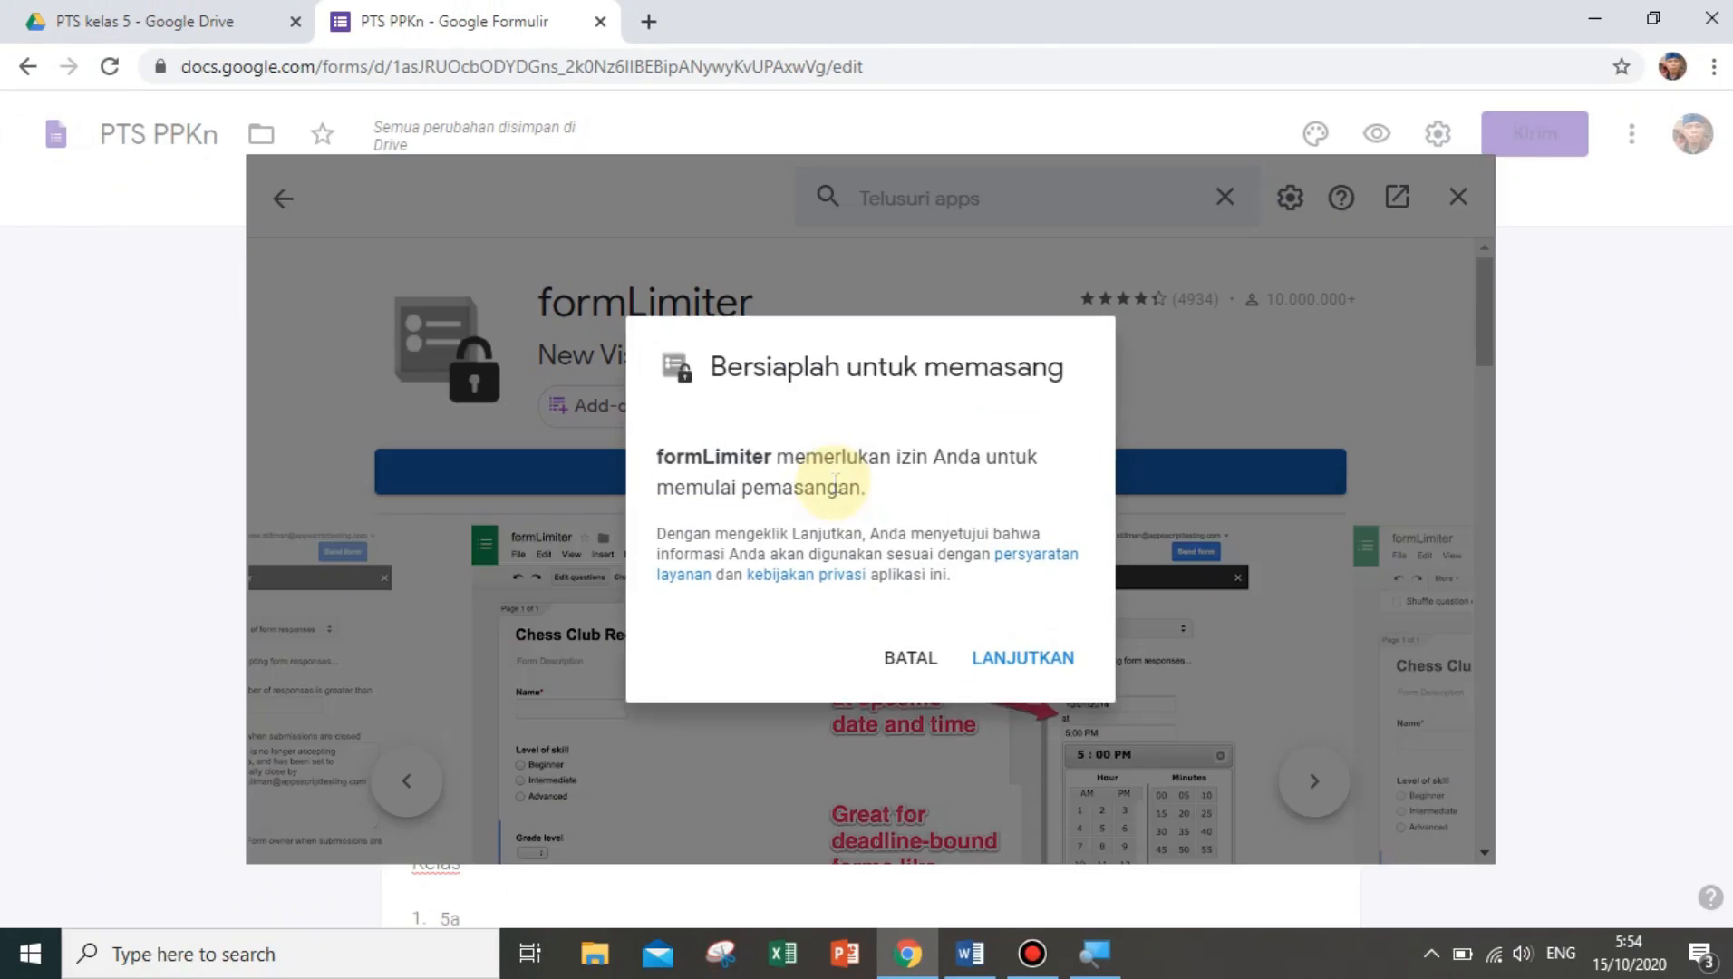
{"action": "left_click", "coordinate": [1034, 661]}
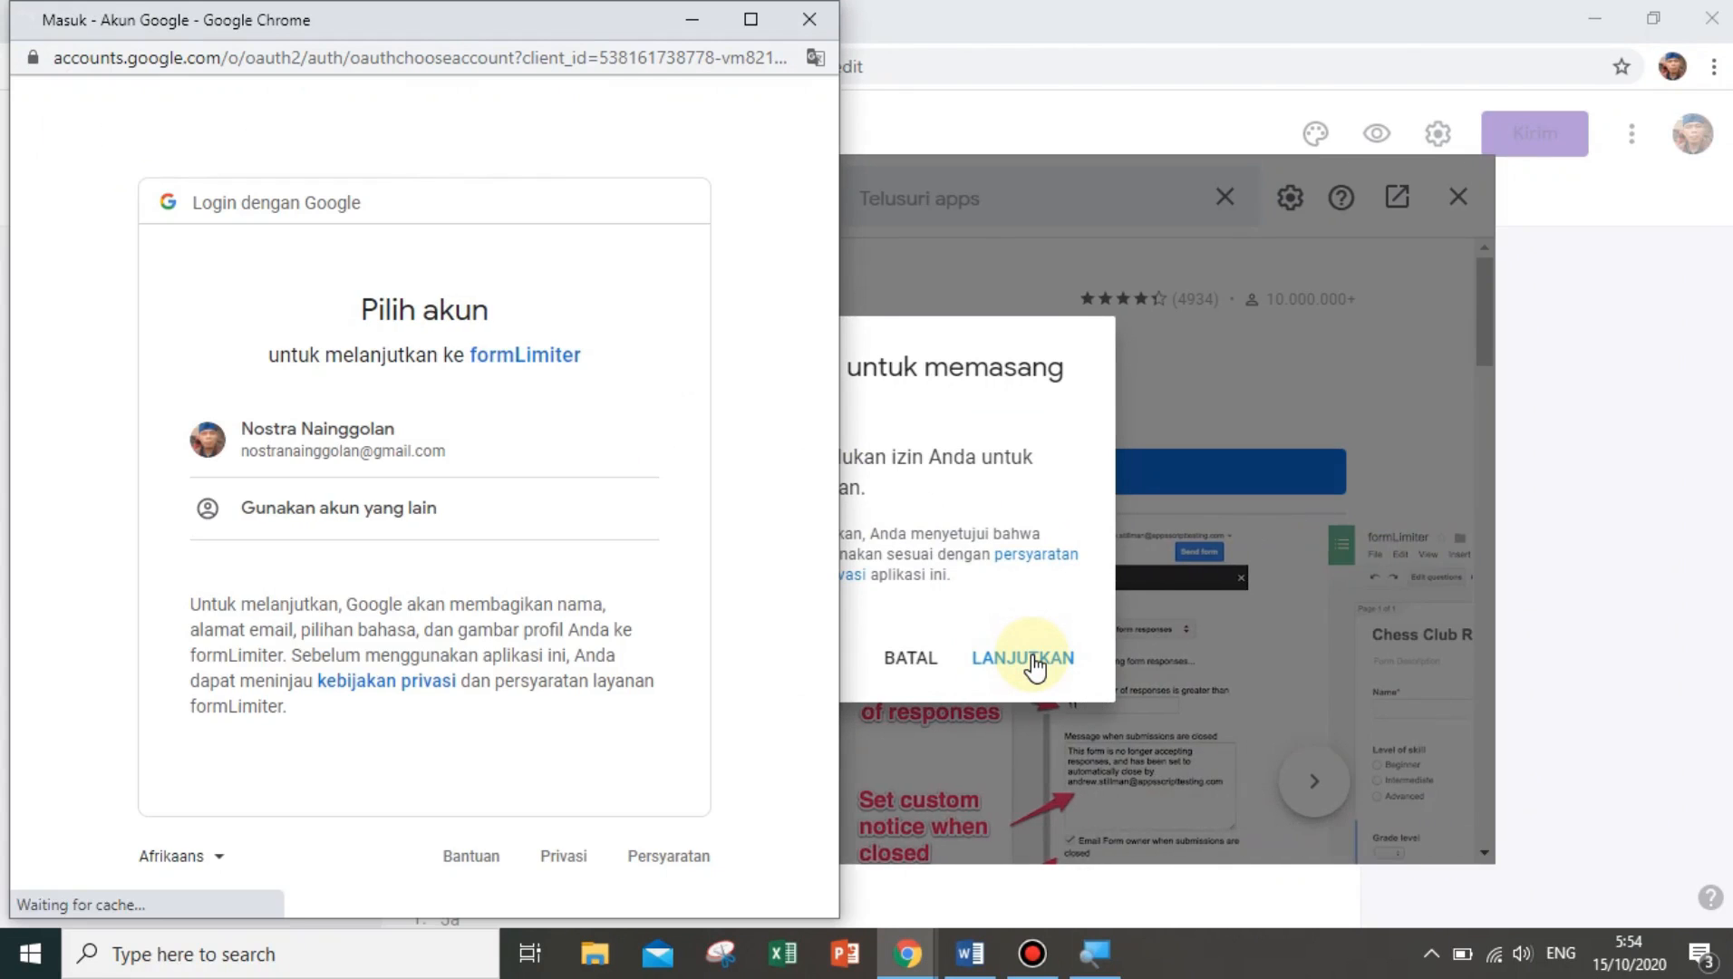
{"action": "left_click", "coordinate": [309, 447]}
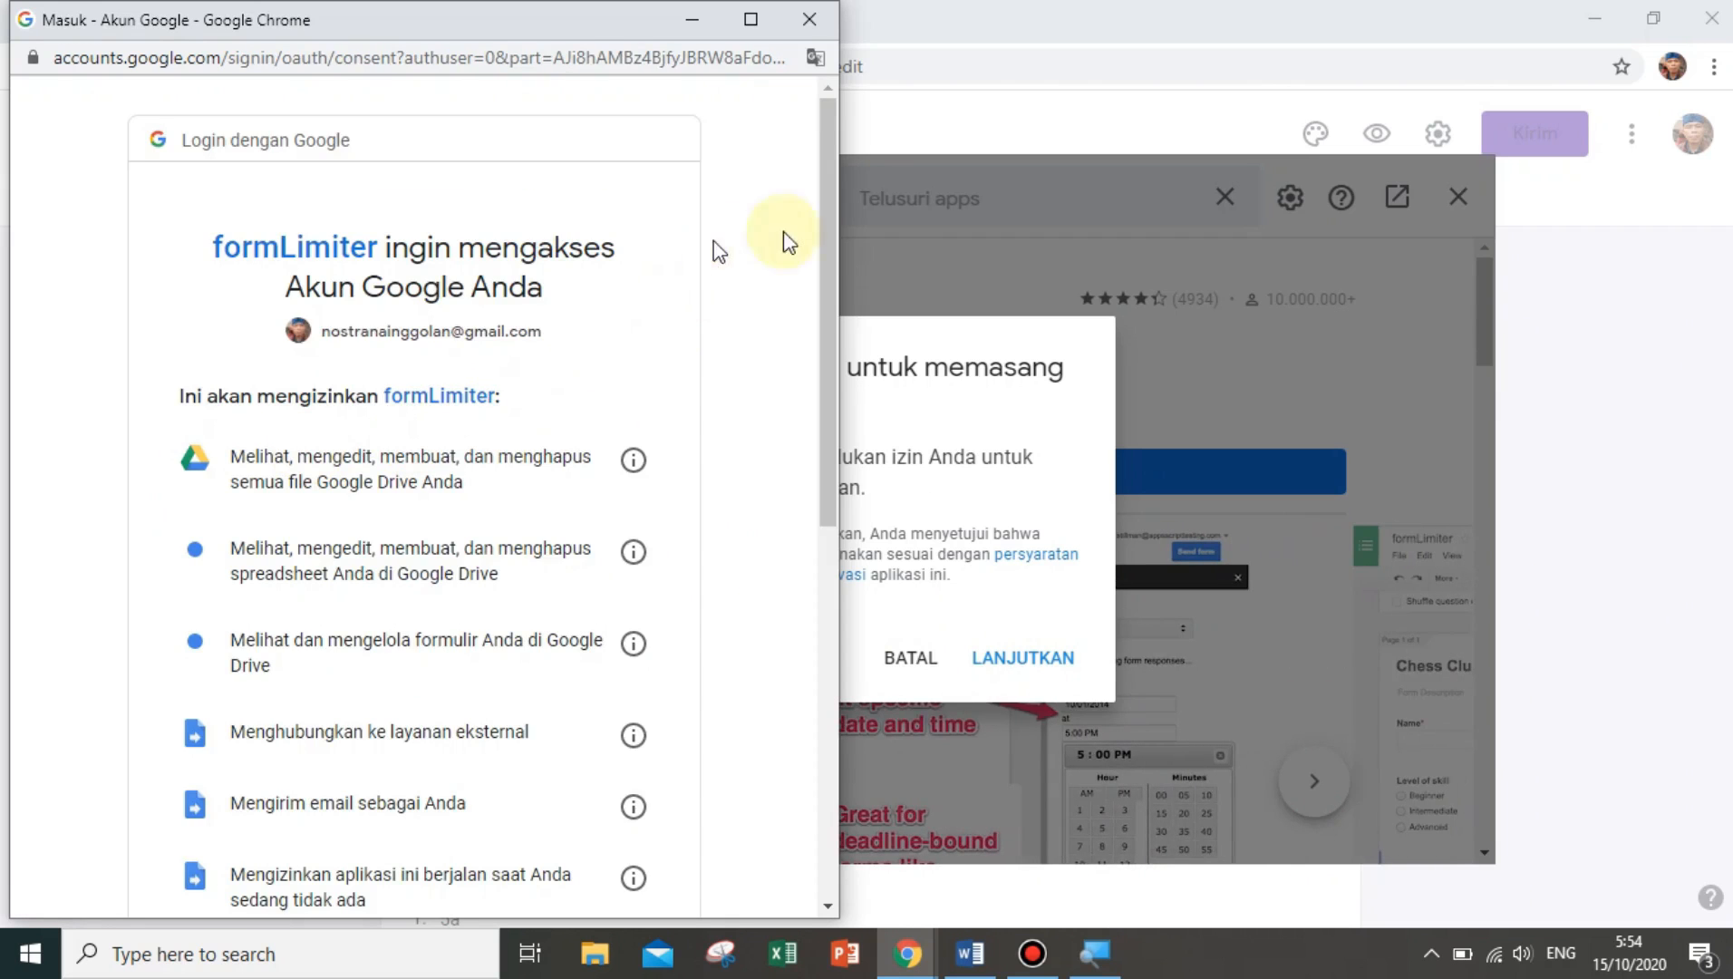
{"action": "left_click_drag", "start_coordinate": [823, 259], "coordinate": [812, 659]}
{"action": "left_click", "coordinate": [598, 735]}
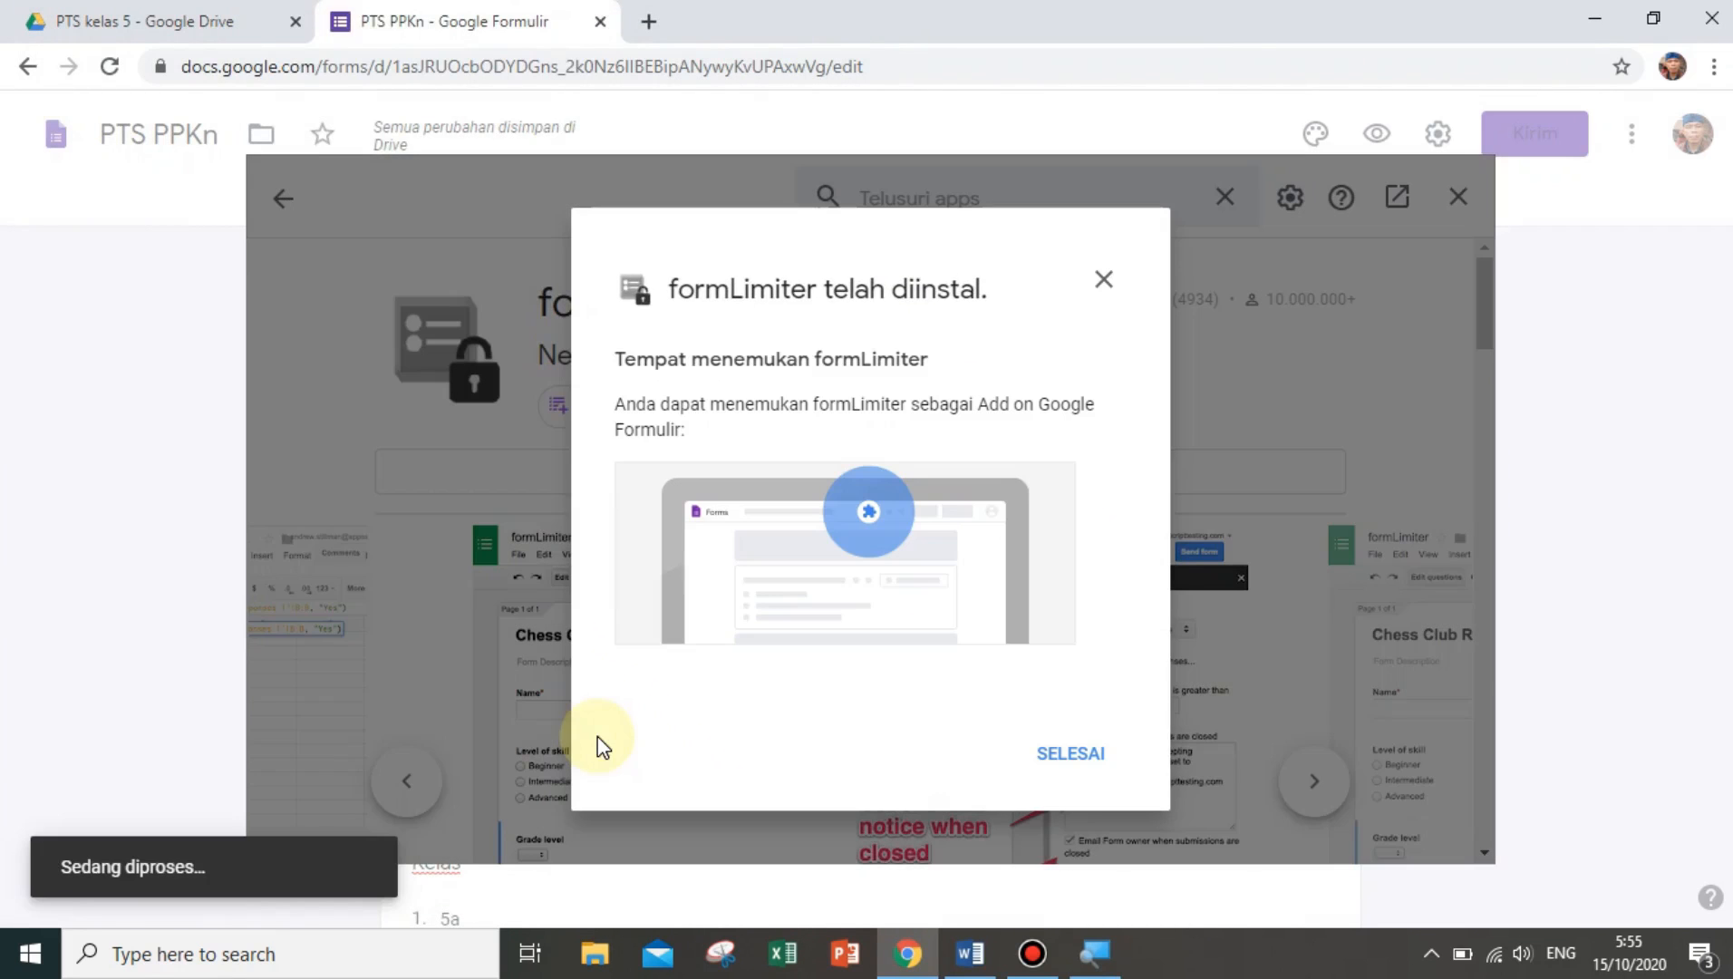
{"action": "left_click", "coordinate": [1102, 761]}
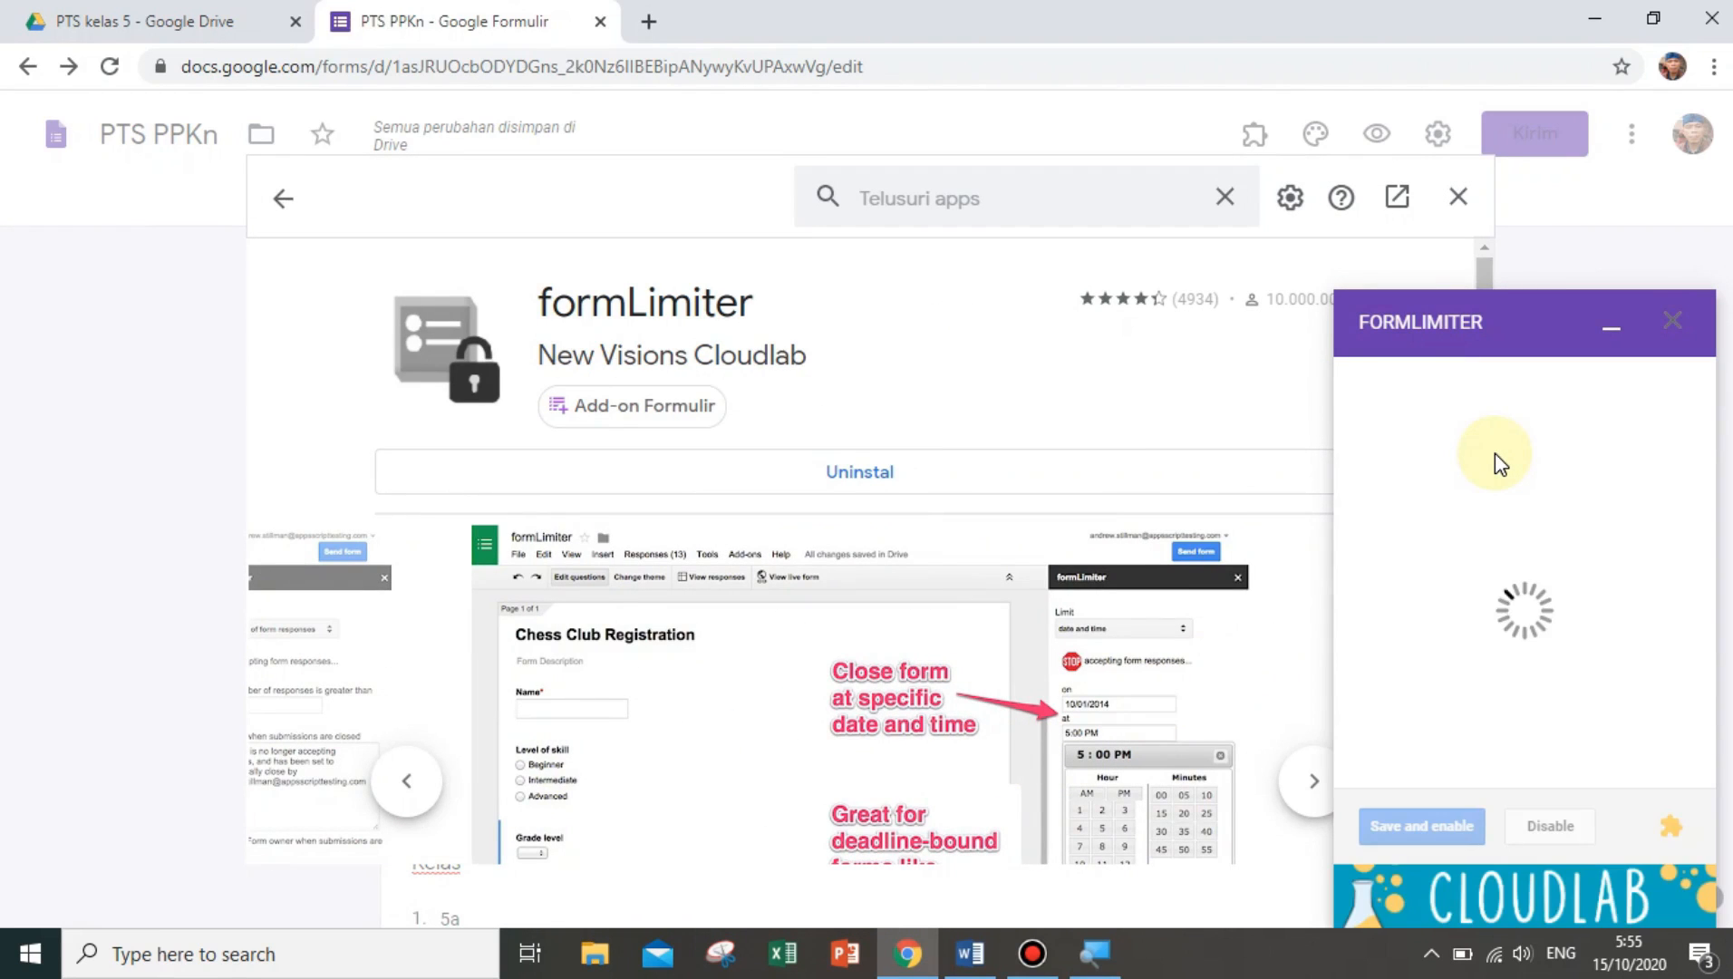
{"action": "left_click", "coordinate": [1670, 325]}
{"action": "left_click", "coordinate": [1459, 198]}
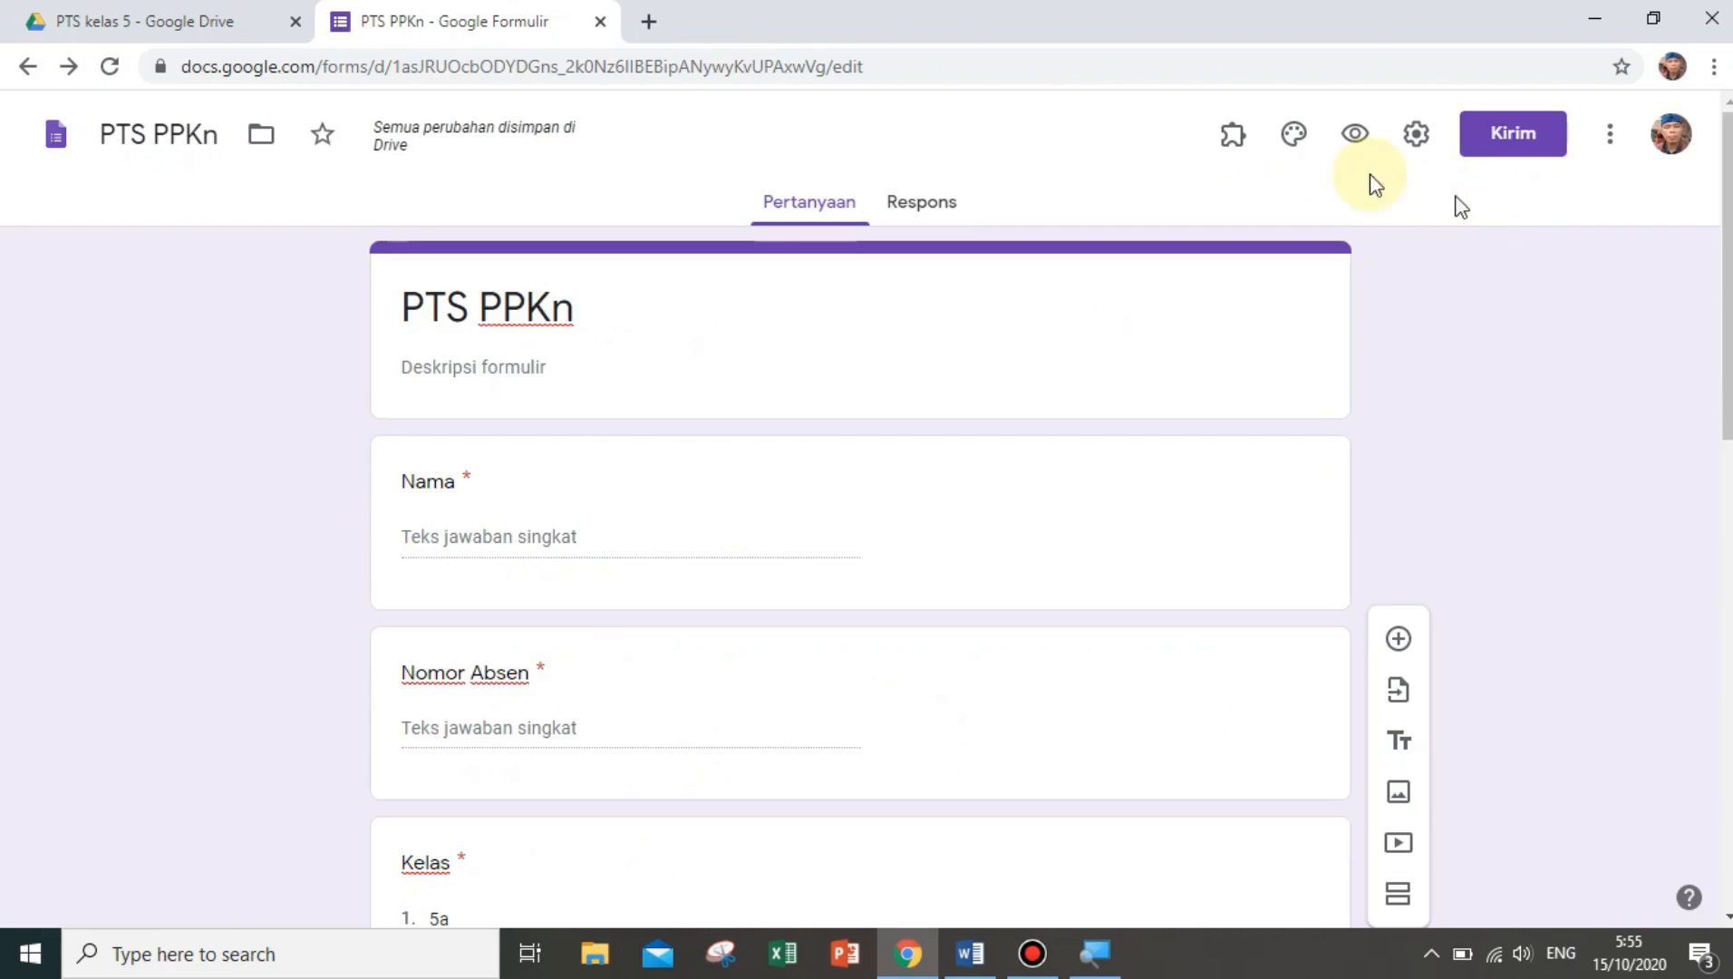
{"action": "scroll", "coordinate": [725, 454], "scroll_direction": "down", "scroll_amount": 5}
{"action": "scroll", "coordinate": [600, 445], "scroll_direction": "down", "scroll_amount": 8}
{"action": "scroll", "coordinate": [600, 435], "scroll_direction": "up", "scroll_amount": 4}
{"action": "scroll", "coordinate": [614, 528], "scroll_direction": "down", "scroll_amount": 4}
{"action": "scroll", "coordinate": [614, 528], "scroll_direction": "up", "scroll_amount": 7}
{"action": "scroll", "coordinate": [613, 524], "scroll_direction": "up", "scroll_amount": 6}
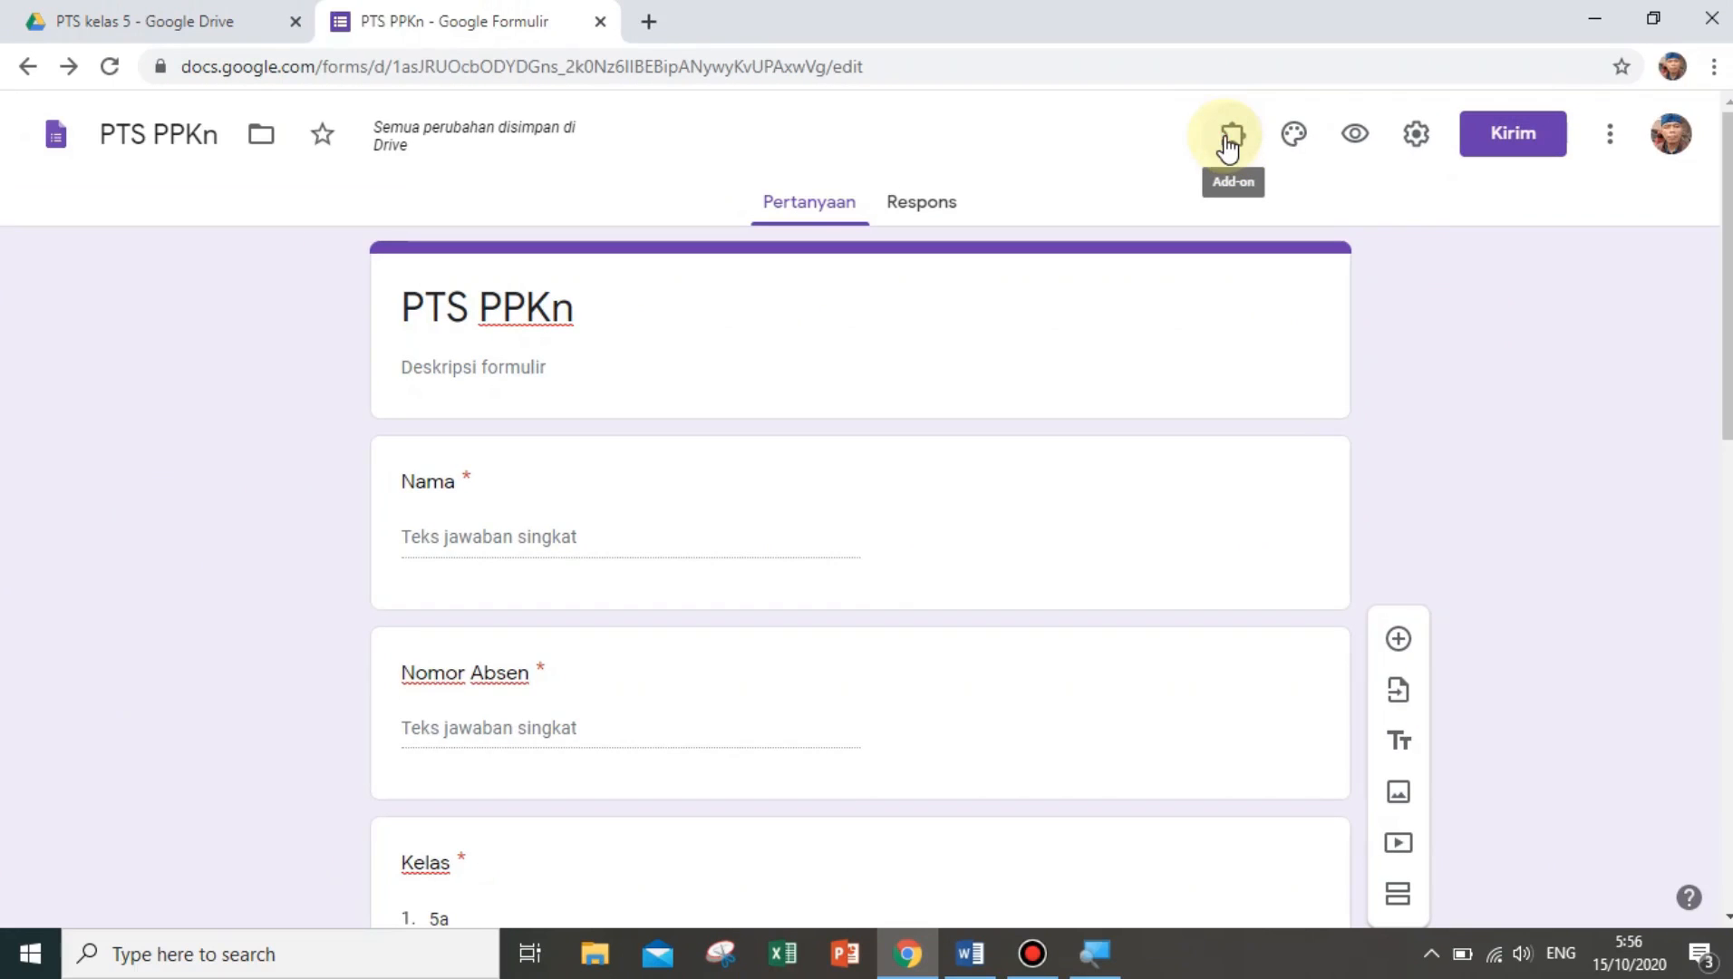
Open formLimiter's limit settings and set the limit type to date and time
{"action": "left_click", "coordinate": [1228, 145]}
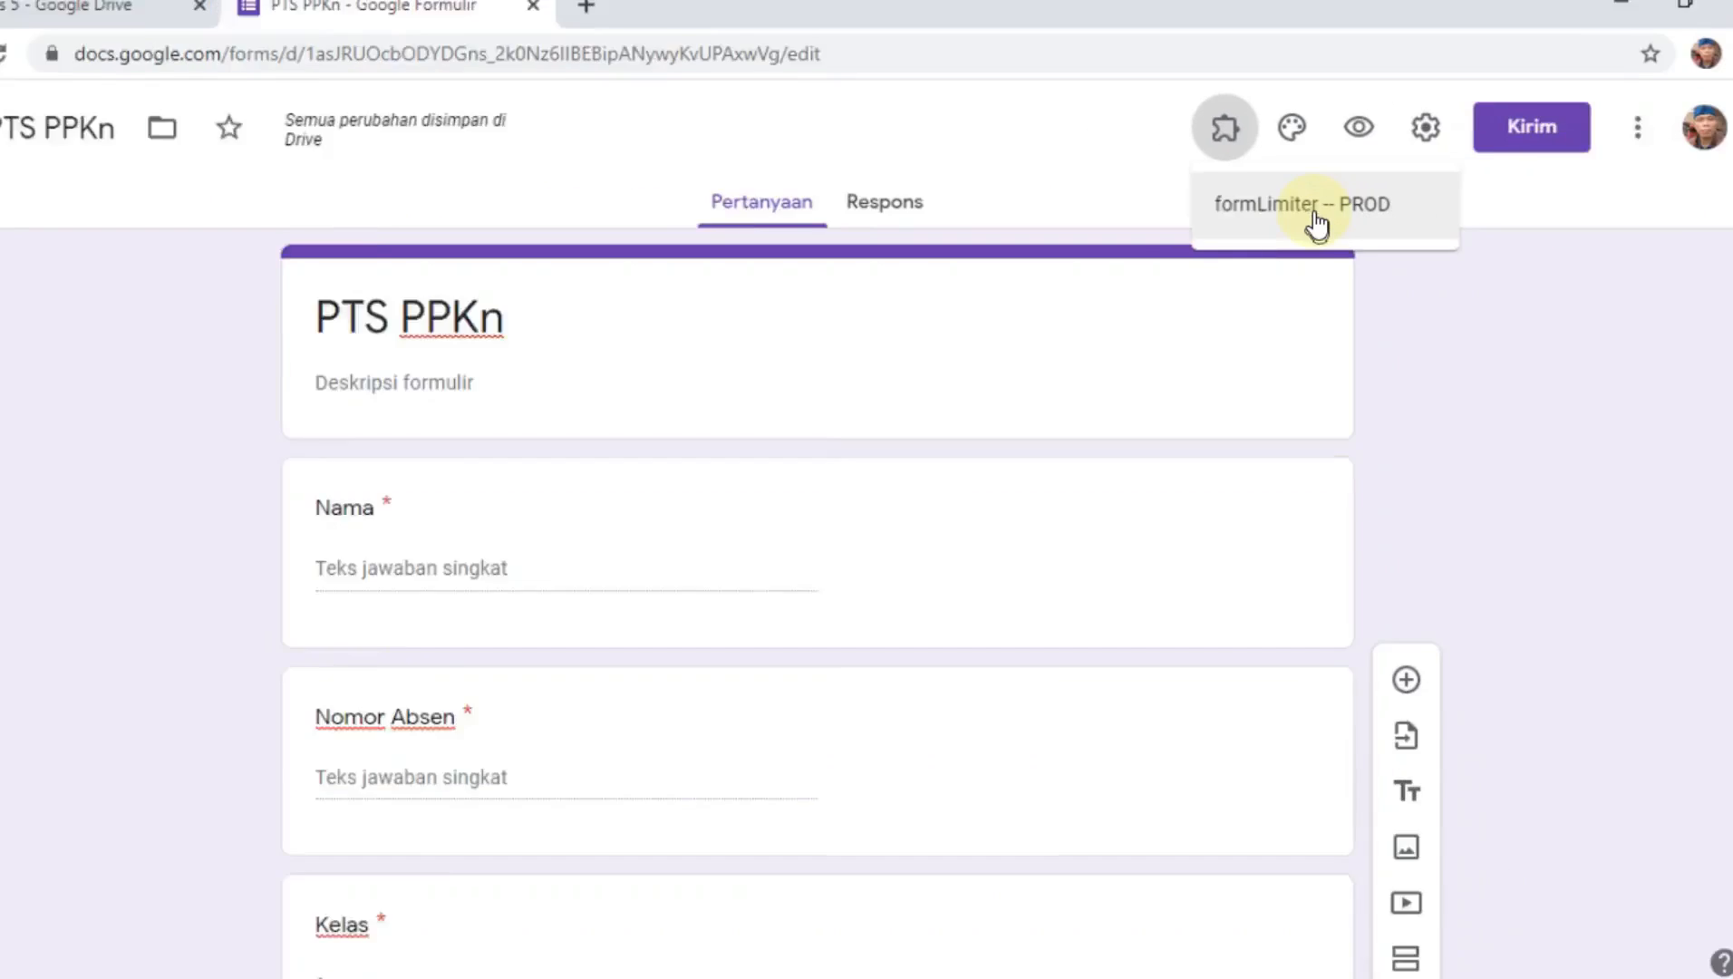
{"action": "left_click", "coordinate": [1316, 218]}
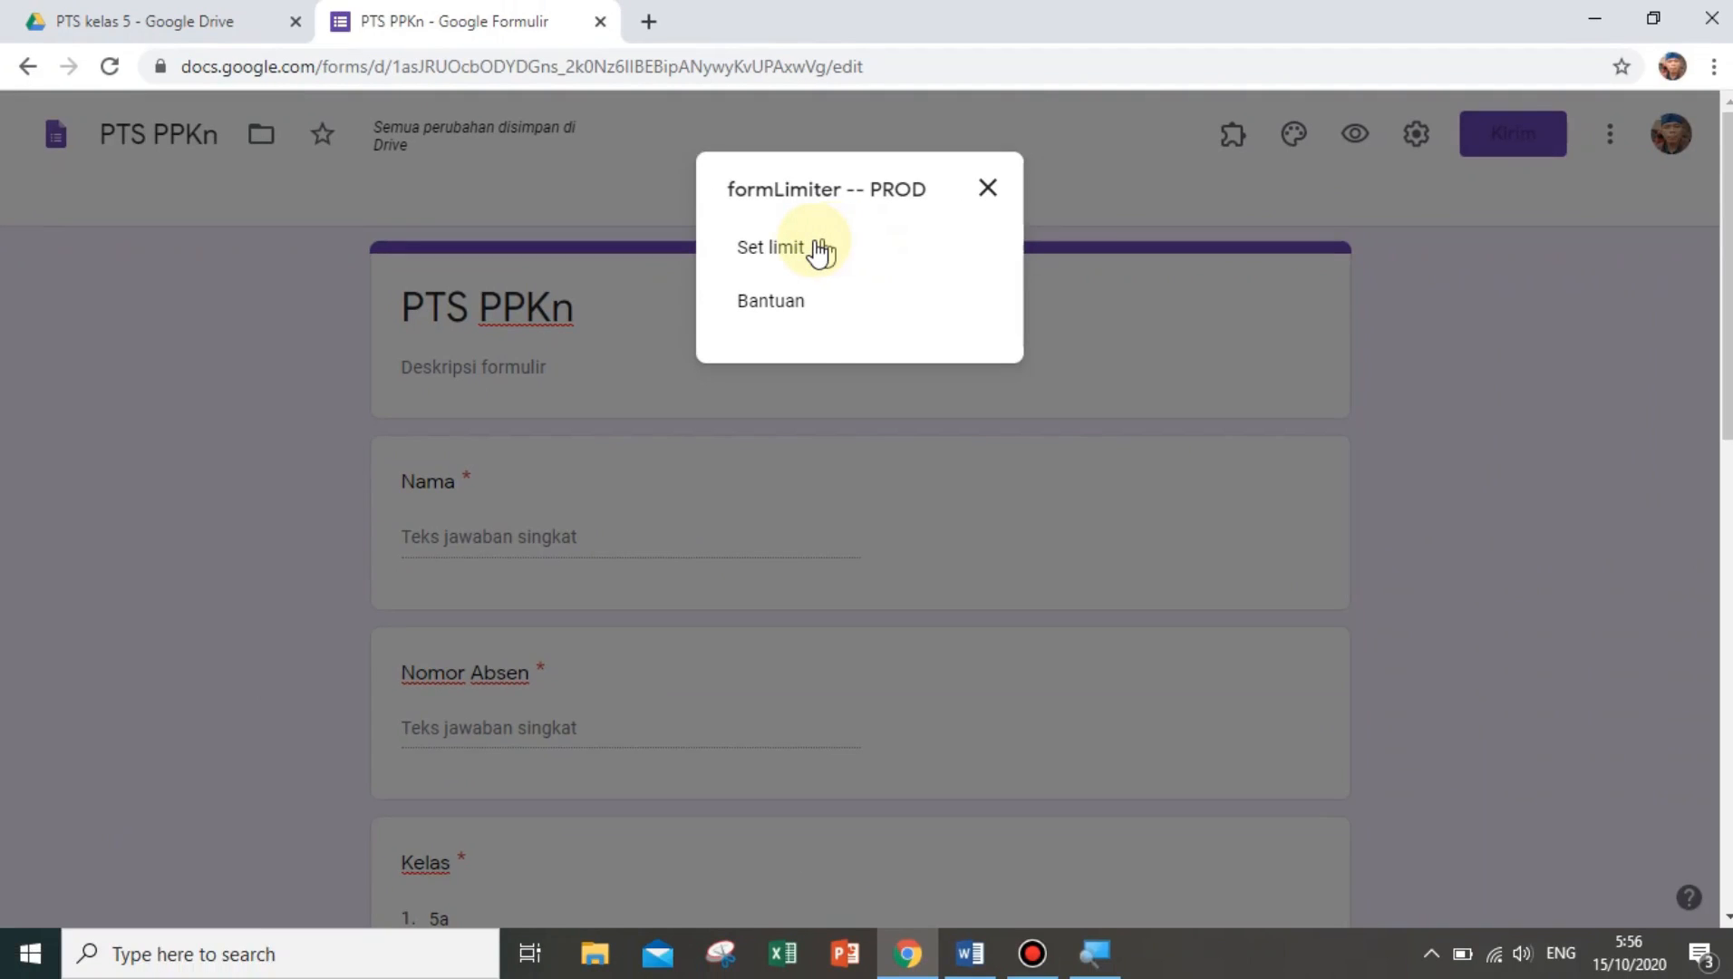
{"action": "left_click", "coordinate": [776, 253]}
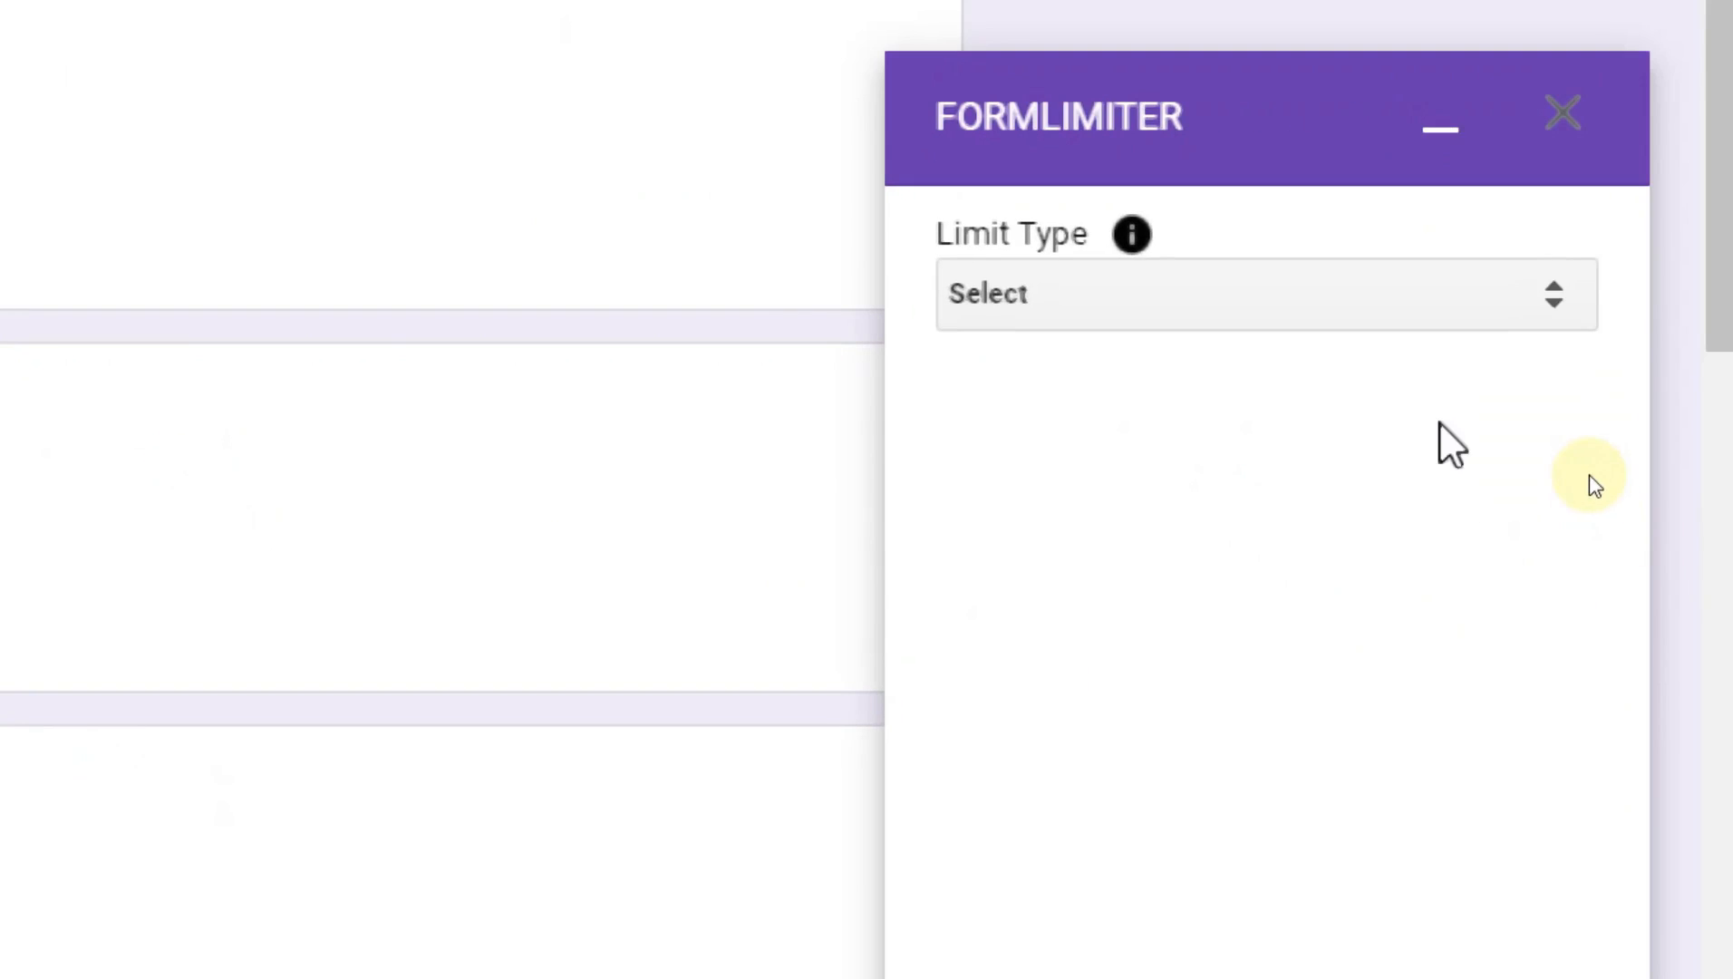
{"action": "left_click", "coordinate": [1554, 295]}
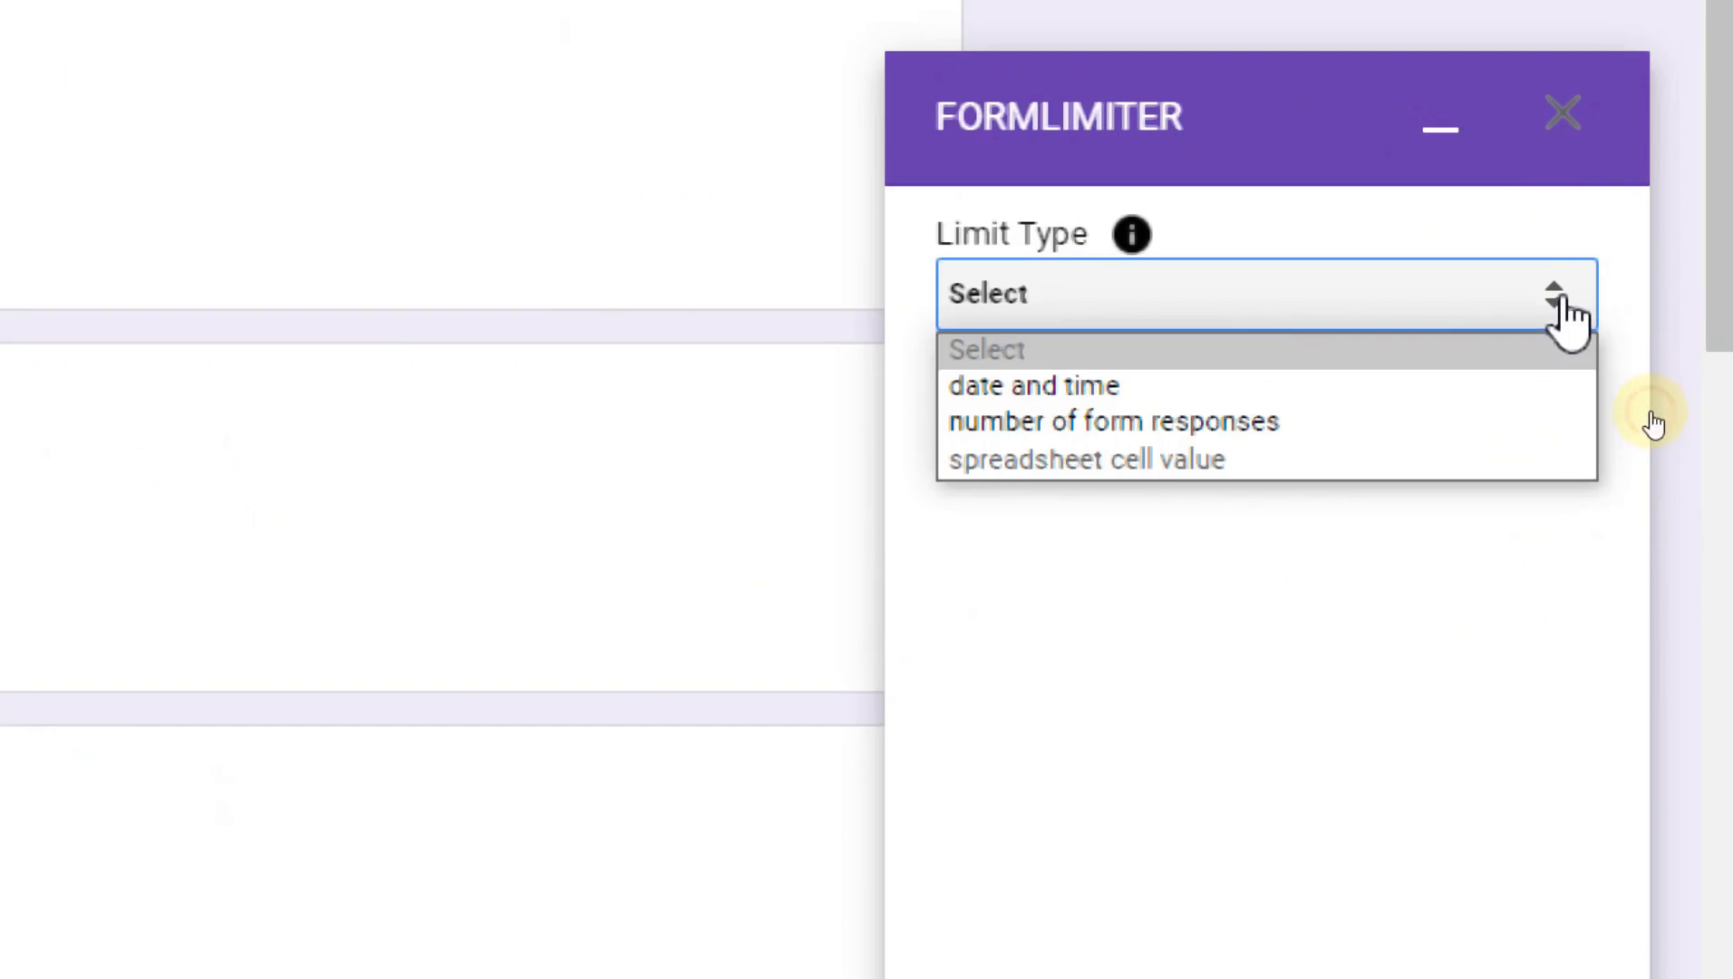
{"action": "left_click", "coordinate": [1030, 388]}
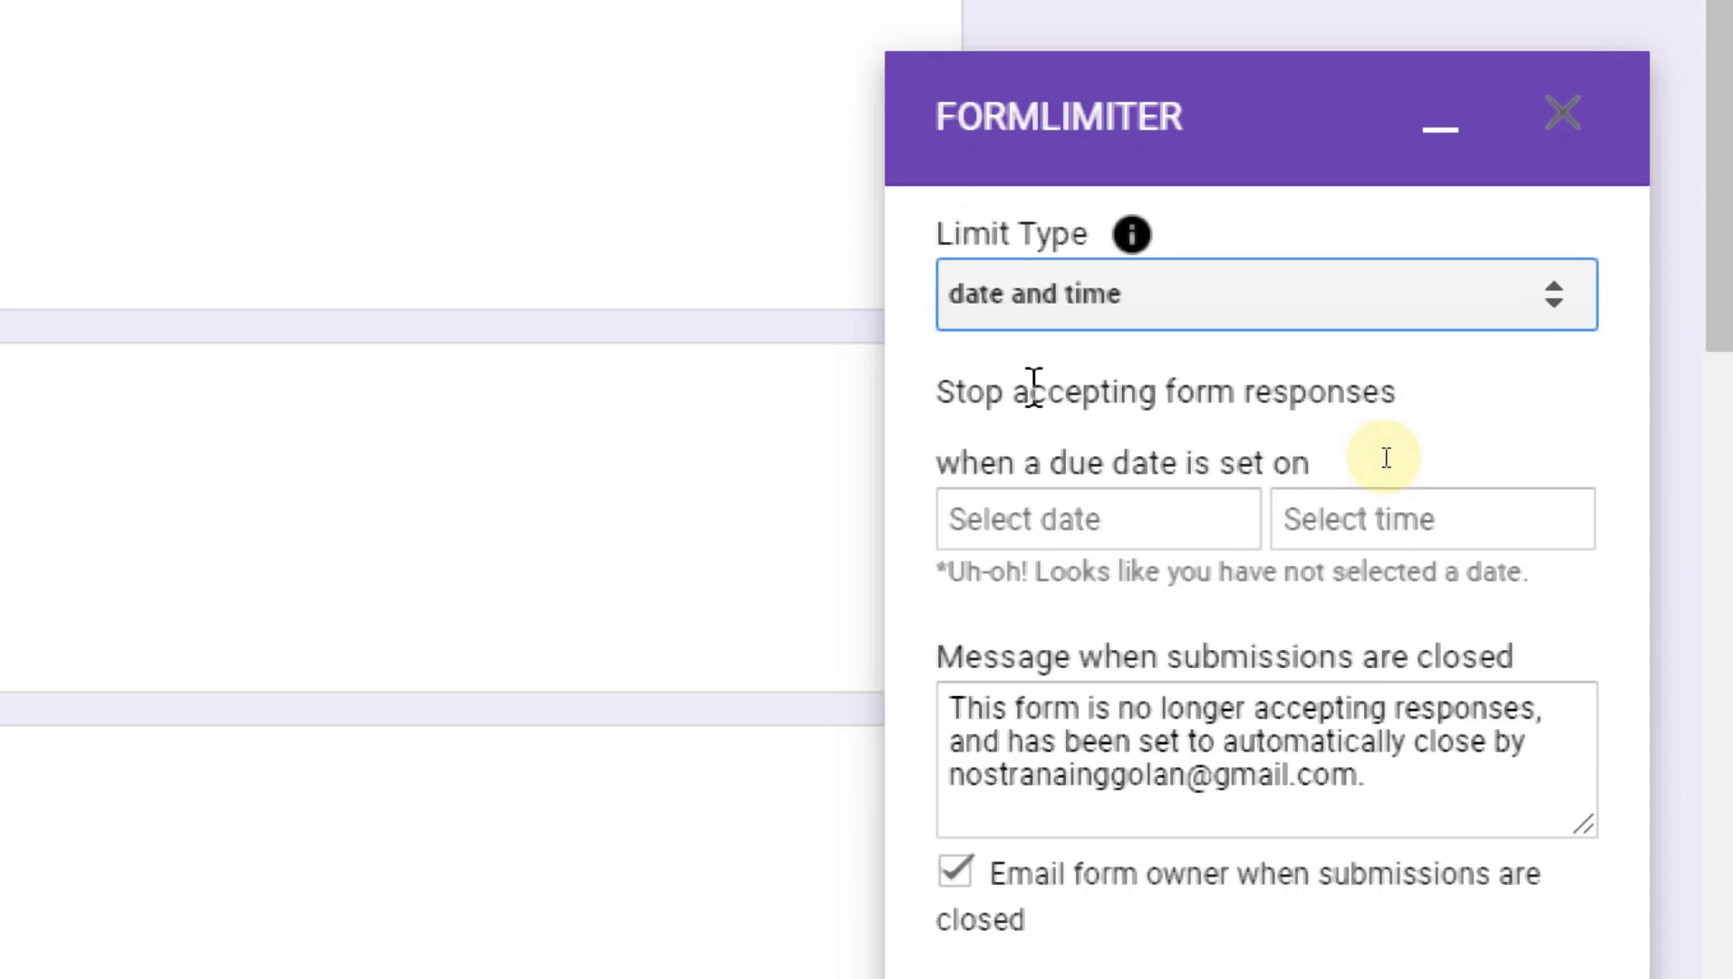
Set the due date on which the form stops accepting responses to 10/15/2020
{"action": "left_click", "coordinate": [1119, 519]}
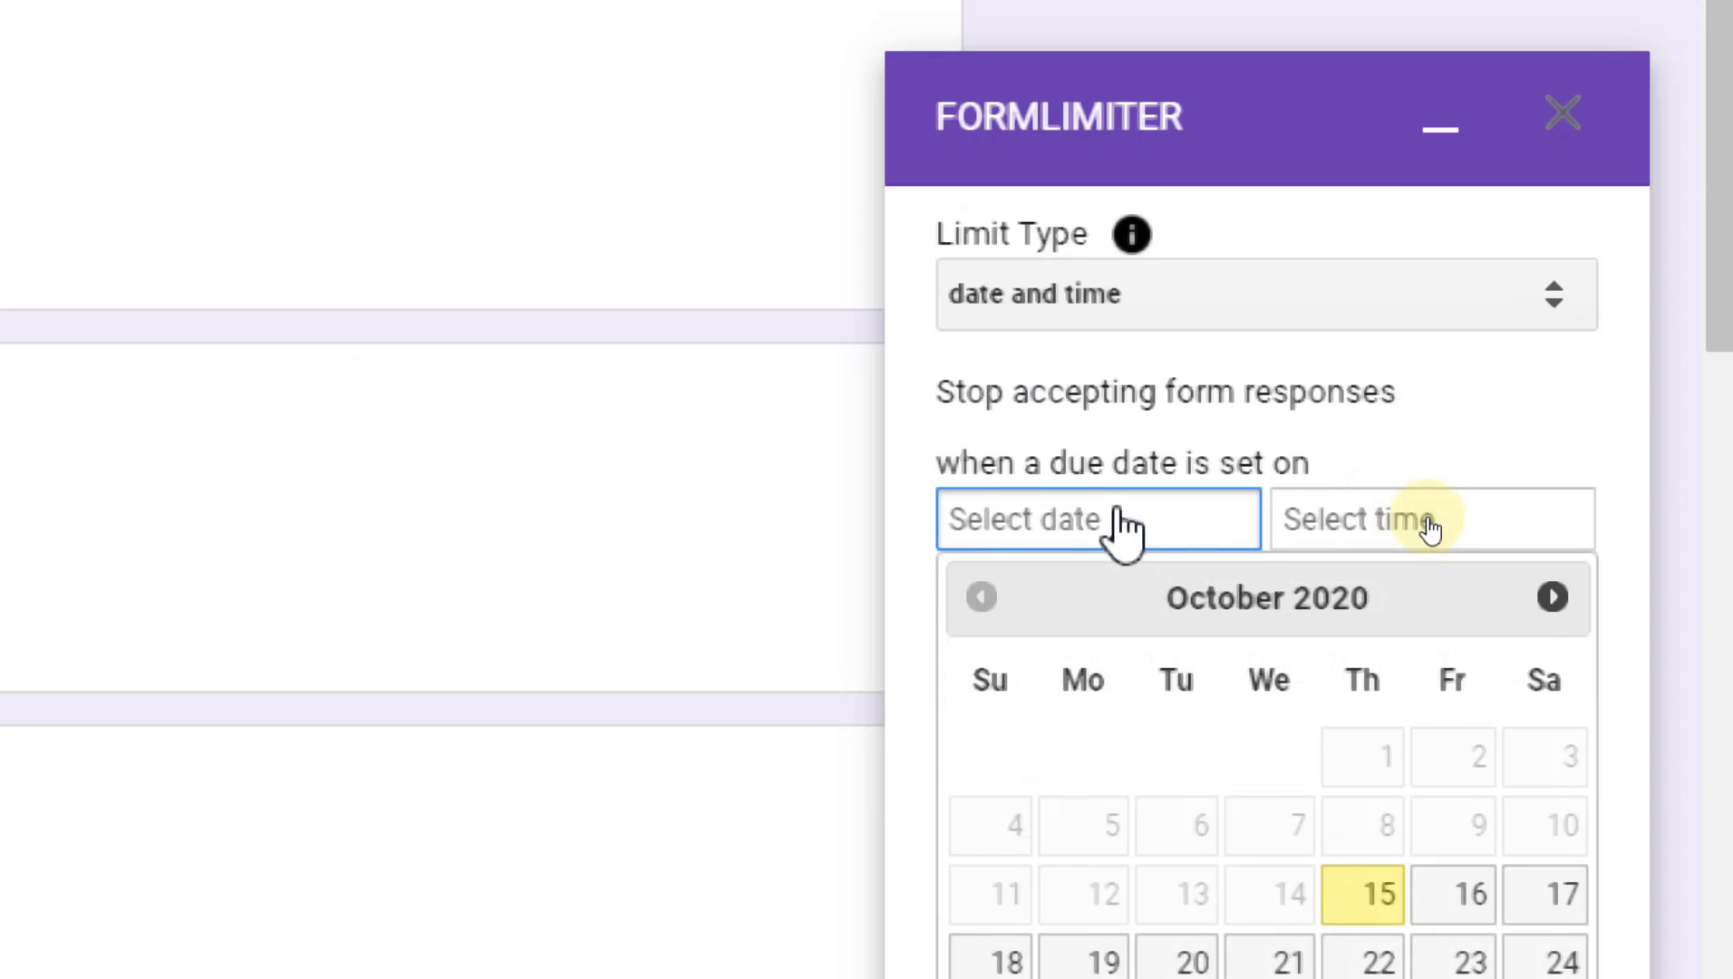
{"action": "scroll", "coordinate": [1117, 509], "scroll_direction": "down", "scroll_amount": 2}
{"action": "scroll", "coordinate": [1116, 509], "scroll_direction": "up", "scroll_amount": 1}
{"action": "scroll", "coordinate": [1116, 510], "scroll_direction": "down", "scroll_amount": 1}
{"action": "left_click_drag", "start_coordinate": [1729, 290], "coordinate": [1722, 343]}
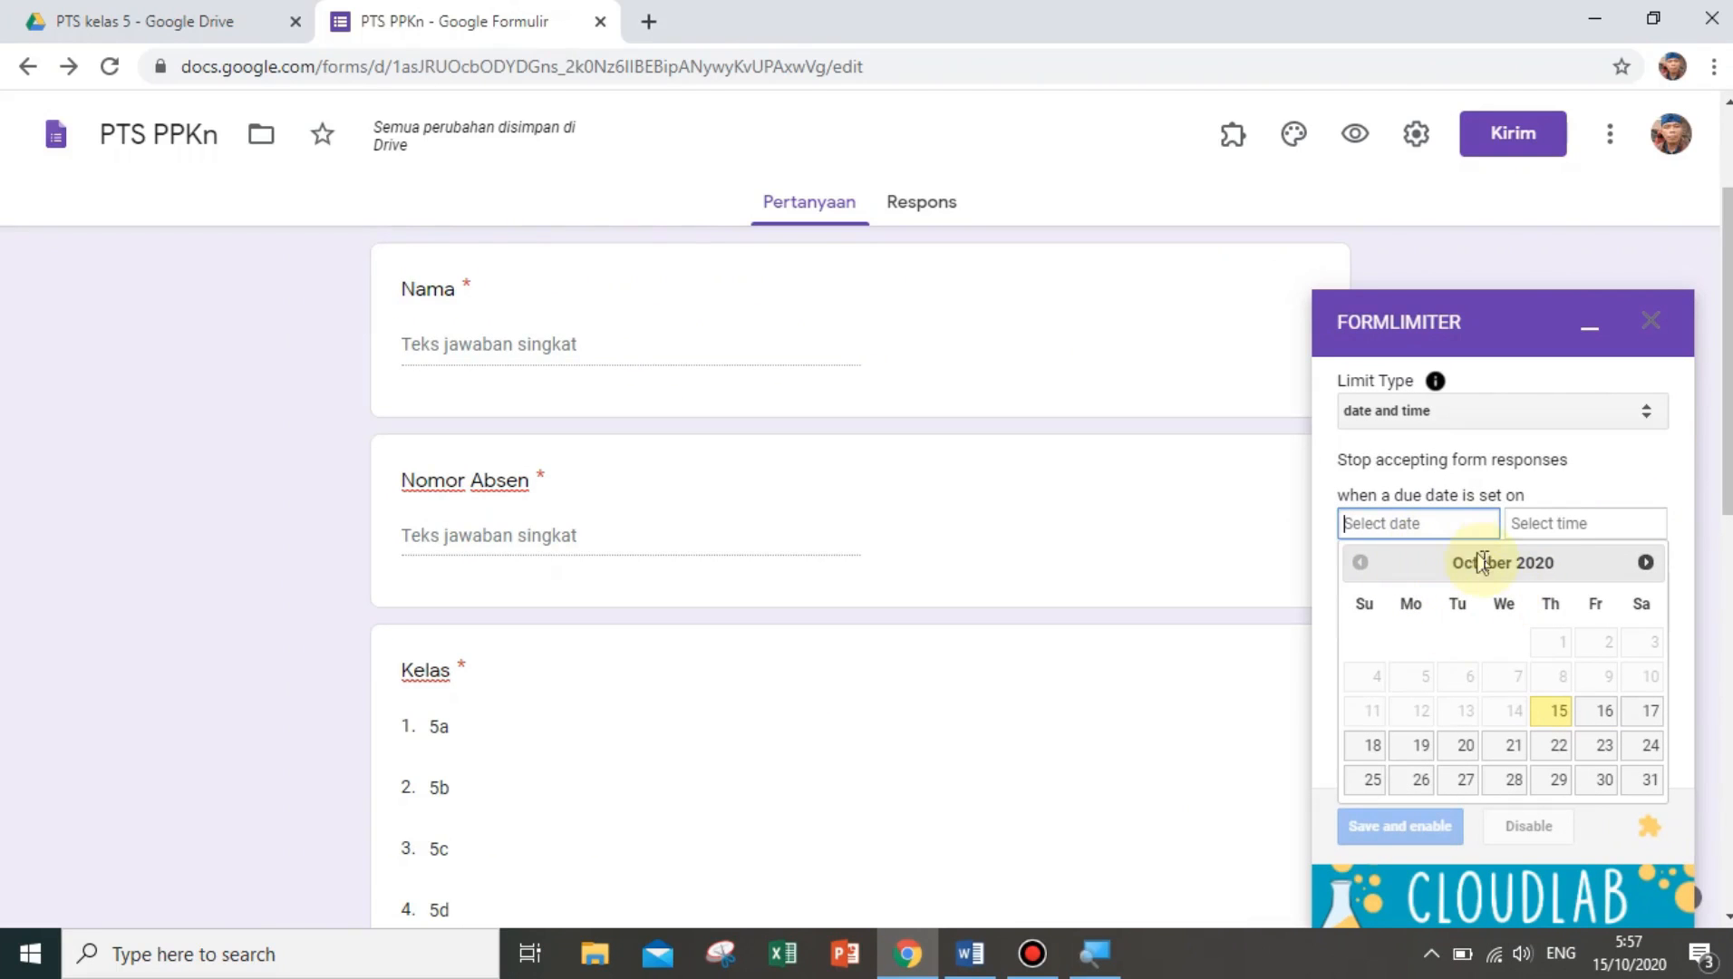
{"action": "left_click", "coordinate": [1559, 714]}
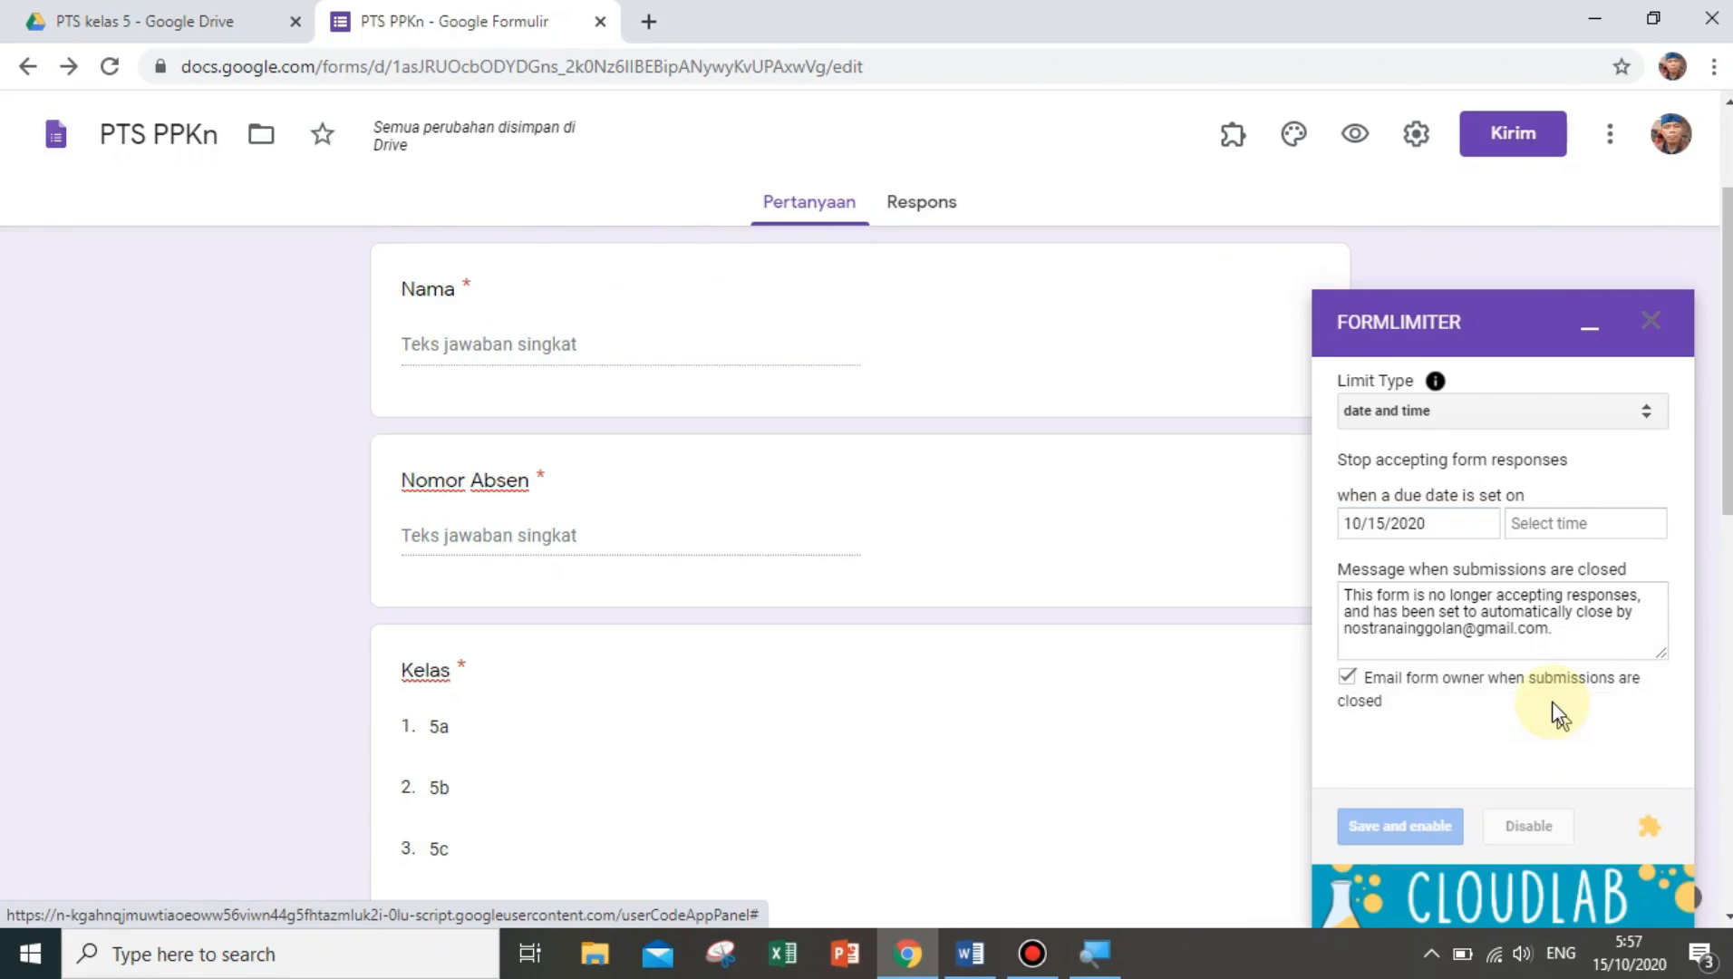
{"action": "left_click", "coordinate": [1419, 525]}
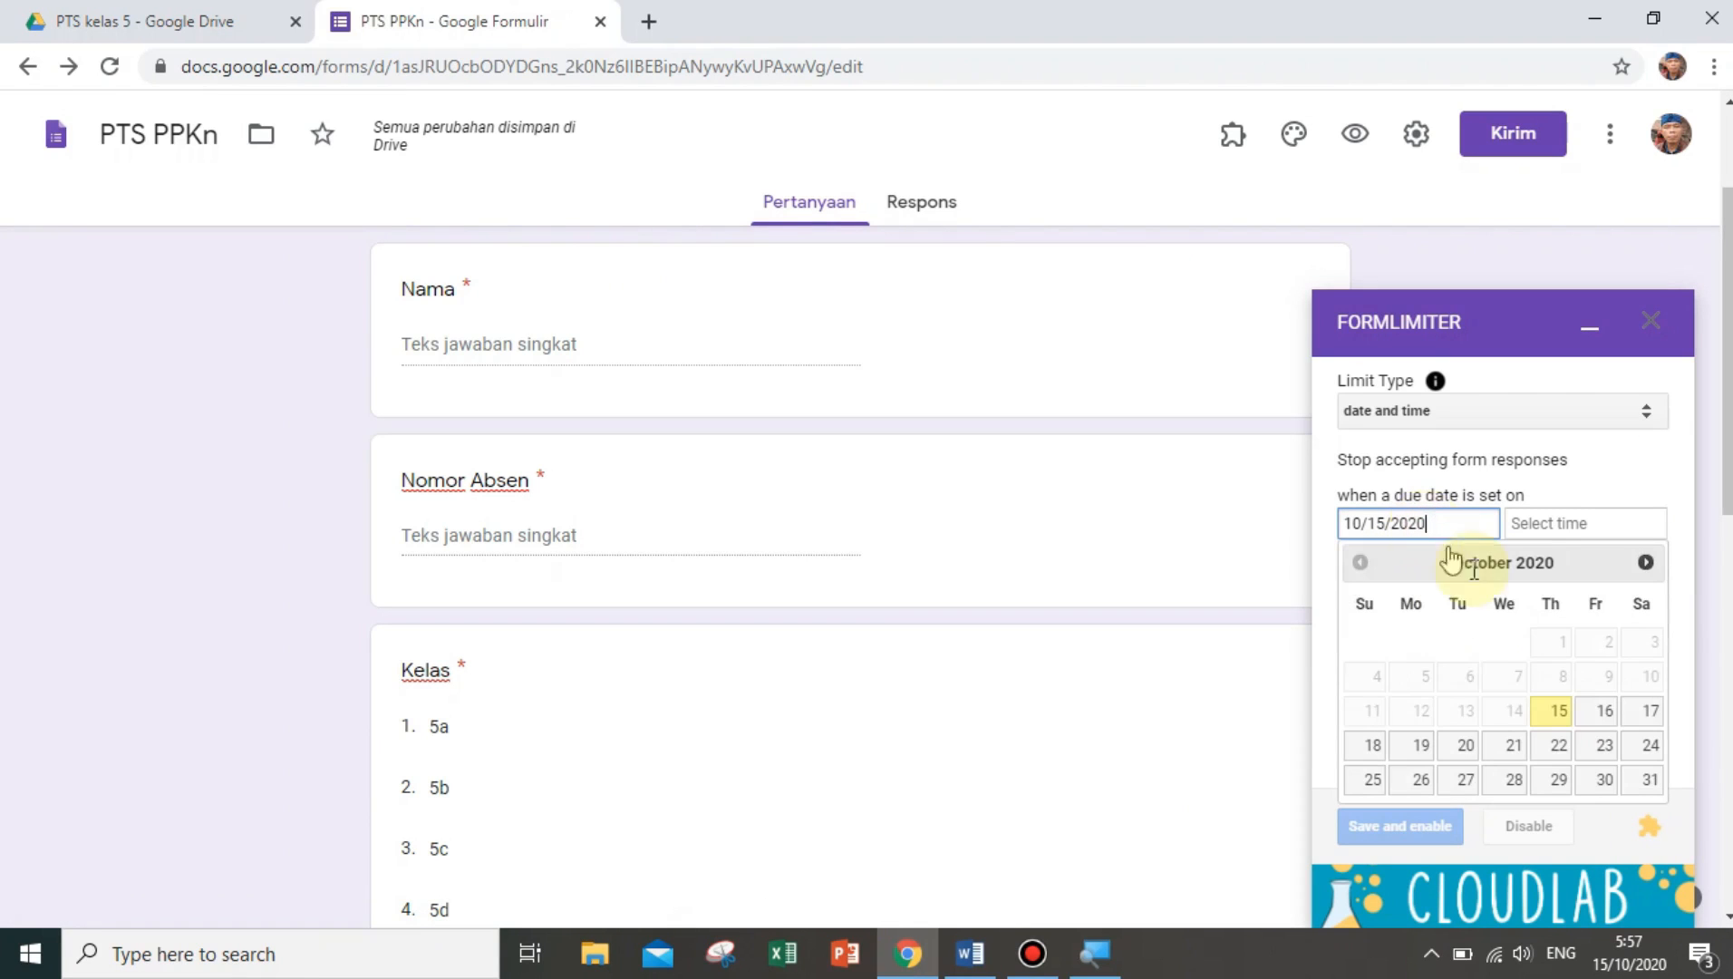
{"action": "left_click", "coordinate": [1552, 711]}
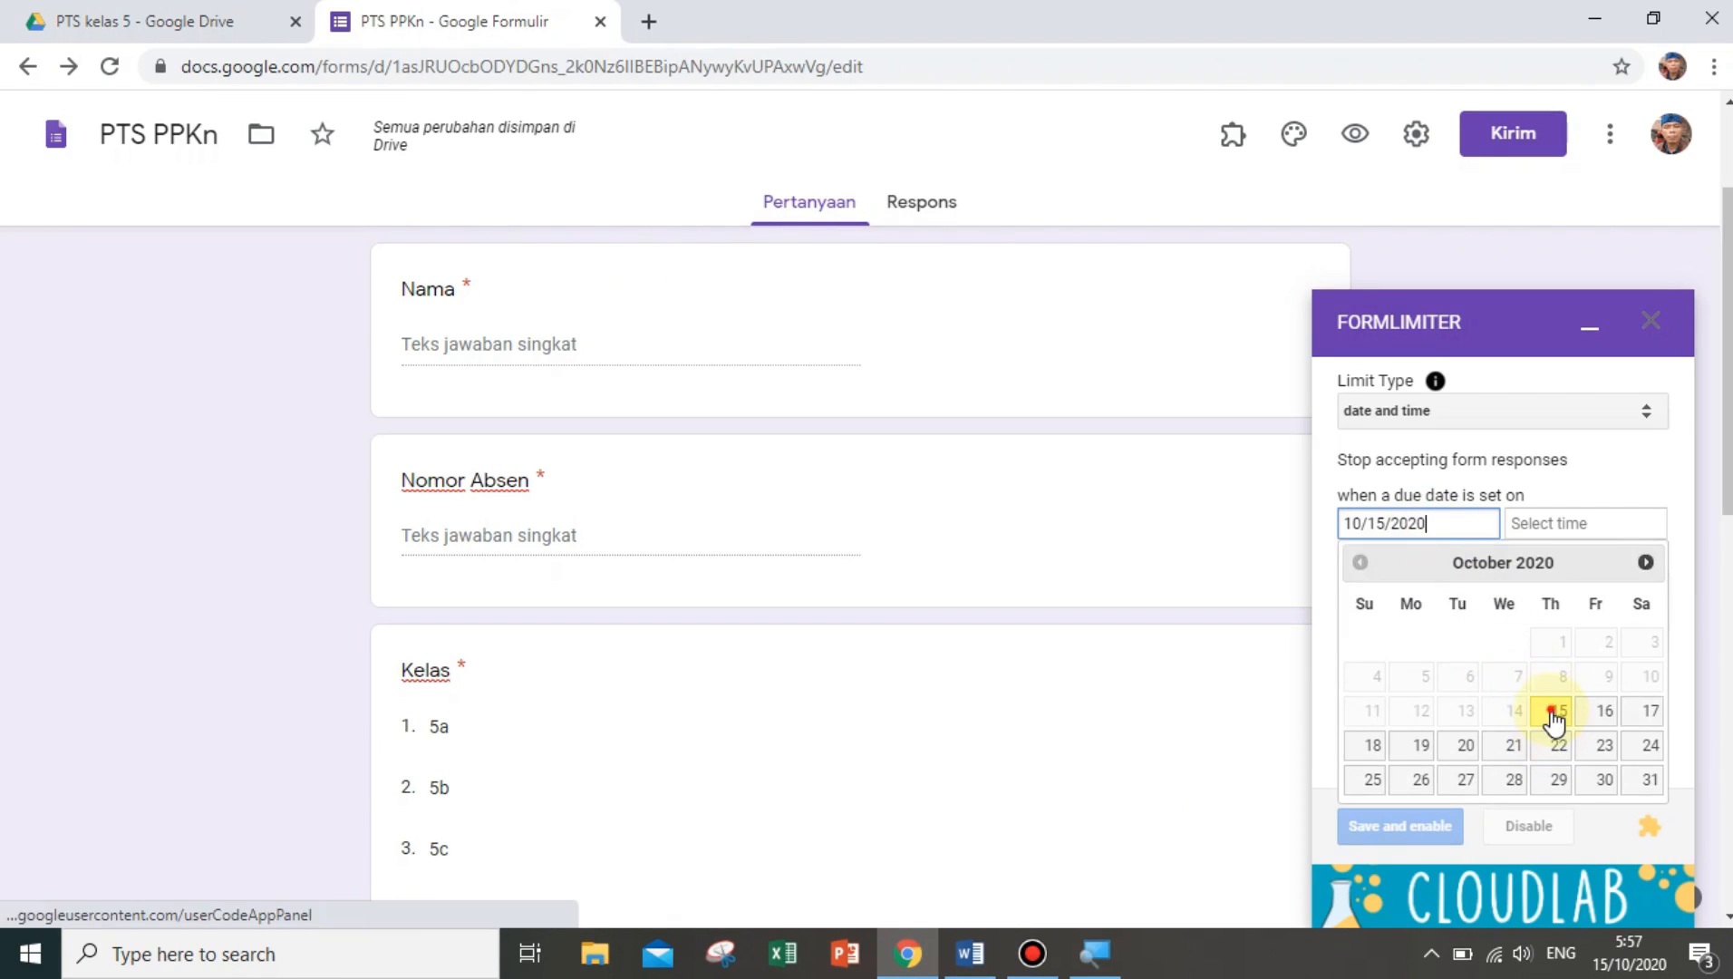
Set the time at which the form stops accepting responses to 10:00 AM
{"action": "left_click", "coordinate": [1565, 534]}
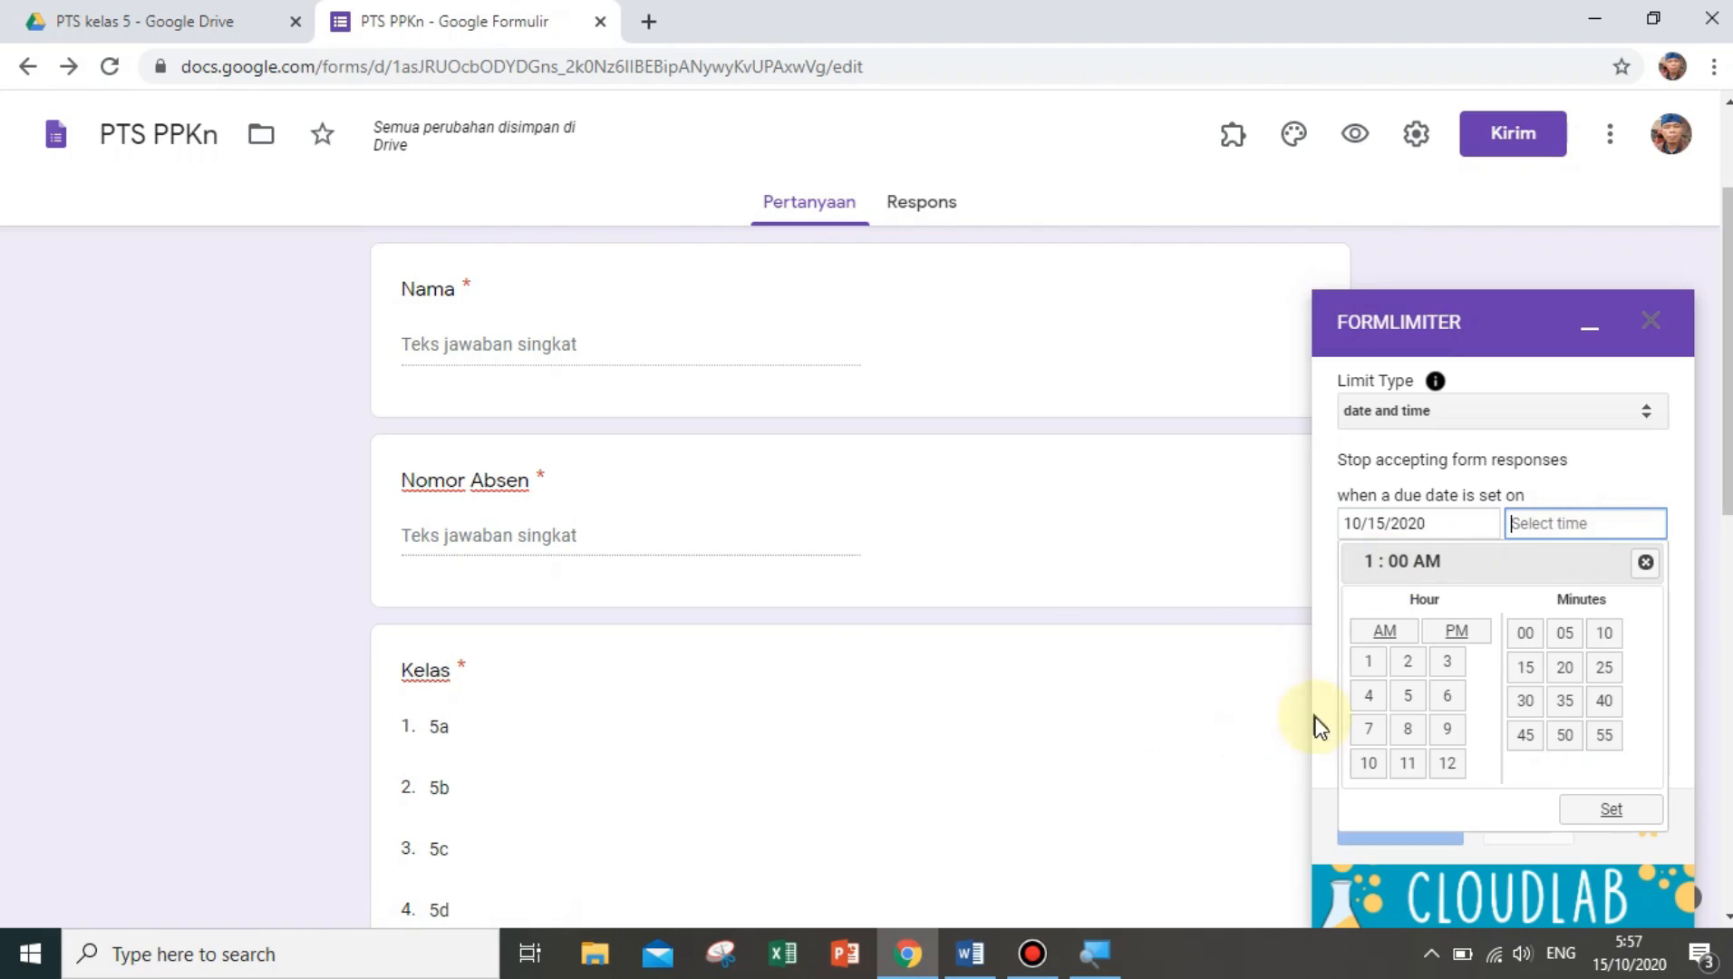
{"action": "left_click", "coordinate": [1370, 764]}
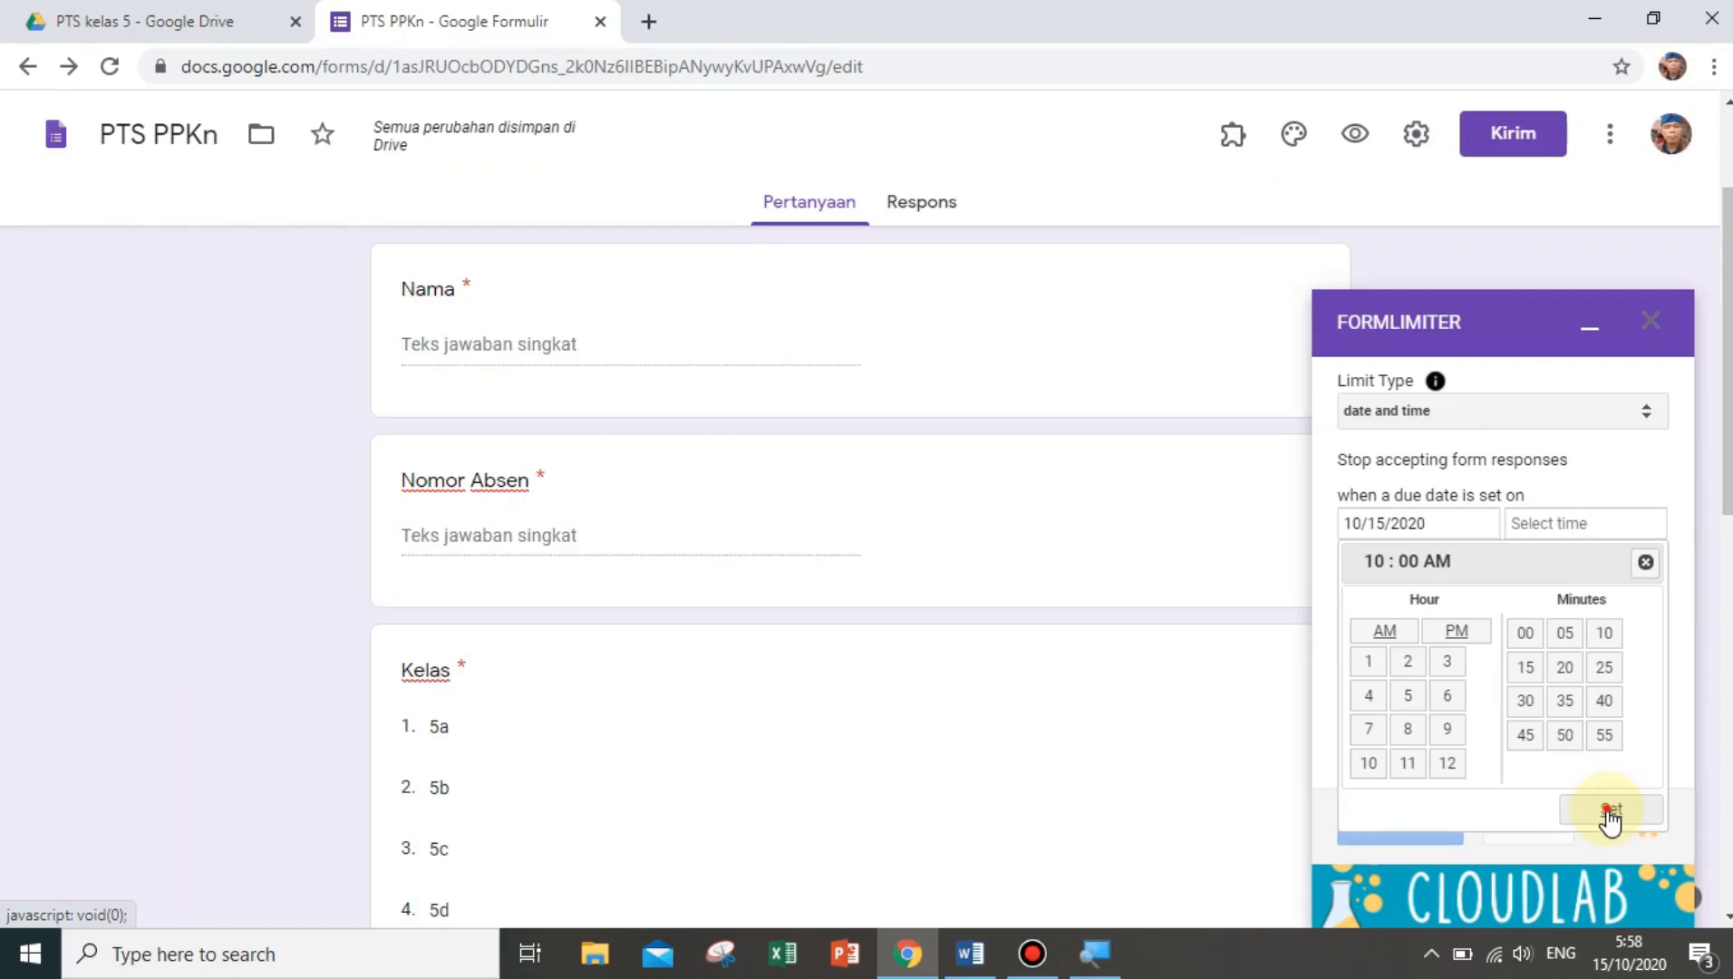
{"action": "left_click", "coordinate": [1613, 814]}
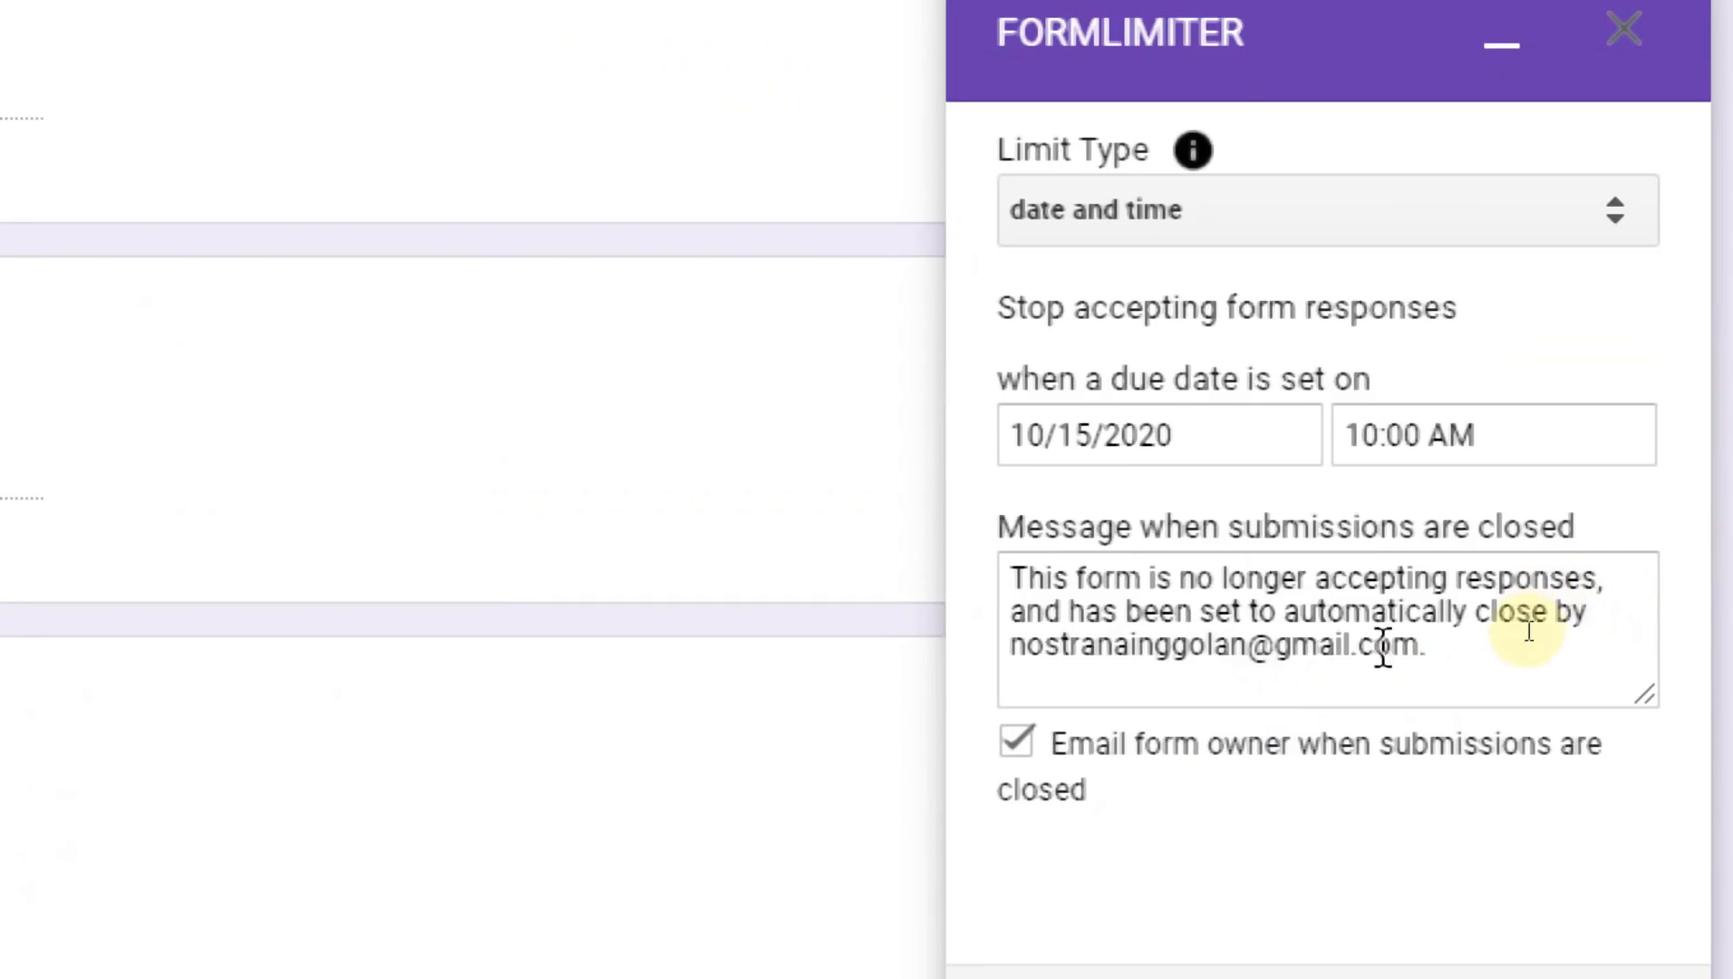
Replace the message for closed submissions with "maaf...waktu telah habis."
{"action": "double_click", "coordinate": [1456, 650]}
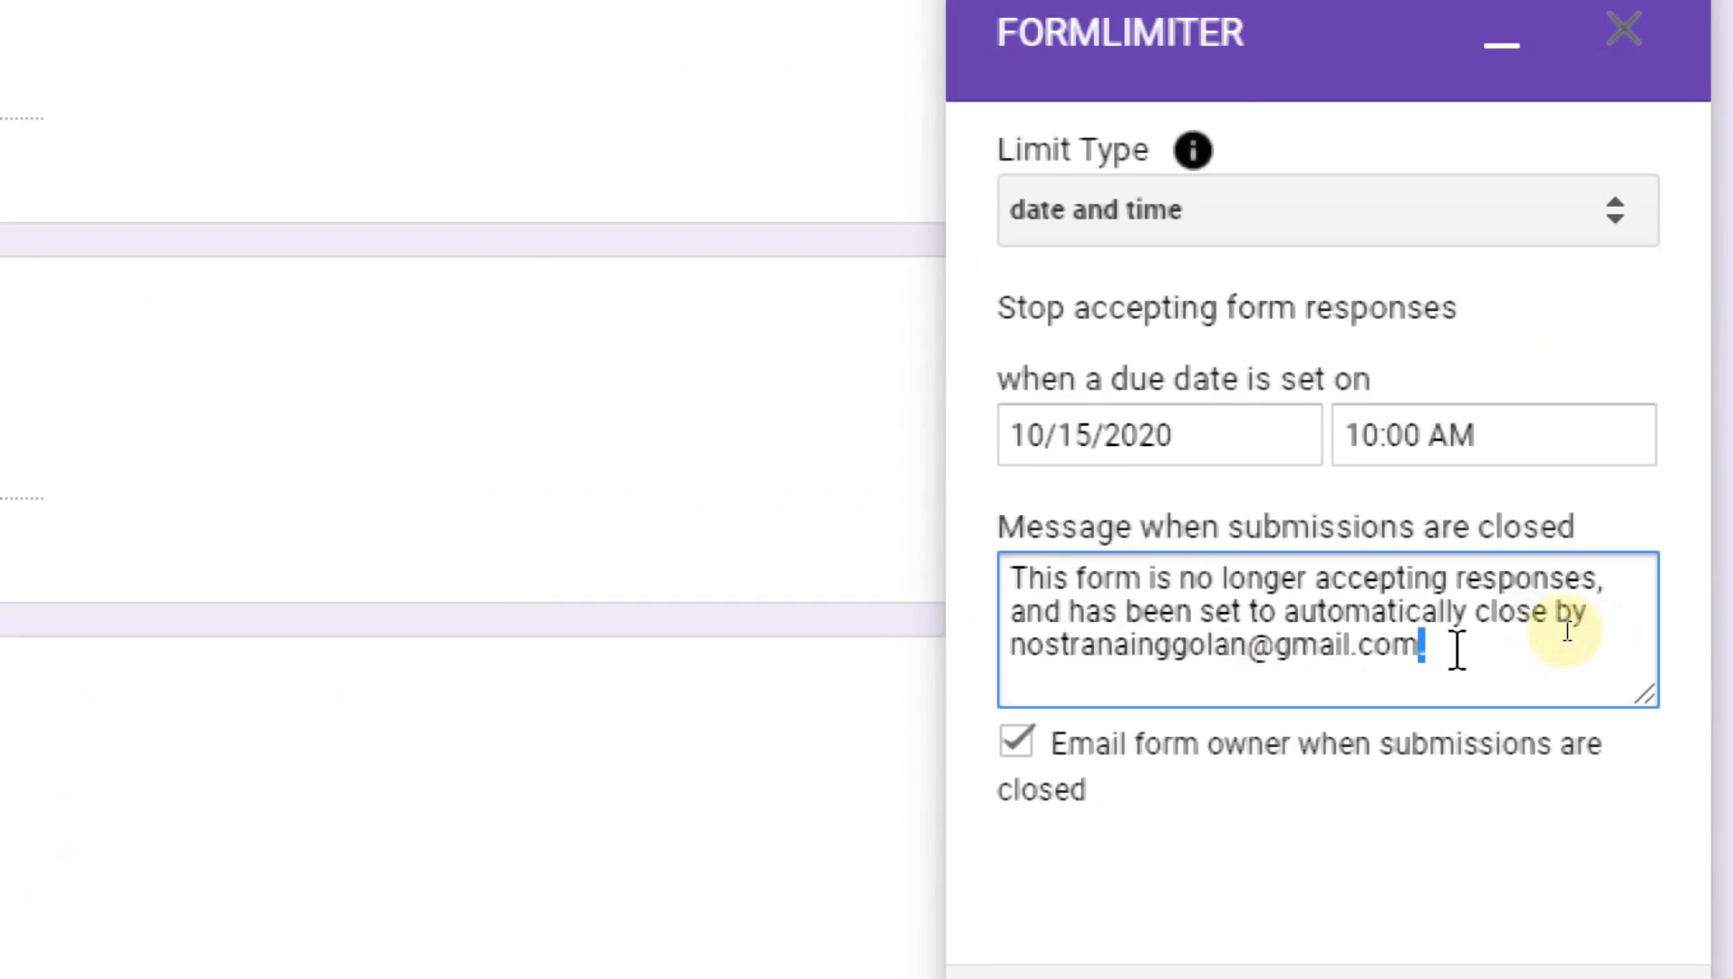
{"action": "left_click", "coordinate": [1027, 577]}
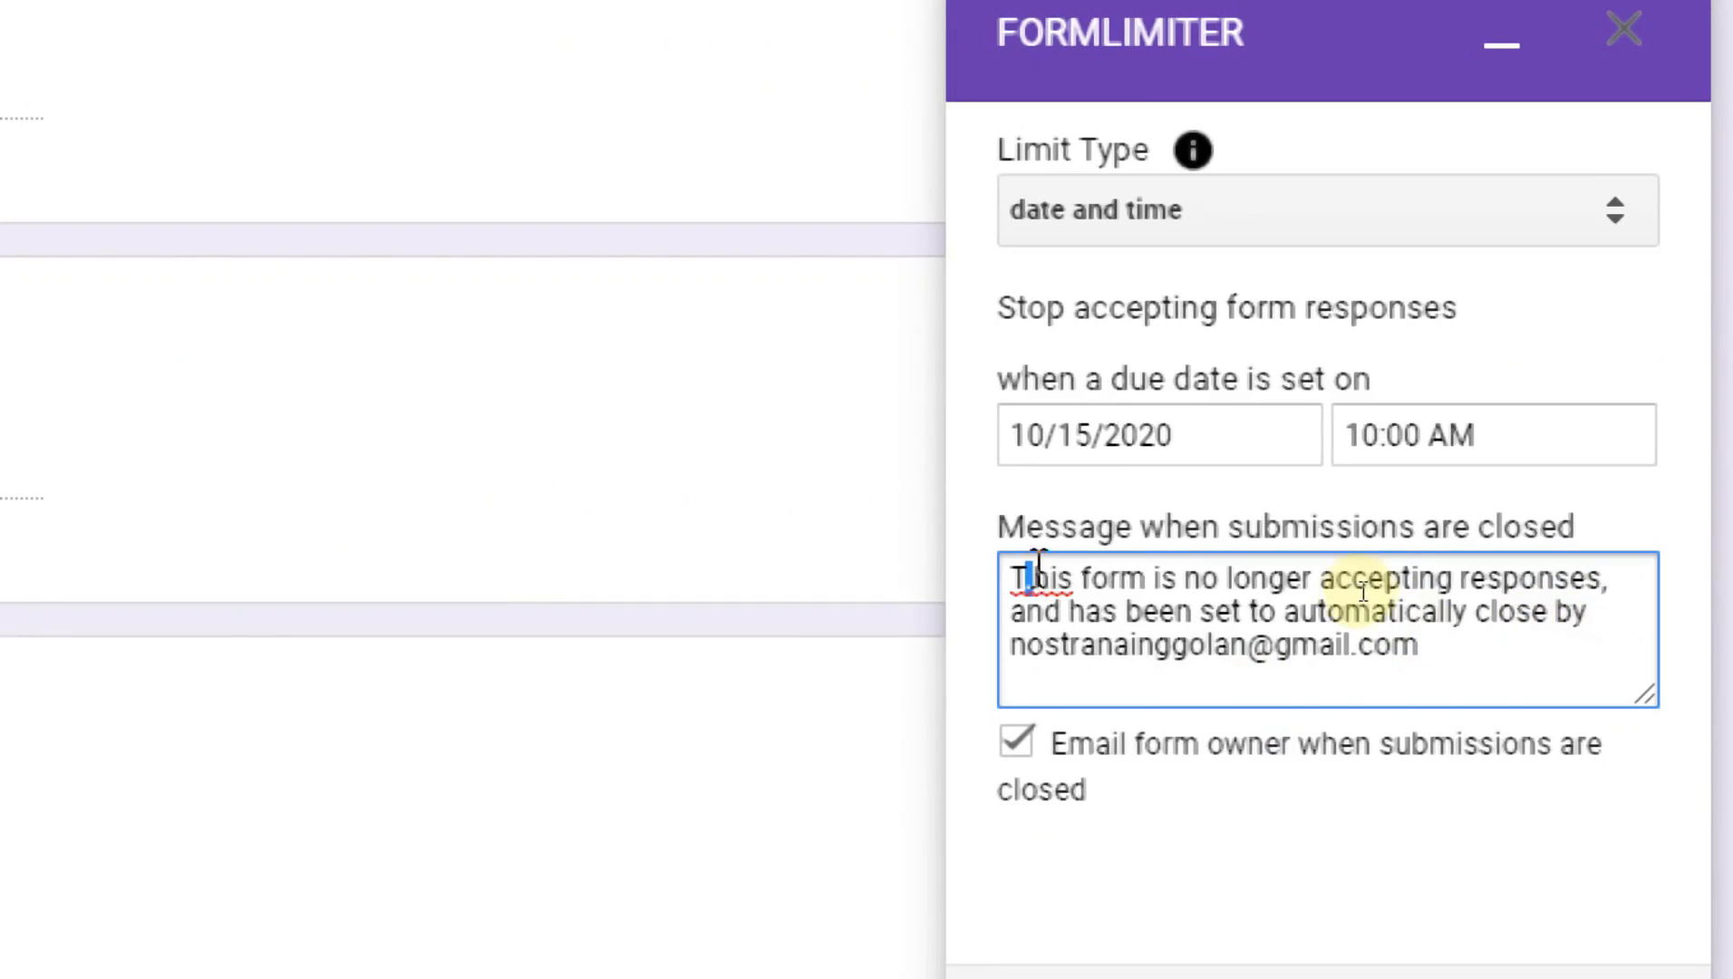
{"action": "type", "text": "."}
{"action": "left_click_drag", "start_coordinate": [1532, 654], "coordinate": [801, 561]}
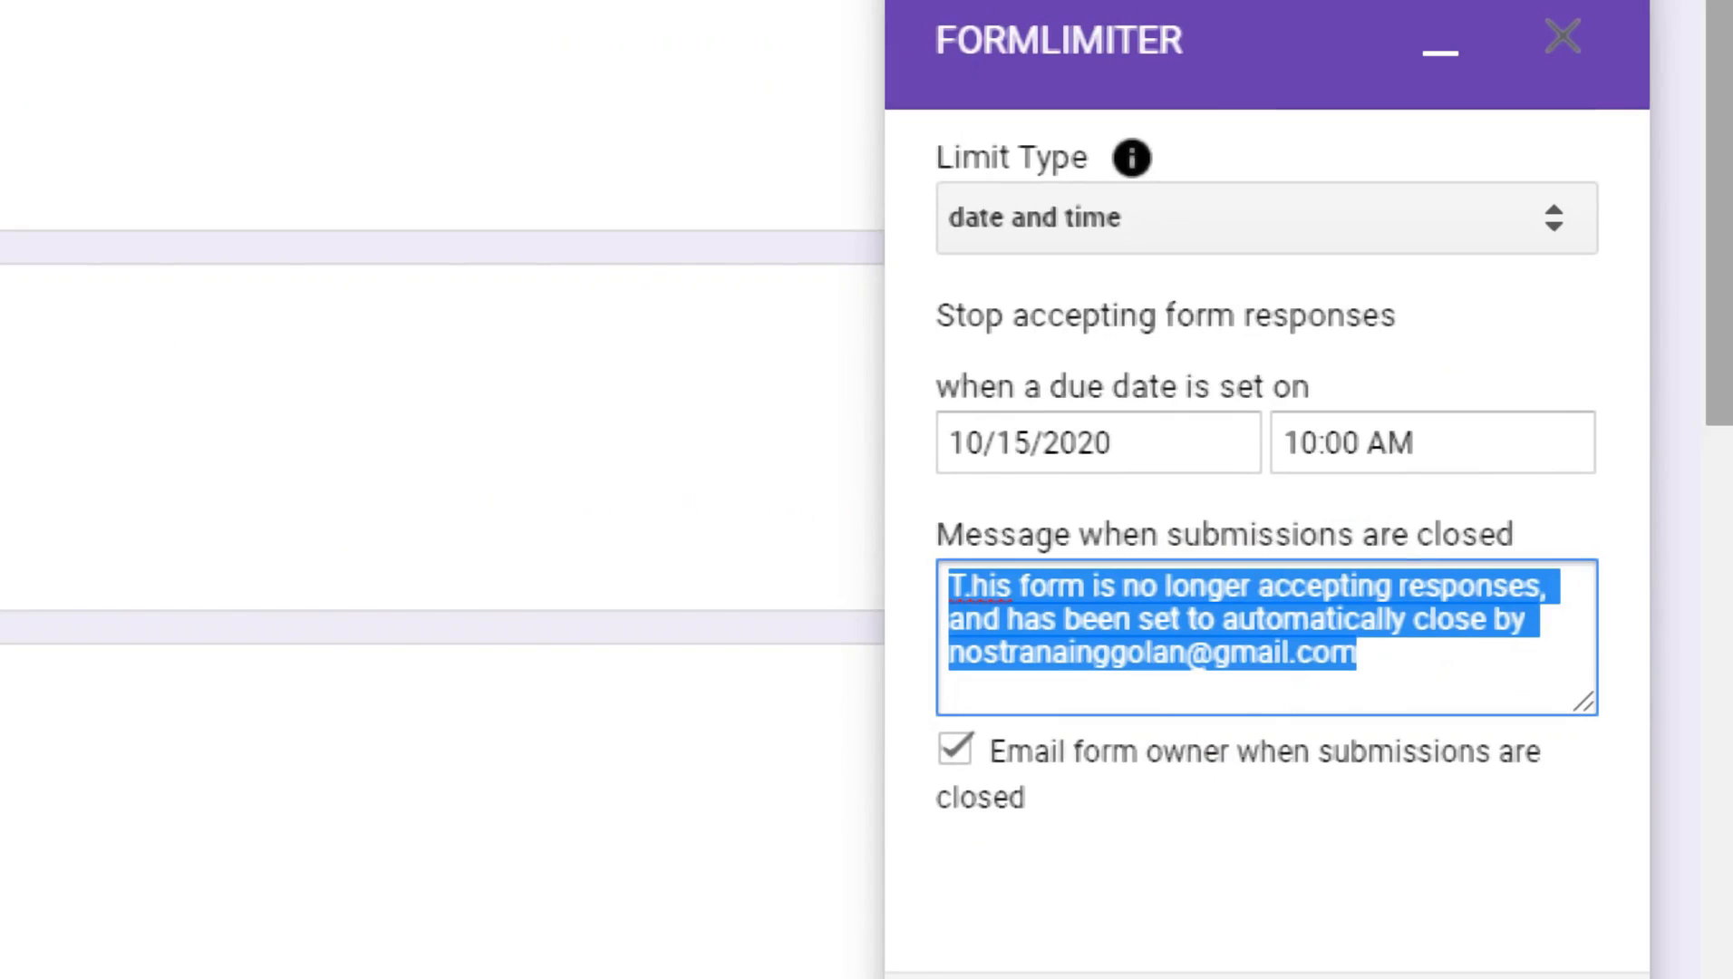
{"action": "type", "text": "maa"}
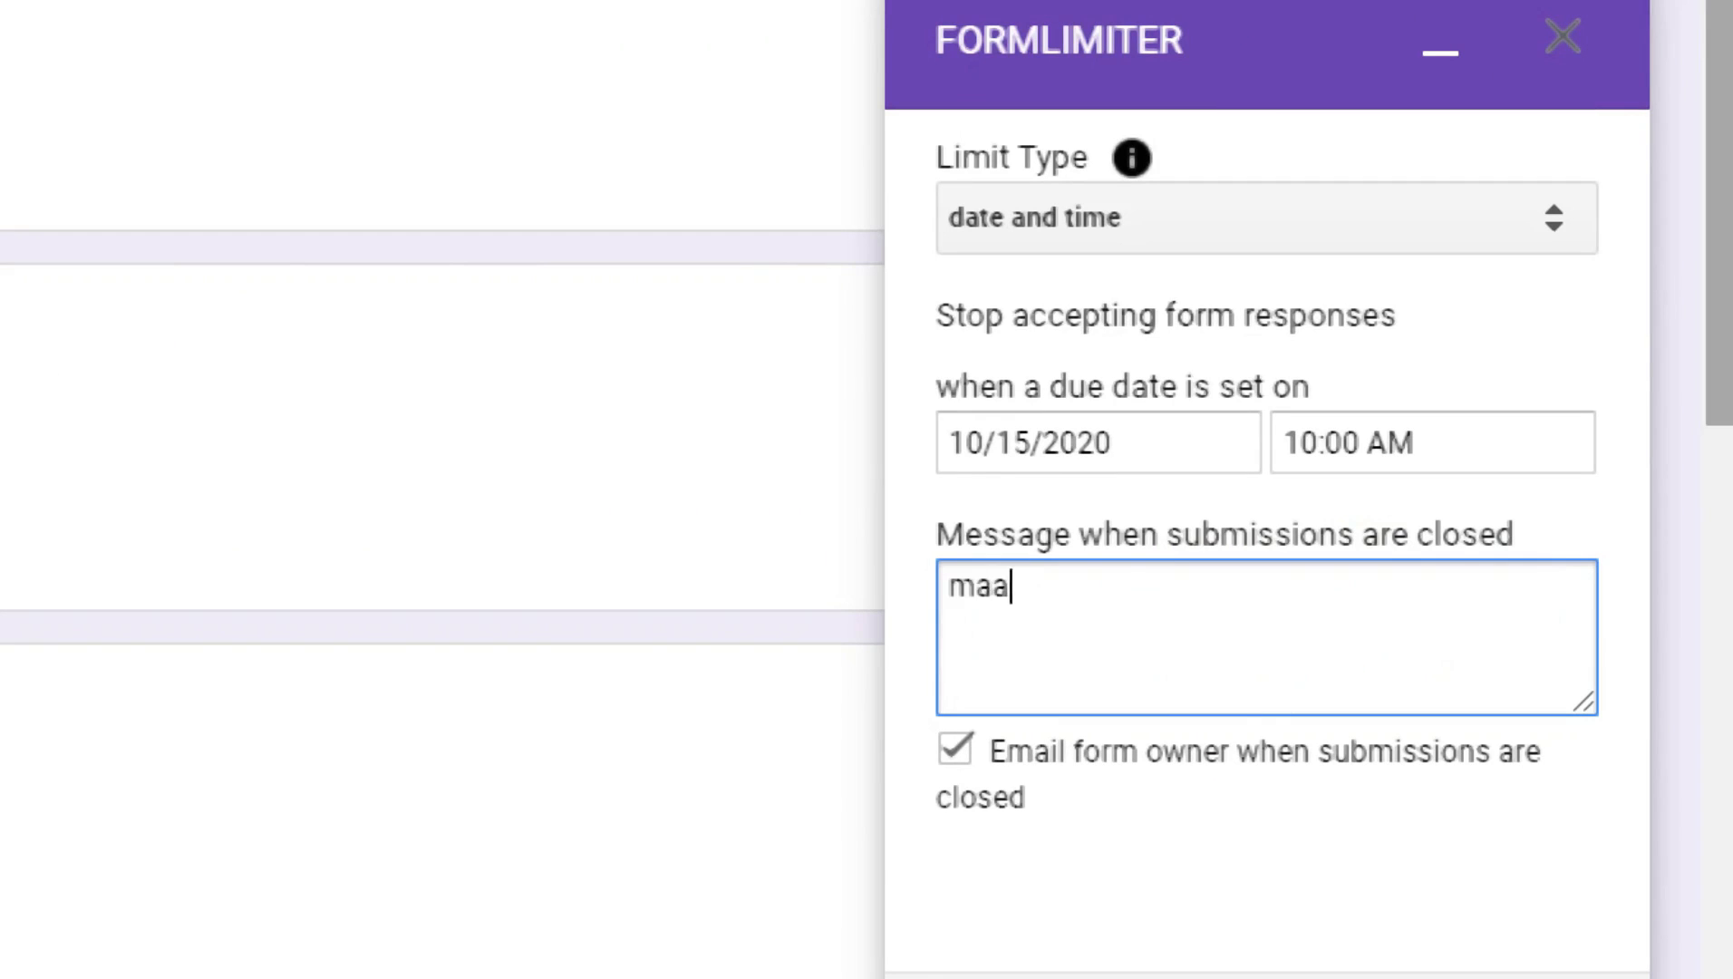
{"action": "type", "text": "f...waktu telah "}
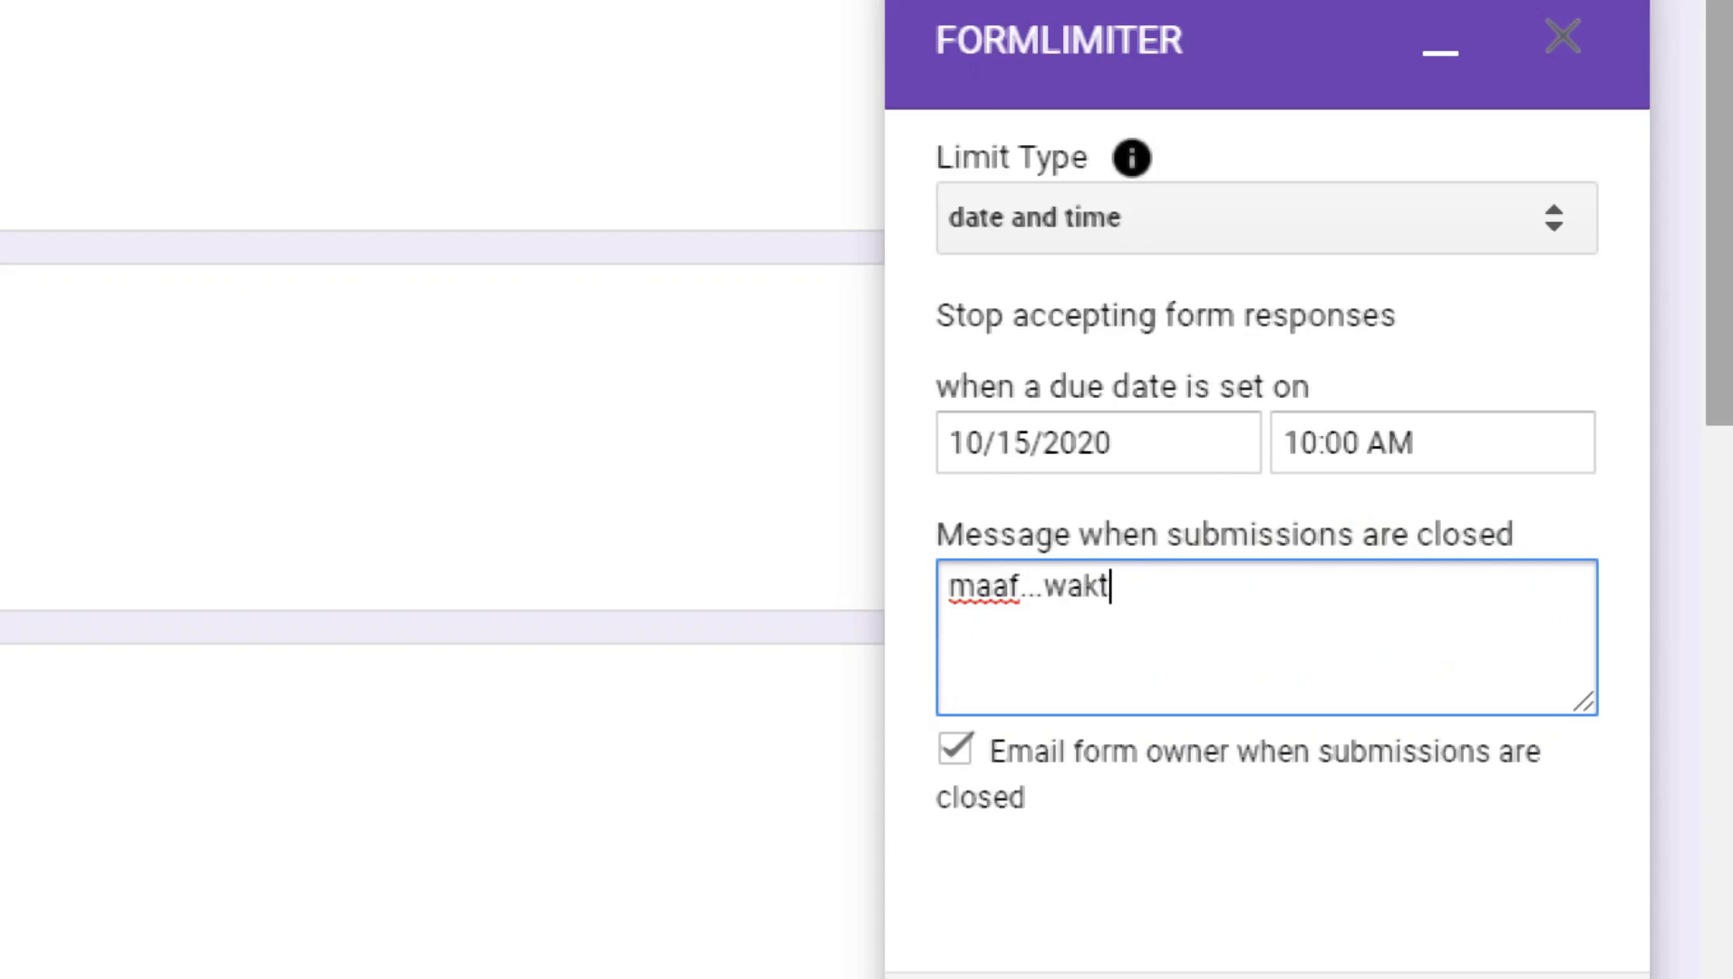
{"action": "type", "text": "habis."}
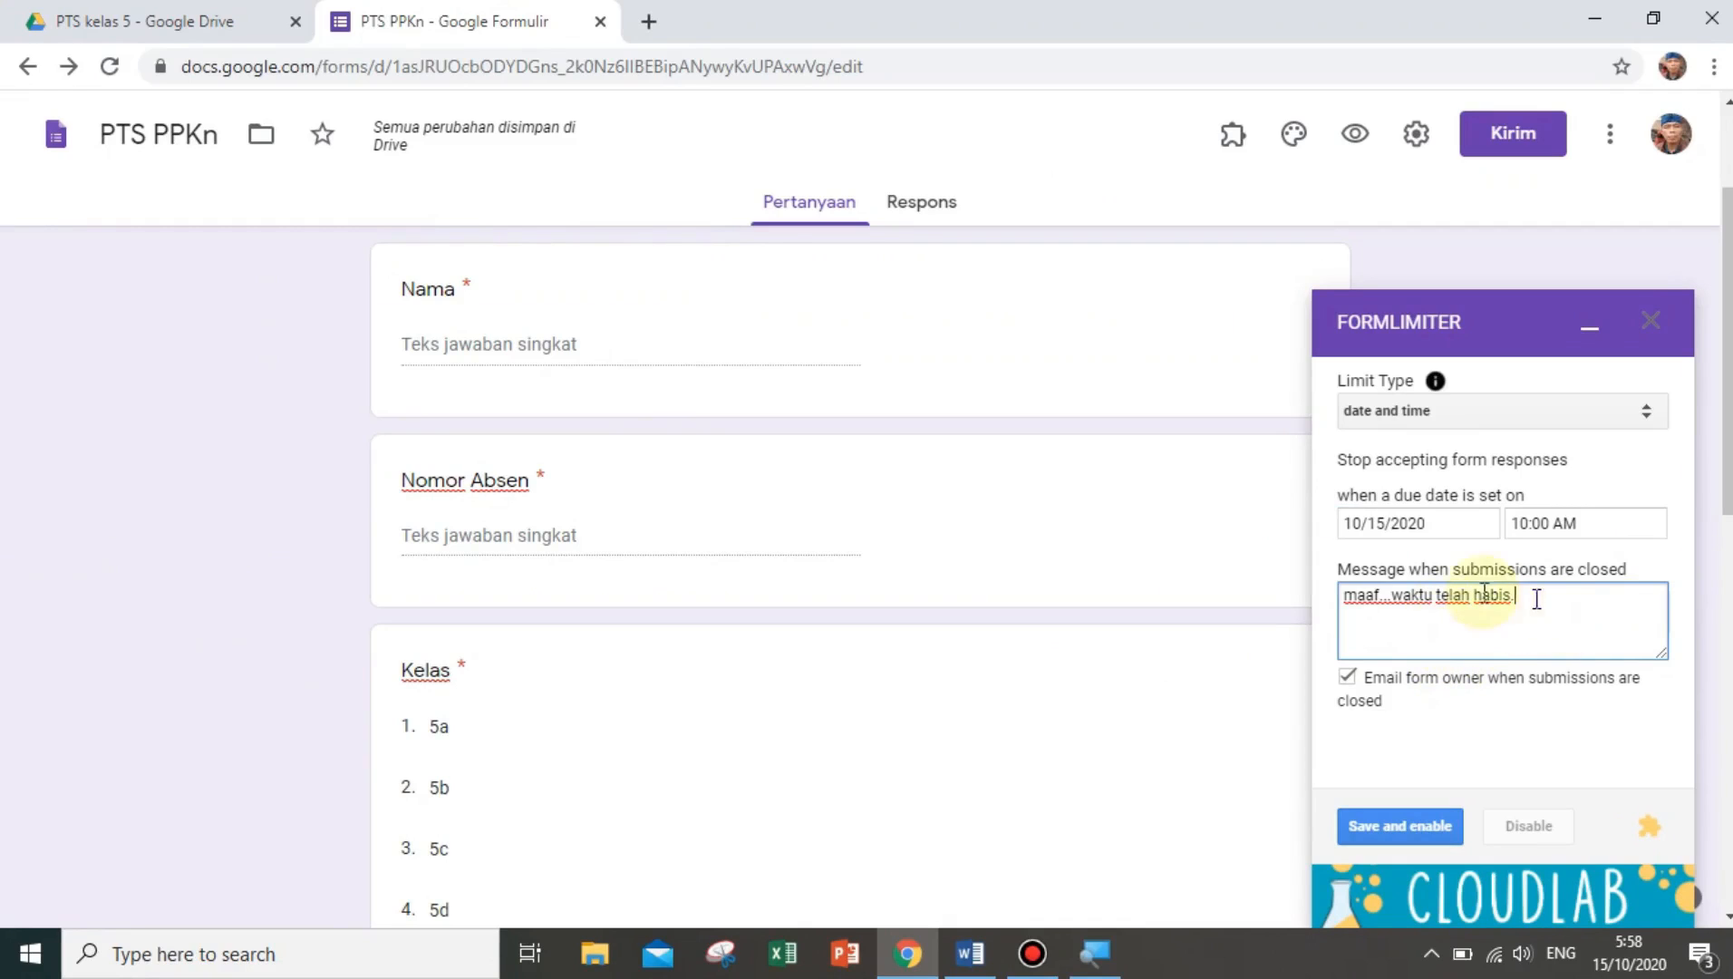
Turn off e-mailing the form owner at closing, then save and enable the limit and close formLimiter
{"action": "left_click", "coordinate": [1348, 677]}
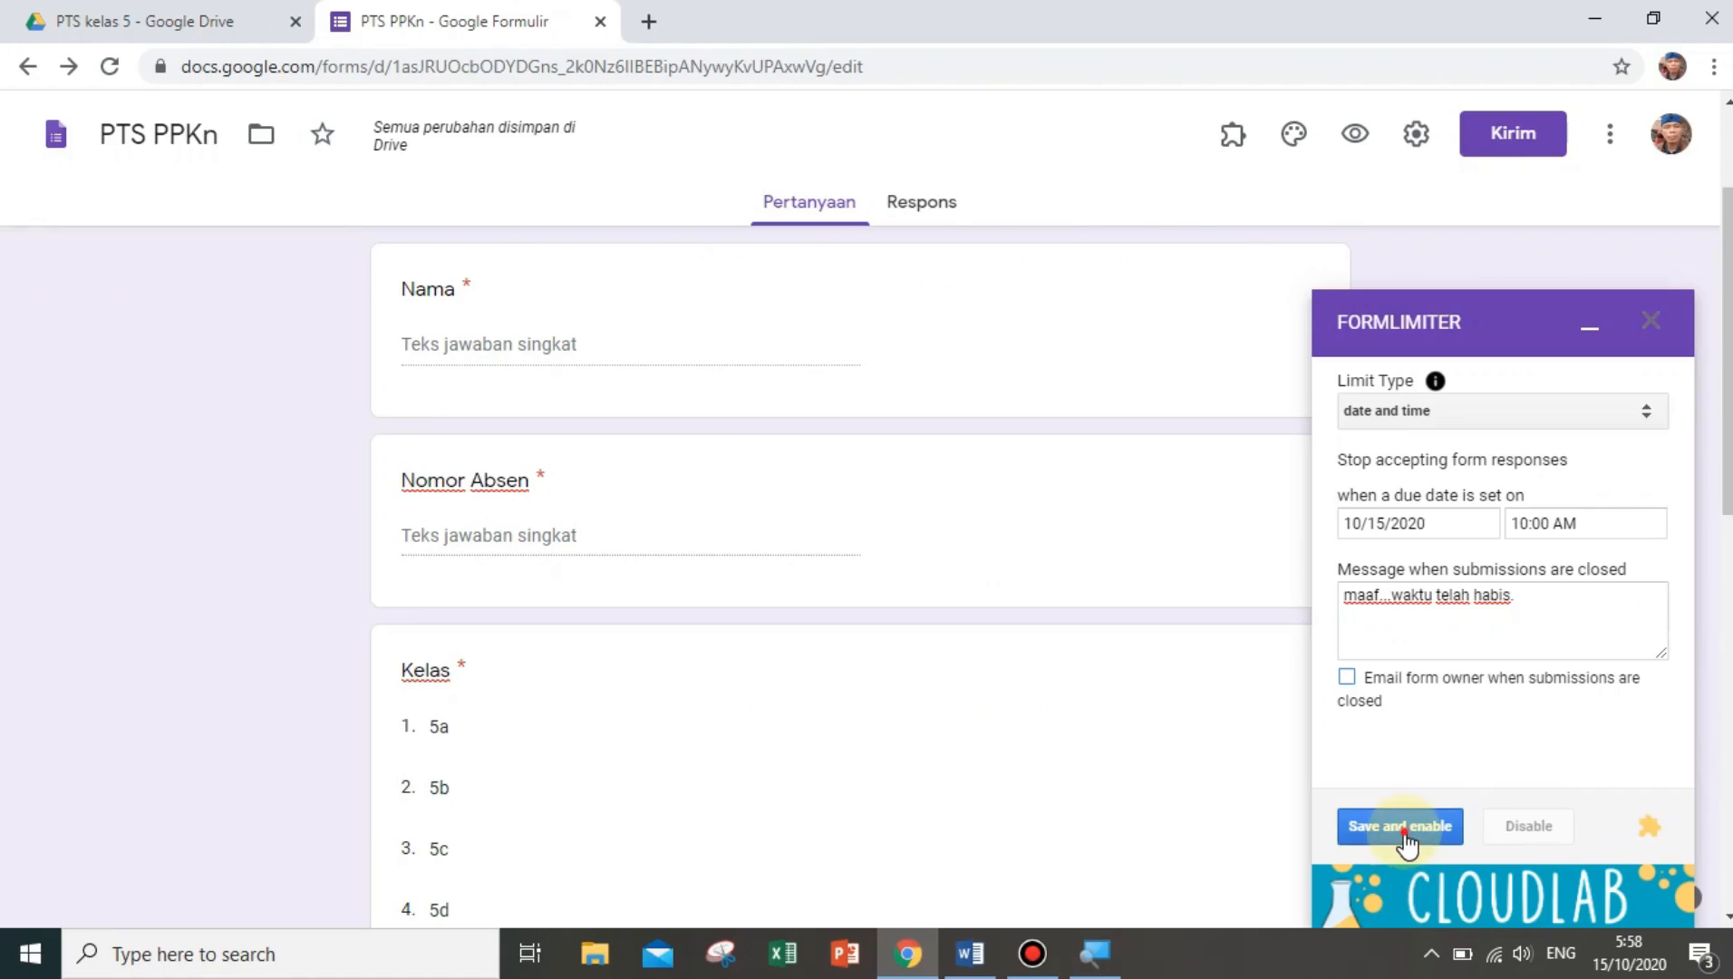
{"action": "left_click", "coordinate": [1403, 832]}
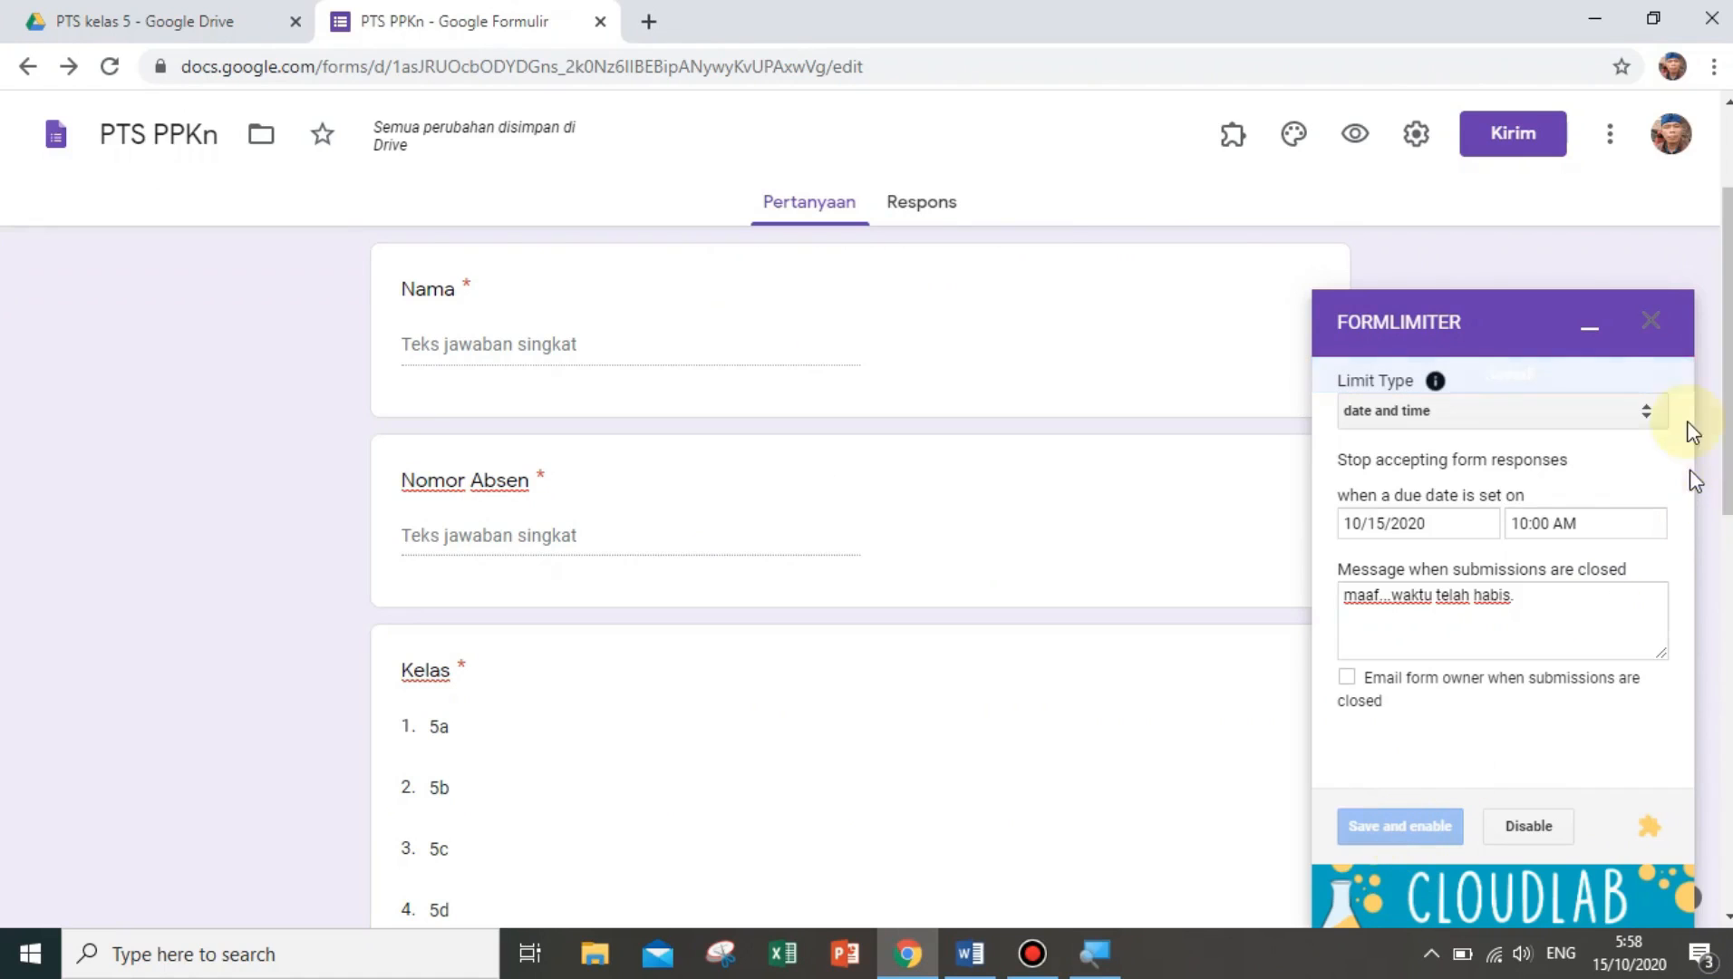
{"action": "left_click", "coordinate": [1662, 332]}
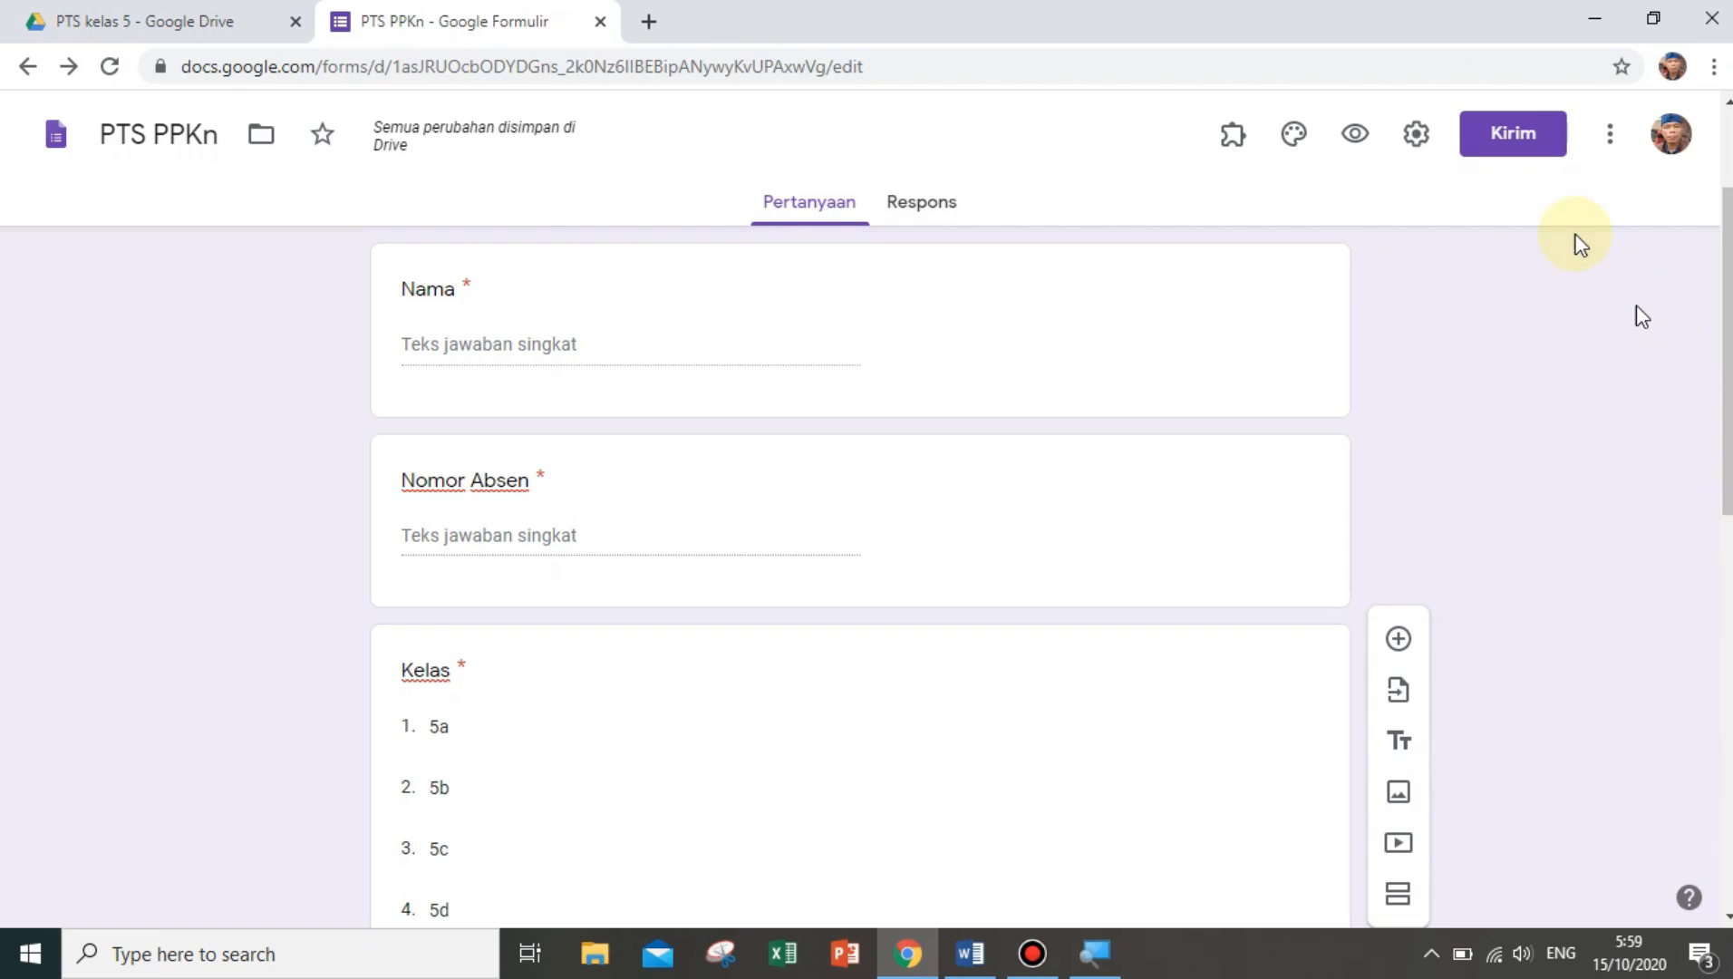
Copy the form's full shareable link from the send options
{"action": "left_click", "coordinate": [1512, 154]}
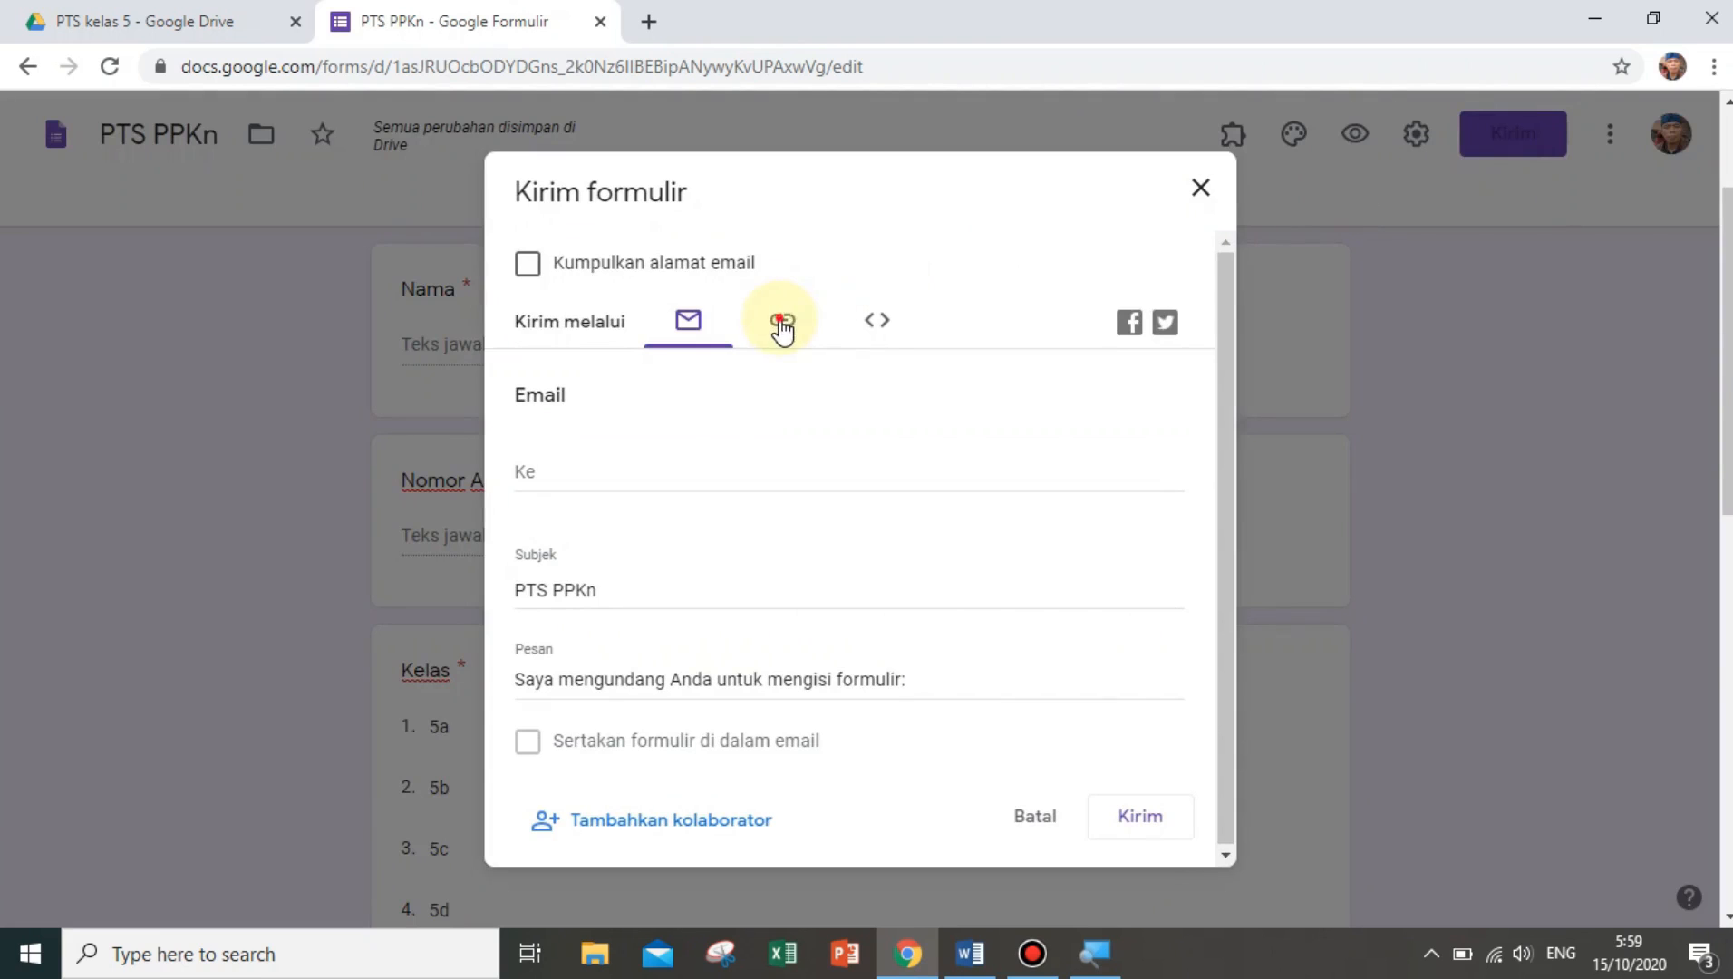
{"action": "left_click", "coordinate": [785, 326]}
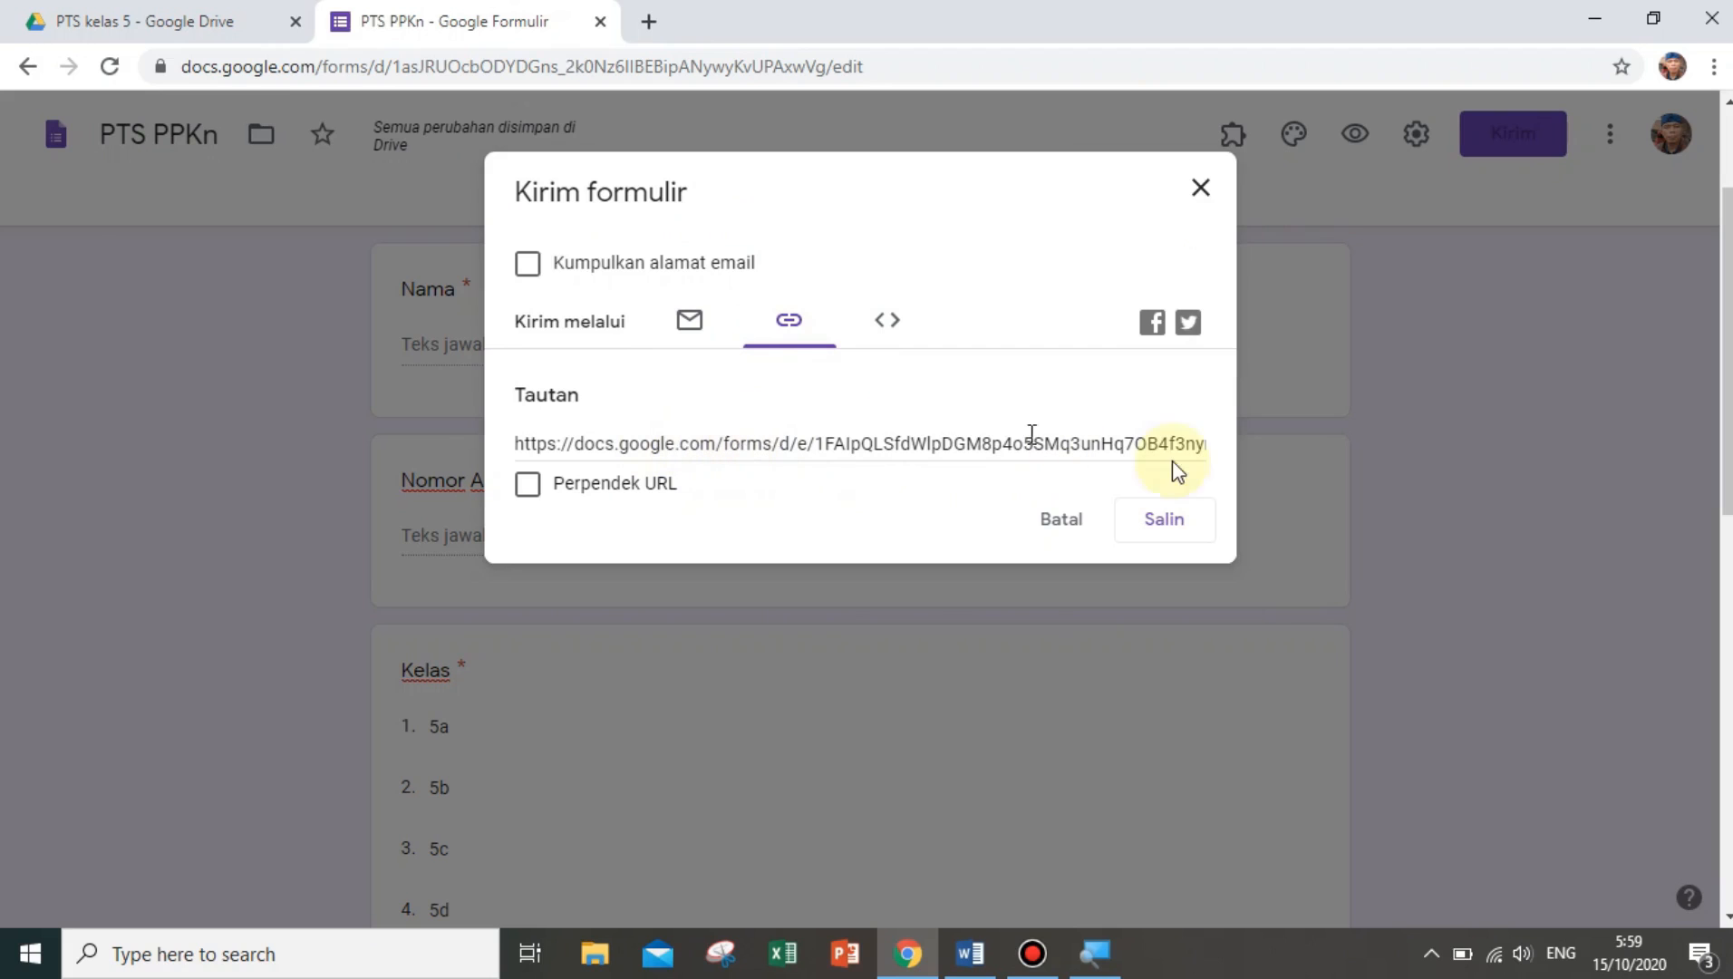
{"action": "left_click", "coordinate": [1181, 526]}
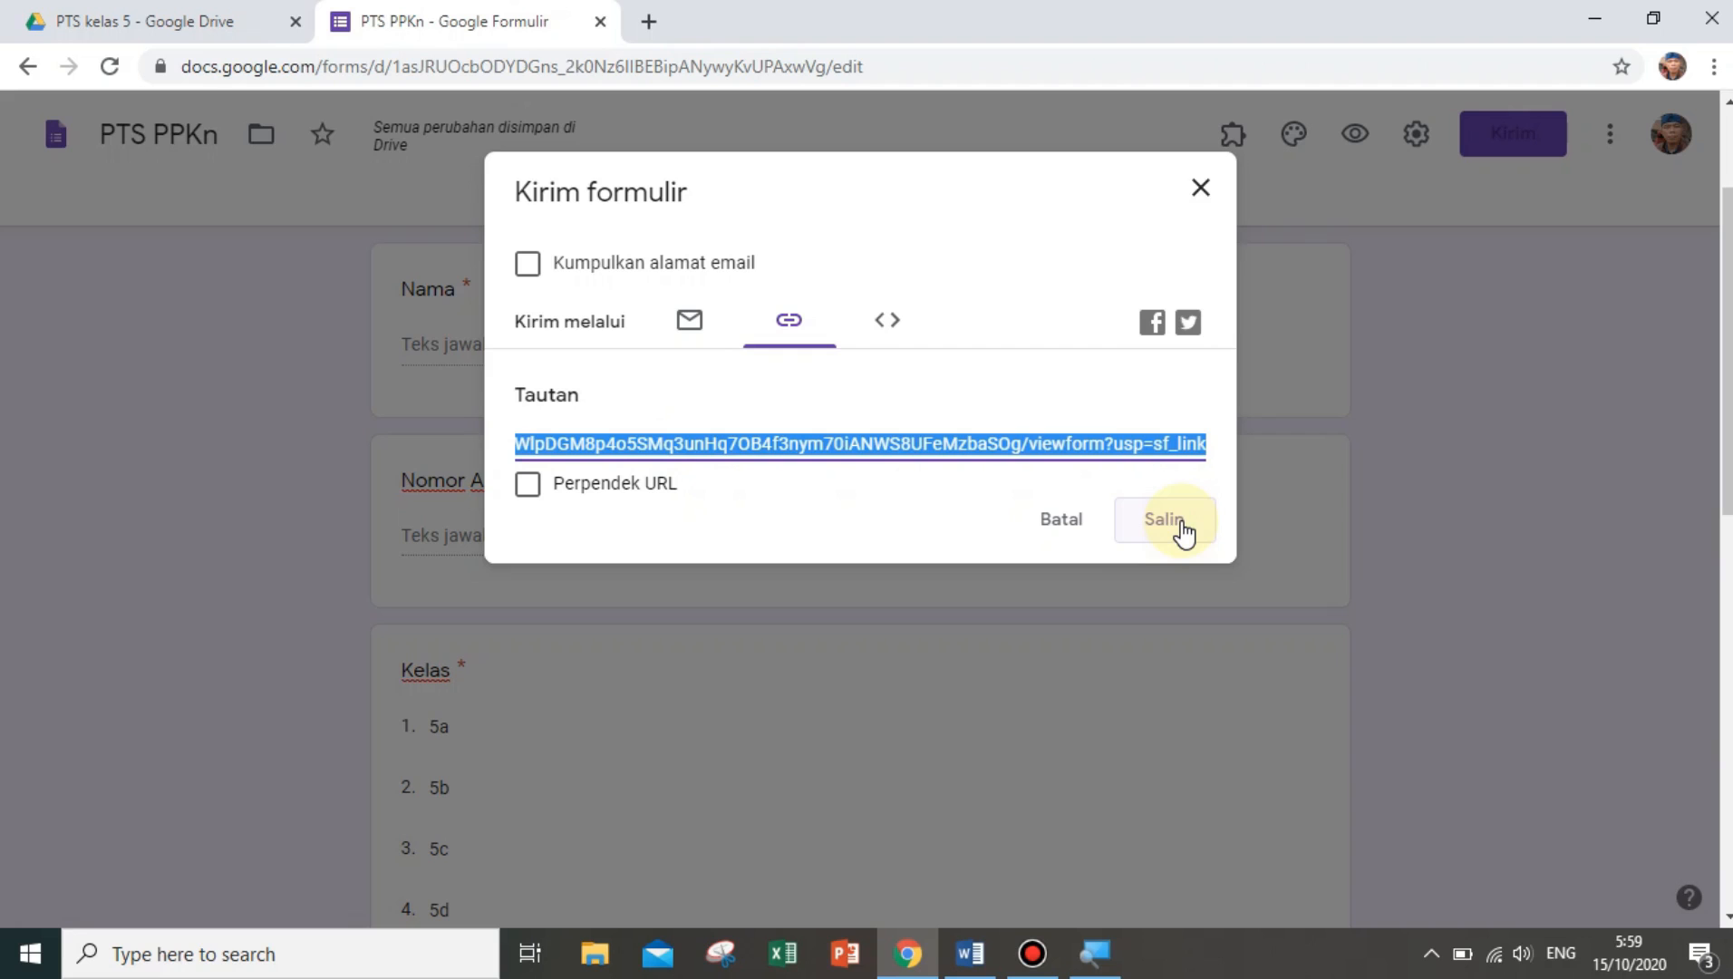
{"action": "left_click", "coordinate": [1181, 528]}
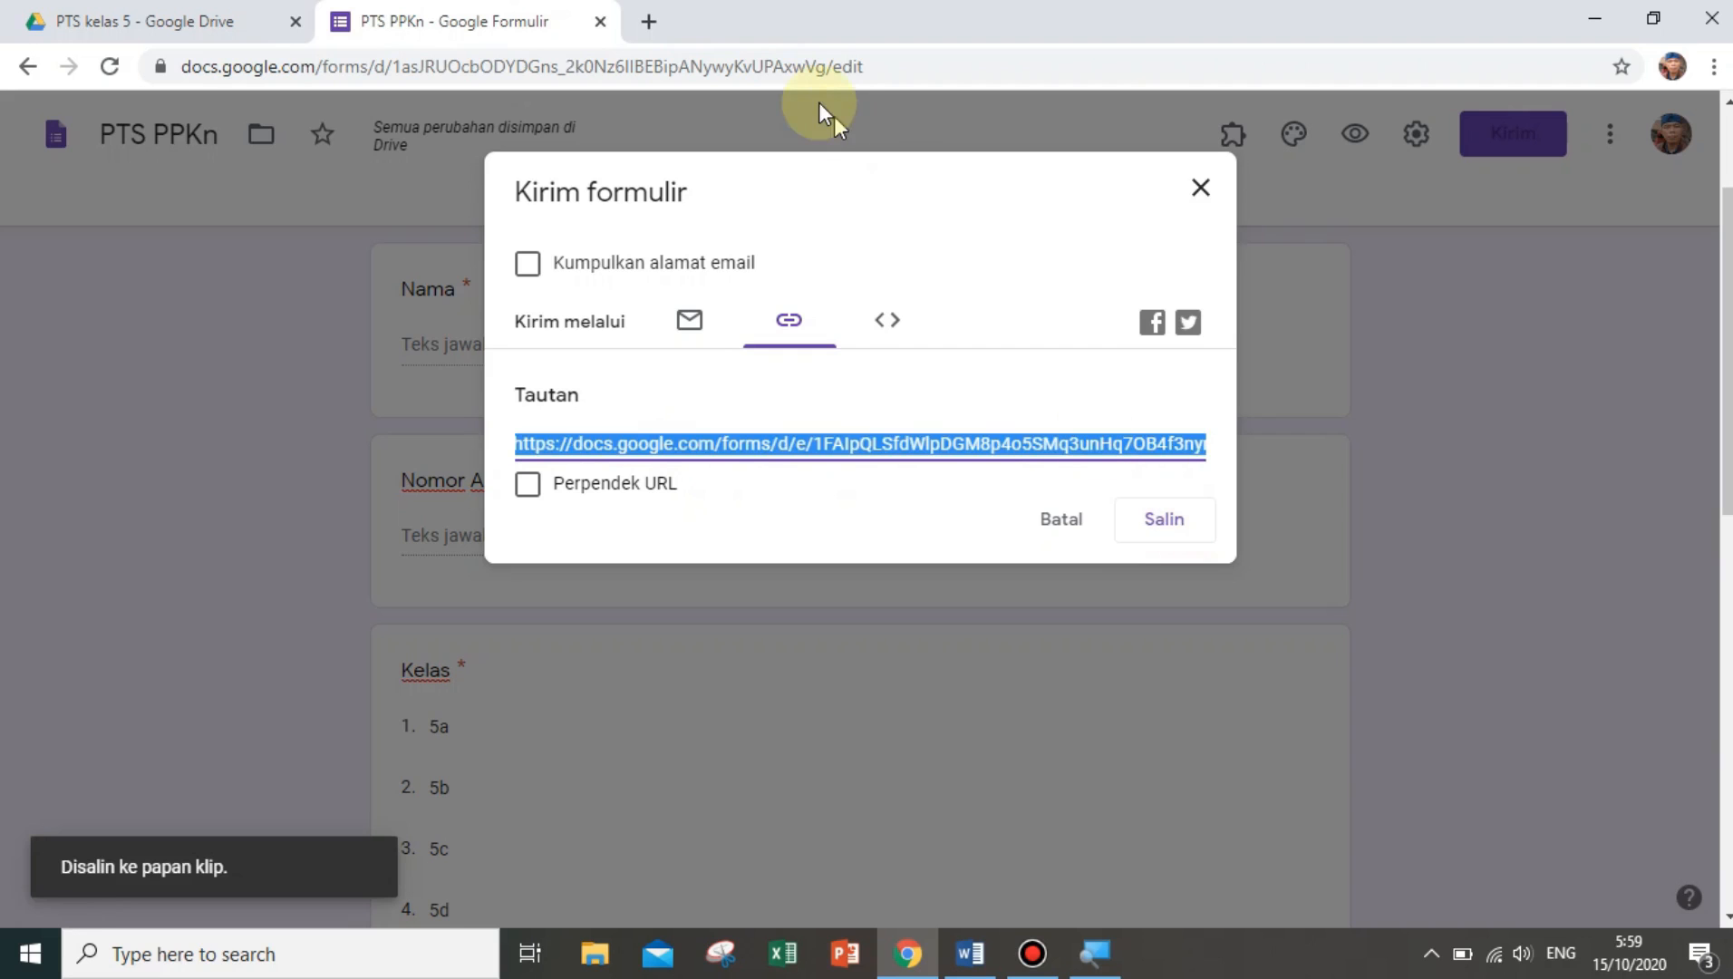
Switch to WhatsApp Web in a new browser tab and open the chat found by searching "istri"
{"action": "left_click", "coordinate": [661, 23]}
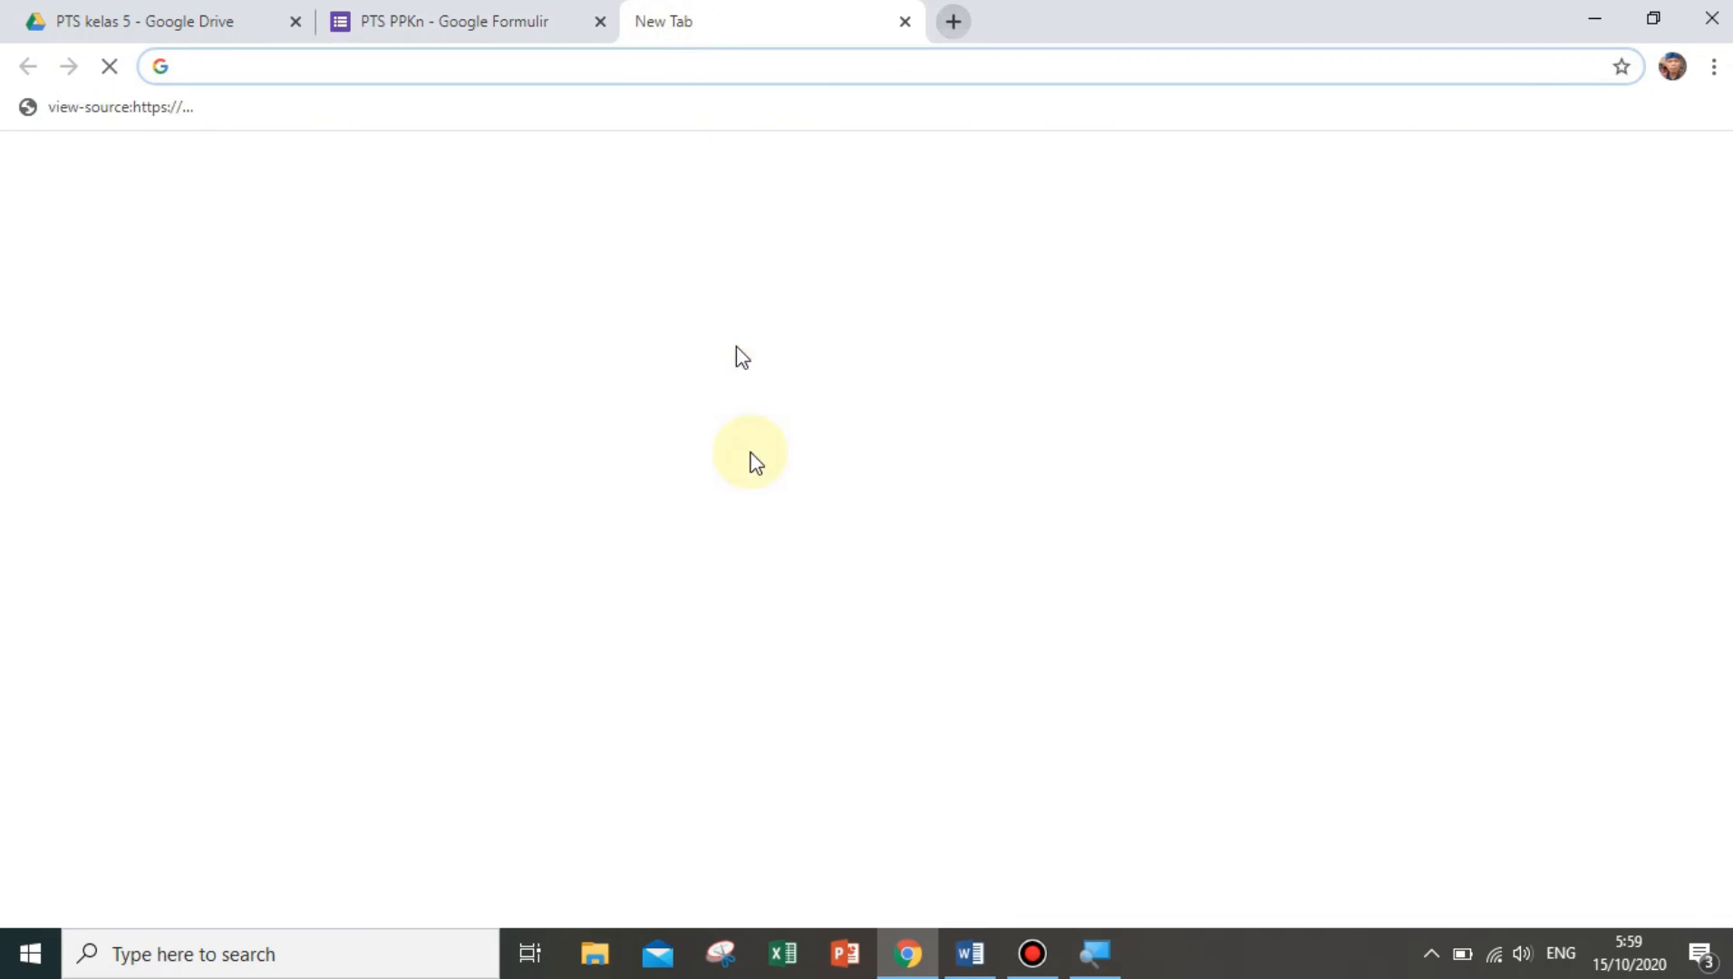
{"action": "left_click", "coordinate": [774, 673]}
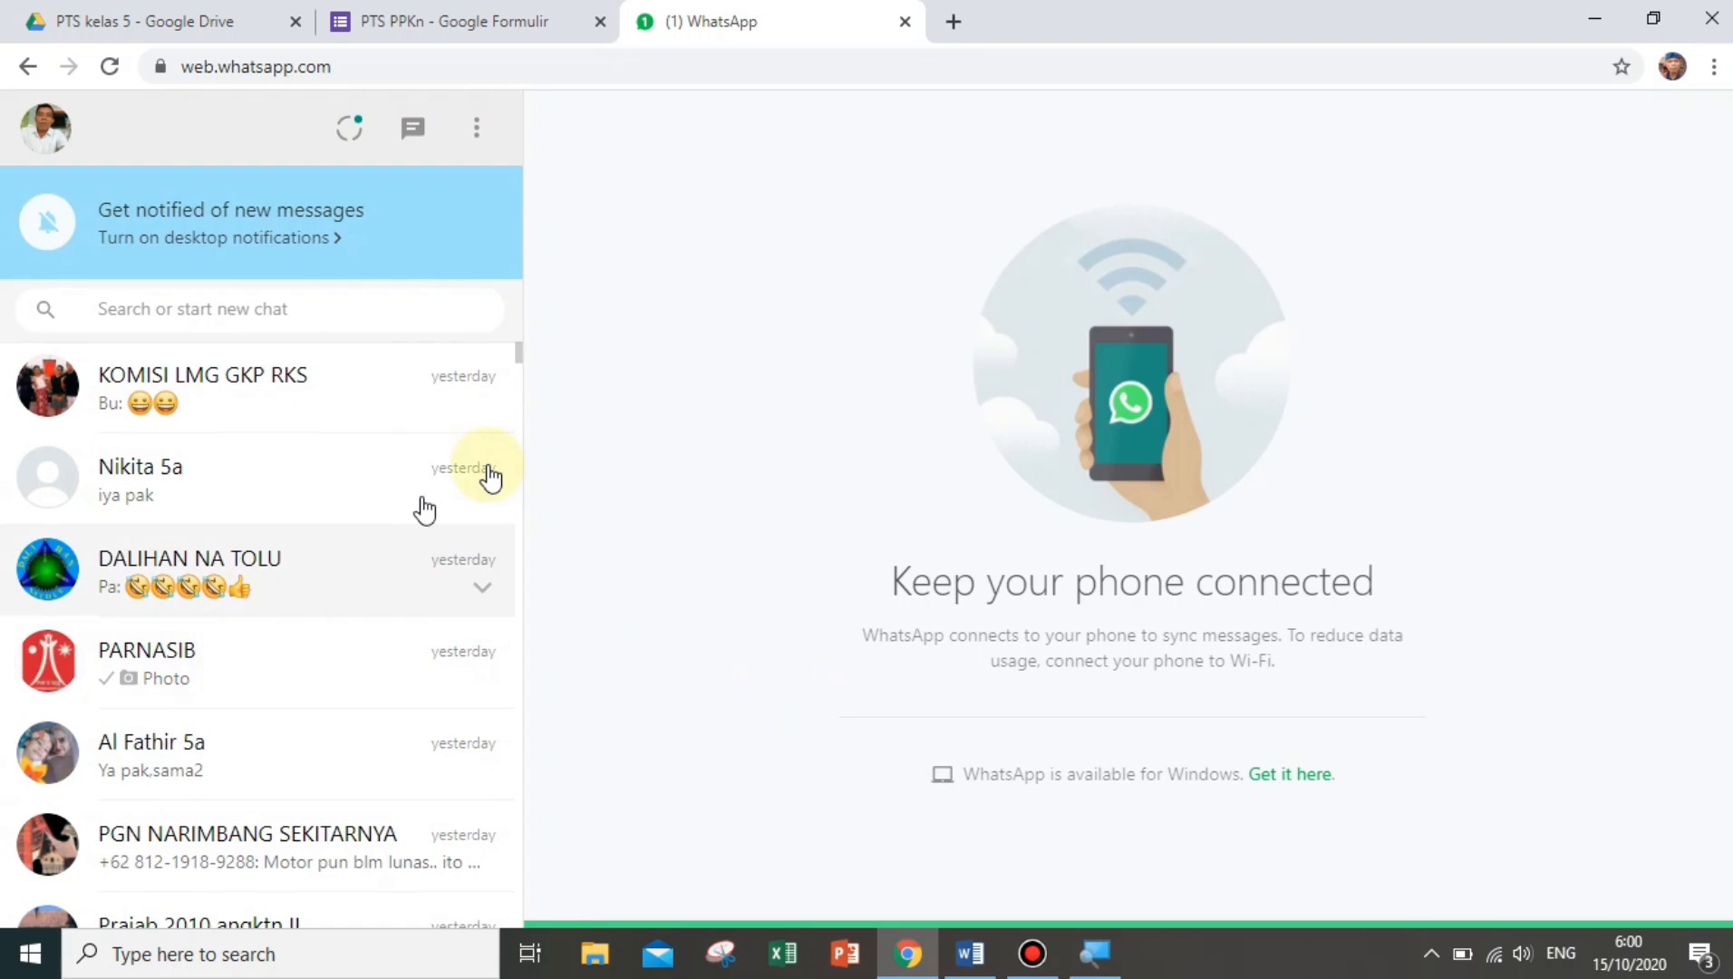
{"action": "left_click", "coordinate": [341, 301]}
{"action": "type", "text": "is"}
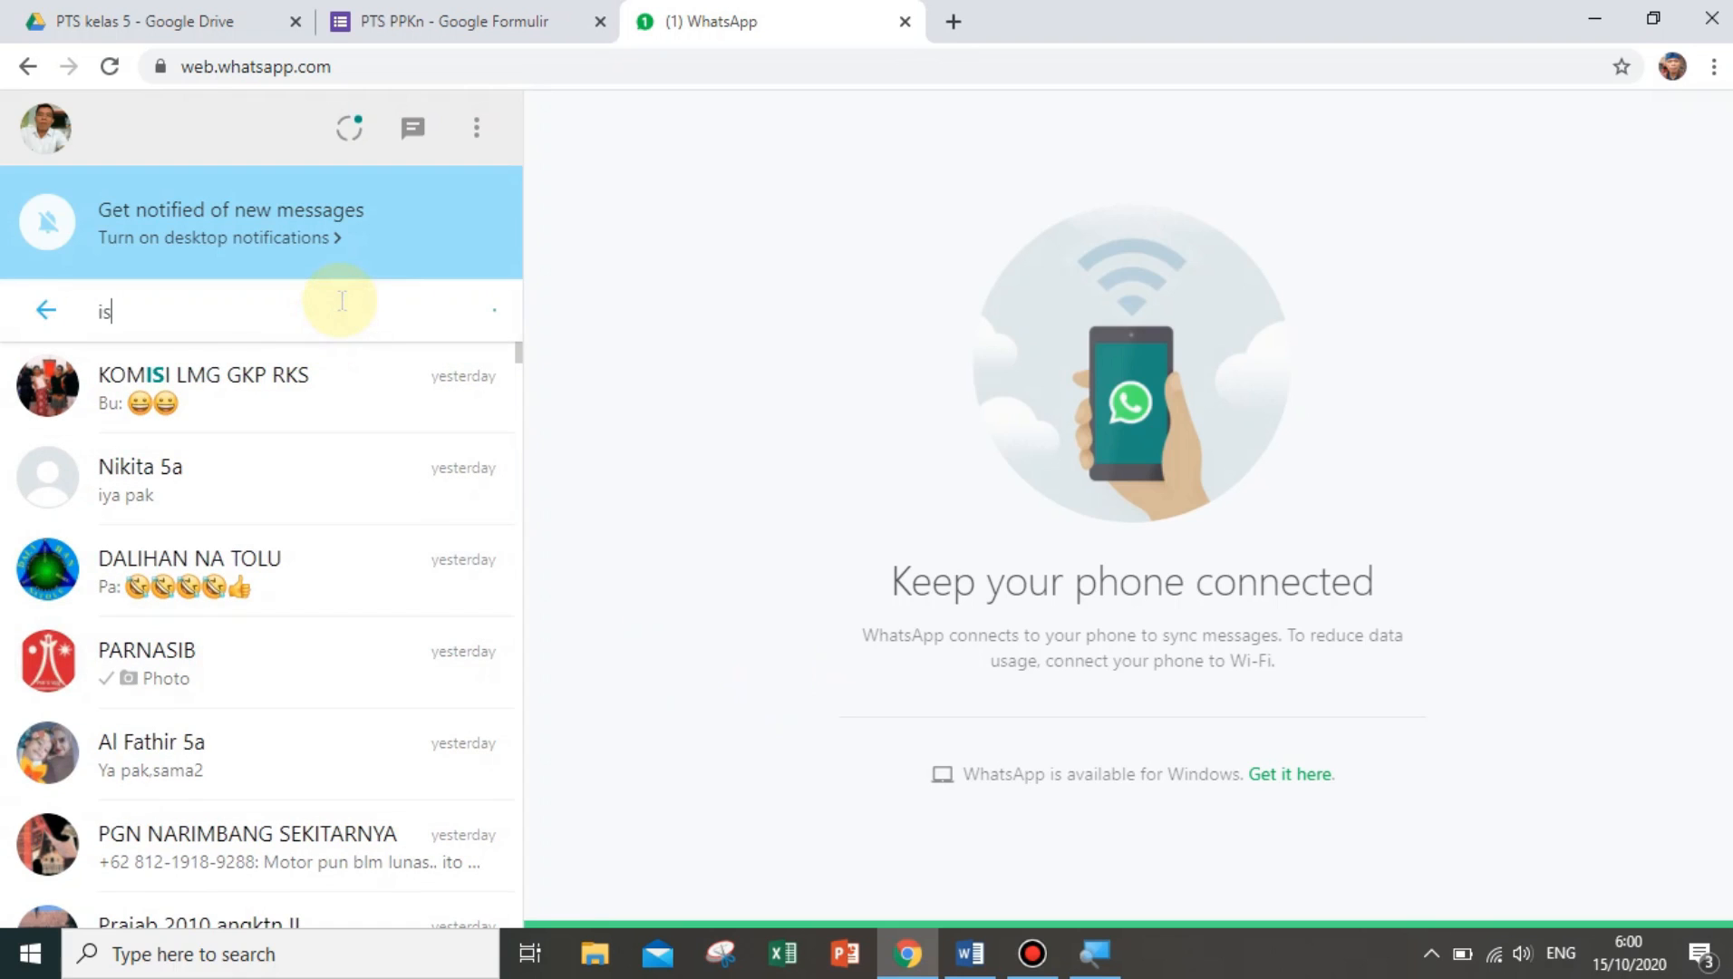
{"action": "type", "text": "tri"}
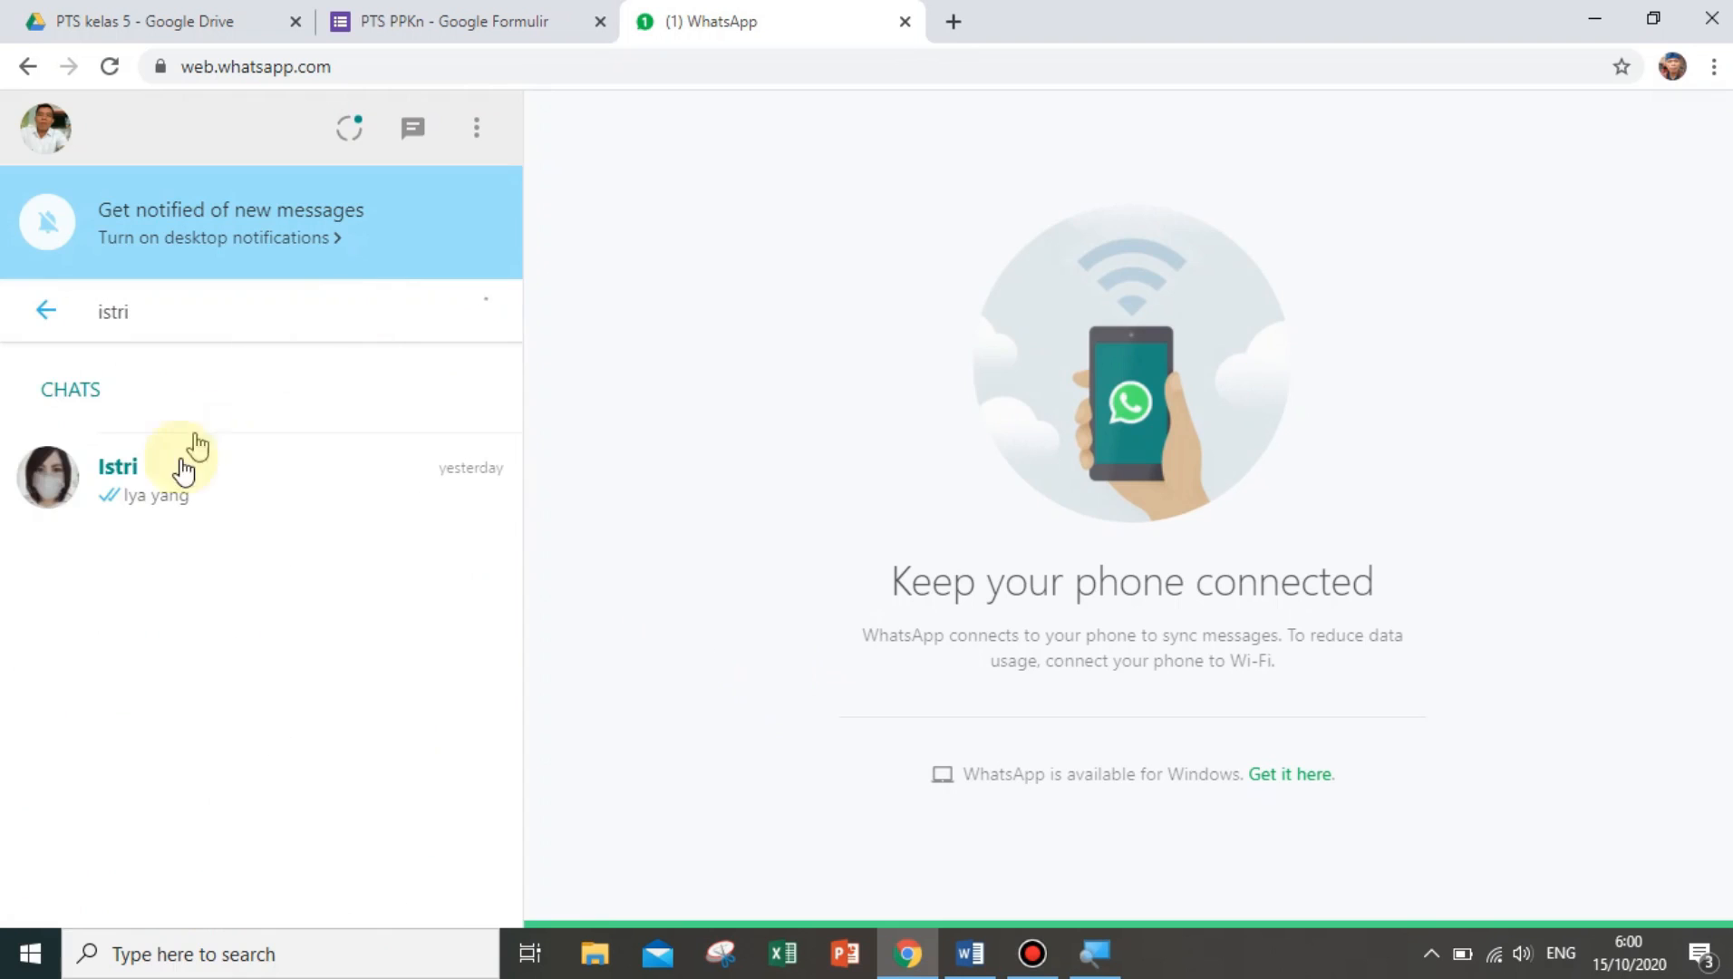
{"action": "left_click", "coordinate": [174, 493]}
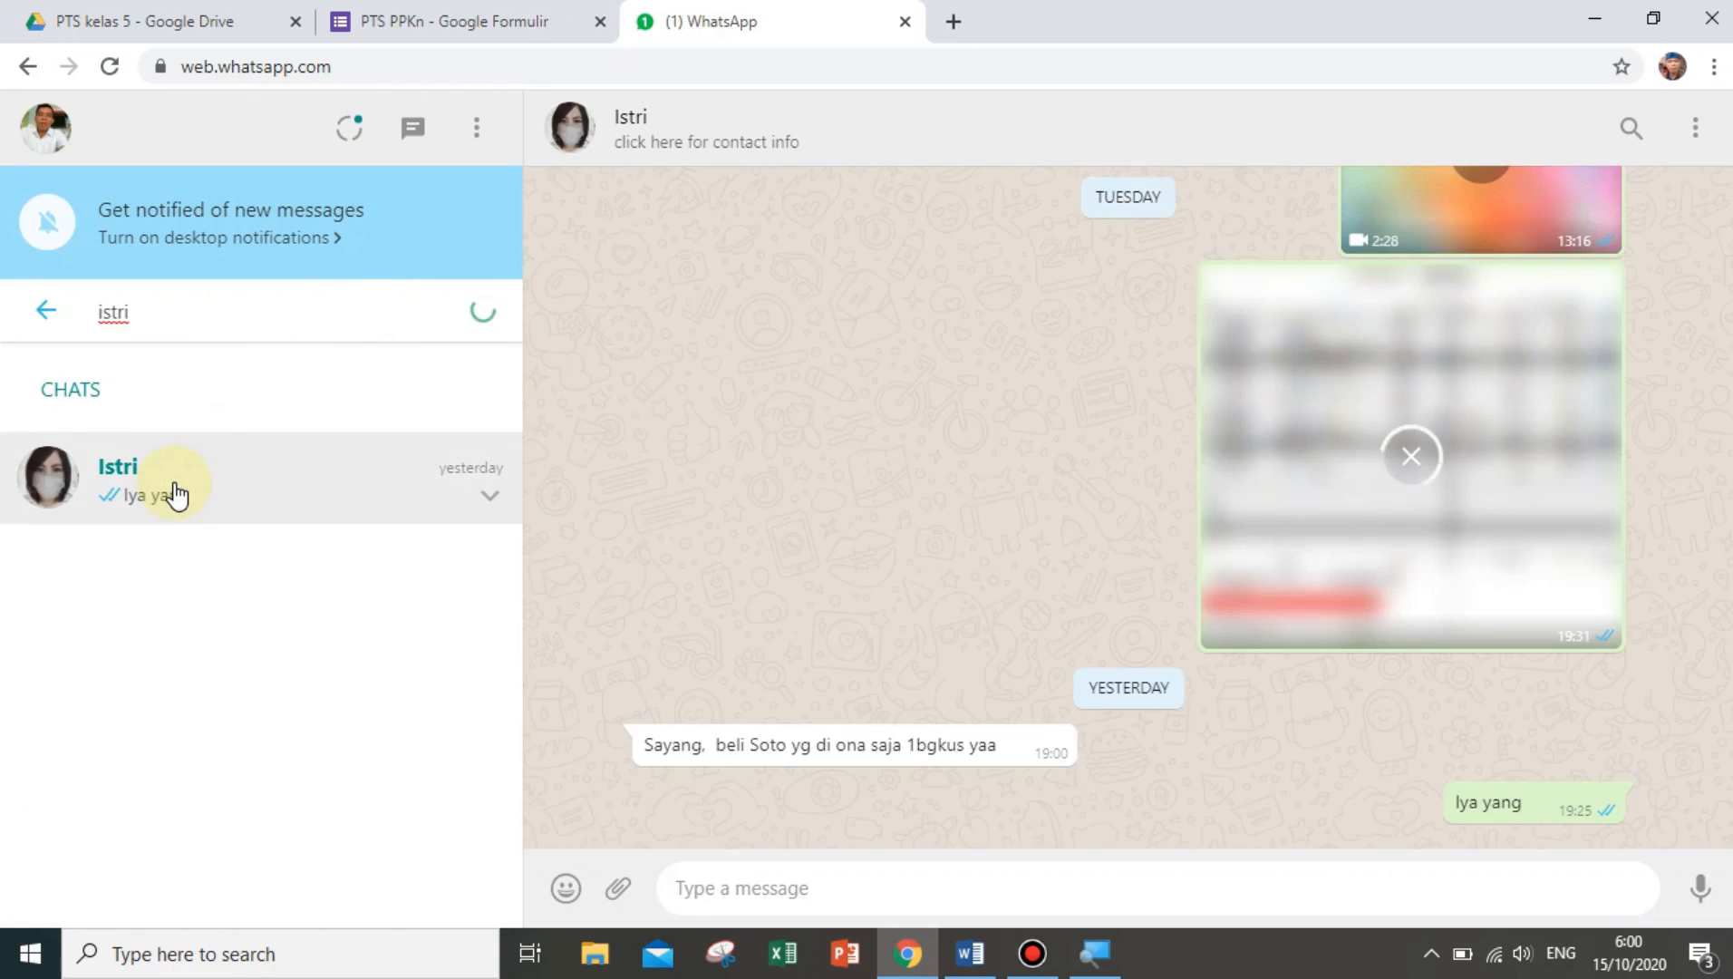
Paste the copied form link into the chat and send it
{"action": "left_click", "coordinate": [766, 886]}
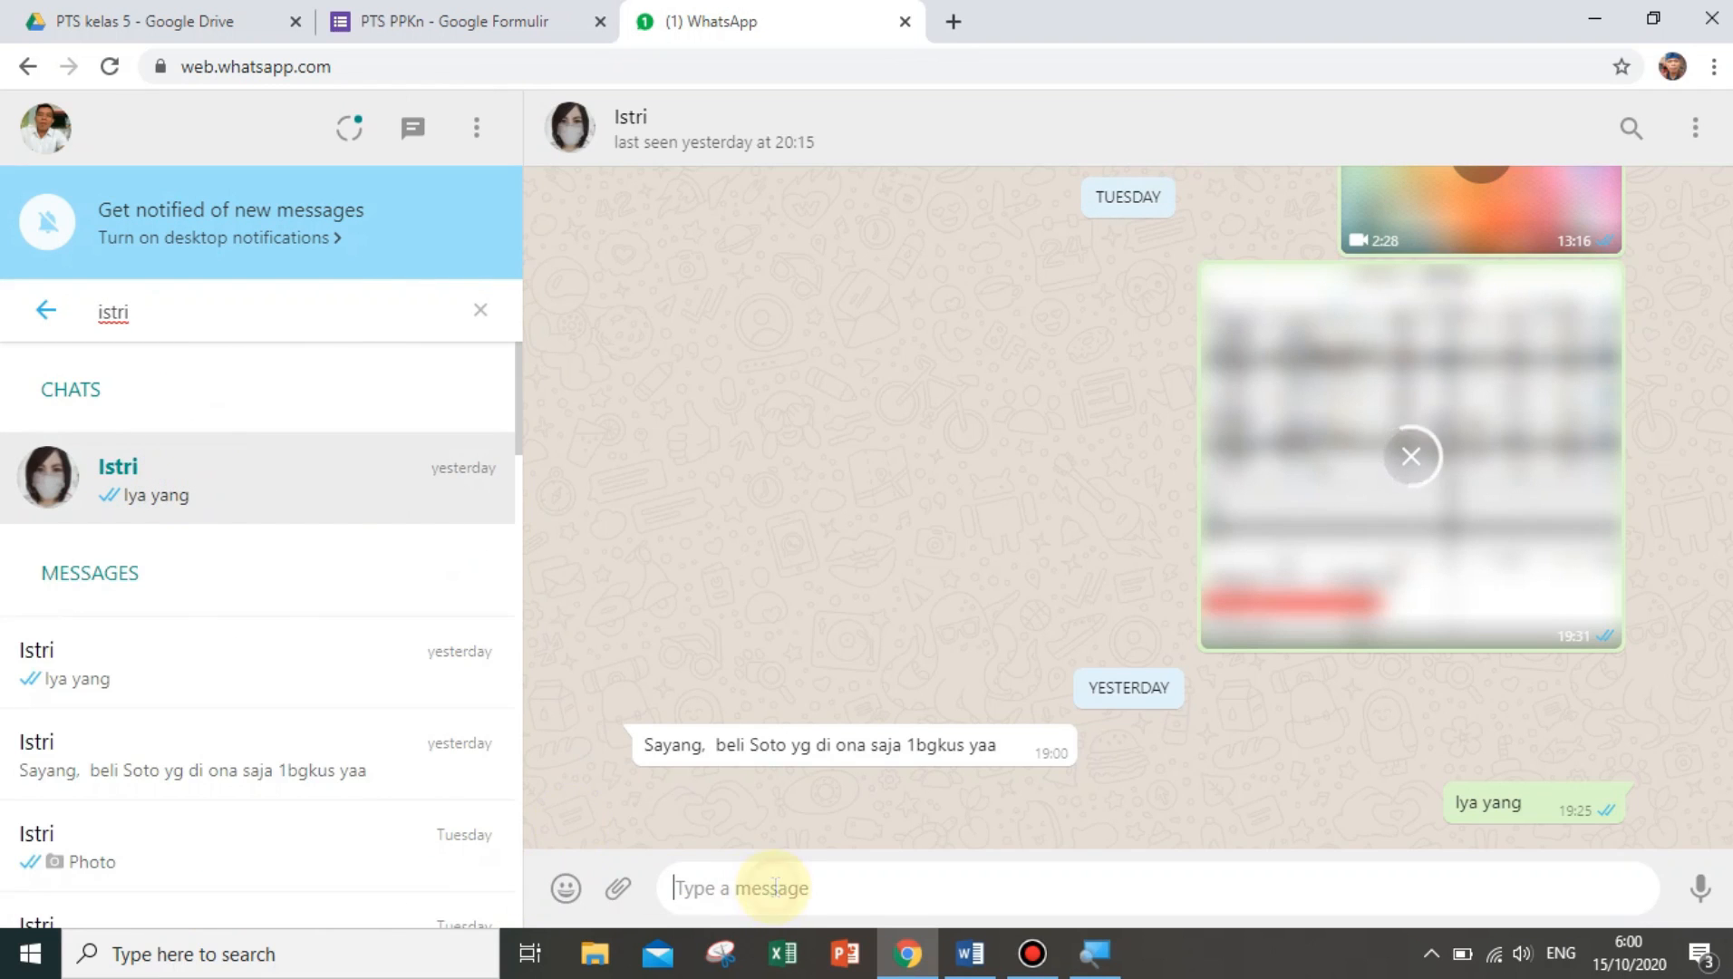
{"action": "right_click", "coordinate": [773, 887]}
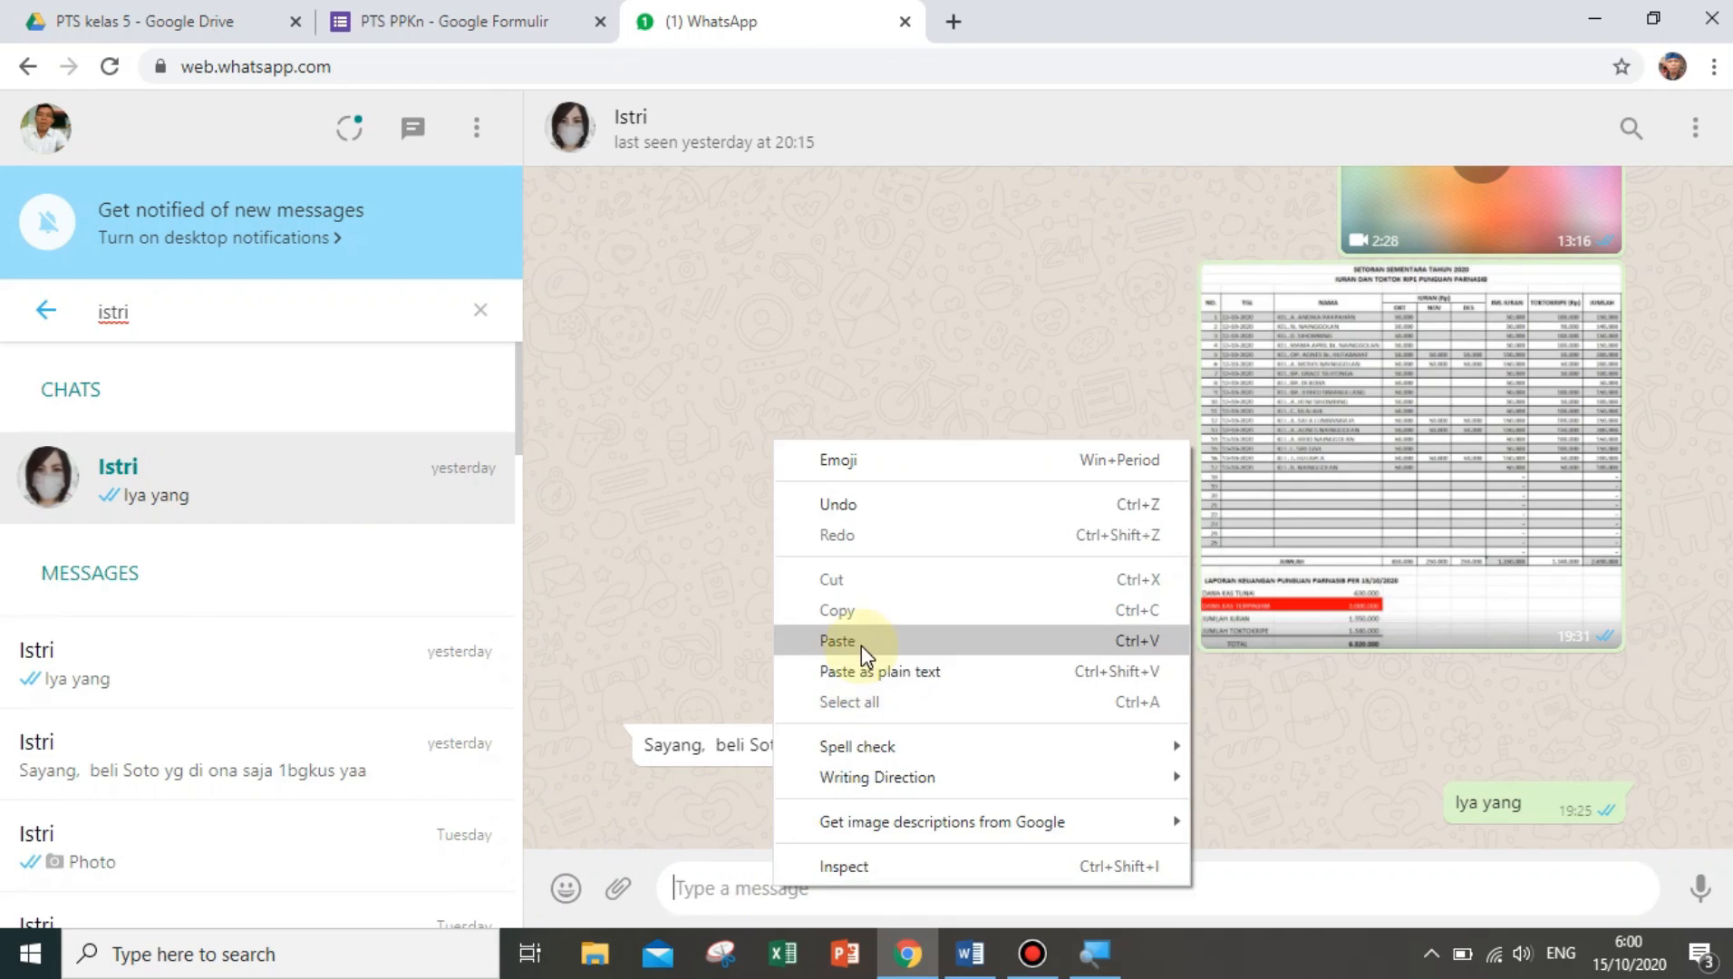
{"action": "left_click", "coordinate": [861, 647]}
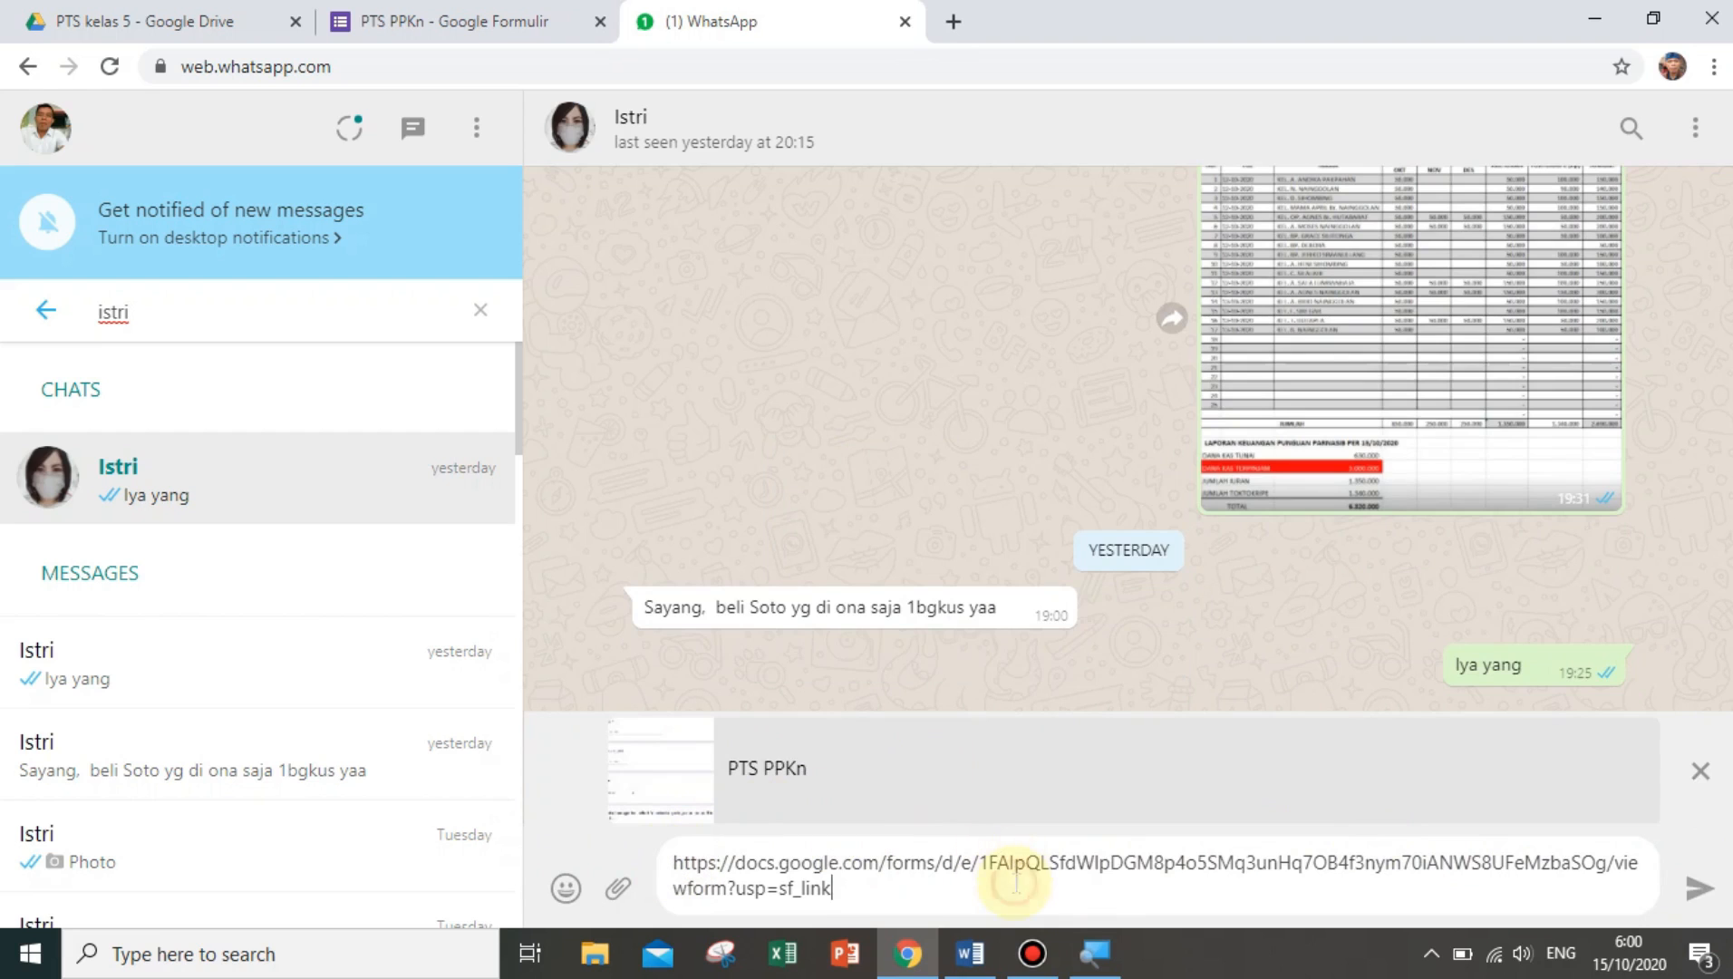
{"action": "left_click", "coordinate": [1698, 888]}
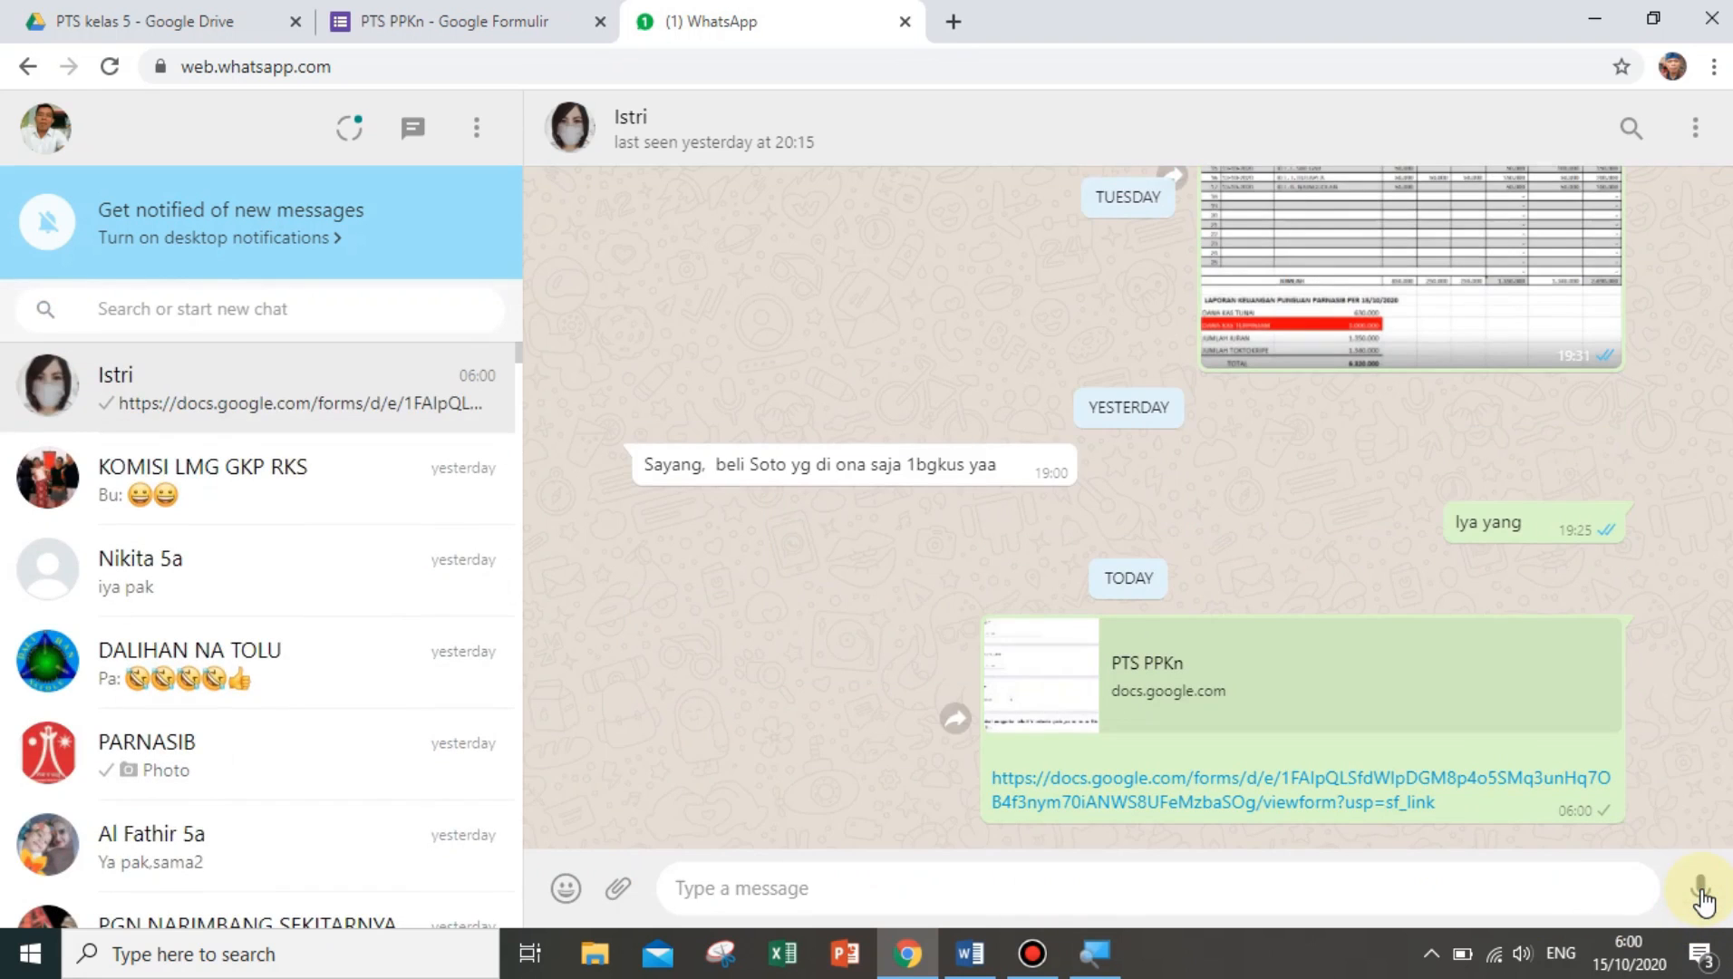
Open the sent form link and fill in the student's name, attendance number 22 and class 5d
{"action": "left_click", "coordinate": [1349, 802]}
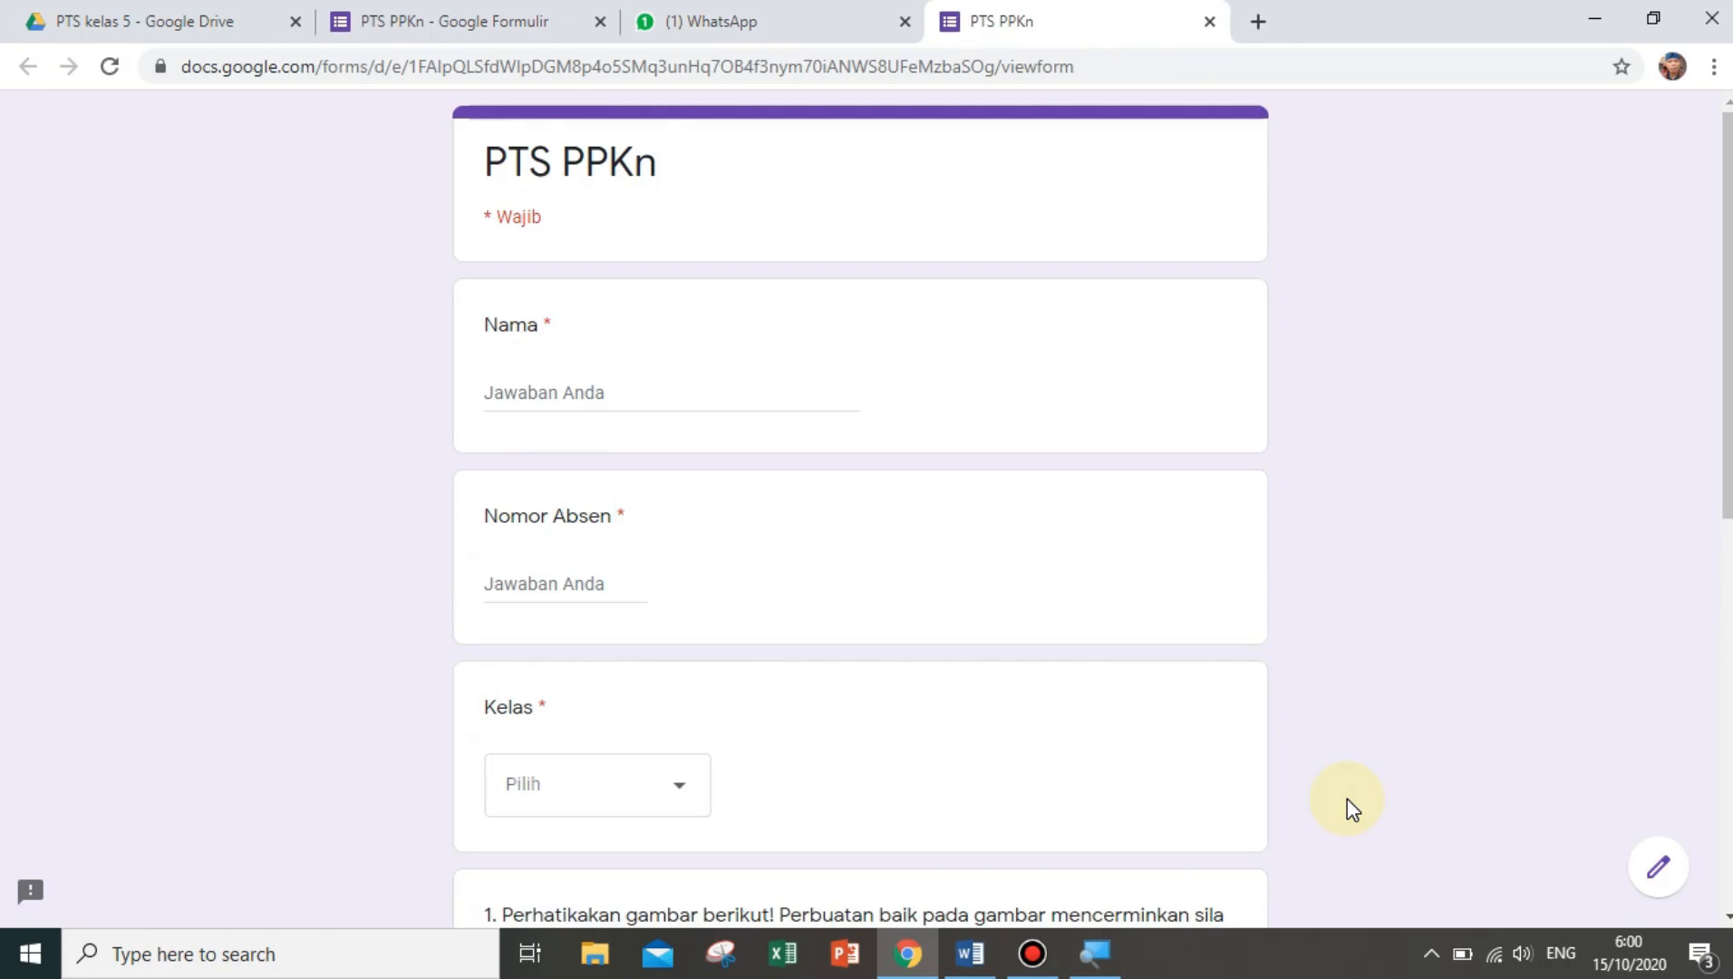
{"action": "left_click", "coordinate": [580, 397]}
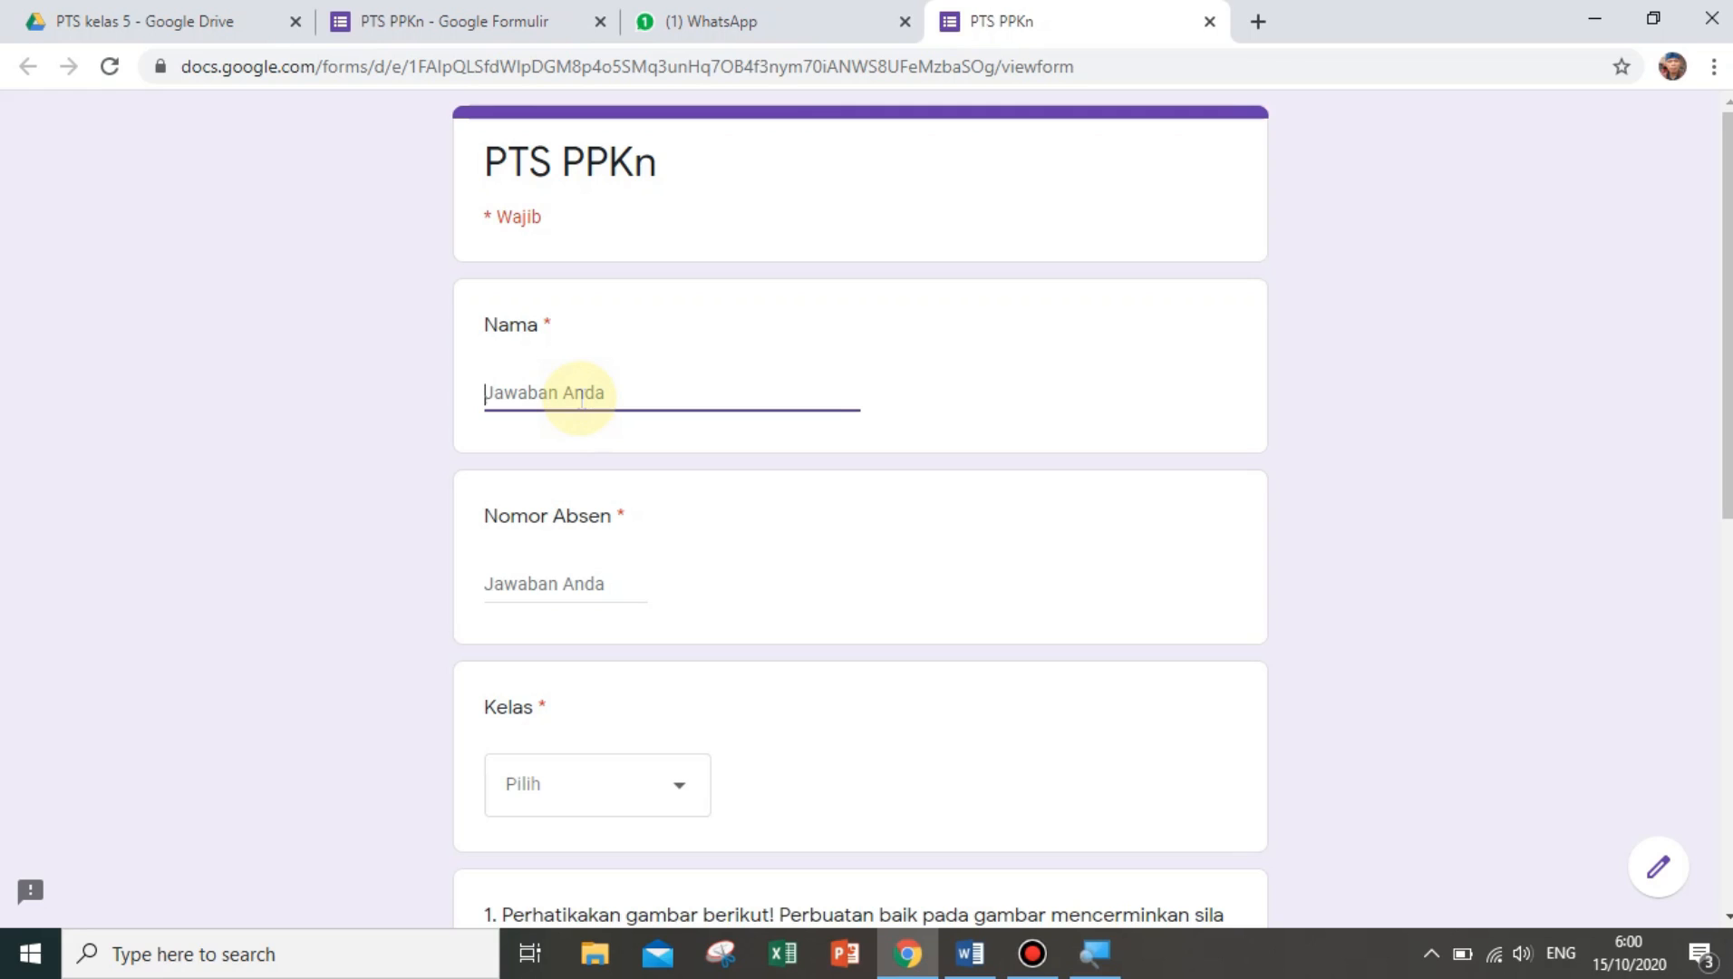
{"action": "type", "text": "farh"}
{"action": "key", "text": "BackSpace"}
{"action": "key", "text": "BackSpace"}
{"action": "key", "text": "BackSpace"}
{"action": "key", "text": "BackSpace"}
{"action": "type", "text": "Farhan"}
{"action": "key", "text": "Tab"}
{"action": "type", "text": "22"}
{"action": "key", "text": "Tab"}
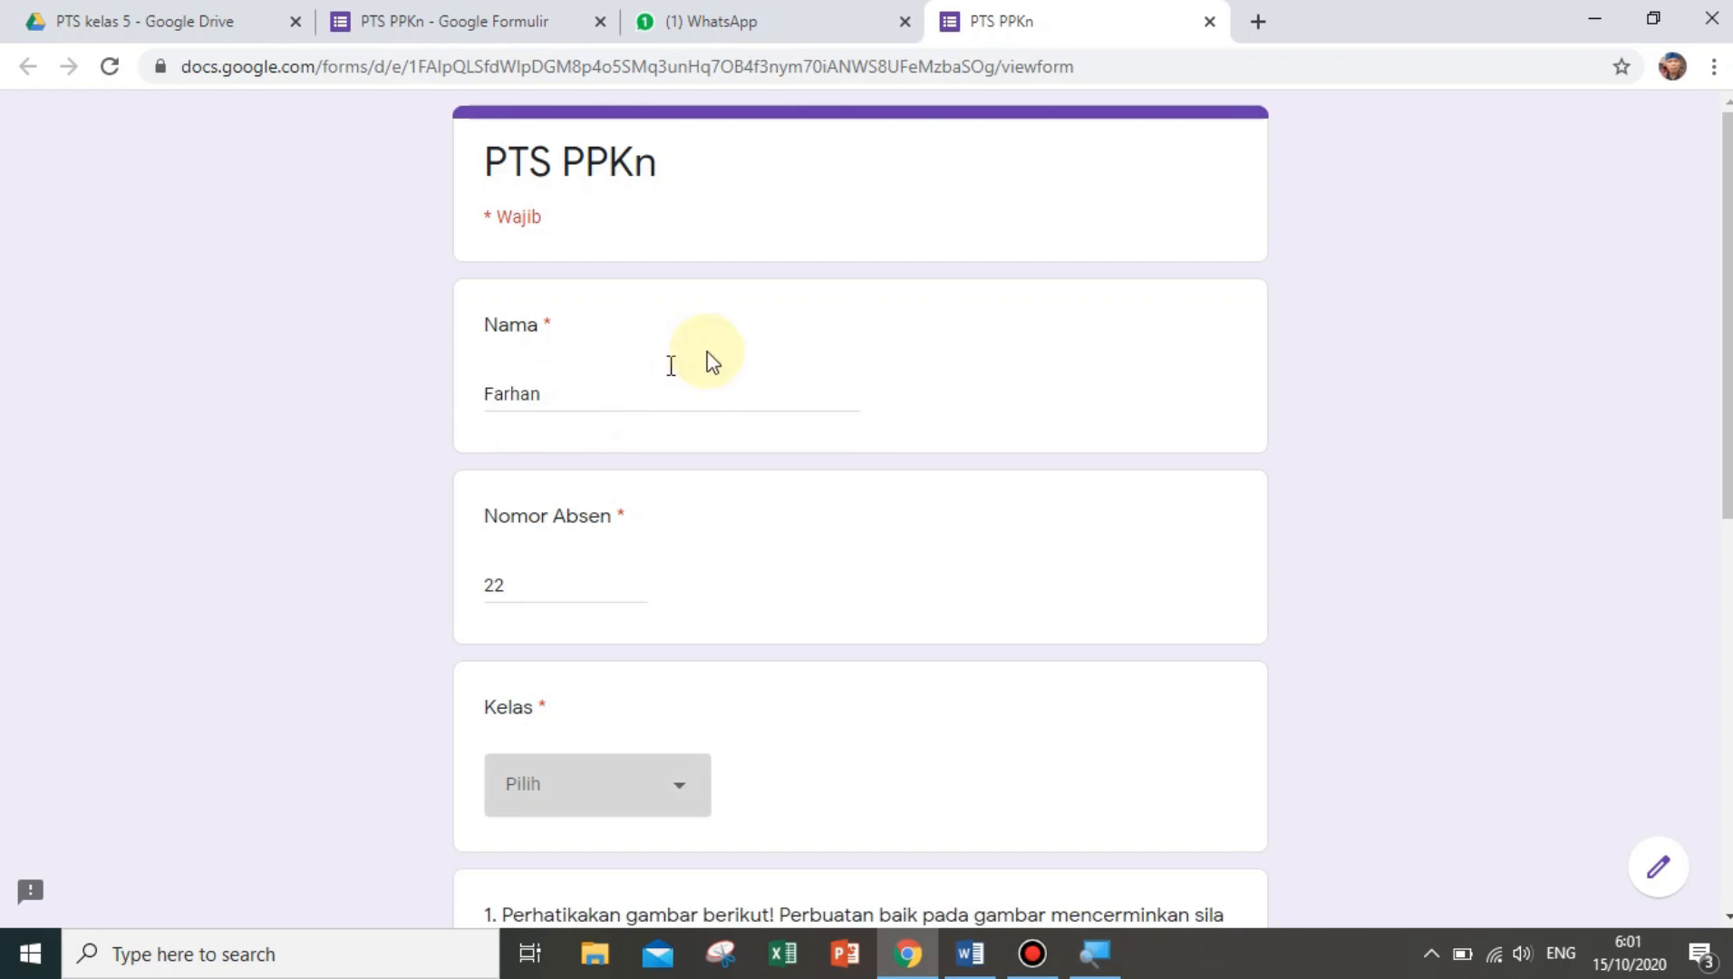
{"action": "scroll", "coordinate": [698, 380], "scroll_direction": "down", "scroll_amount": 5}
{"action": "left_click", "coordinate": [689, 276]}
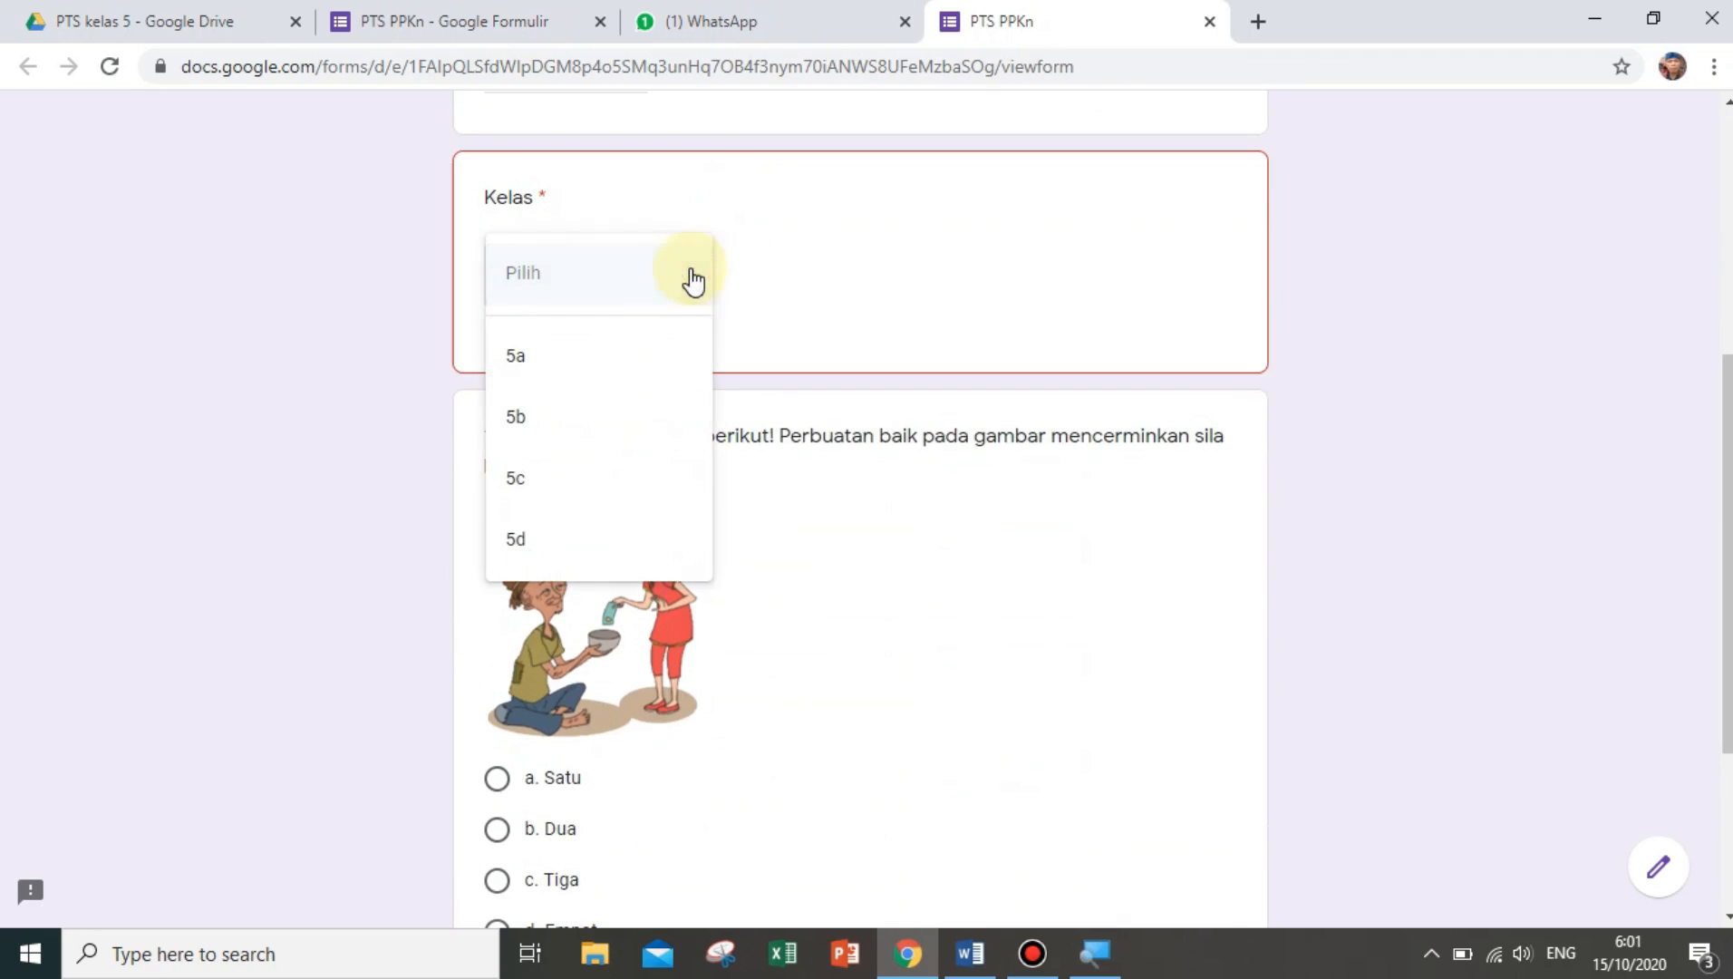
{"action": "left_click", "coordinate": [546, 548]}
Answer question 1 with "b. Dua" and submit the form
{"action": "scroll", "coordinate": [796, 547], "scroll_direction": "down", "scroll_amount": 3}
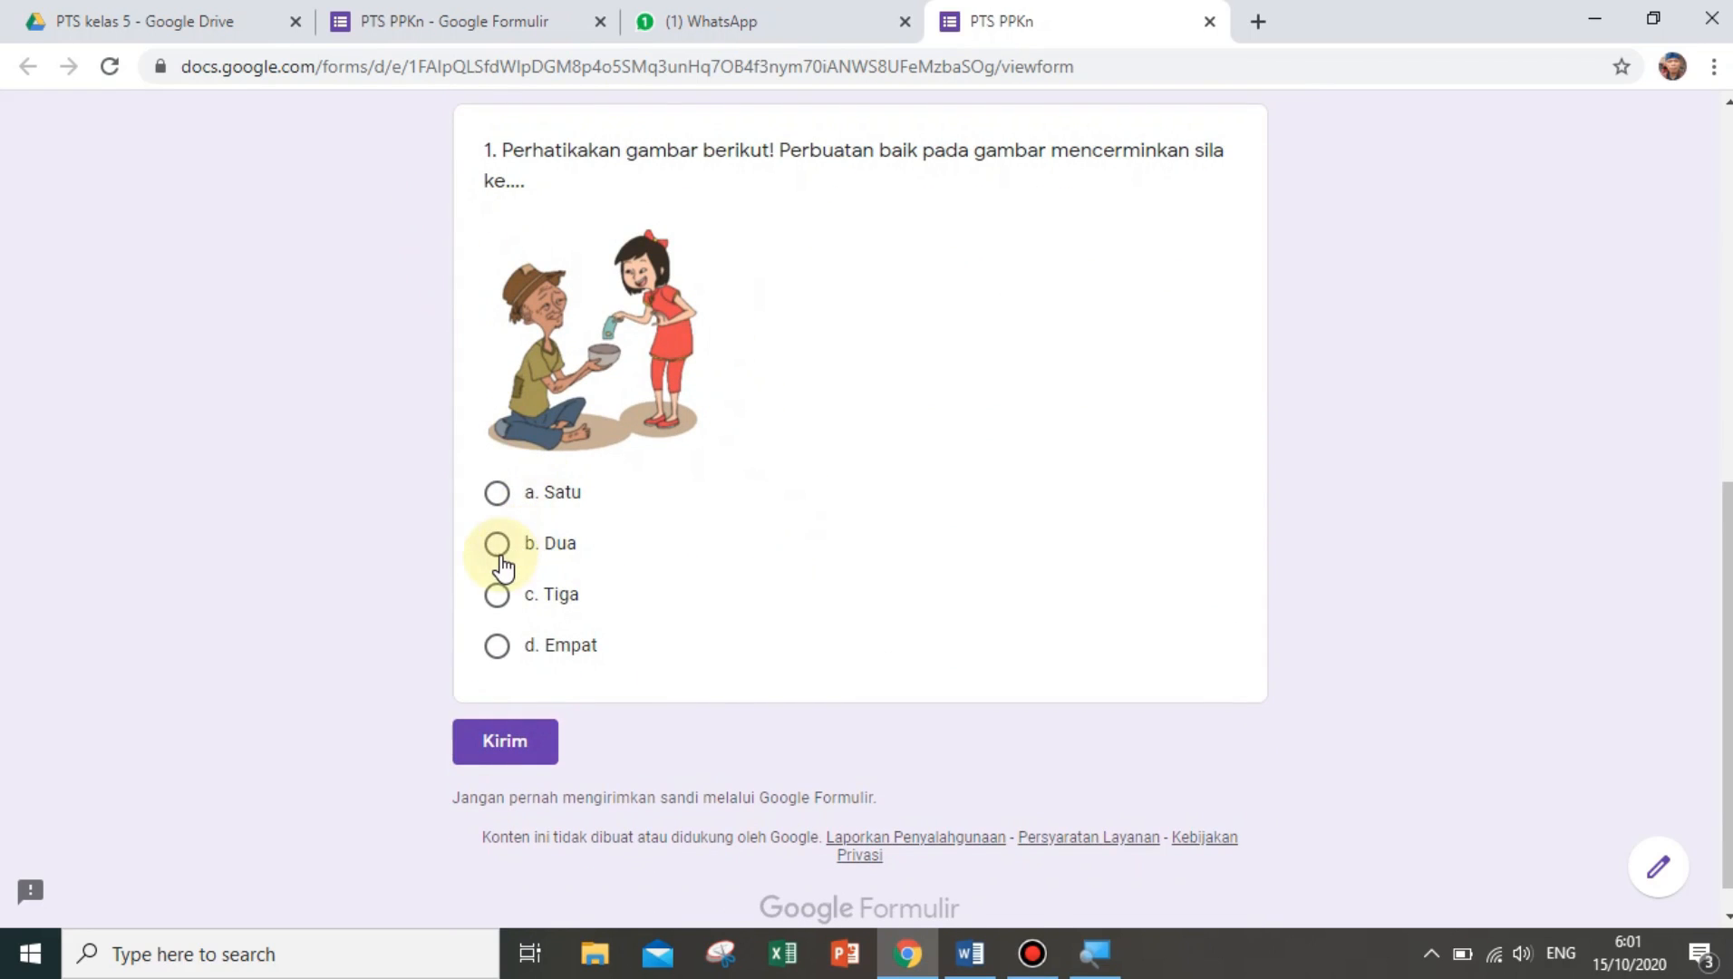
{"action": "left_click", "coordinate": [497, 549]}
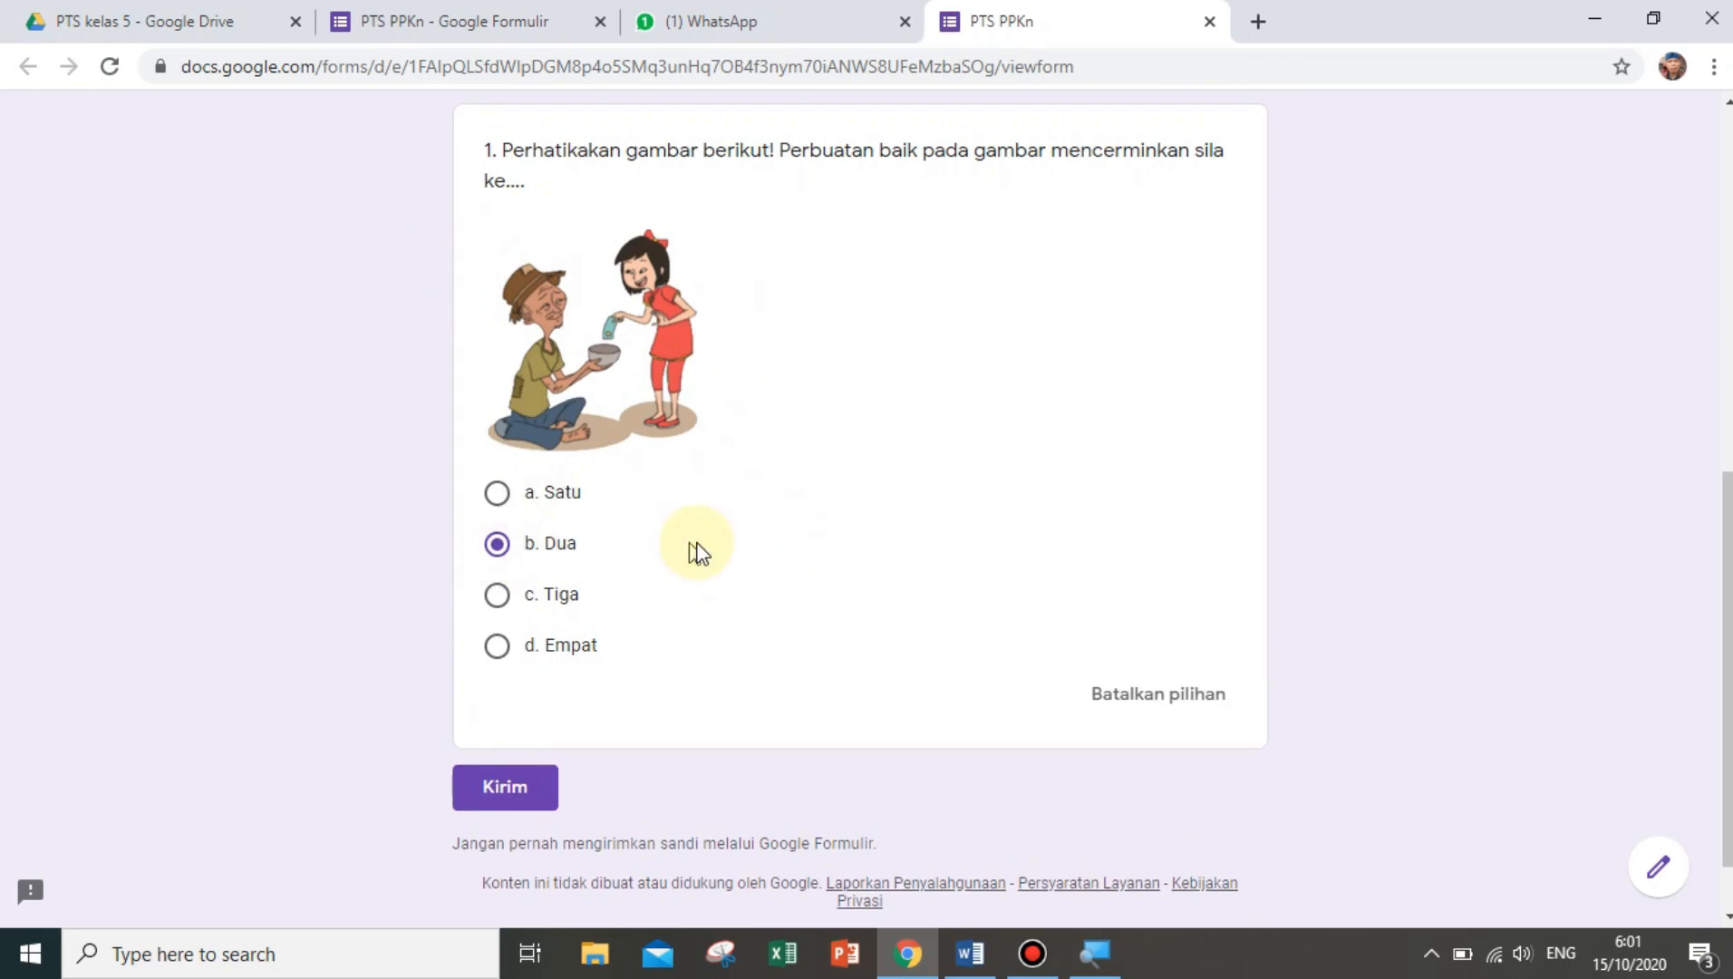
{"action": "scroll", "coordinate": [696, 549], "scroll_direction": "down", "scroll_amount": 1}
{"action": "left_click", "coordinate": [515, 707]}
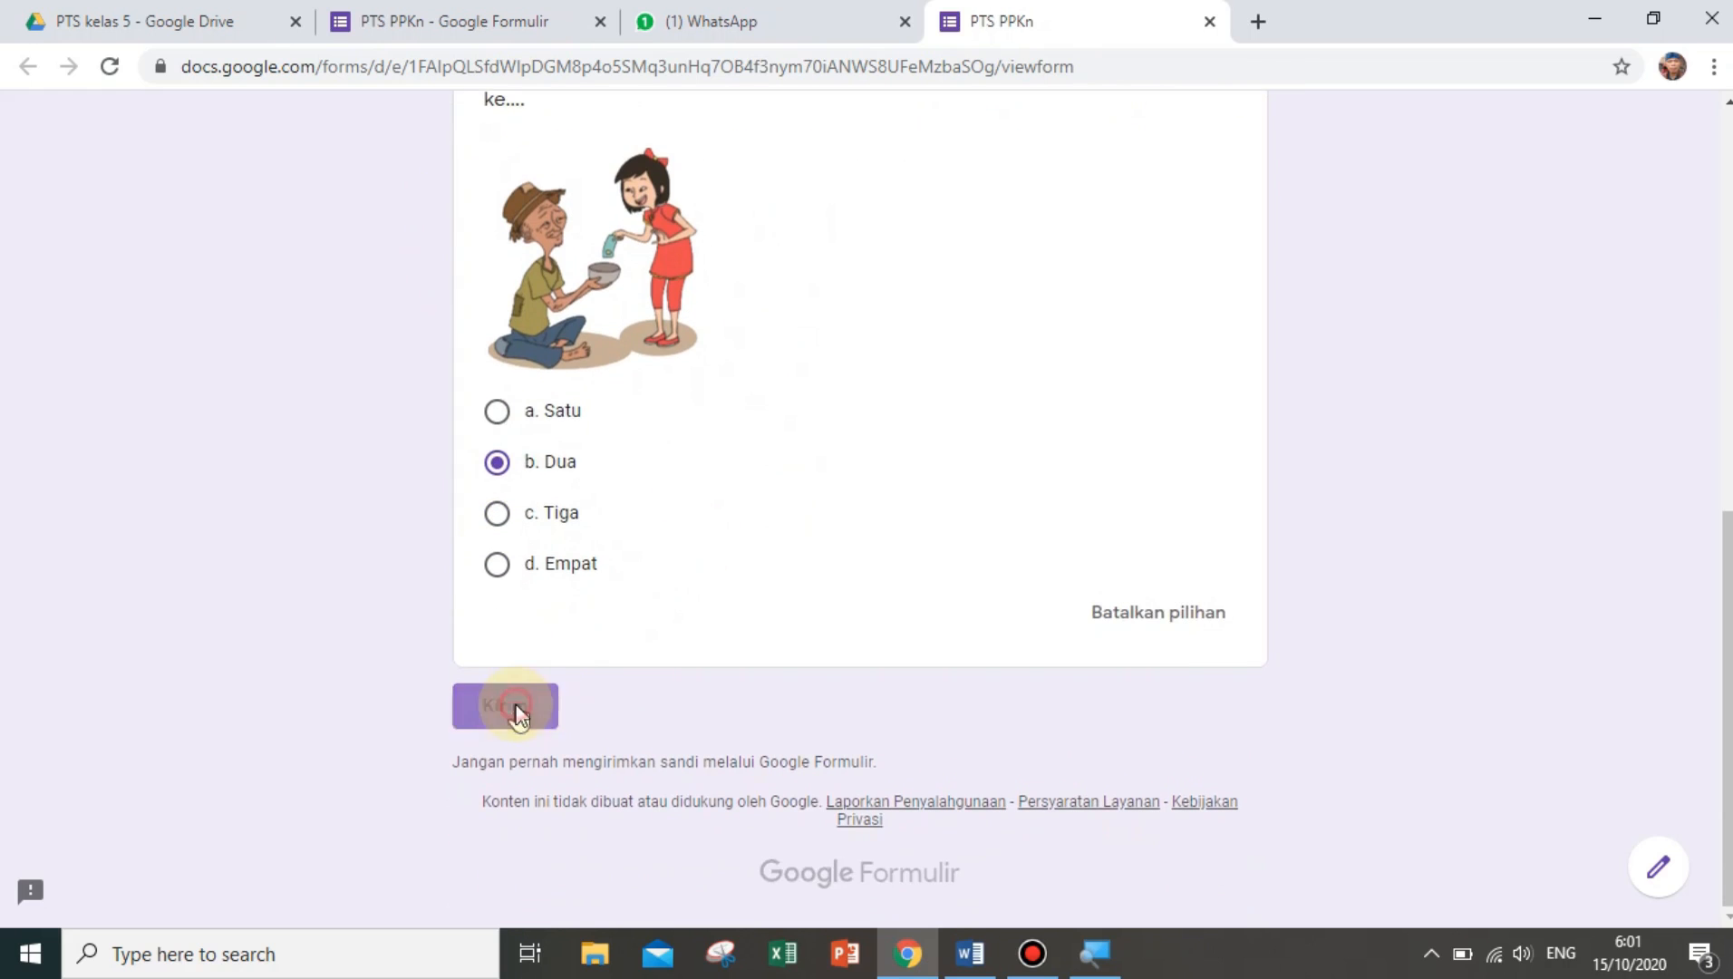